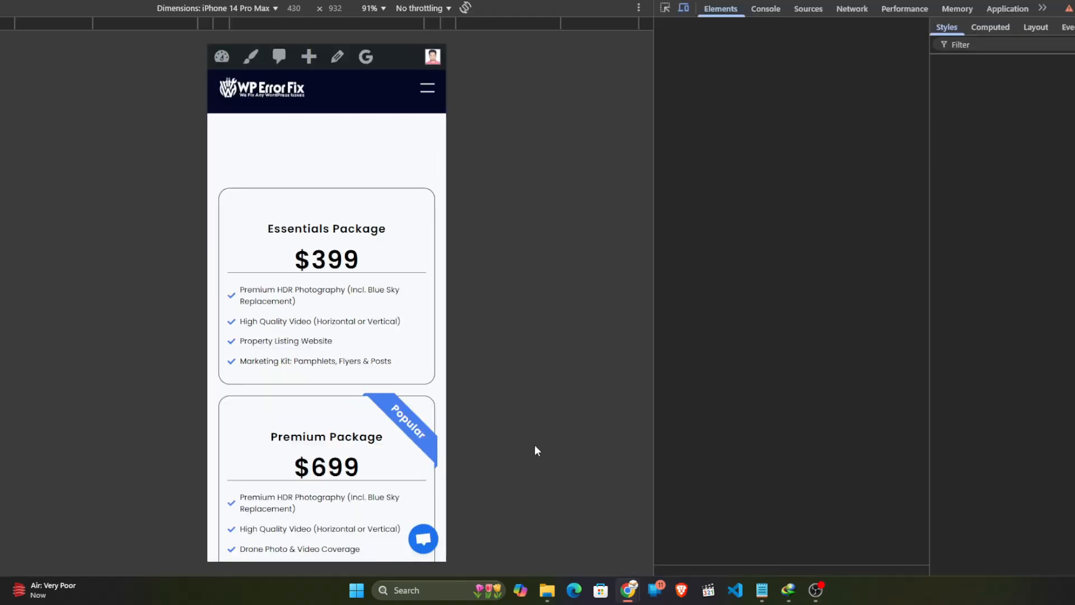
Step: Examine the pricing page's responsive layout on iPhone 14 Pro Max, and on iPad Pro at 75% zoom
scroll(273, 217, down, 10)
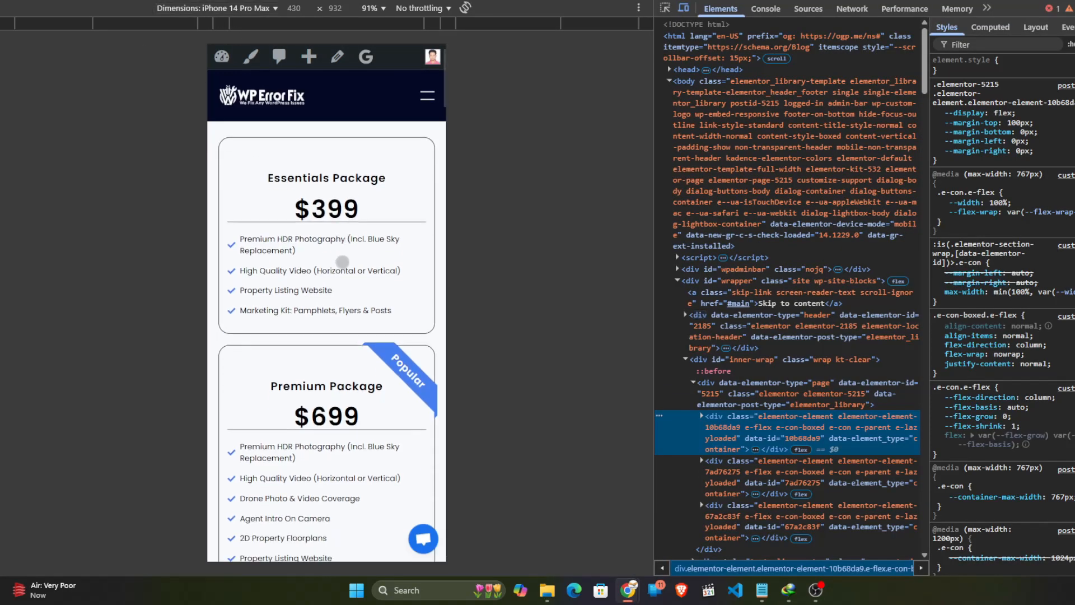
scroll(363, 289, up, 10)
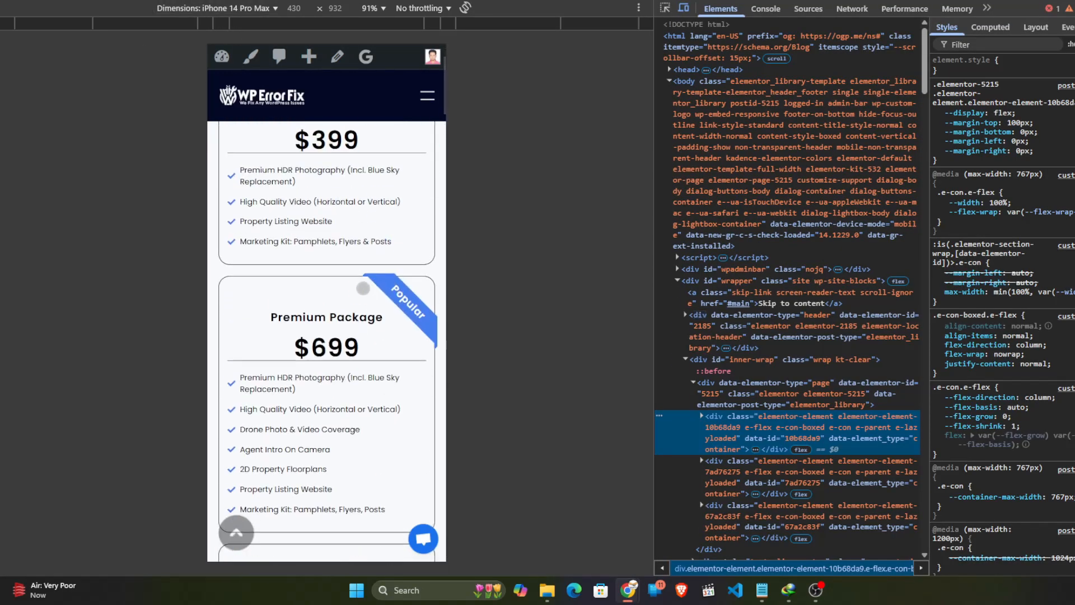
click(251, 9)
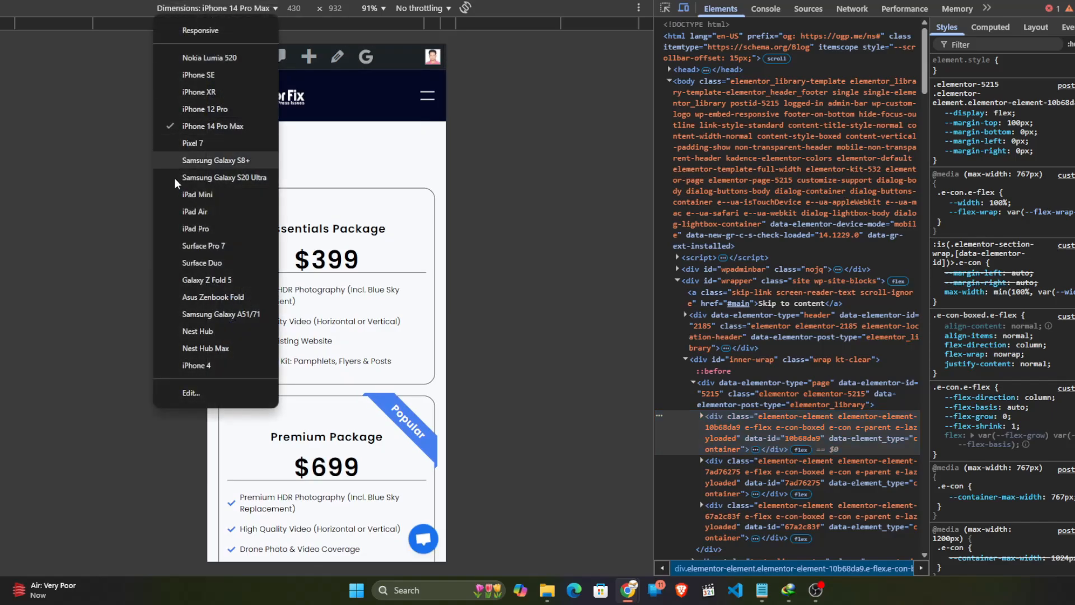
click(195, 228)
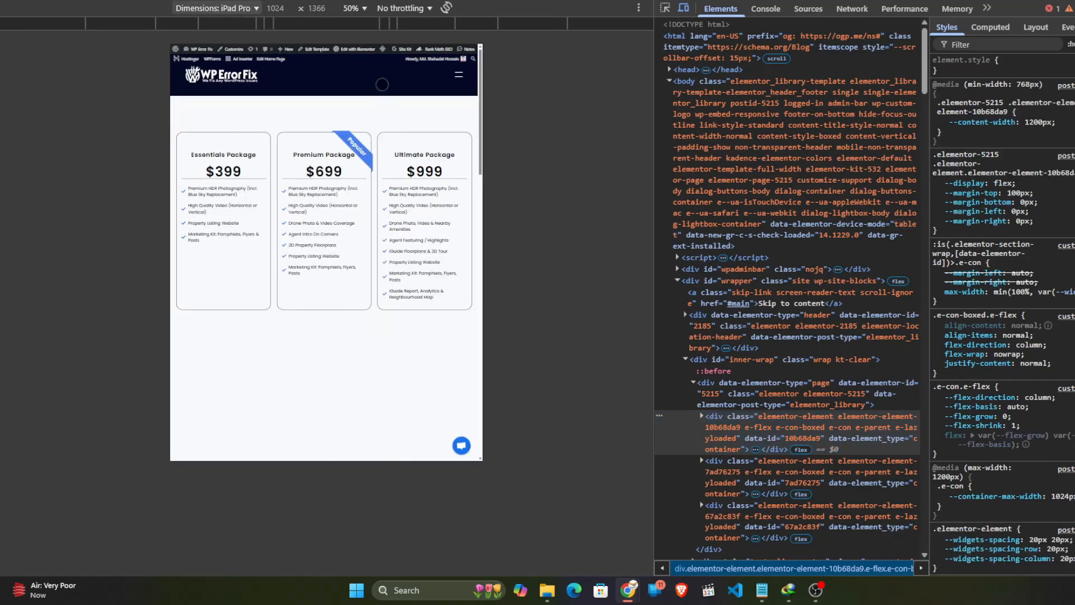
click(356, 8)
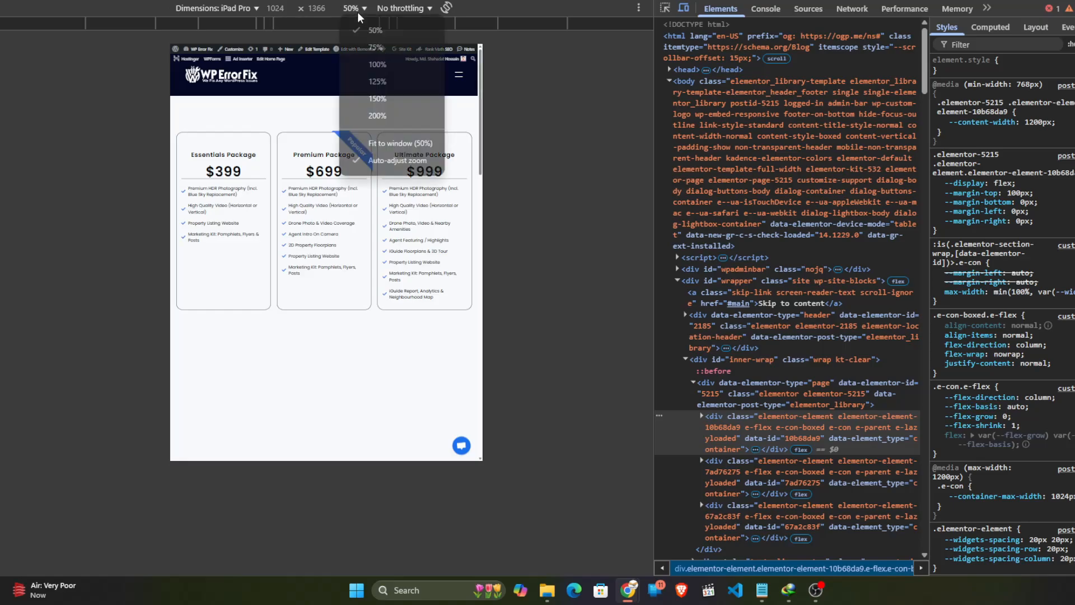
click(380, 48)
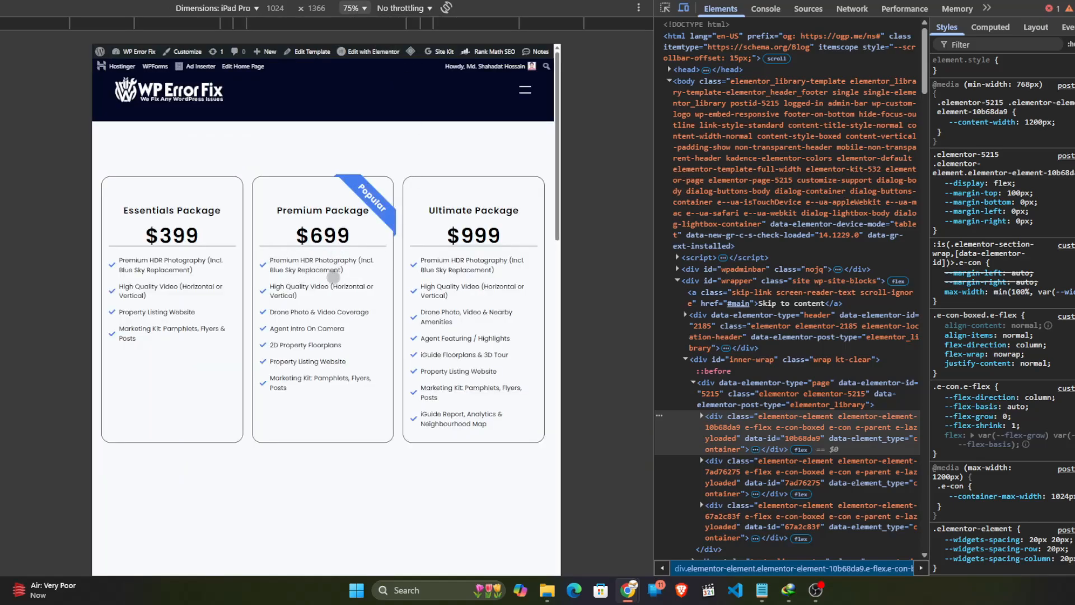
scroll(350, 426, down, 3)
scroll(344, 412, up, 3)
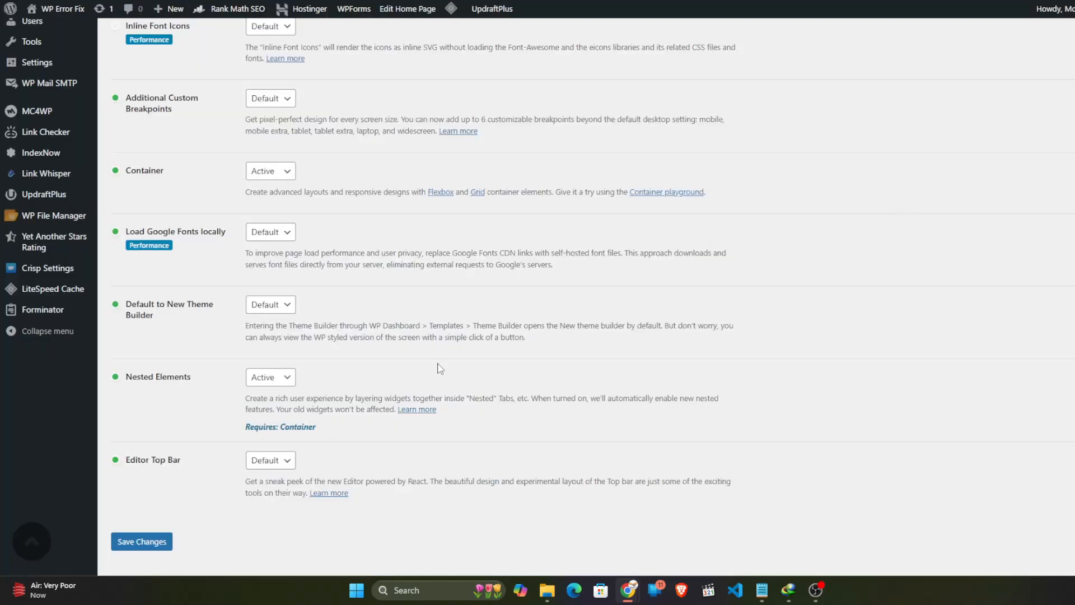
Step: Review Elementor's feature settings, including the Container and Nested Elements options
scroll(246, 238, up, 10)
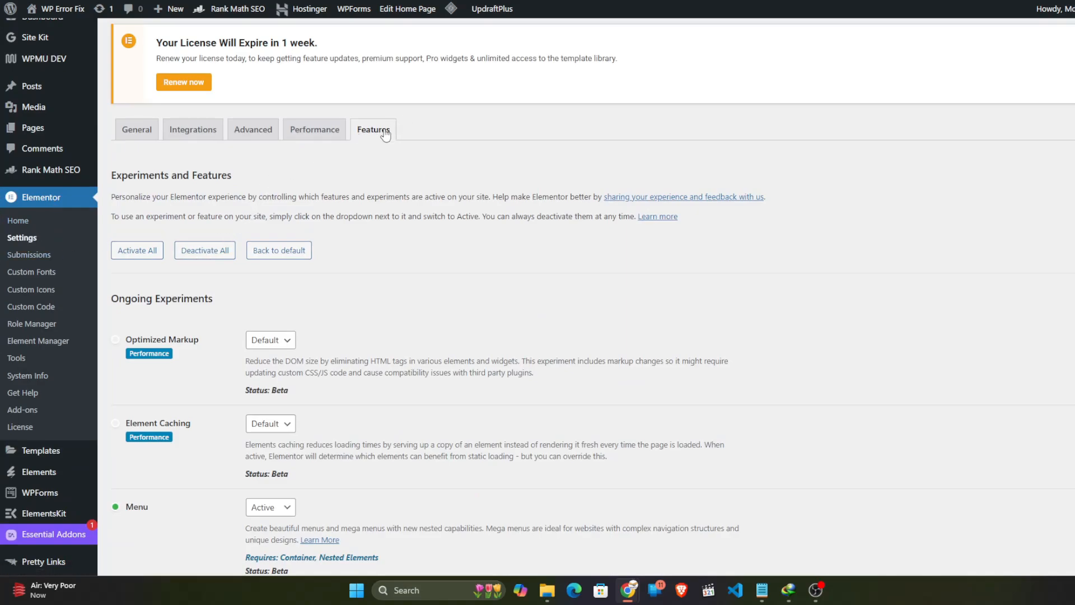
scroll(403, 223, down, 15)
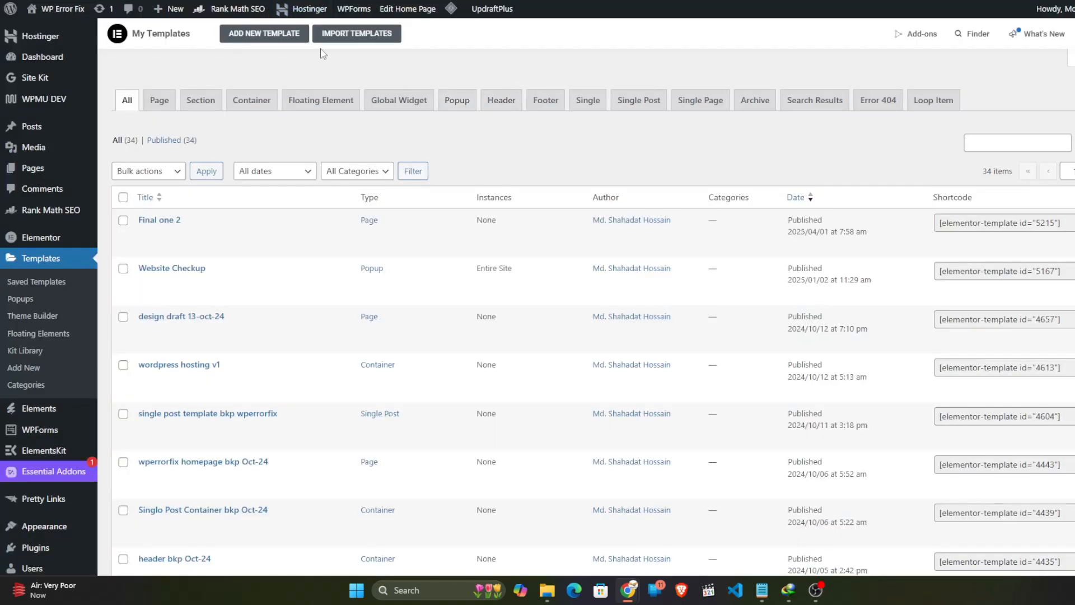
Step: Create a new Elementor template of type Container named "Pricing table v2"
click(269, 34)
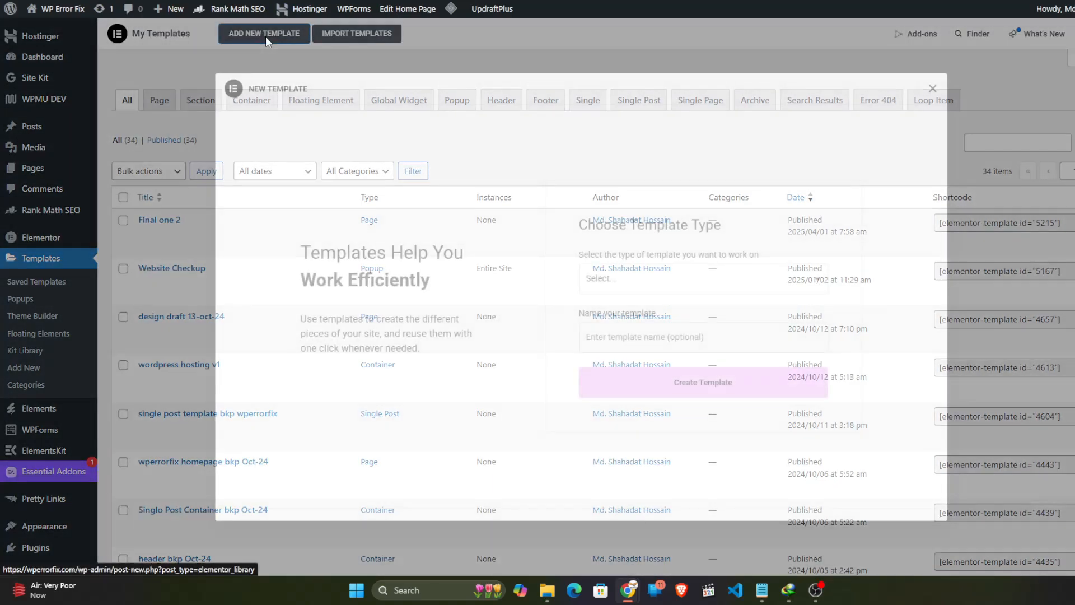
click(632, 280)
click(616, 333)
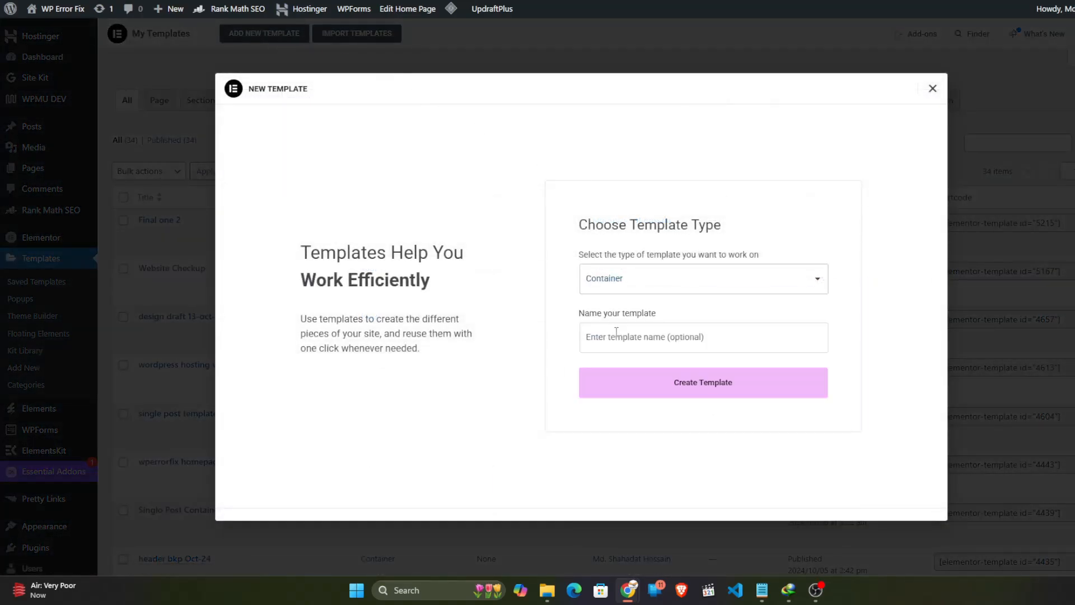
click(628, 338)
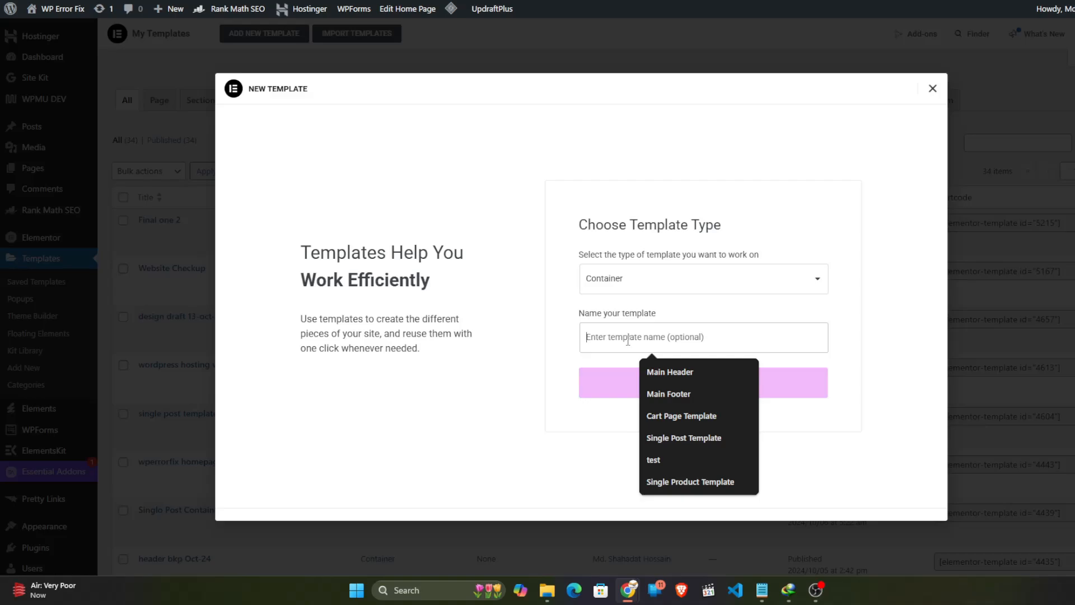
text(Pricing table v2)
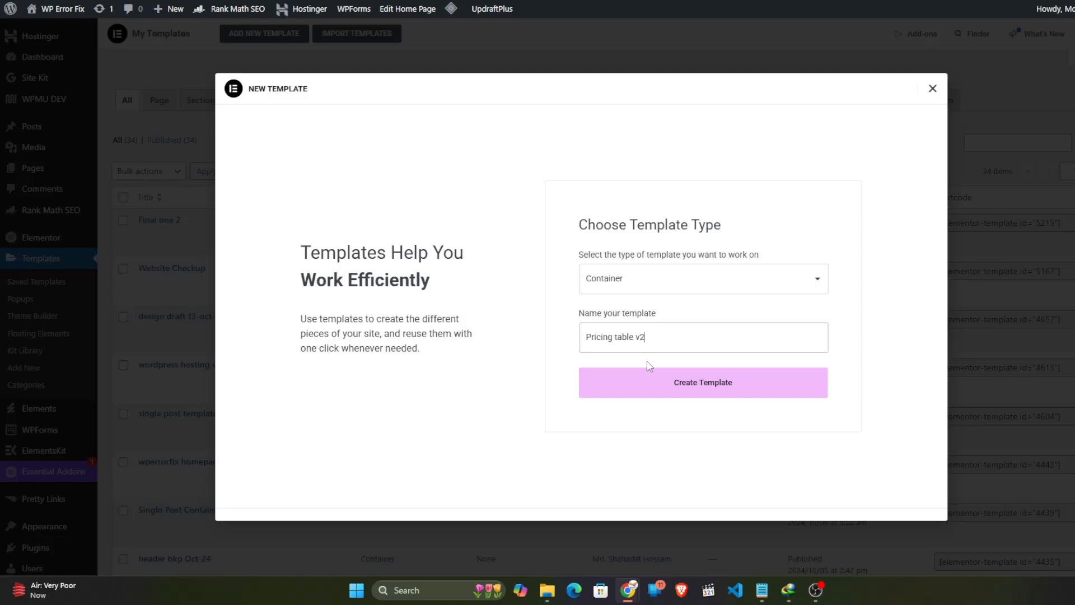
click(699, 390)
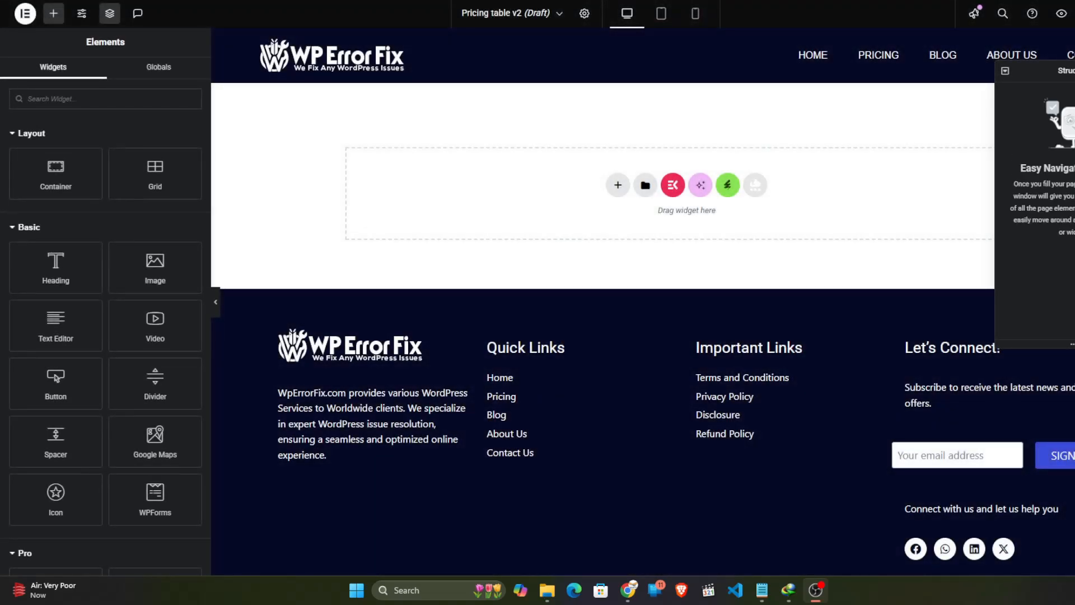
Step: Add a container to the empty template canvas
key(alt+Tab)
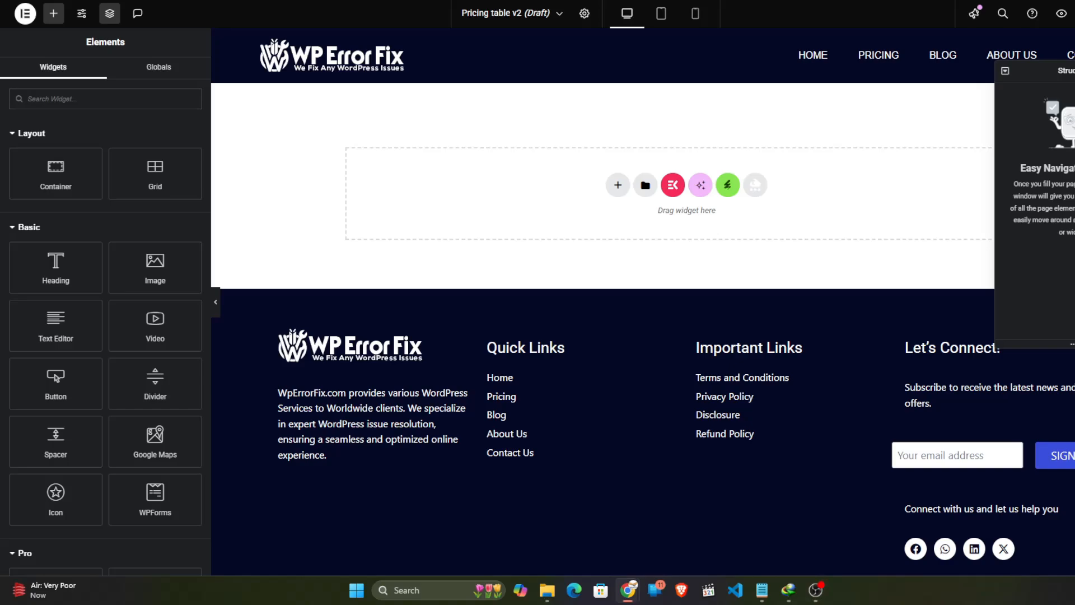
scroll(185, 292, down, 1)
scroll(491, 229, down, 2)
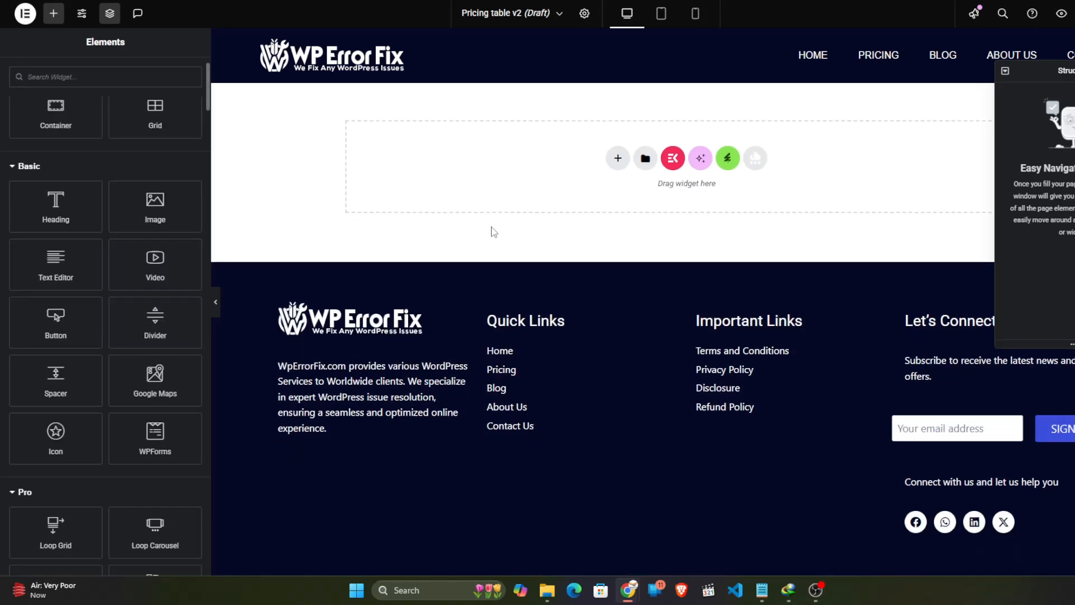
scroll(511, 299, up, 2)
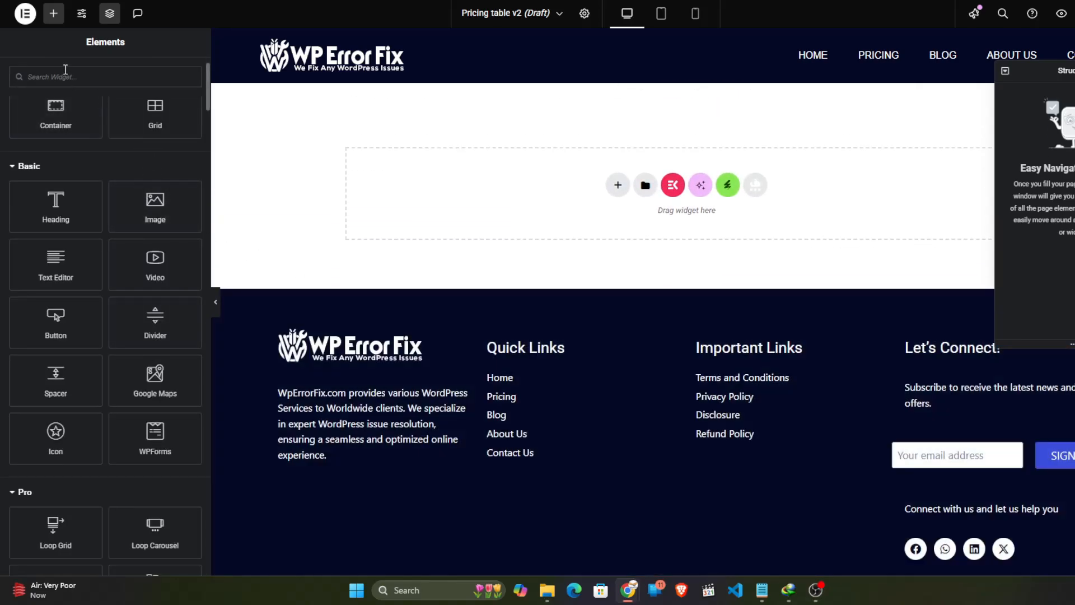
drag(55, 112, 547, 182)
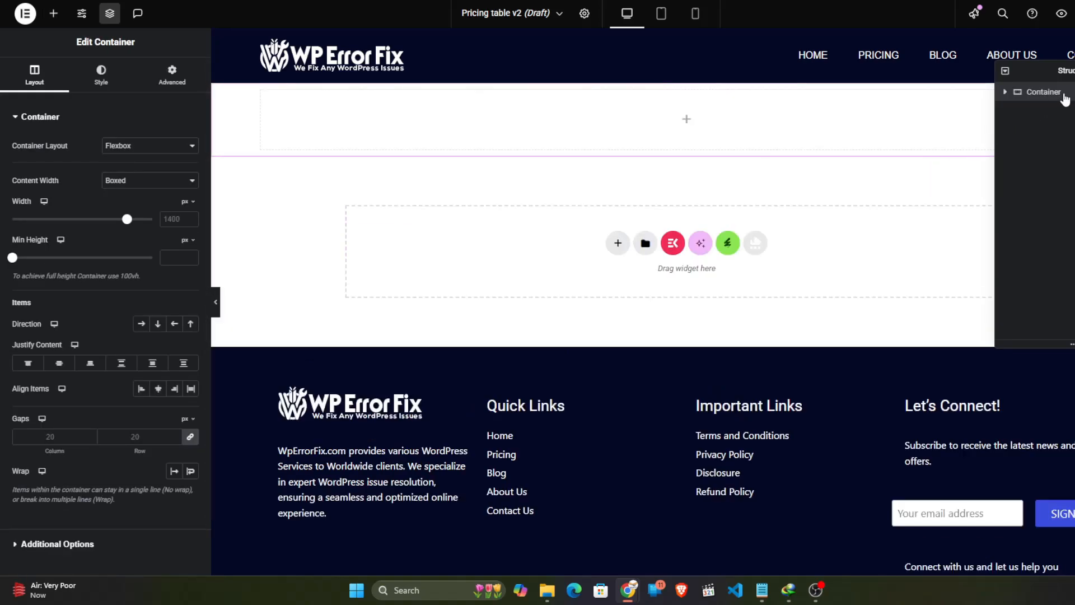
Step: Set the container's top margin to 100 px and its right, bottom and left margins to 0
click(177, 84)
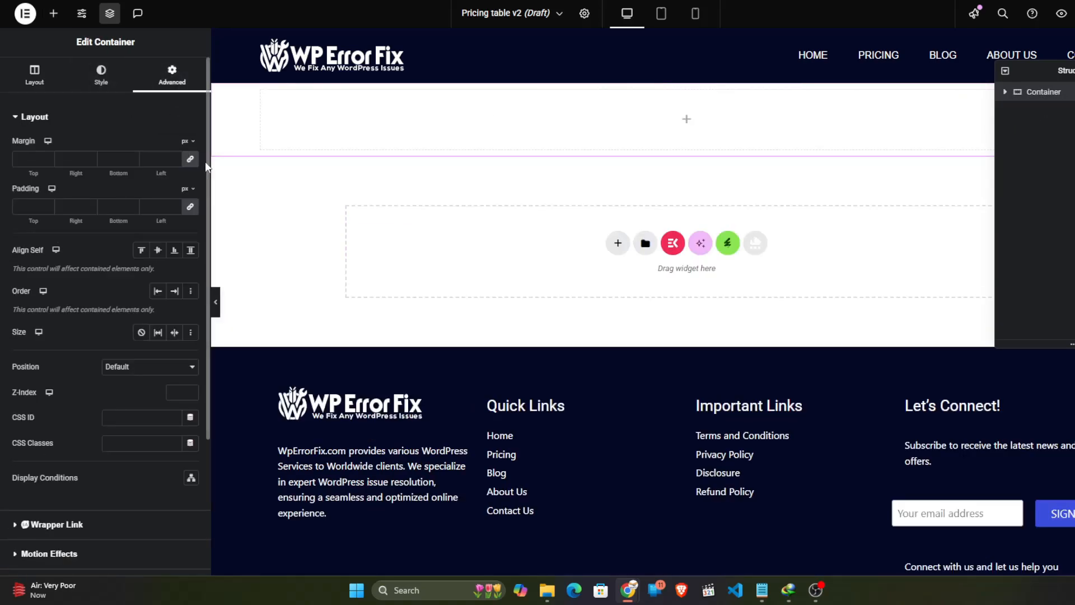
click(28, 158)
text(100)
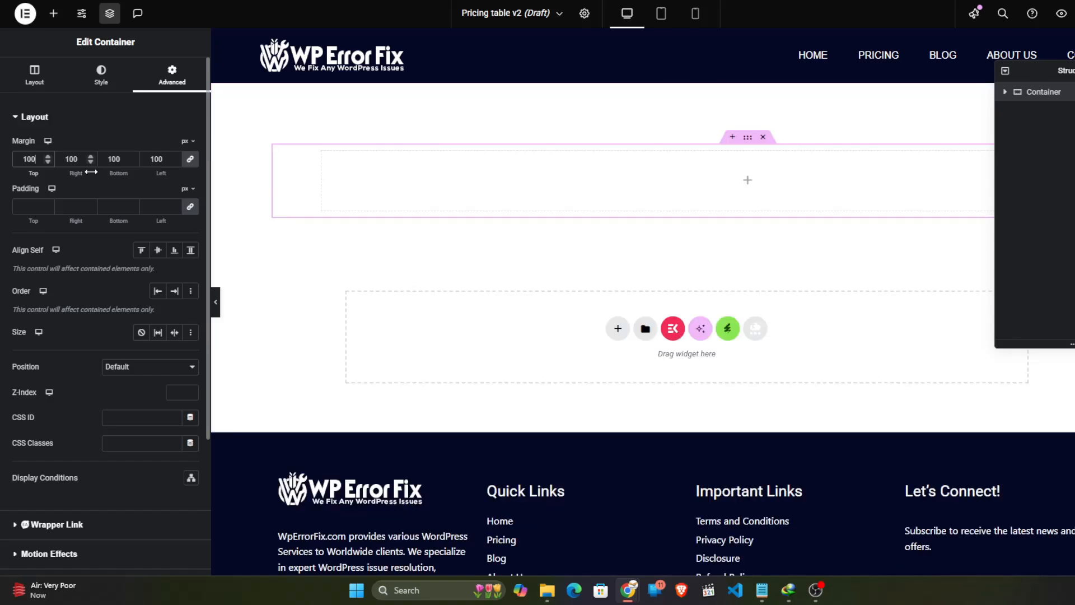
double_click(152, 160)
text(0)
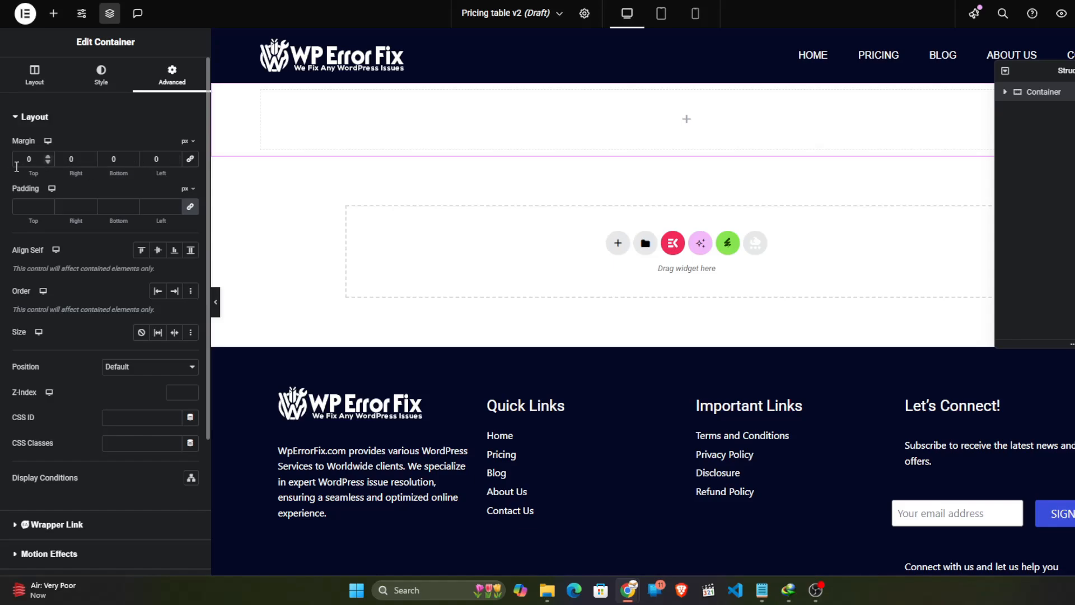
text(100)
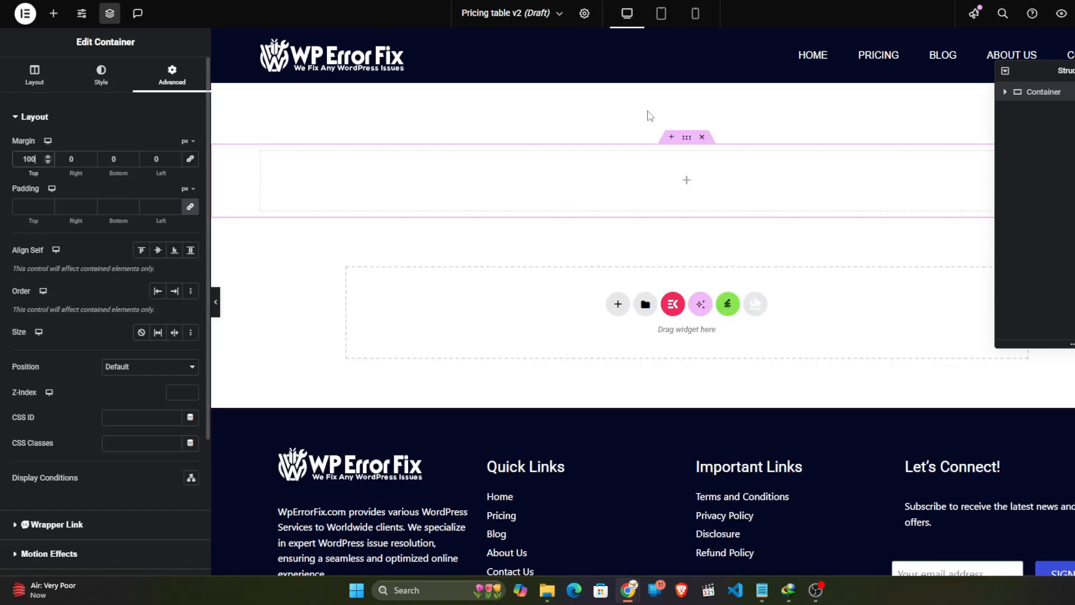
Step: Rename the outer container with a name beginning "Pricing Calcul"
double_click(1041, 95)
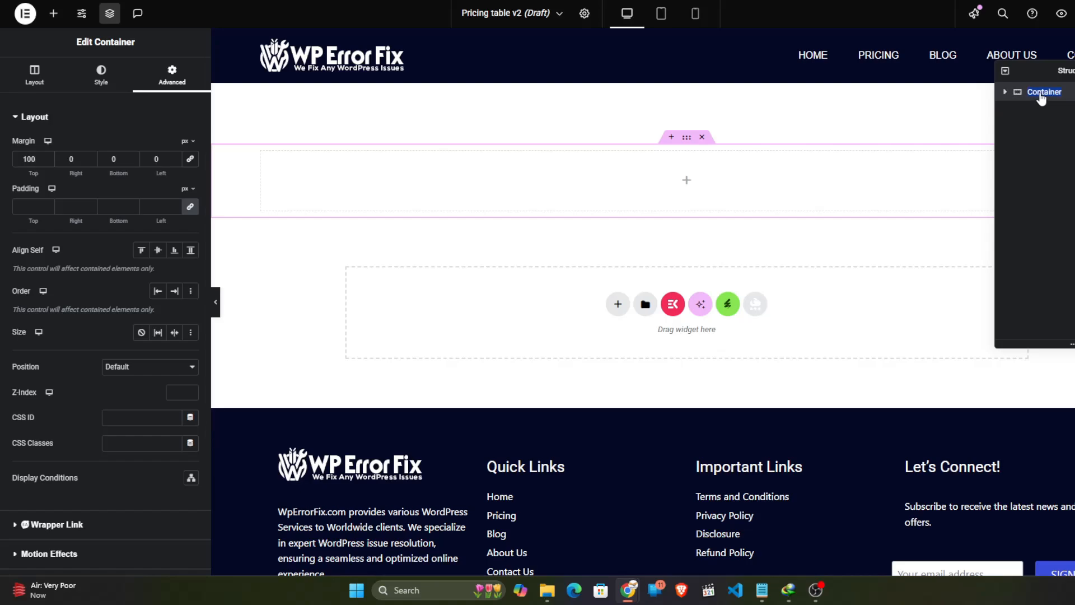
text(Pricing Calcul)
key(Return)
Step: Nest a container inside the outer container and rename it "Wrap"
click(53, 13)
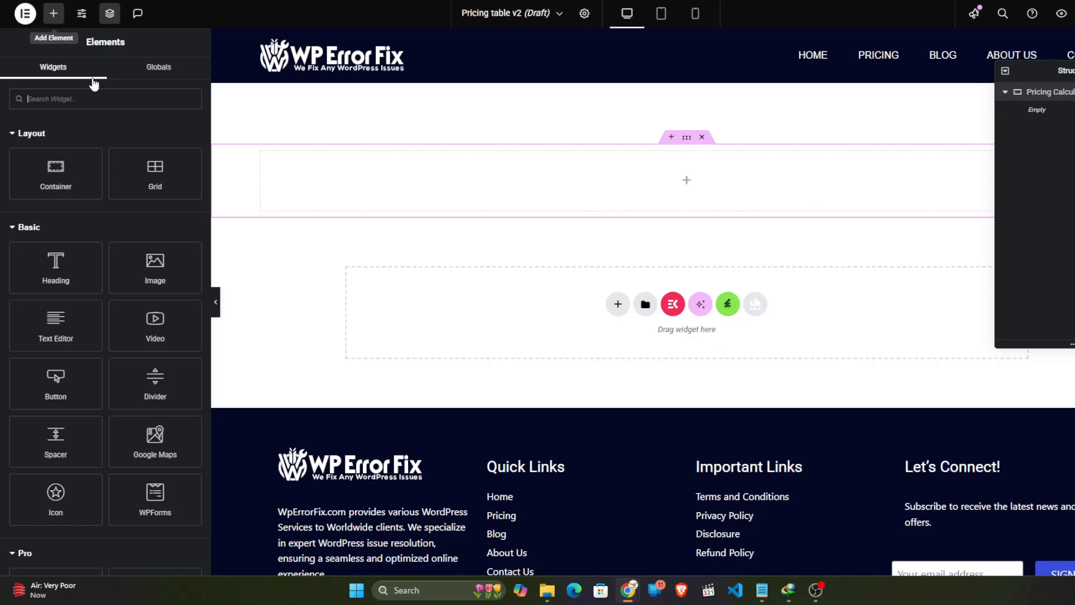
drag(73, 170, 460, 177)
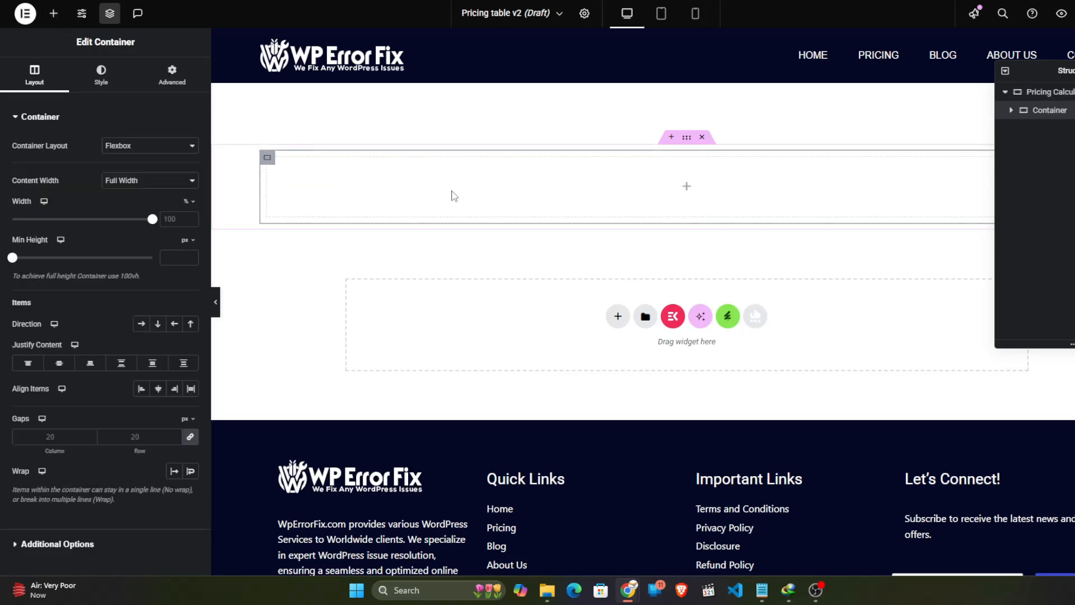
double_click(1051, 111)
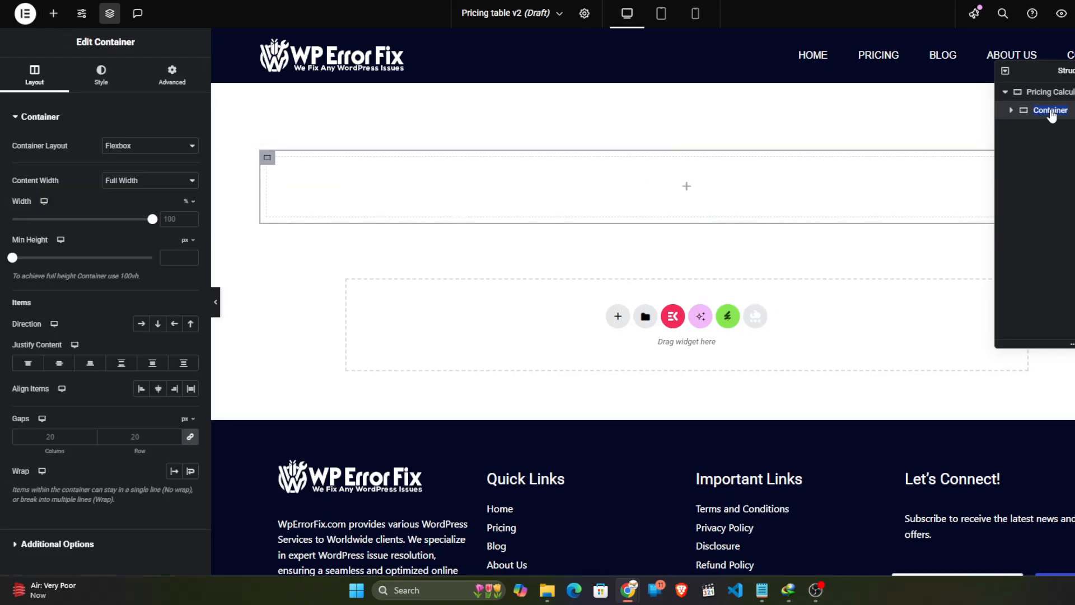
text(Wi)
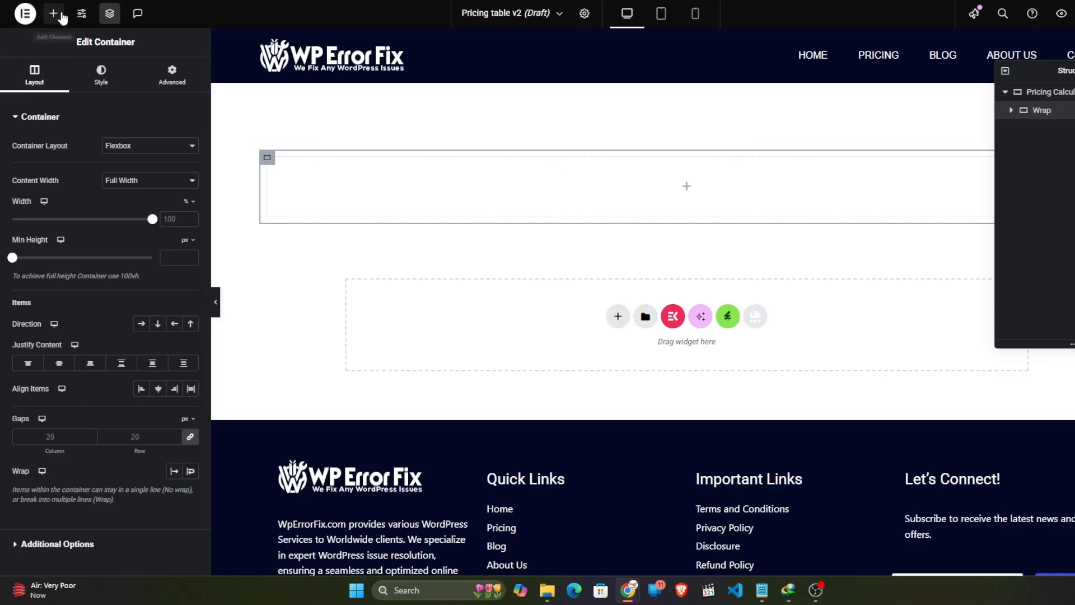
Step: Nest a container inside Wrap and rename it with a name beginning "Pricing Ta"
click(53, 13)
drag(65, 185, 498, 199)
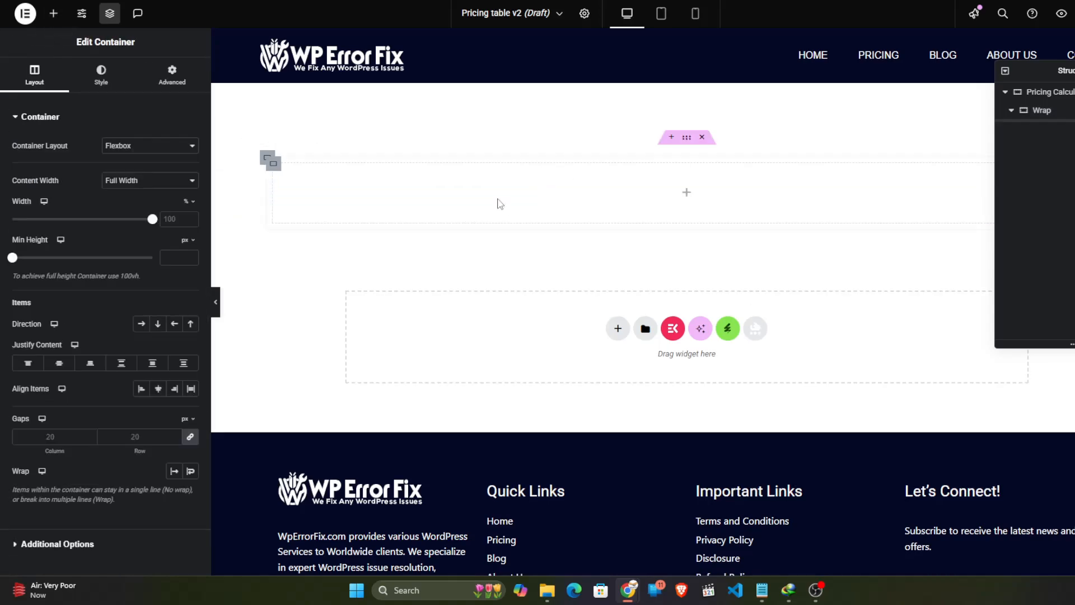
double_click(1049, 130)
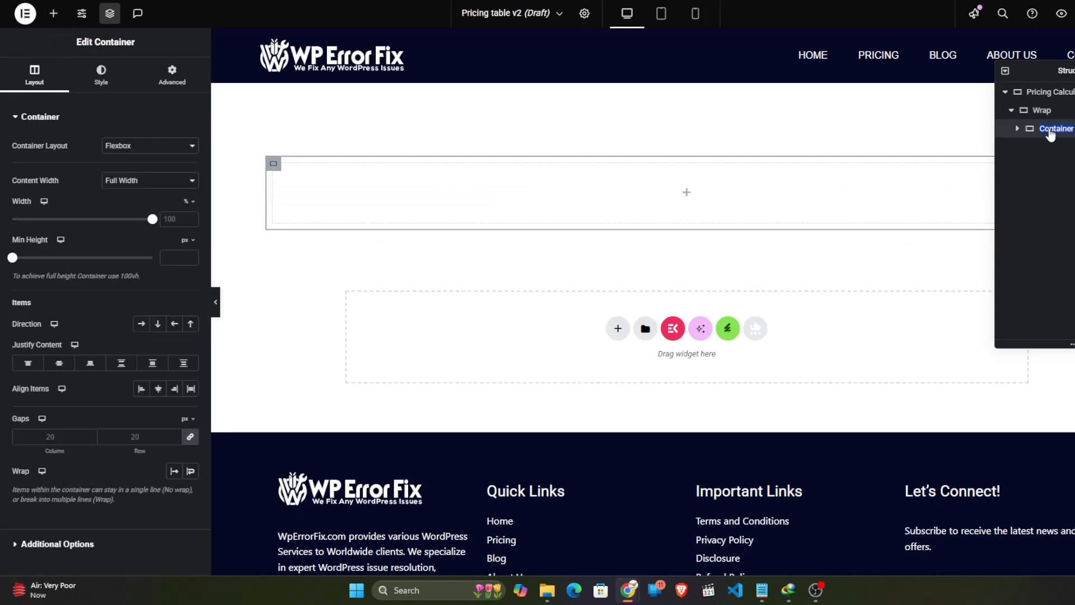
text(N)
text(ricing Ta)
key(Return)
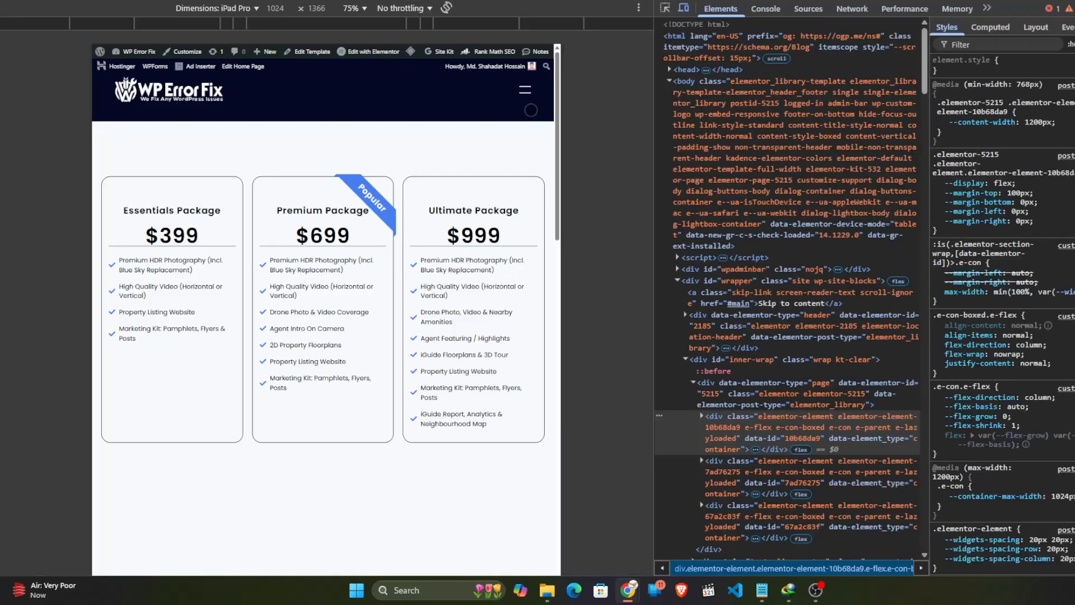
Step: Close the developer tools on the reference pricing page and add a container inside the innermost container of the template
key(F12)
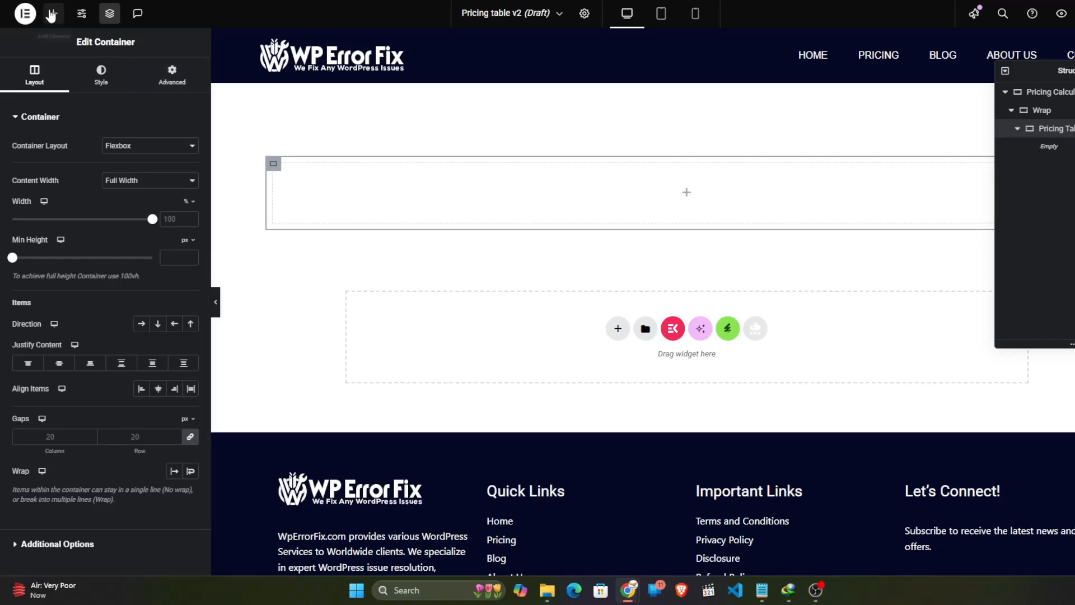
click(53, 12)
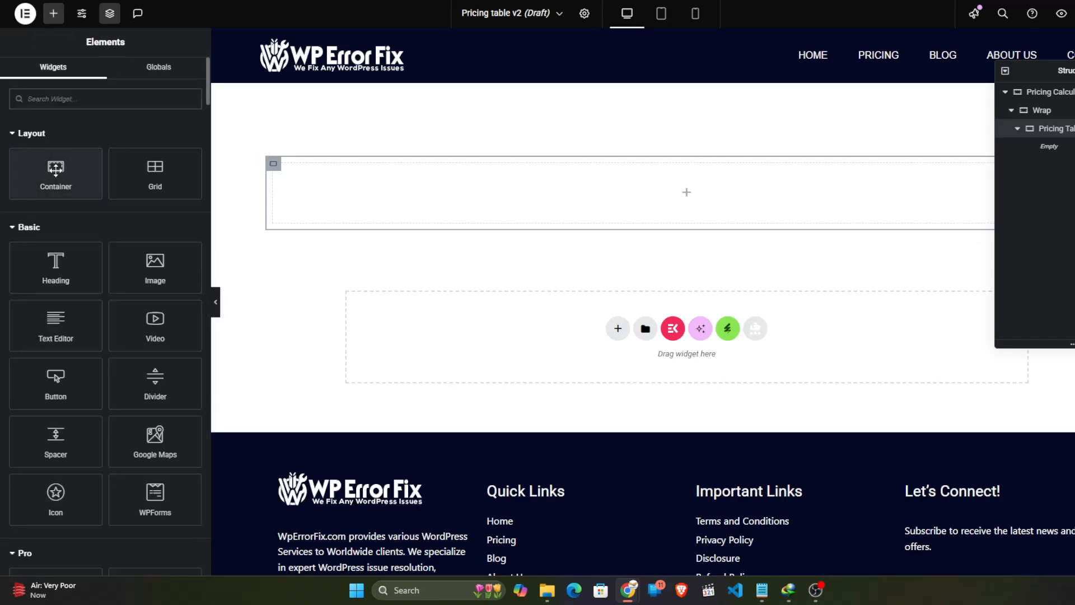
drag(65, 170, 596, 179)
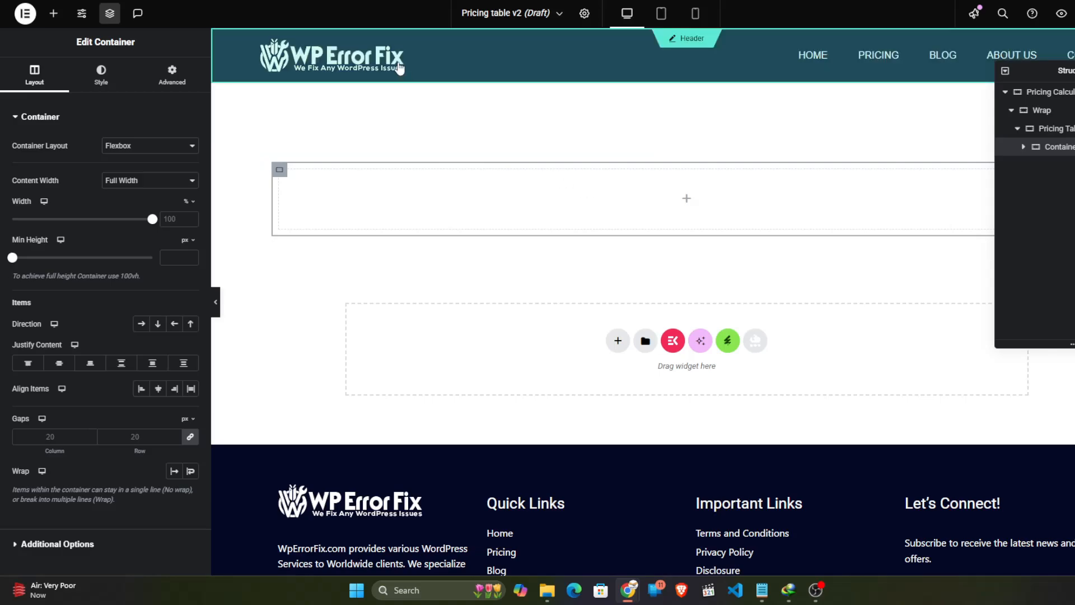
Step: Add a Heading widget inside the innermost container of the pricing table
click(53, 13)
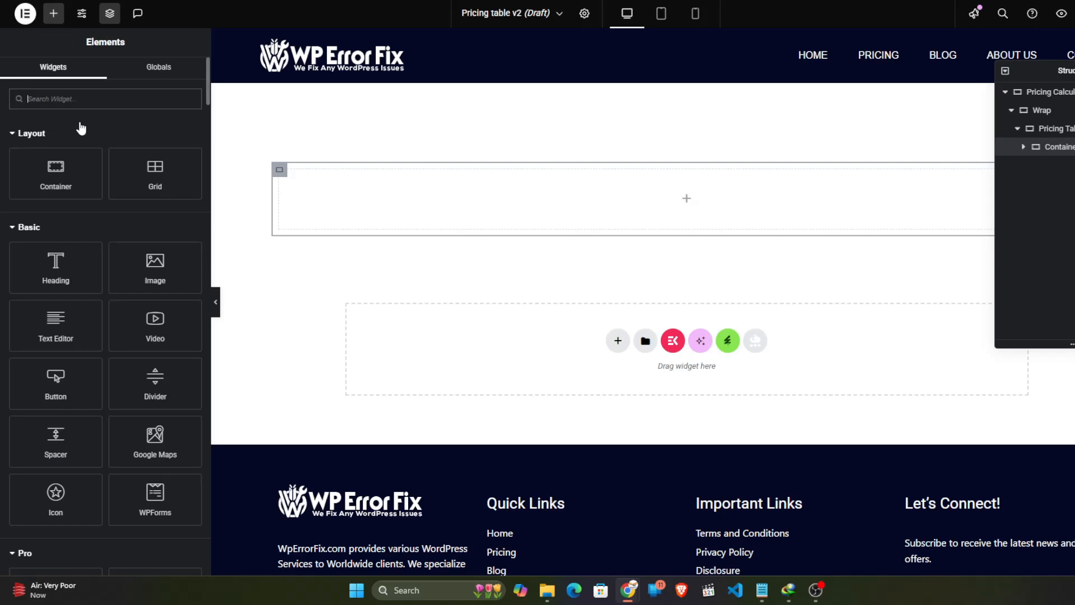
text(heading)
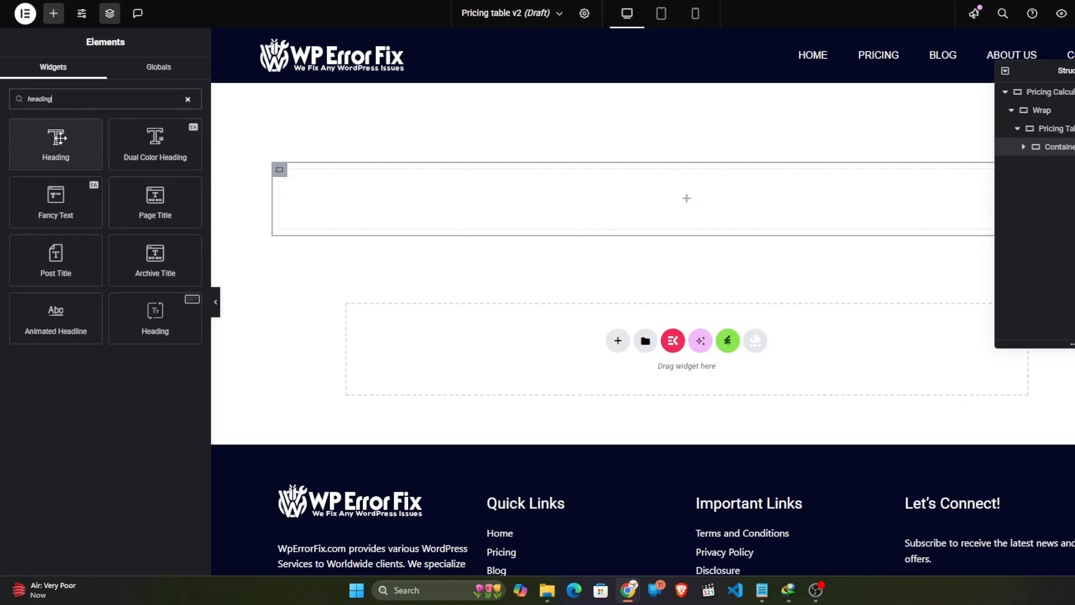
drag(61, 138, 514, 179)
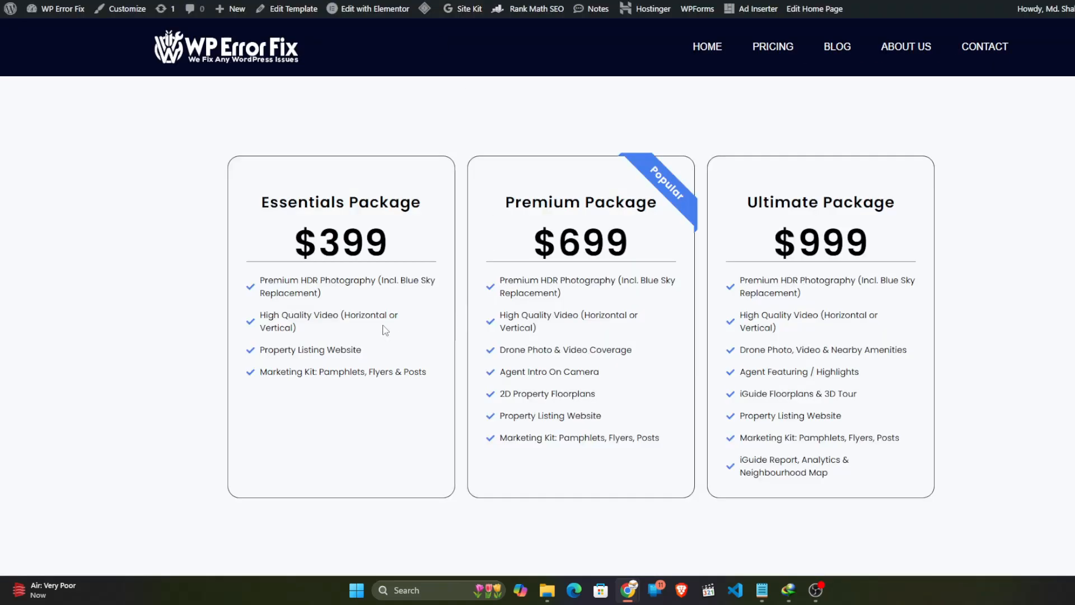
Step: Following the feature list on the reference pricing page, add an Icon List widget directly below the heading
drag(267, 280, 379, 322)
click(379, 322)
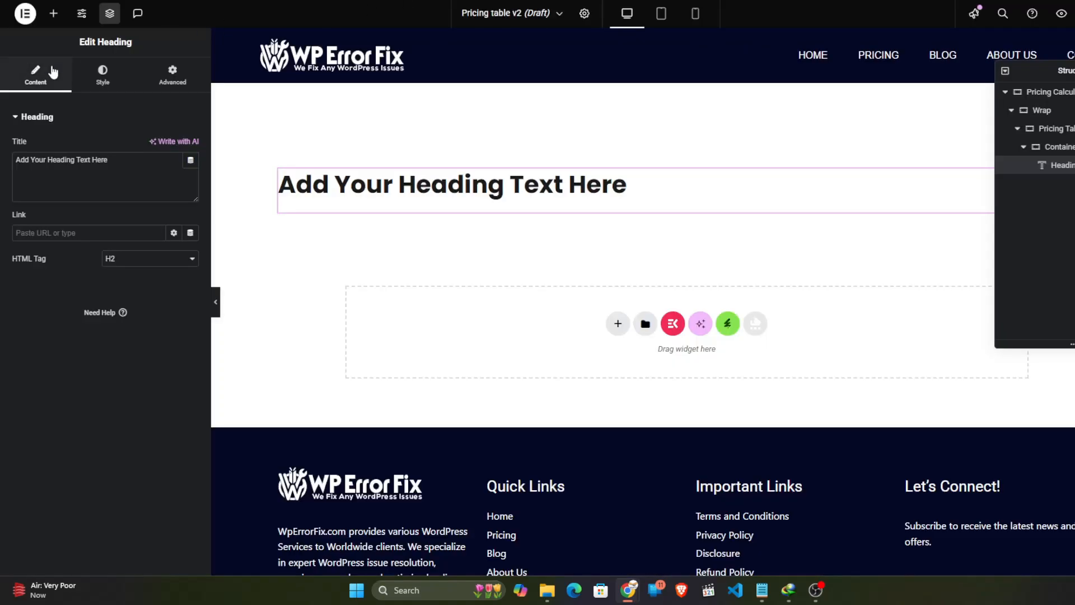
click(53, 14)
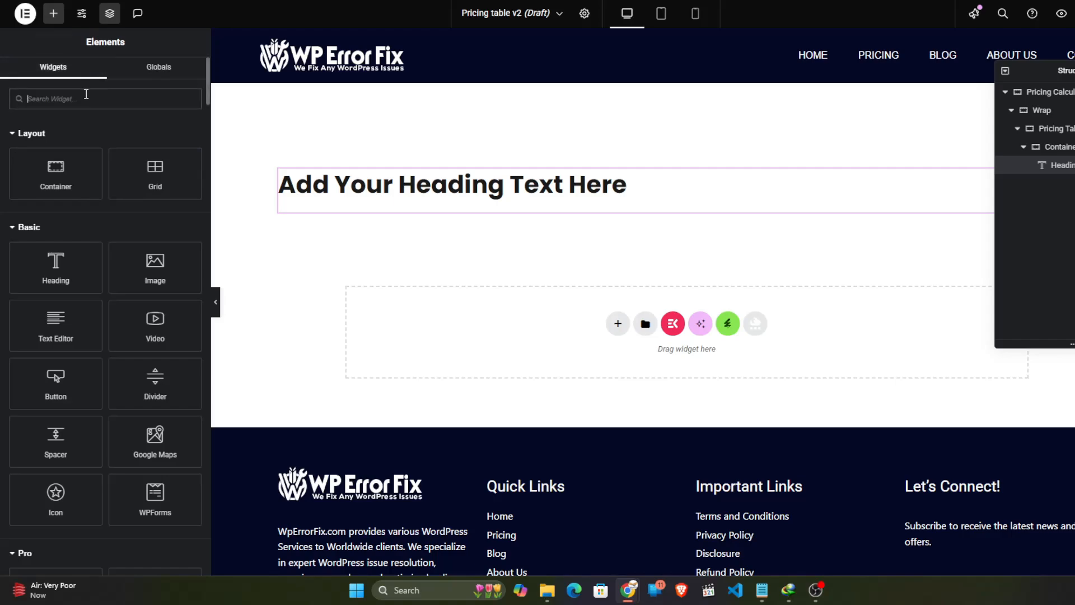
text(icon l)
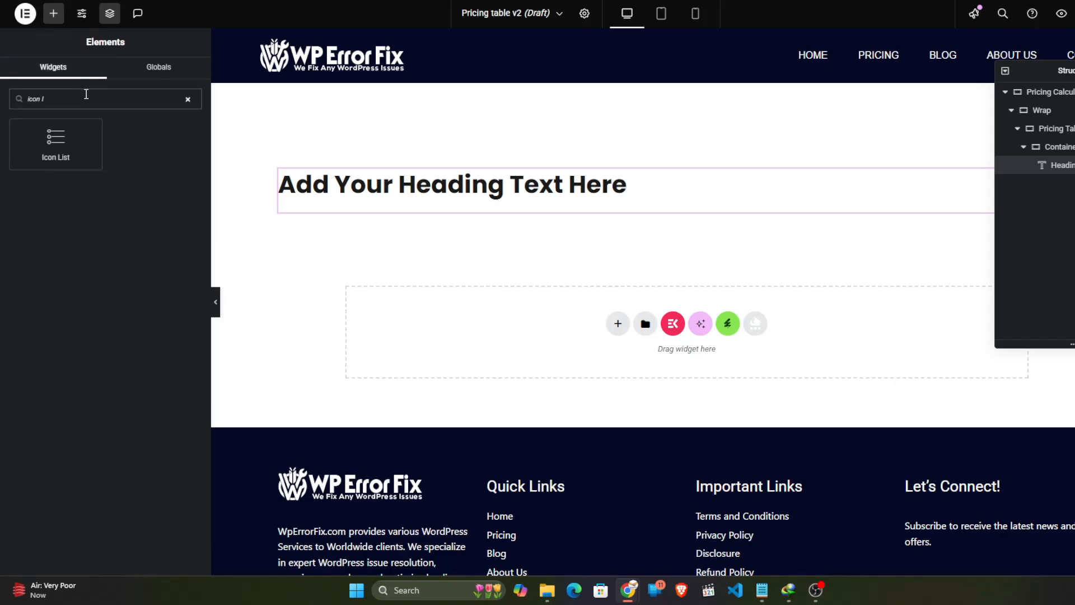
drag(56, 145, 497, 196)
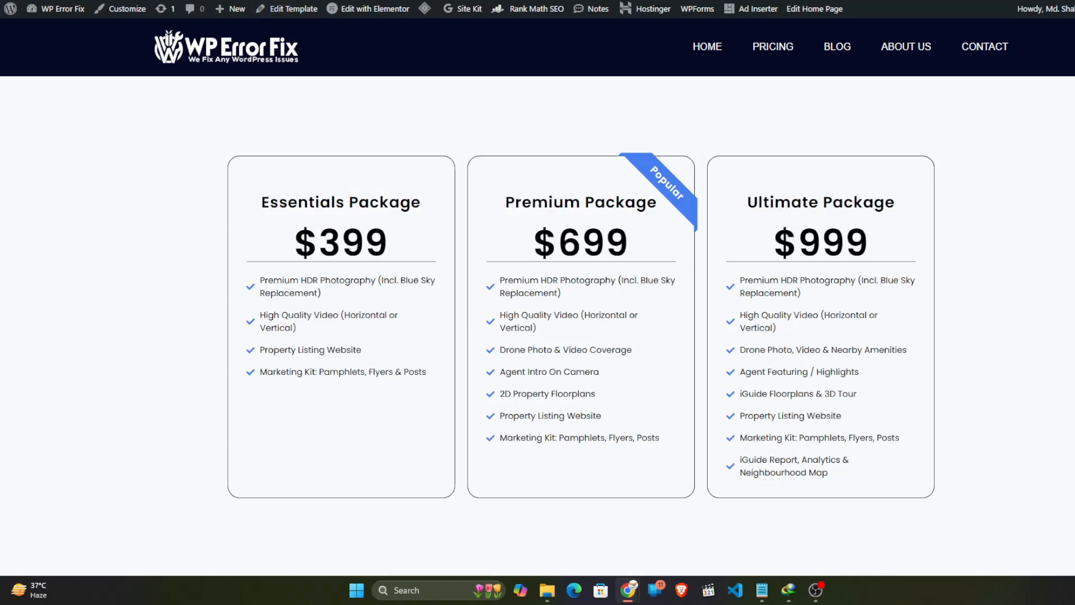
Step: Add a second Heading widget for the price between the first heading and the icon list, with its HTML tag set to span
drag(289, 244, 435, 244)
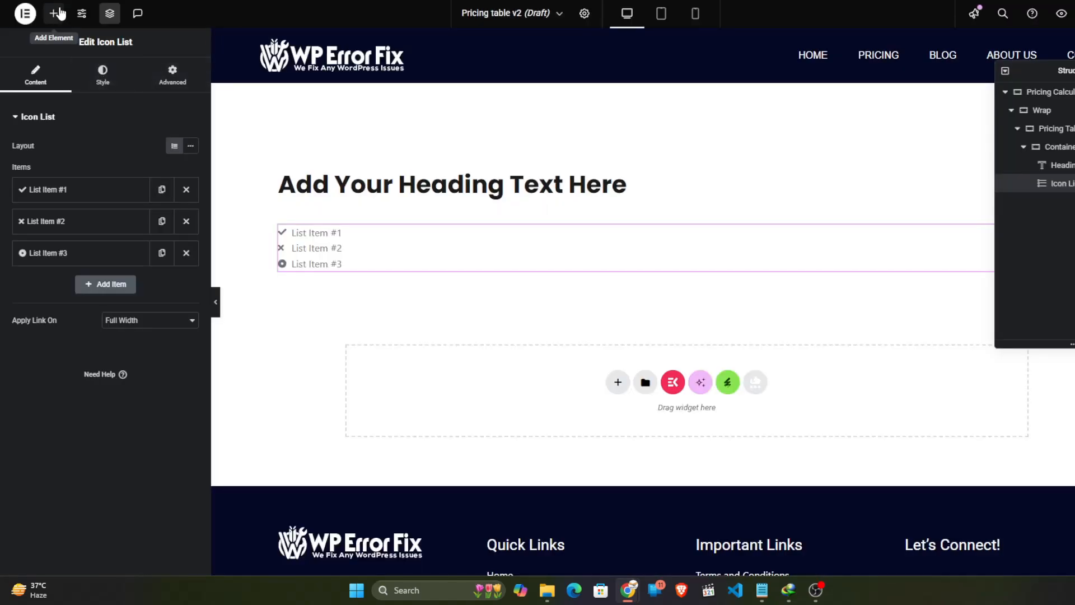
click(53, 13)
drag(84, 276, 439, 241)
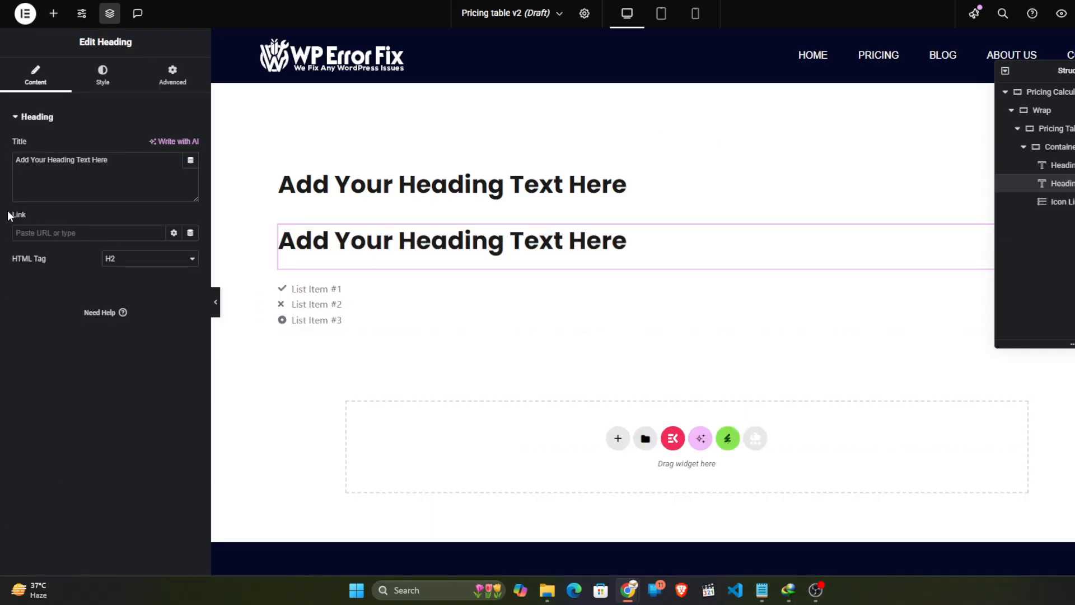
click(159, 262)
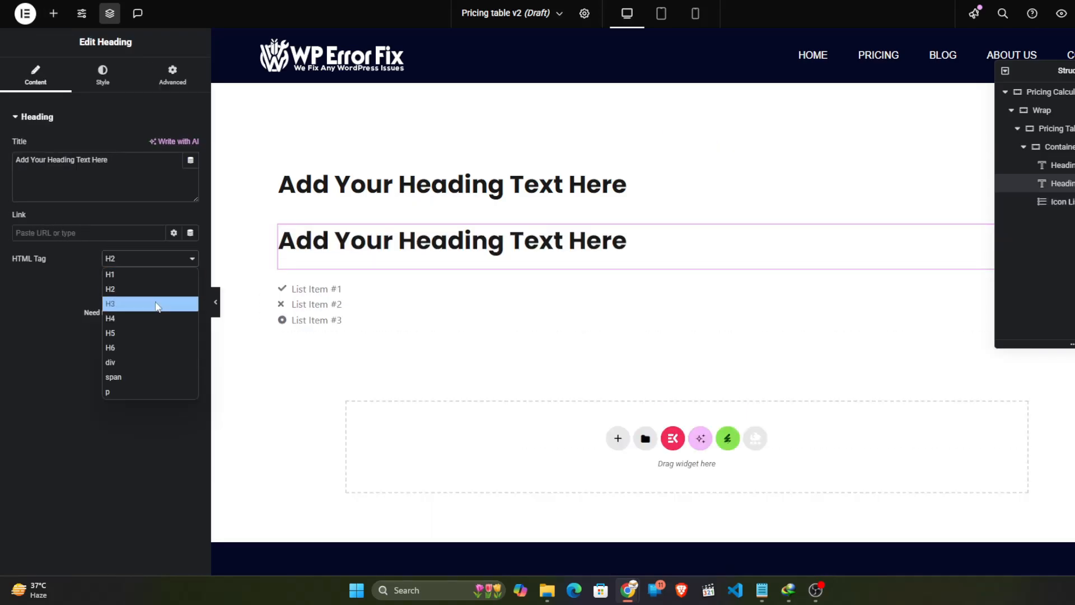
click(122, 378)
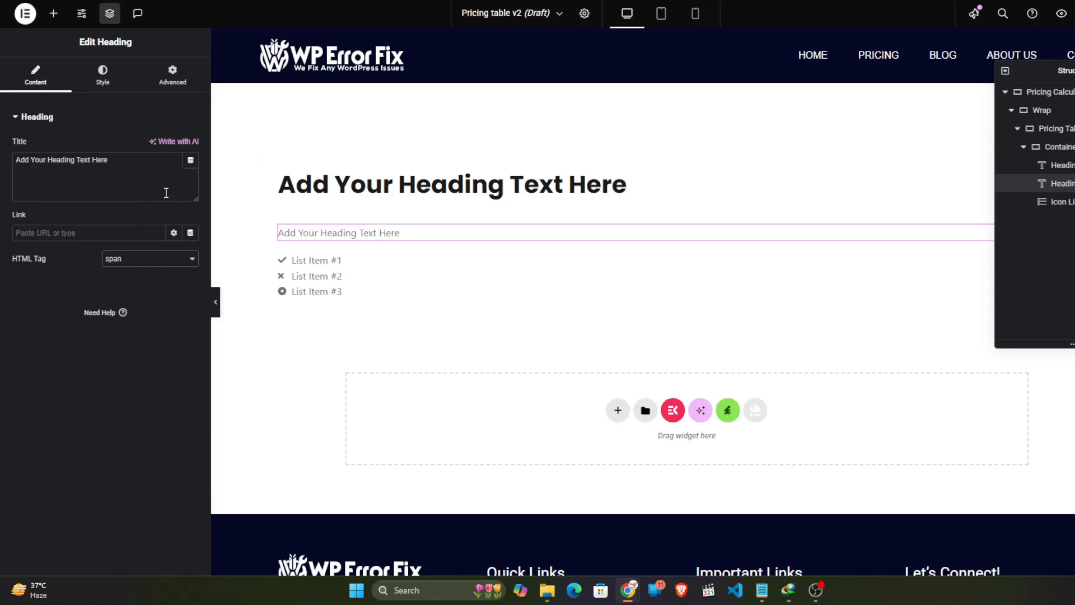
Step: Copy the title "Essentials Package" from the reference pricing page and use it as the first heading's text
click(380, 192)
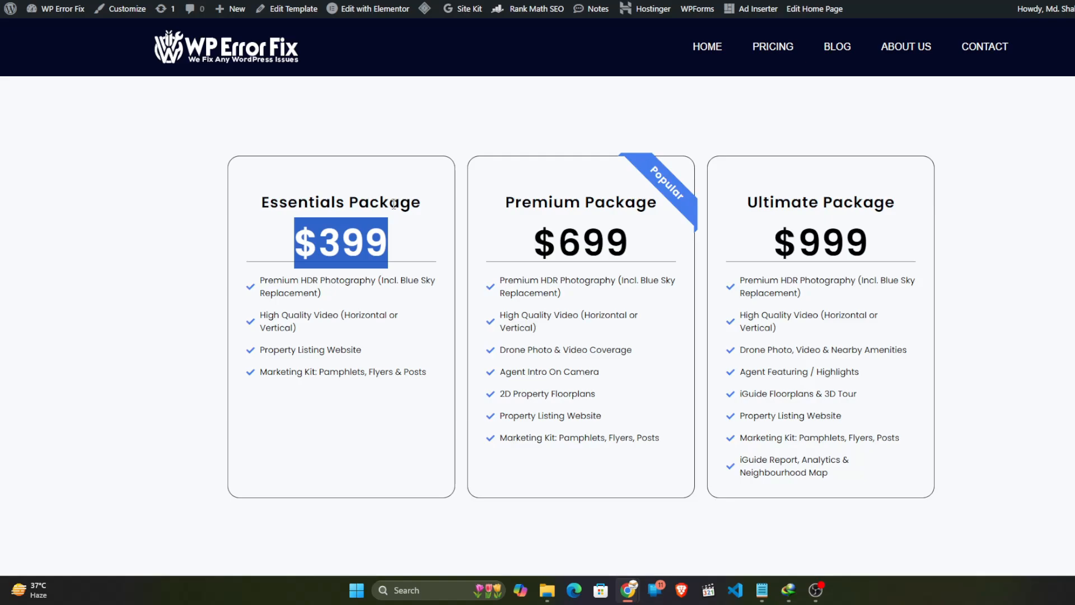
triple_click(394, 204)
key(ctrl+c)
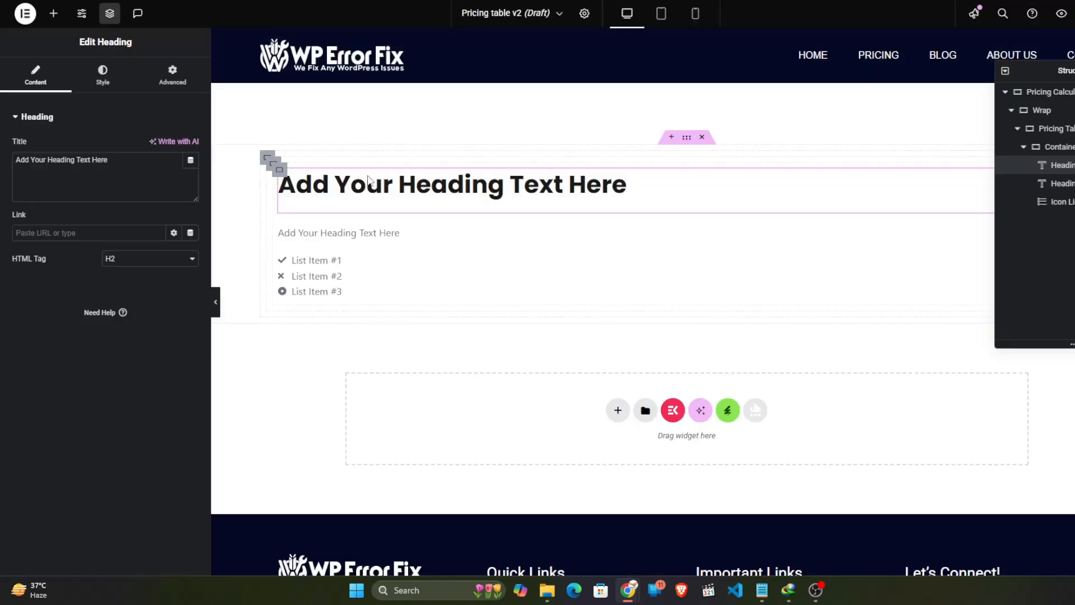
triple_click(136, 168)
key(ctrl+v)
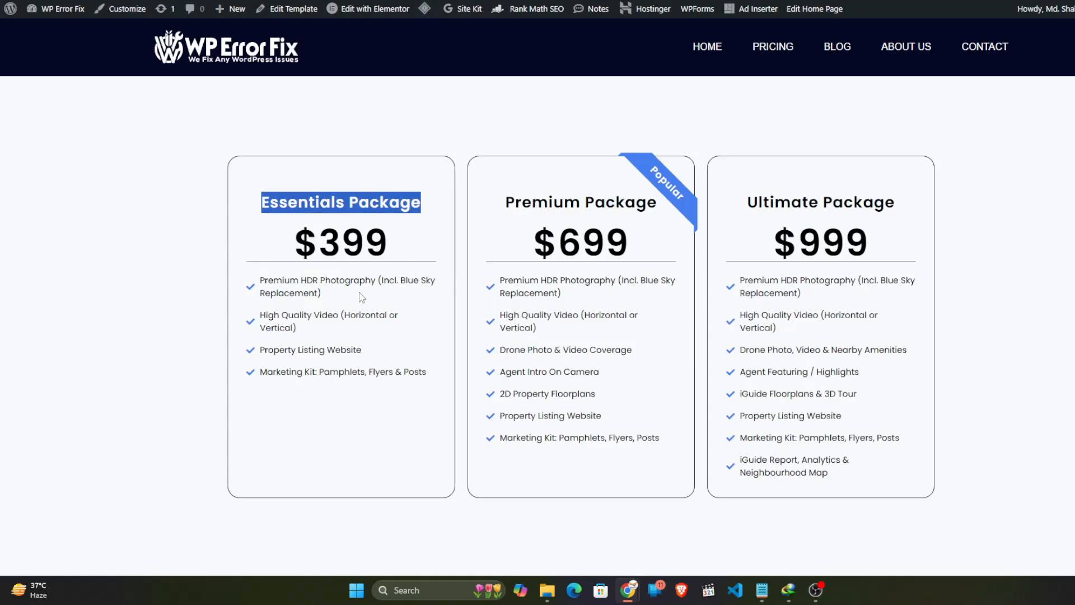
Step: Reduce the icon list to its first item and replace that item's text with "Property Listing Website" from the reference pricing page
drag(376, 353, 267, 351)
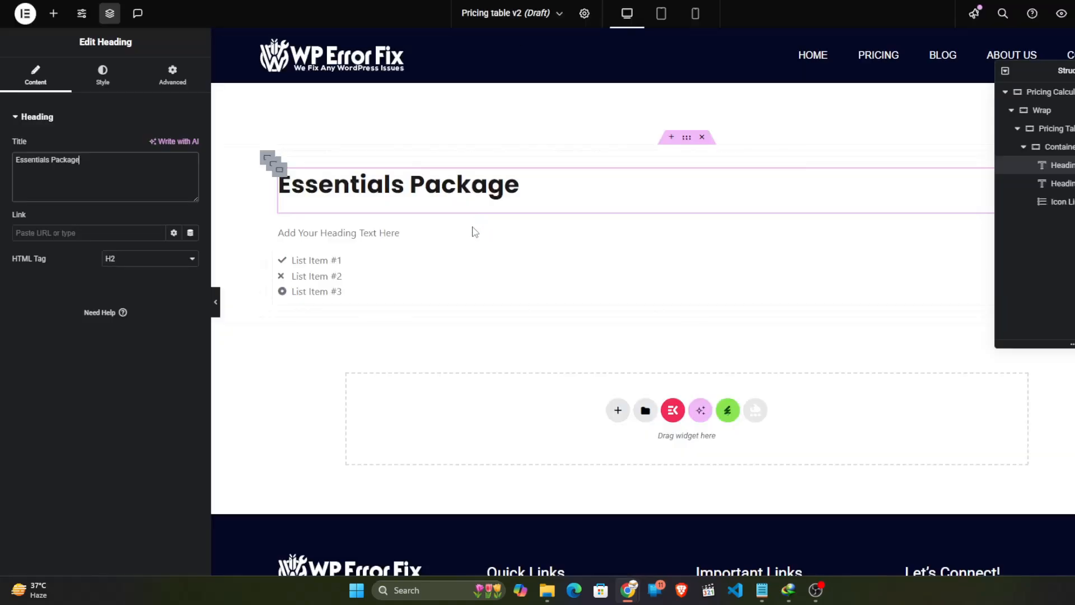
click(339, 268)
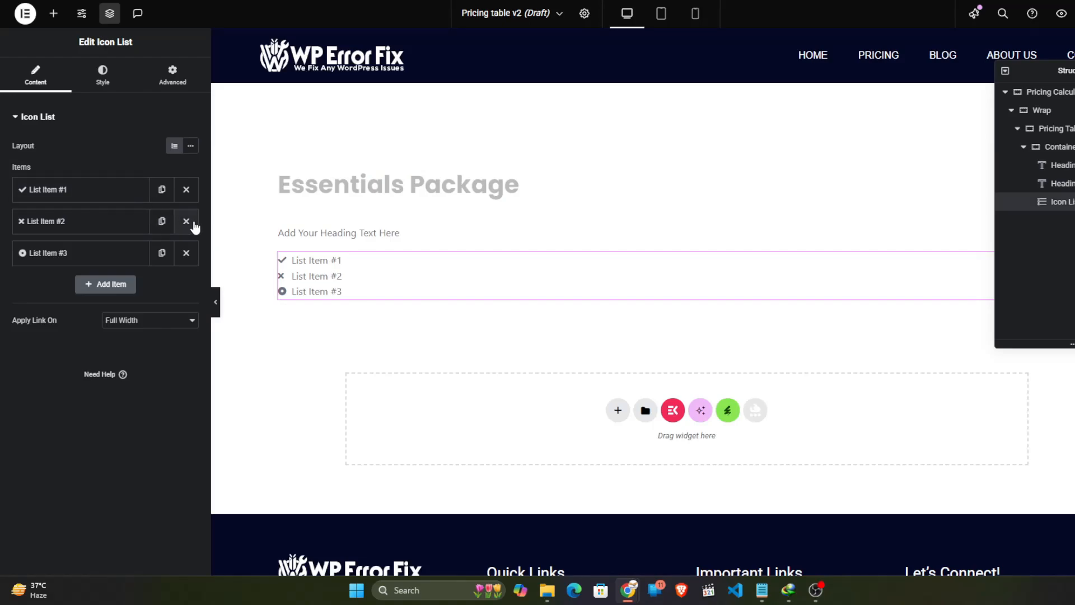
click(188, 222)
click(188, 222)
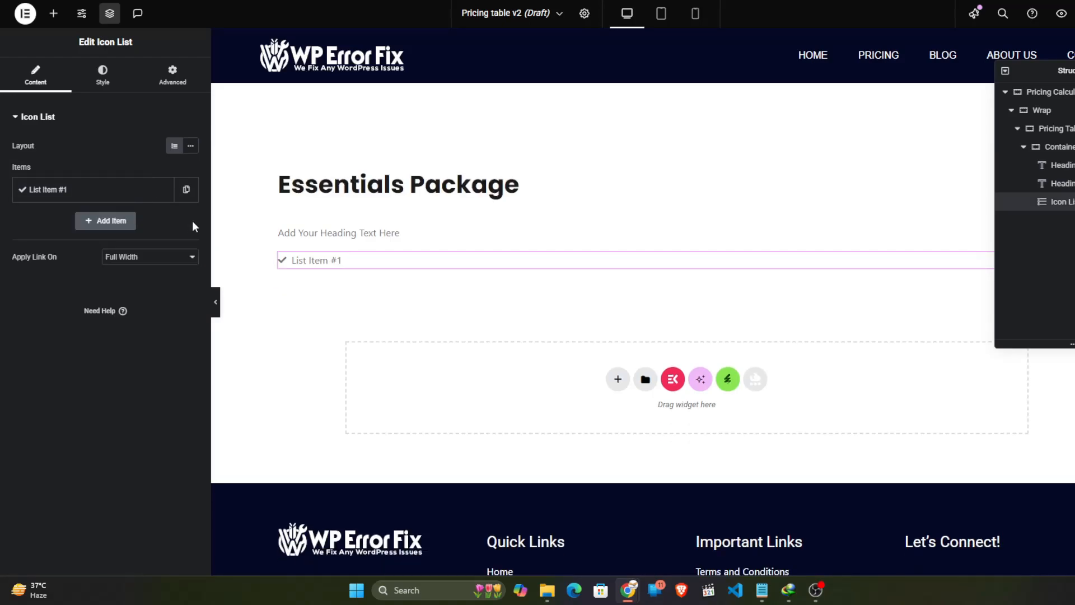
click(83, 189)
click(91, 234)
key(ctrl+a)
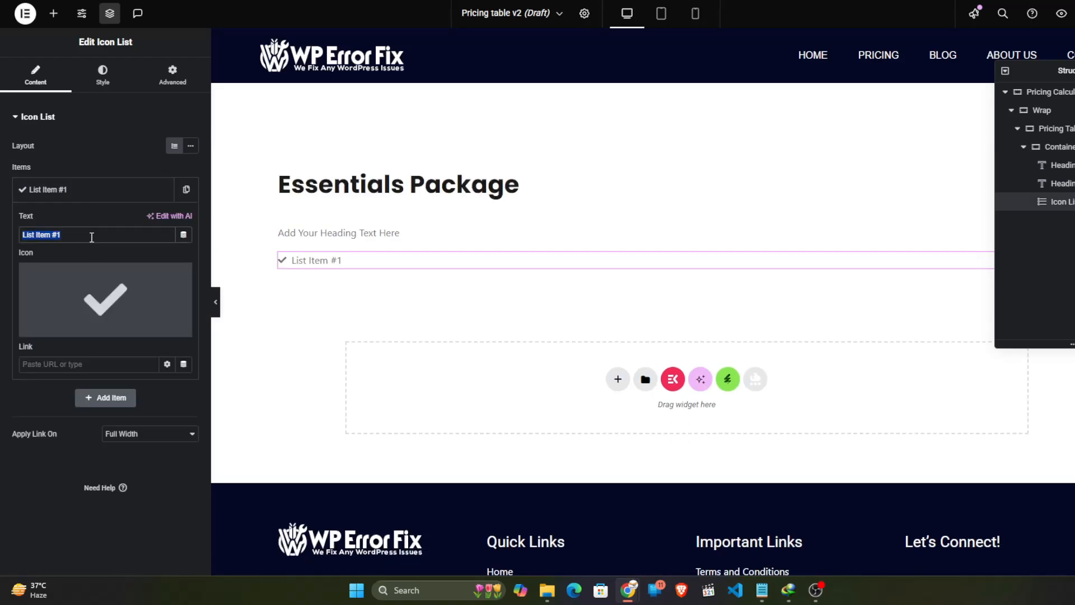
text(Property Listing Website)
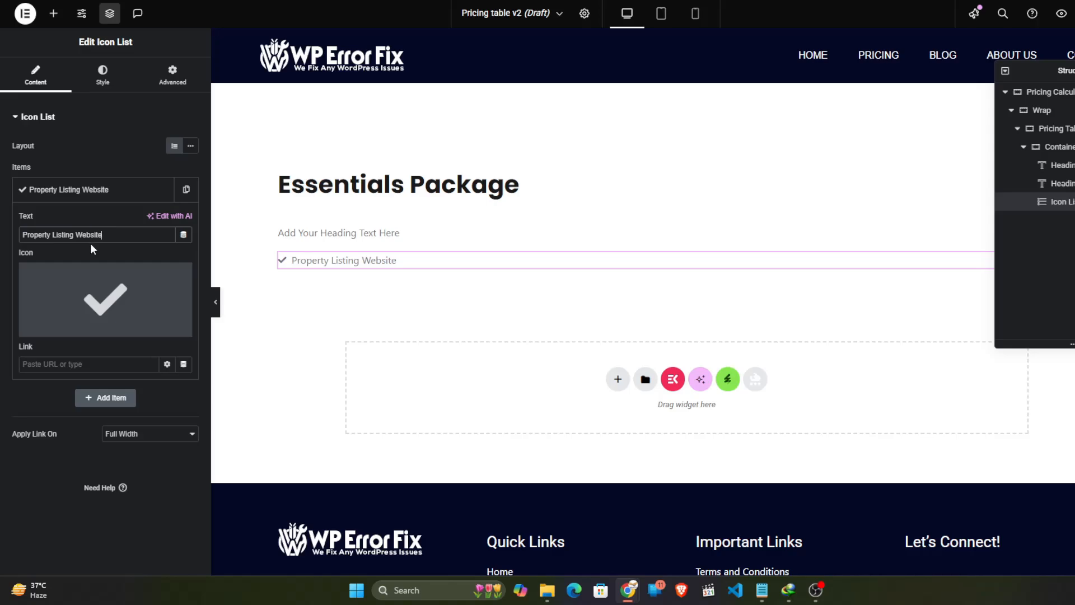
Step: Replace the second heading's placeholder text with the price "$399"
click(347, 235)
click(86, 167)
key(ctrl+a)
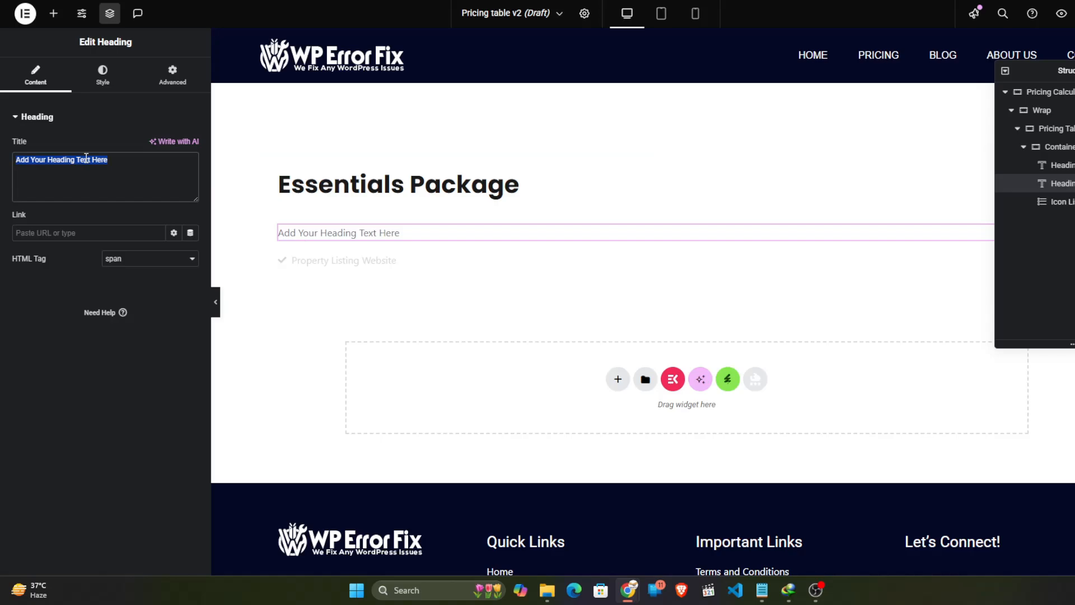
text($399)
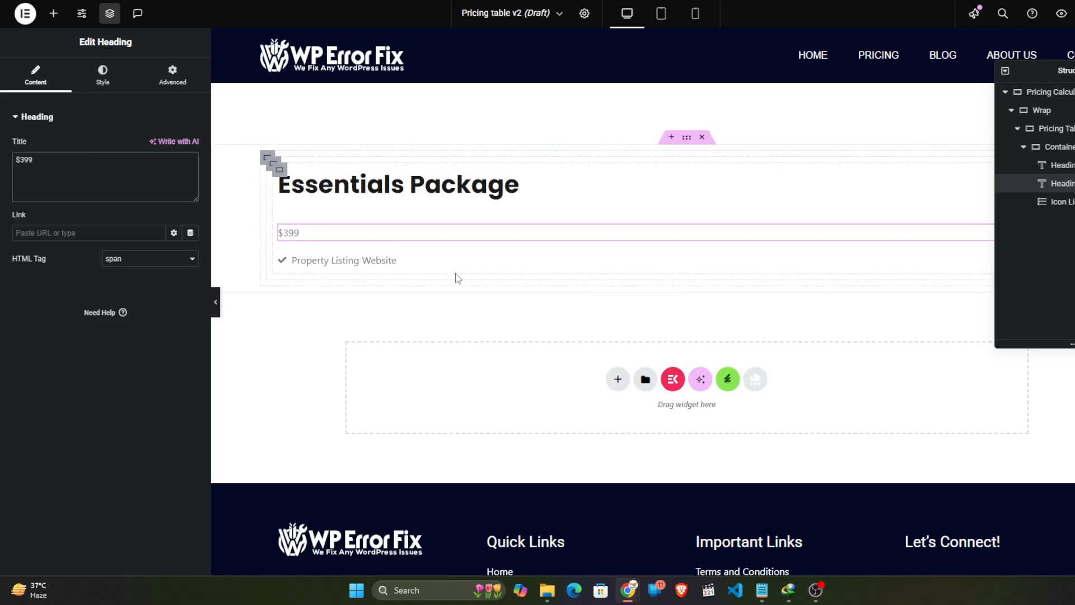
Step: Set the typography size of the "Essentials Package" heading to 25 px
click(379, 202)
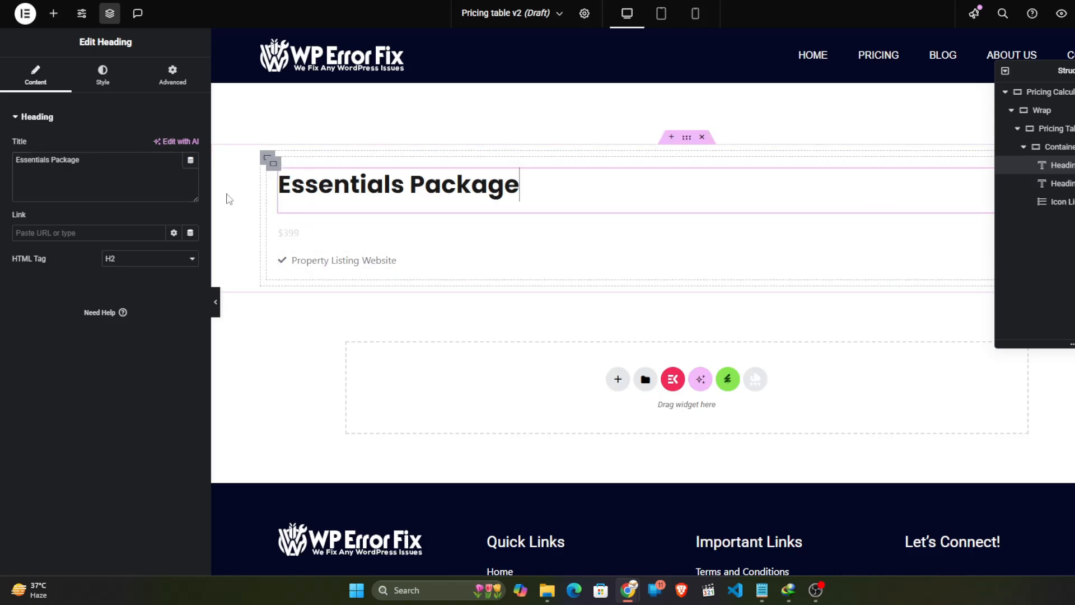
click(103, 75)
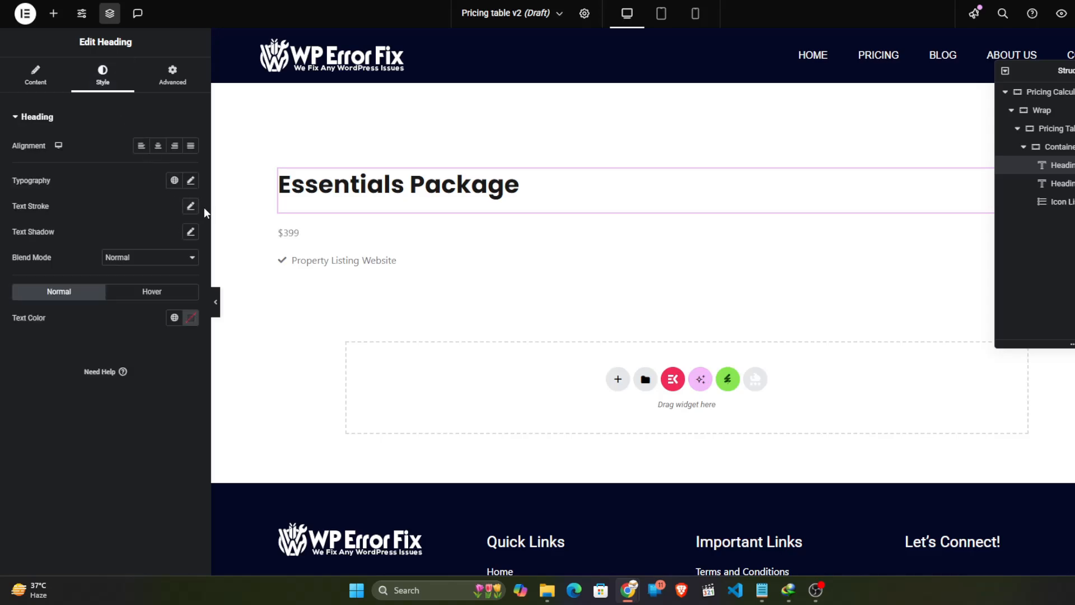
click(191, 180)
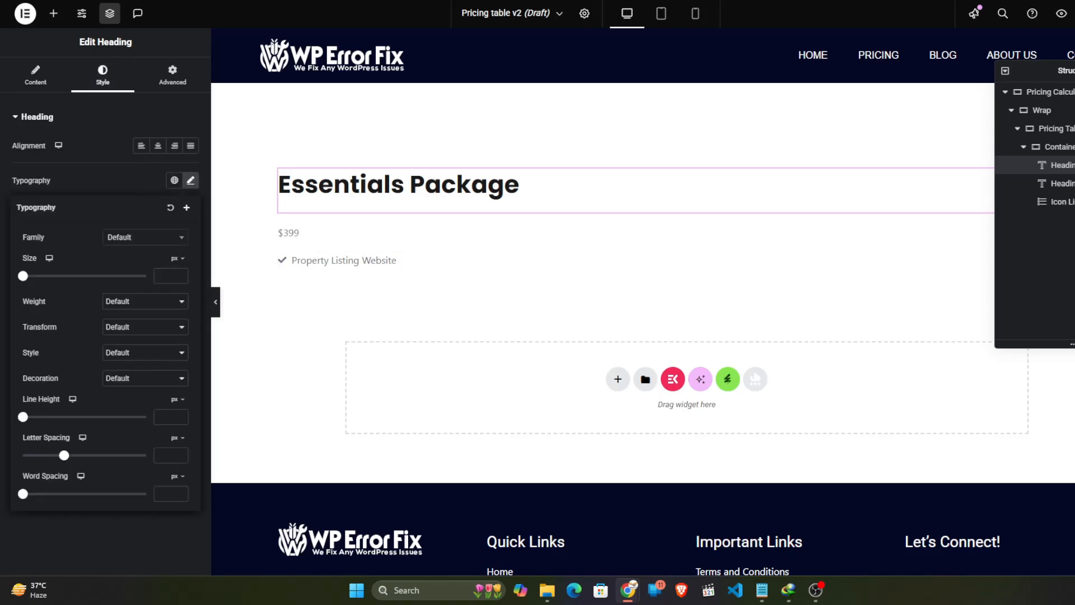
click(192, 183)
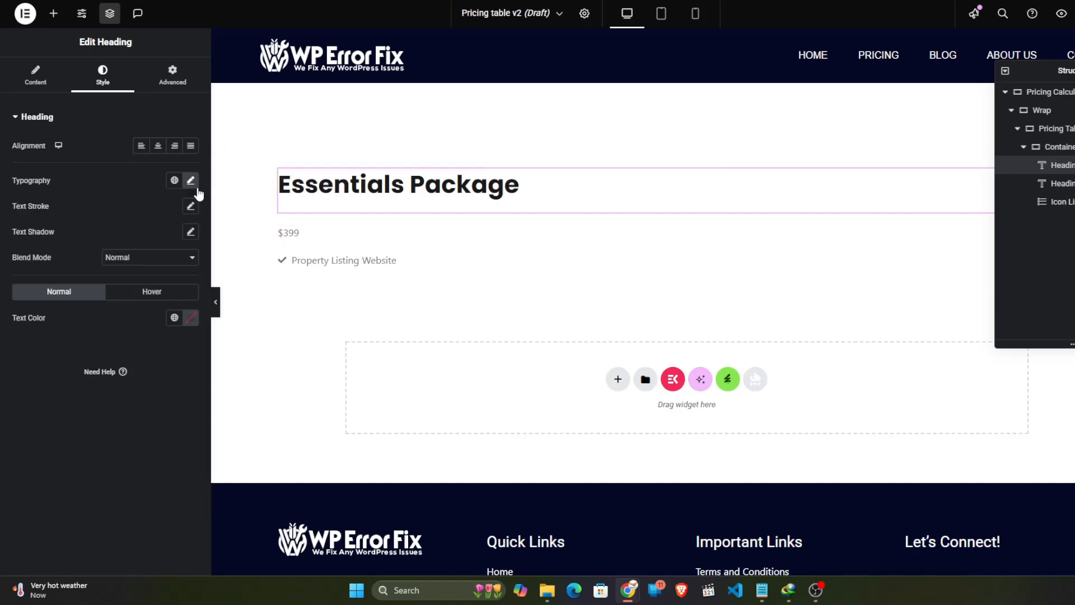
click(191, 180)
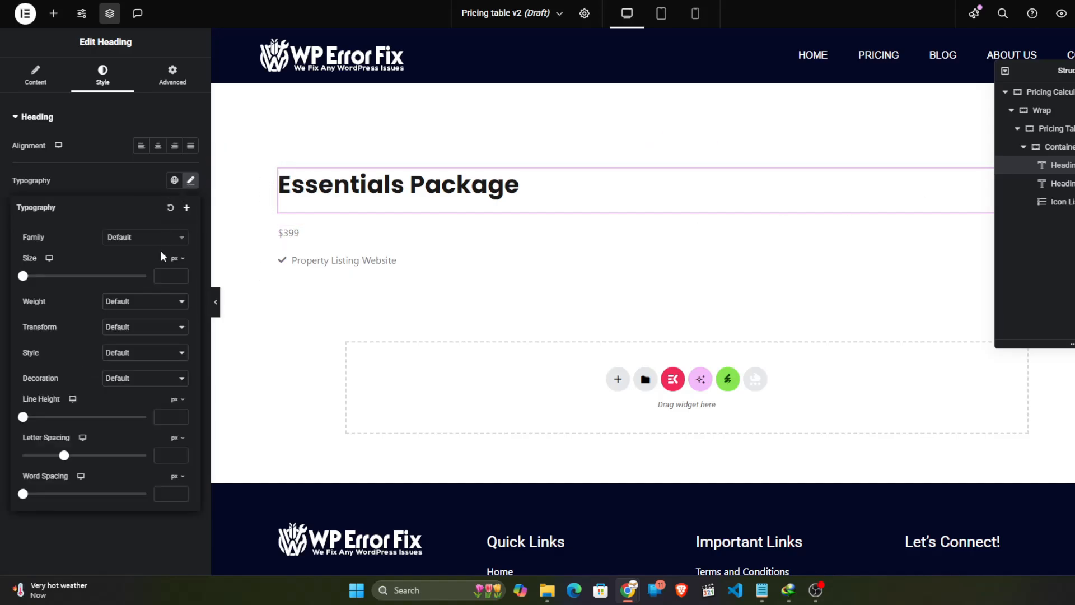
click(164, 280)
text(45)
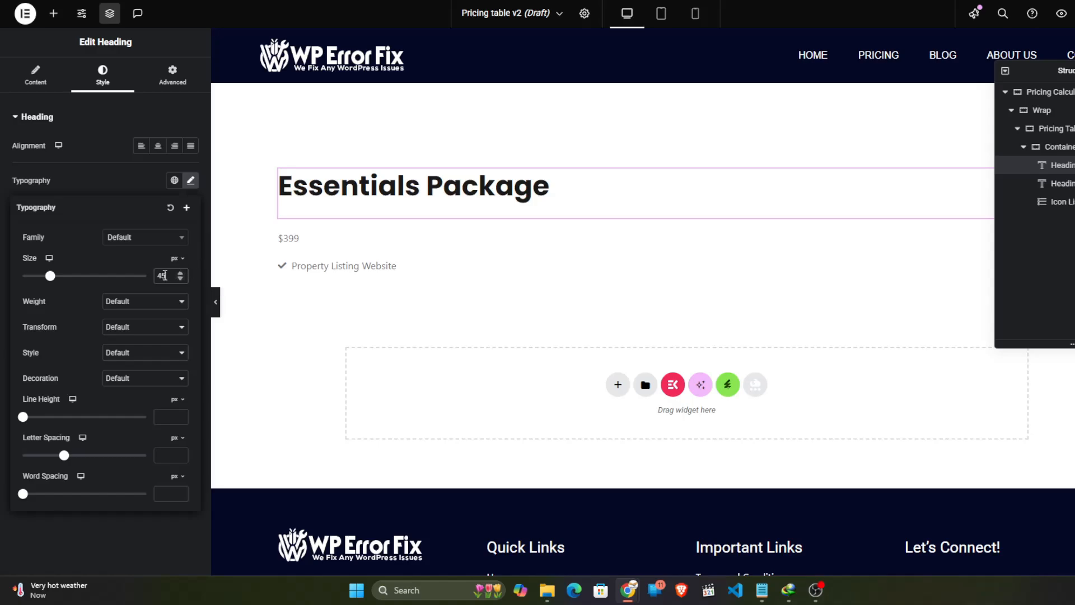
text(25)
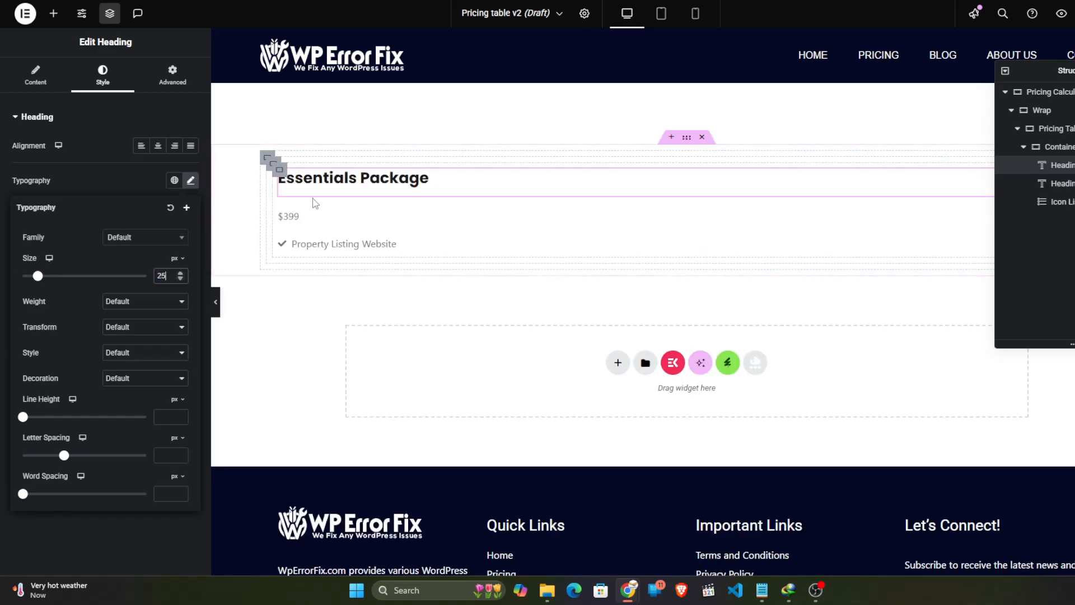
Step: Set the typography size of the $399 price heading to 50 px
click(289, 217)
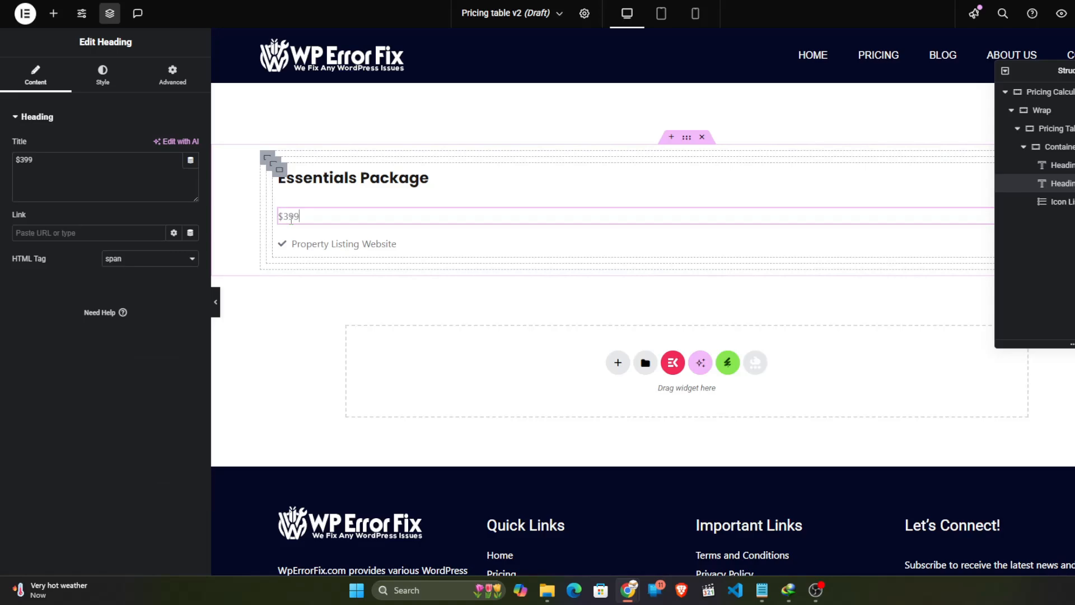
click(102, 75)
click(191, 181)
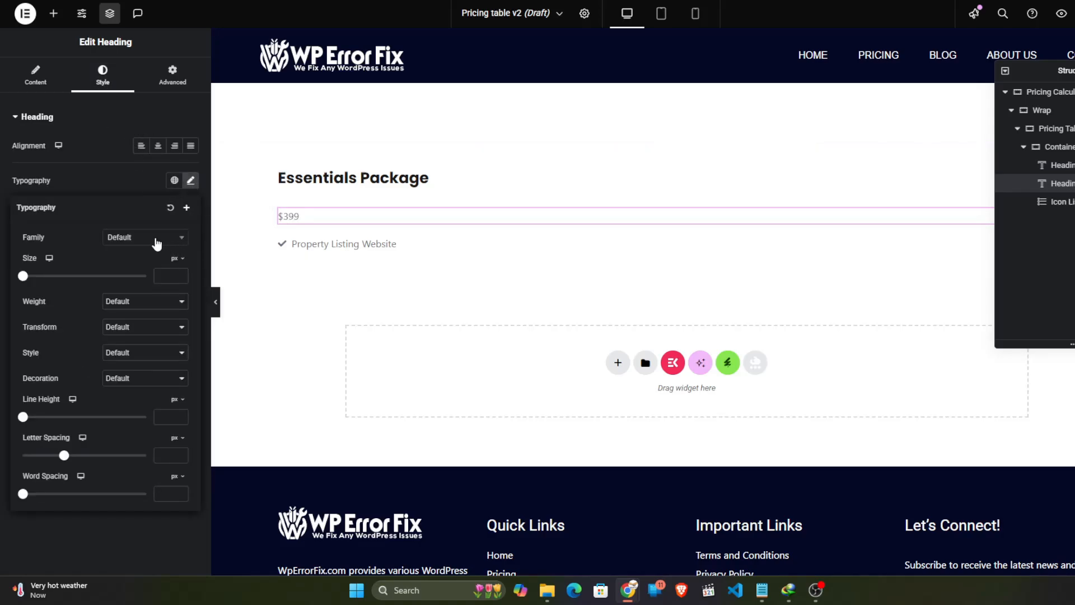
click(167, 275)
text(50)
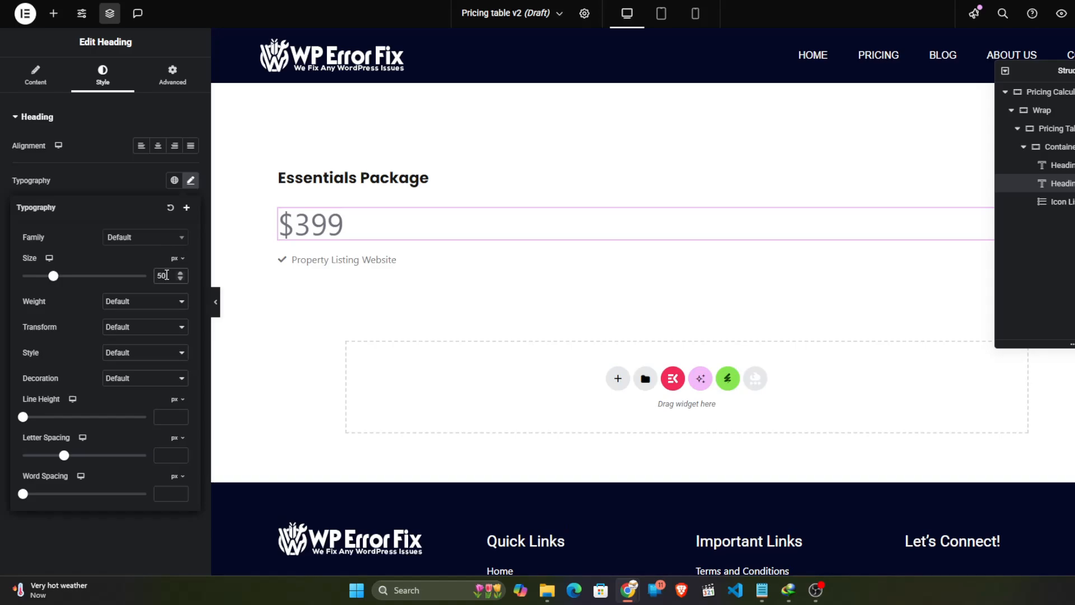
Step: Change the font family of the $399 price heading to Poppins
click(170, 243)
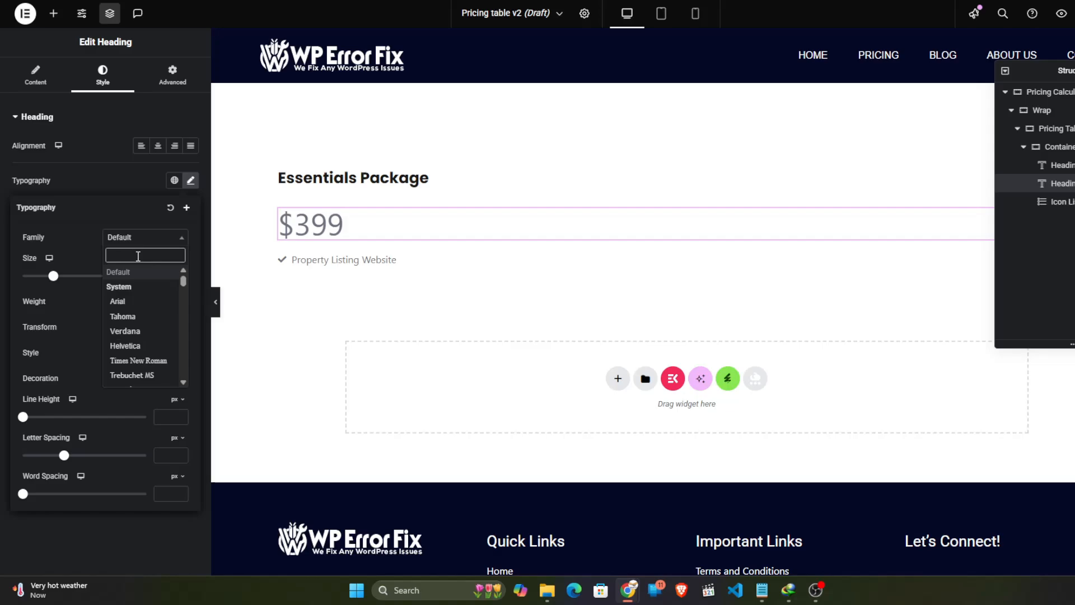
text(Pop)
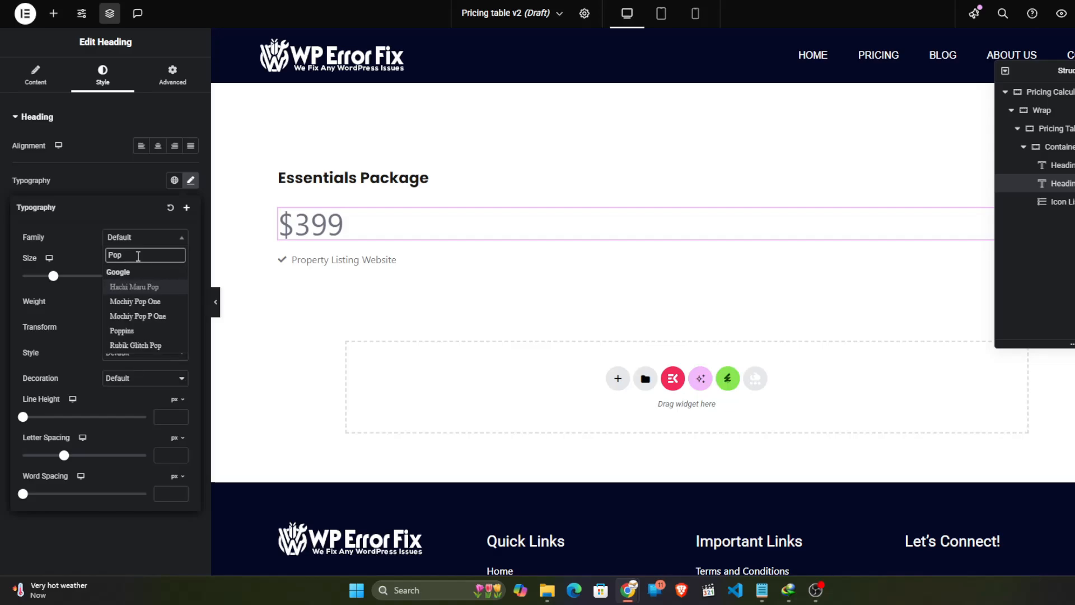
text(p)
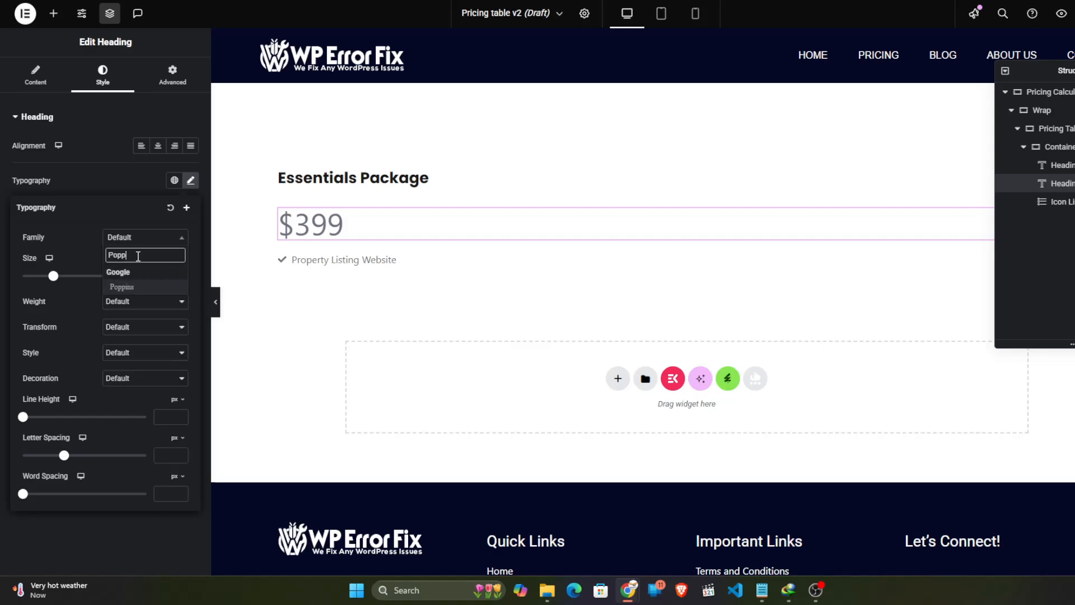
click(135, 288)
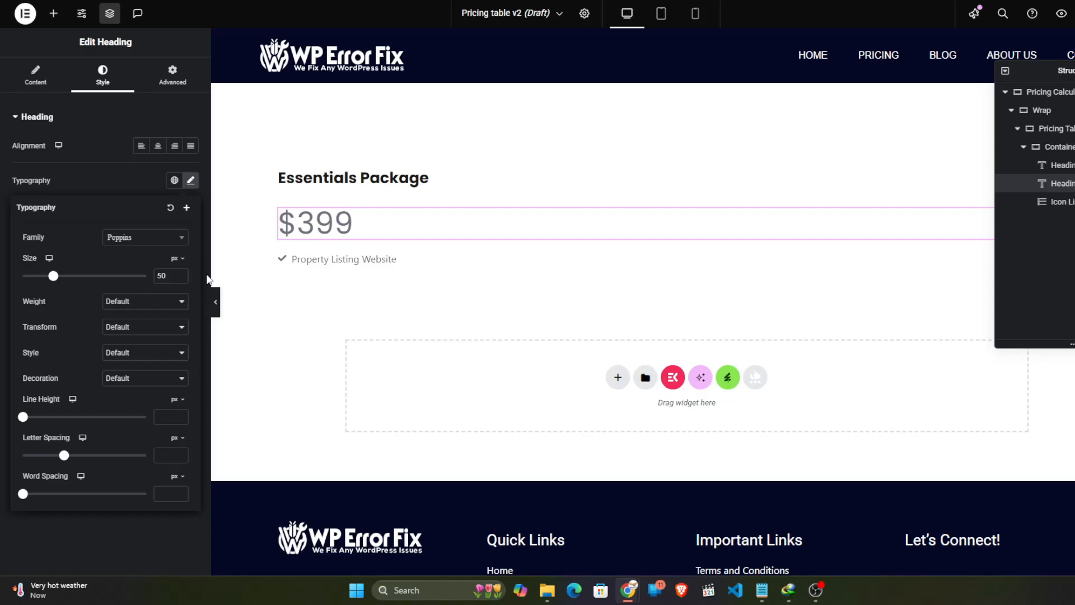
Step: Set the font weight of the $399 price heading to 600 (Semi Bold)
click(160, 304)
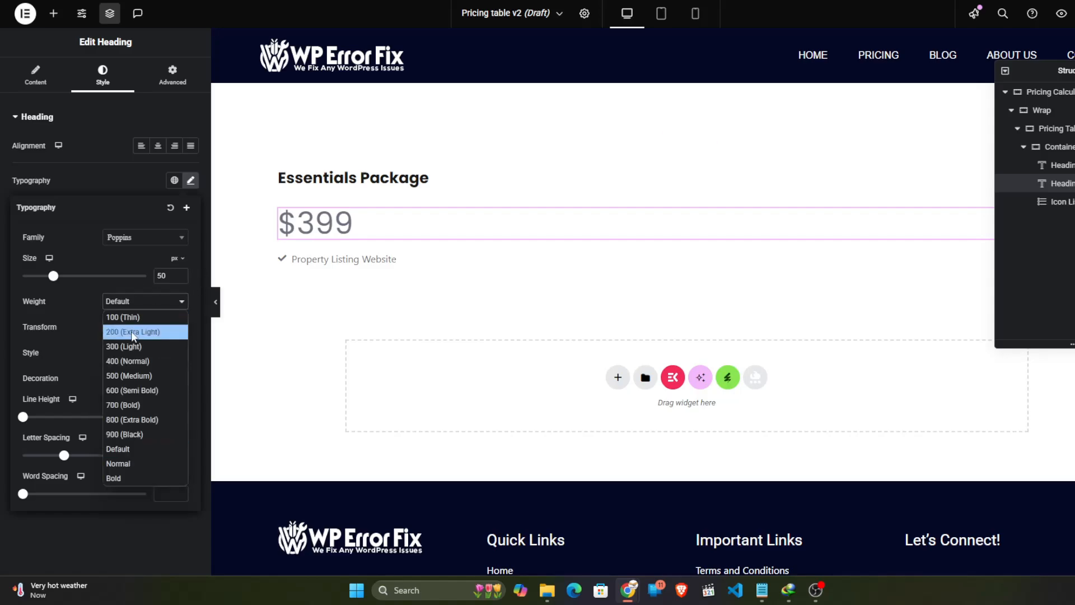
click(123, 392)
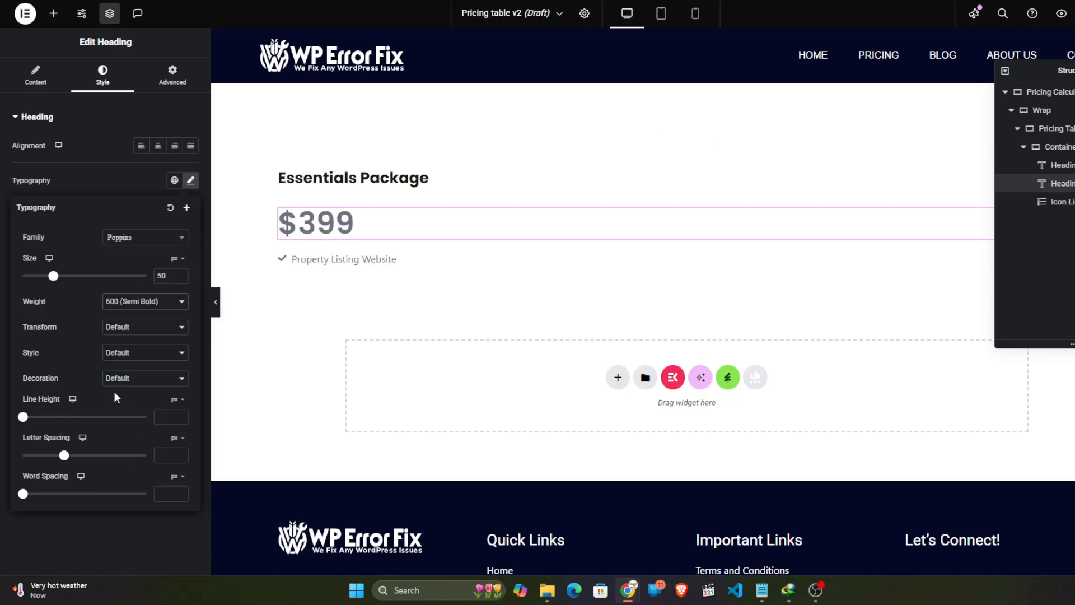
click(122, 183)
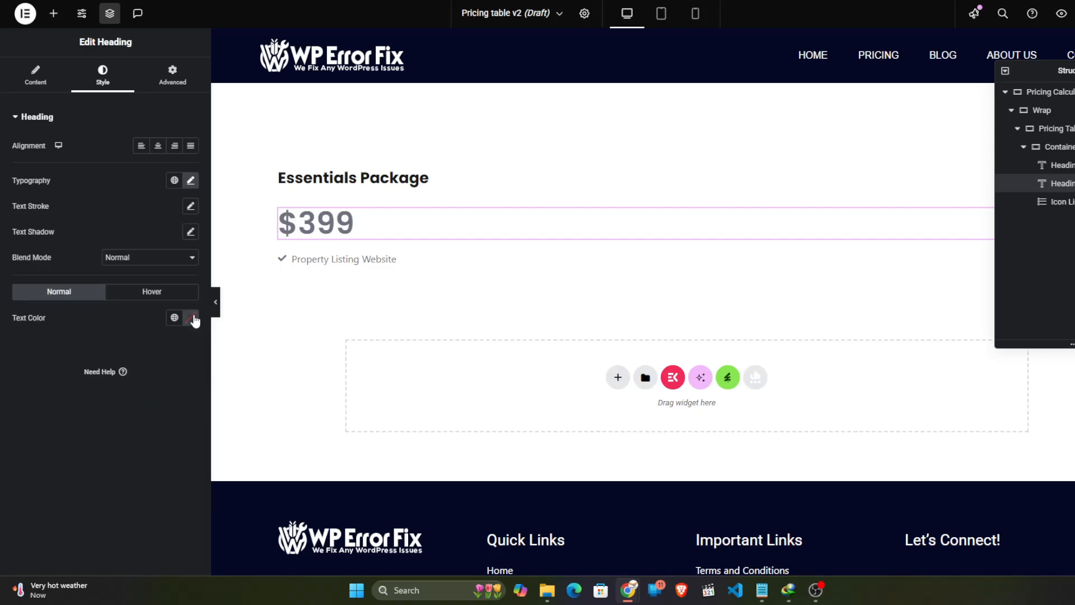
Step: Set the text color of the $399 price heading to black, #000000
click(191, 317)
text(#681717)
drag(226, 430, 254, 459)
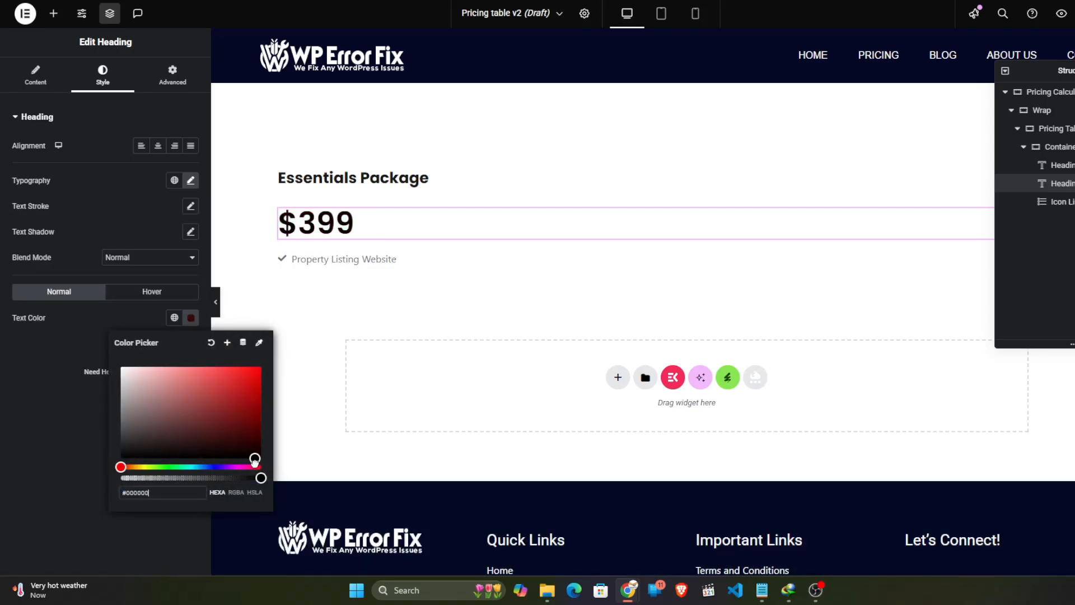
click(24, 417)
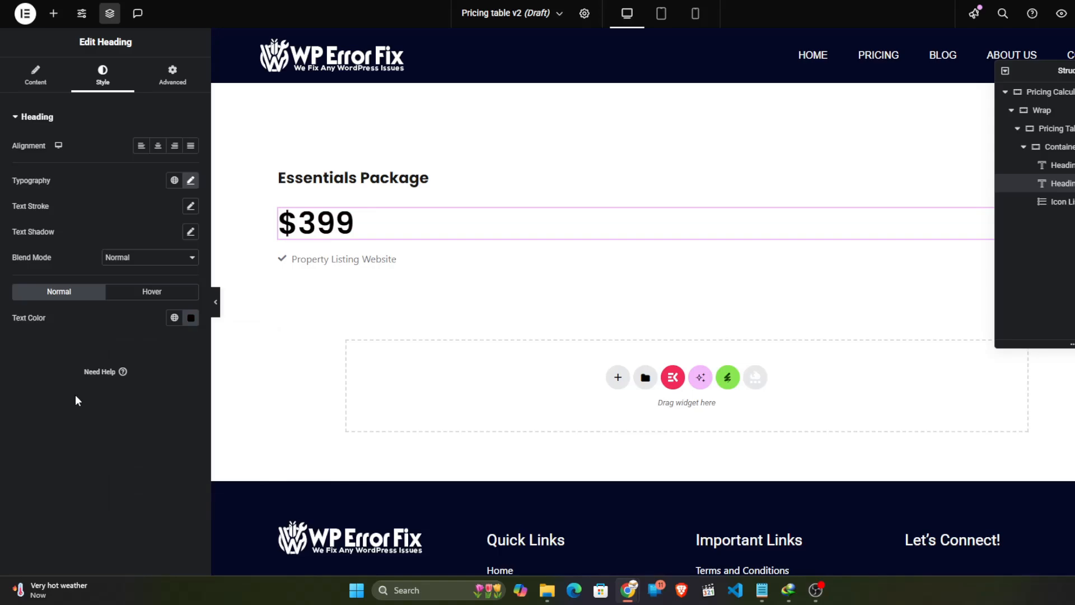
Step: On the finished reference pricing page, inspect a check icon in the Essentials Package card and copy its CSS color value
click(335, 261)
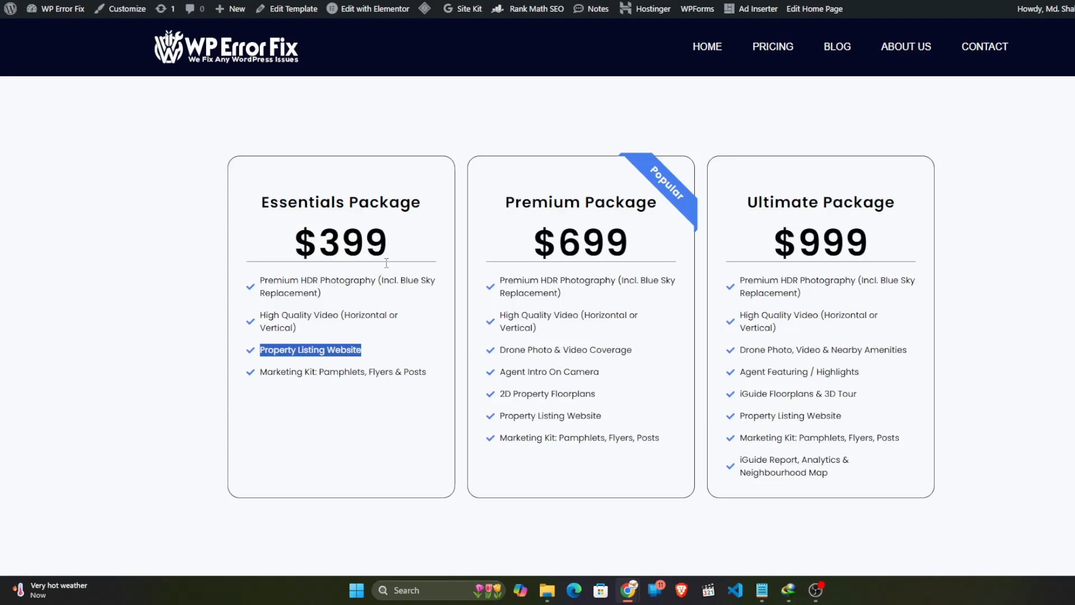
right_click(250, 290)
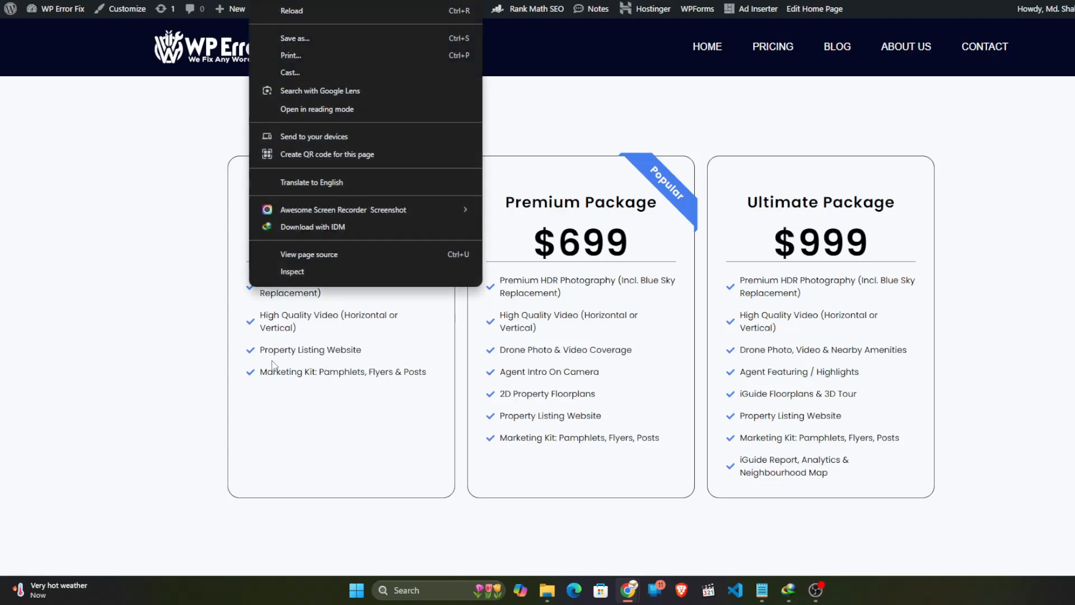
click(291, 274)
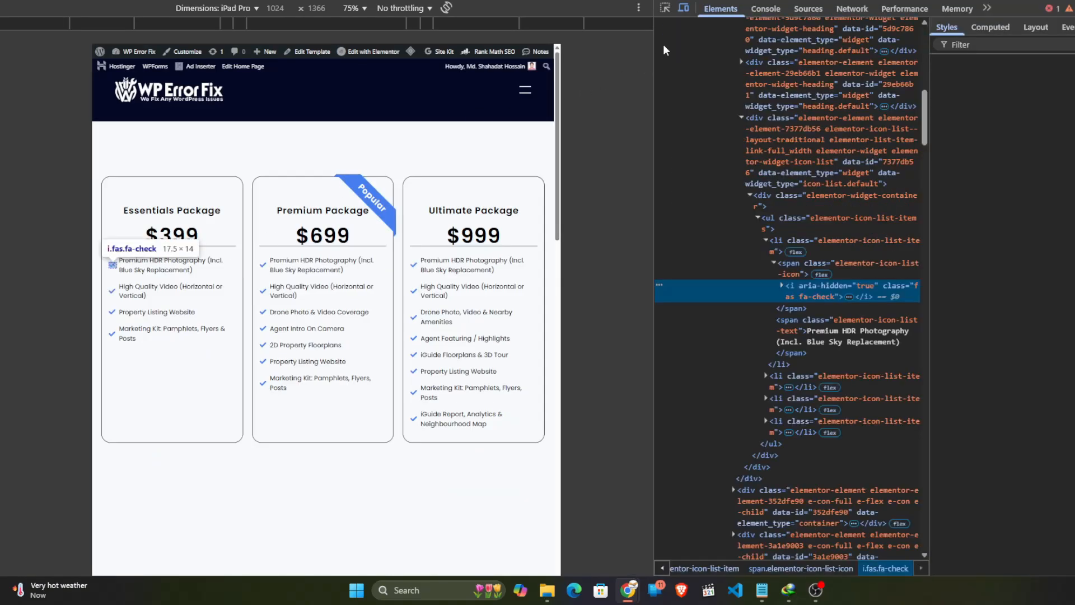
click(683, 8)
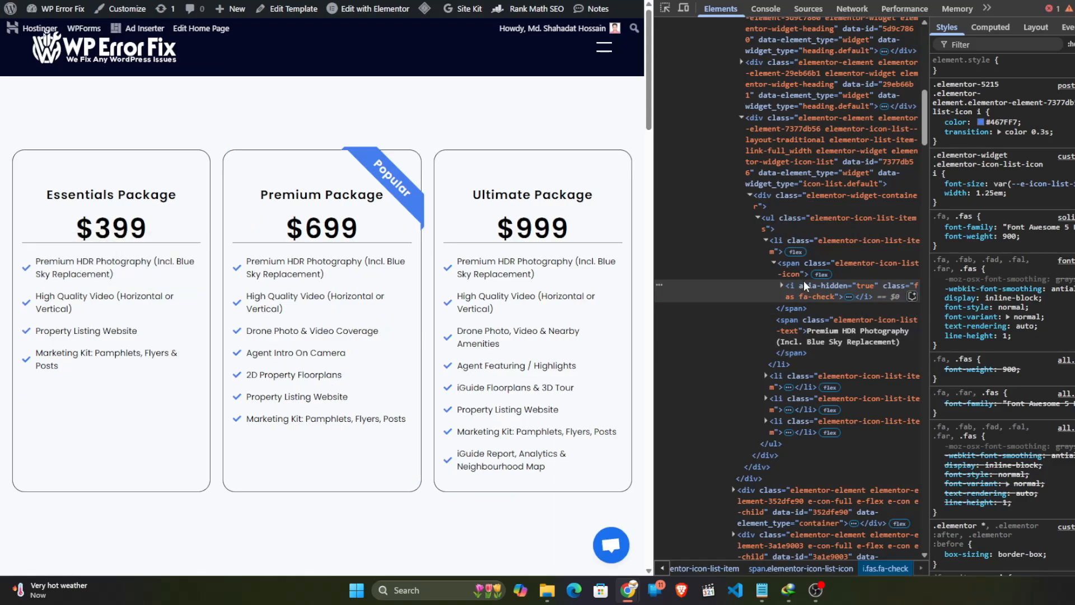
click(998, 121)
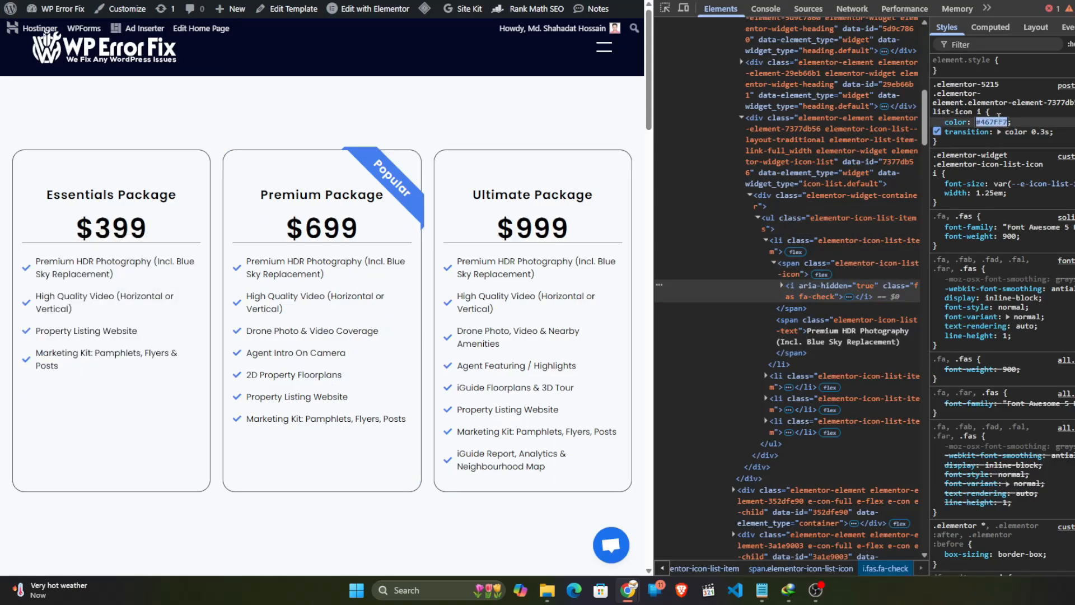
right_click(1000, 122)
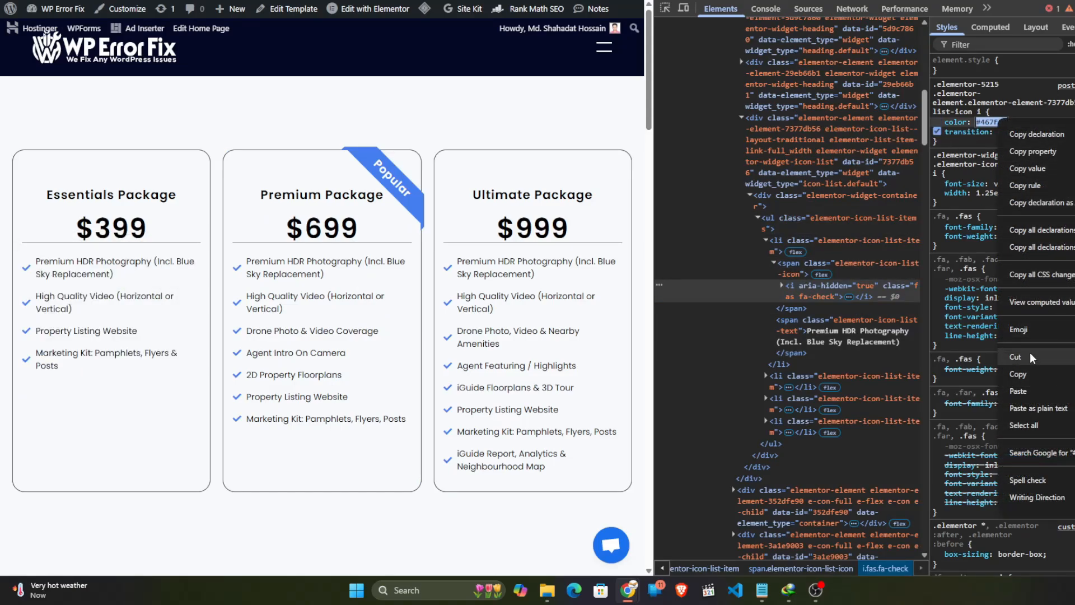
click(1029, 374)
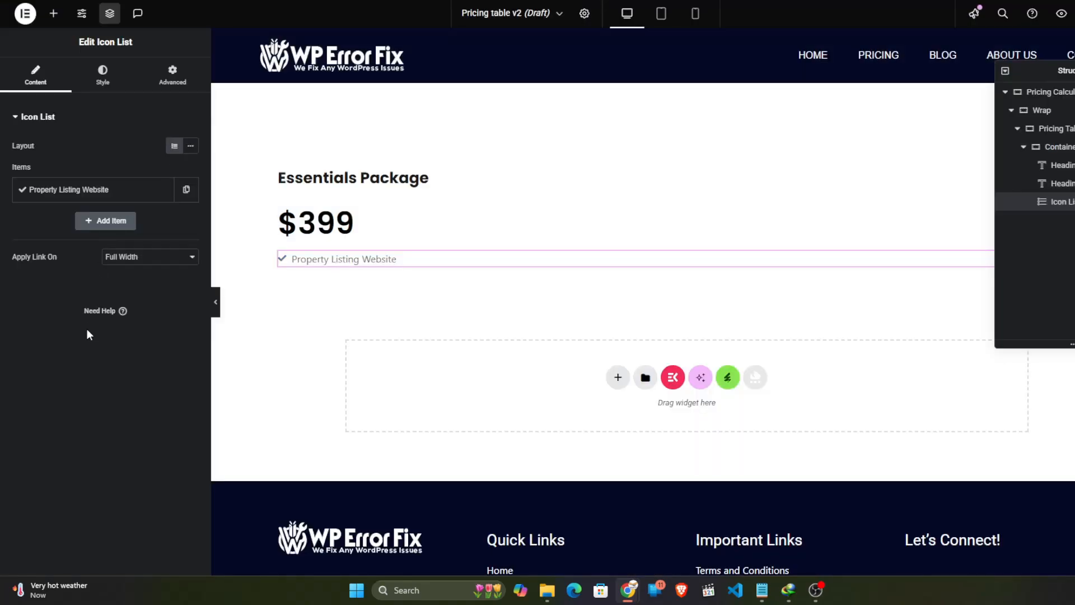
Step: Set the icon color of the feature list to the copied value #467FF7
click(99, 83)
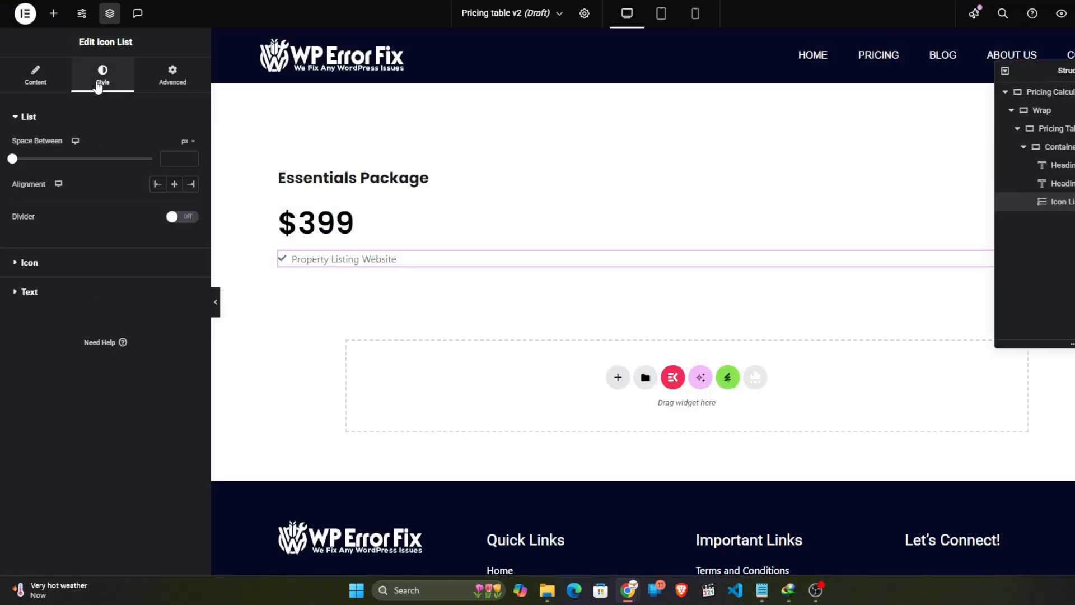
click(31, 263)
click(193, 203)
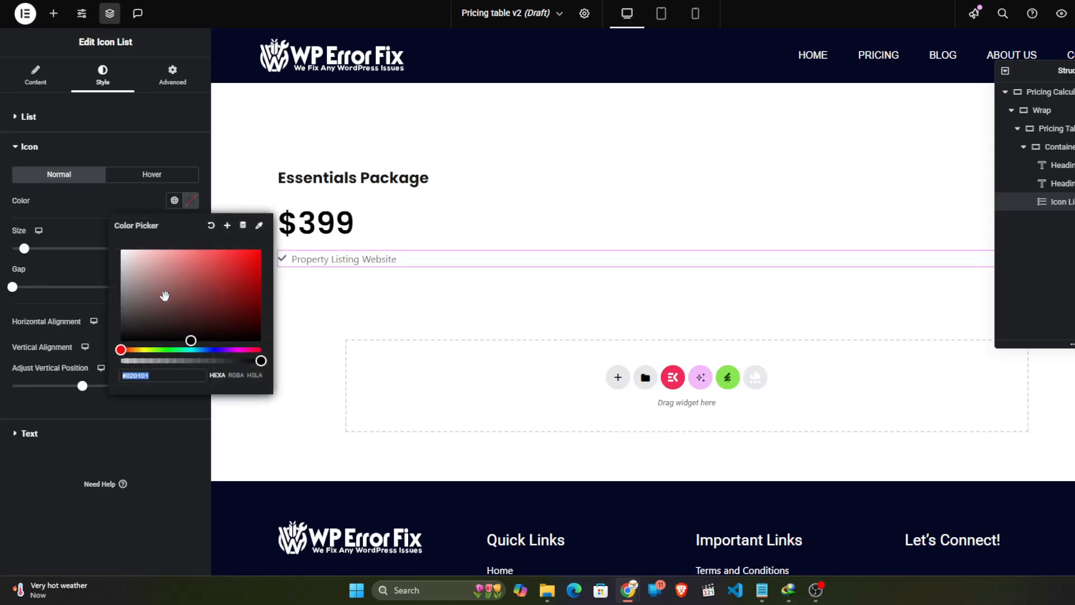
double_click(160, 376)
key(ctrl+v)
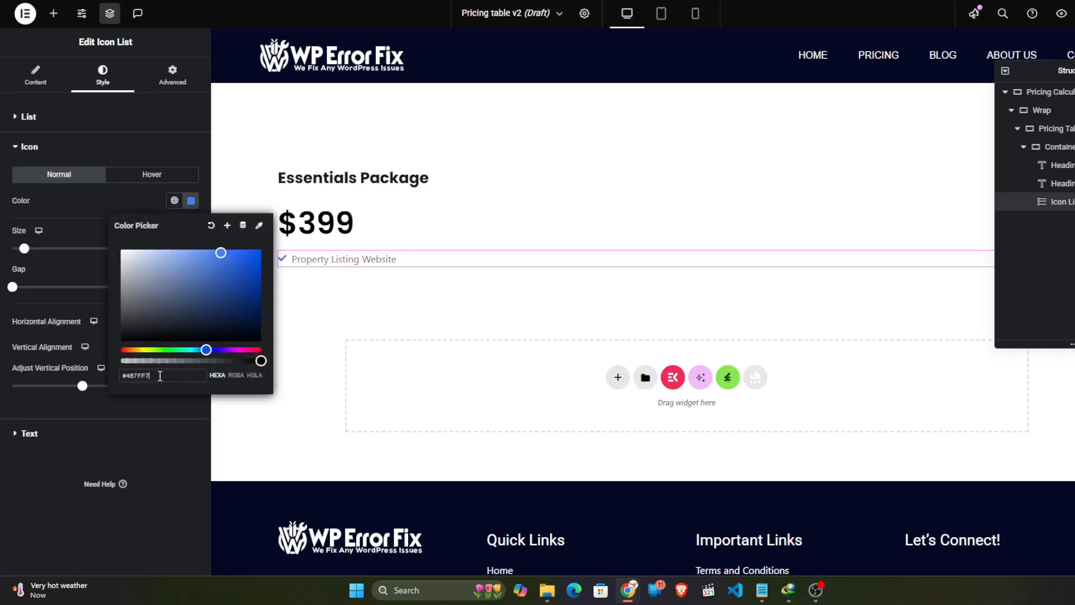
click(143, 451)
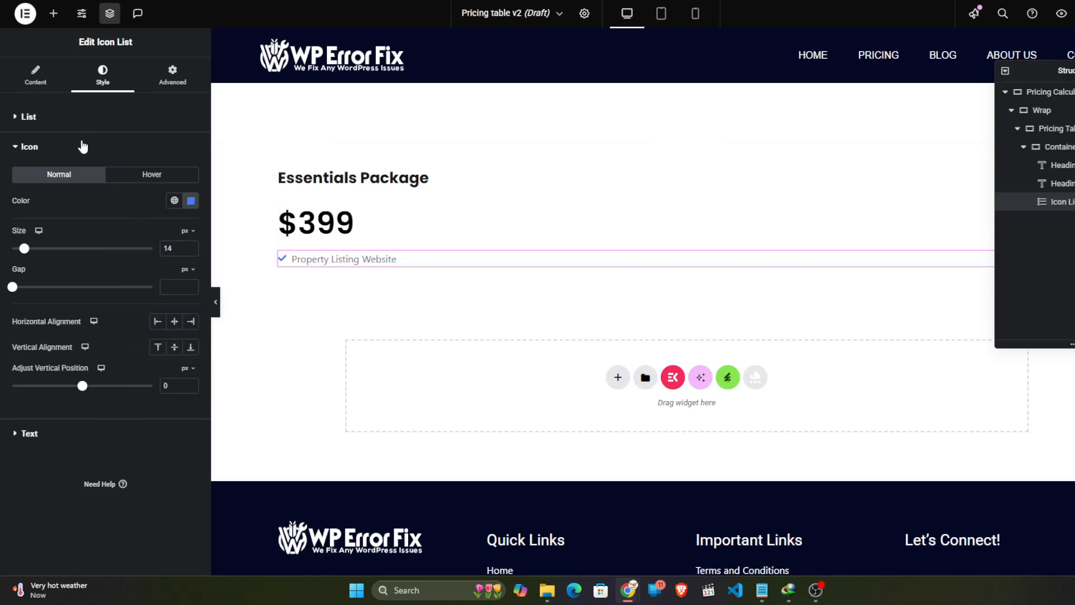
Step: Set the text color of the feature list to black
click(30, 435)
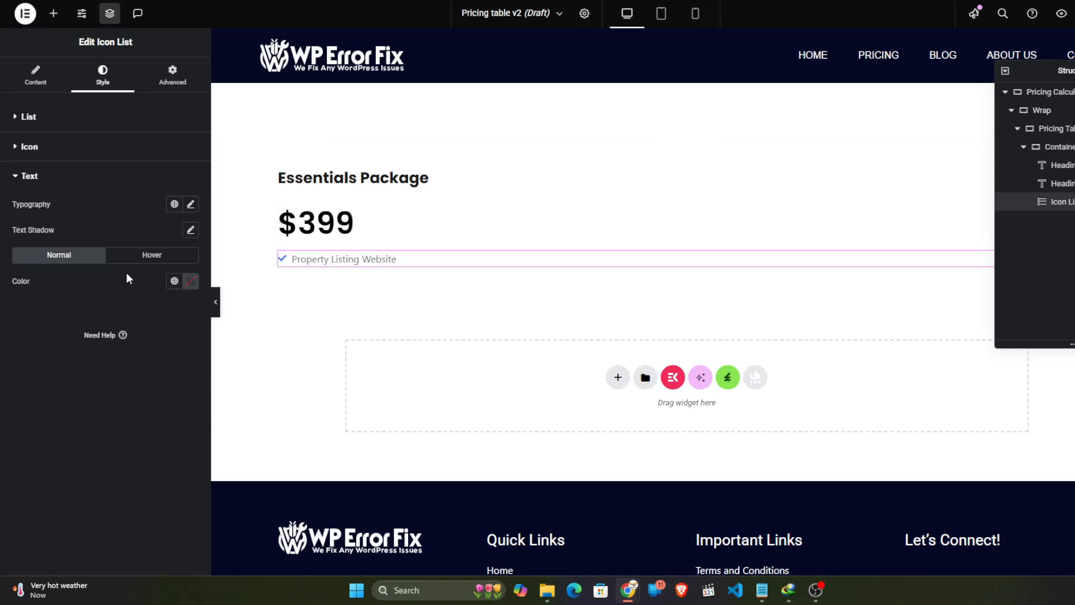
click(190, 280)
click(175, 417)
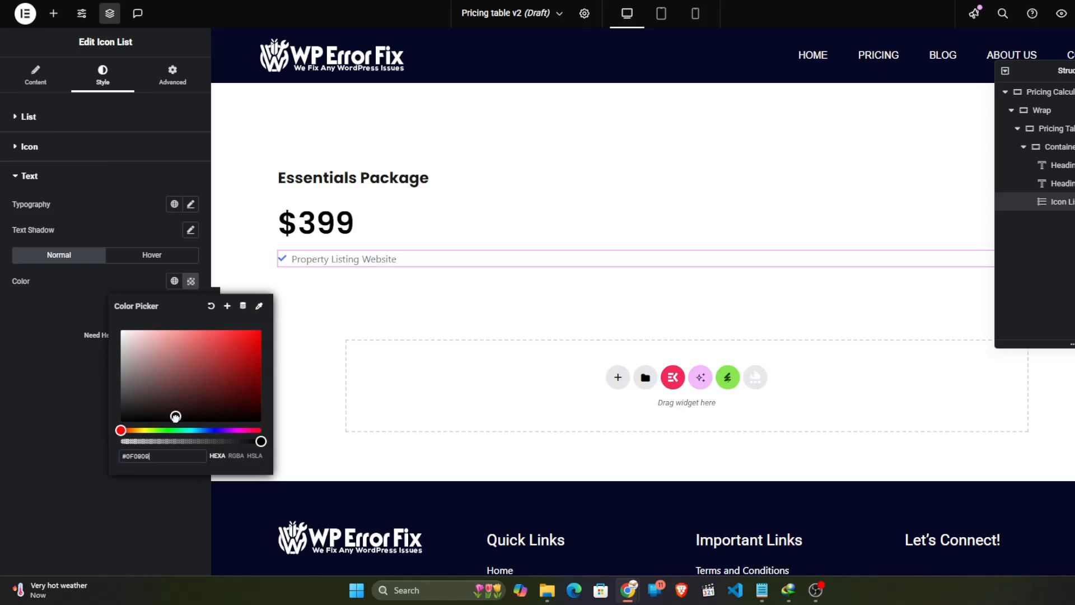
drag(176, 417, 176, 421)
click(51, 348)
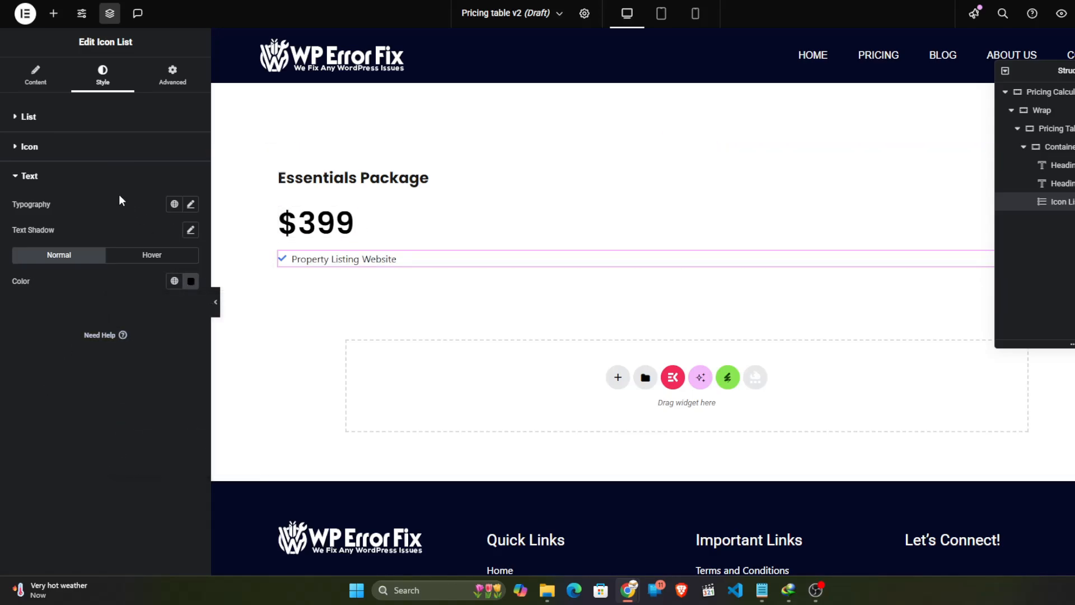
Step: Duplicate the "Property Listing Website" item four times so the feature list holds five items
click(35, 77)
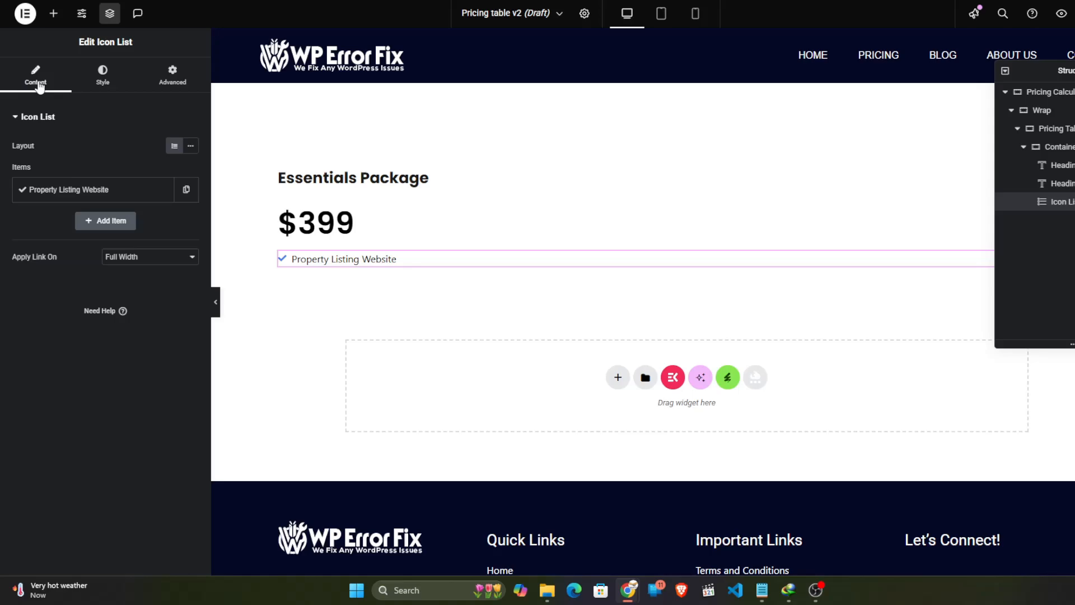
click(187, 190)
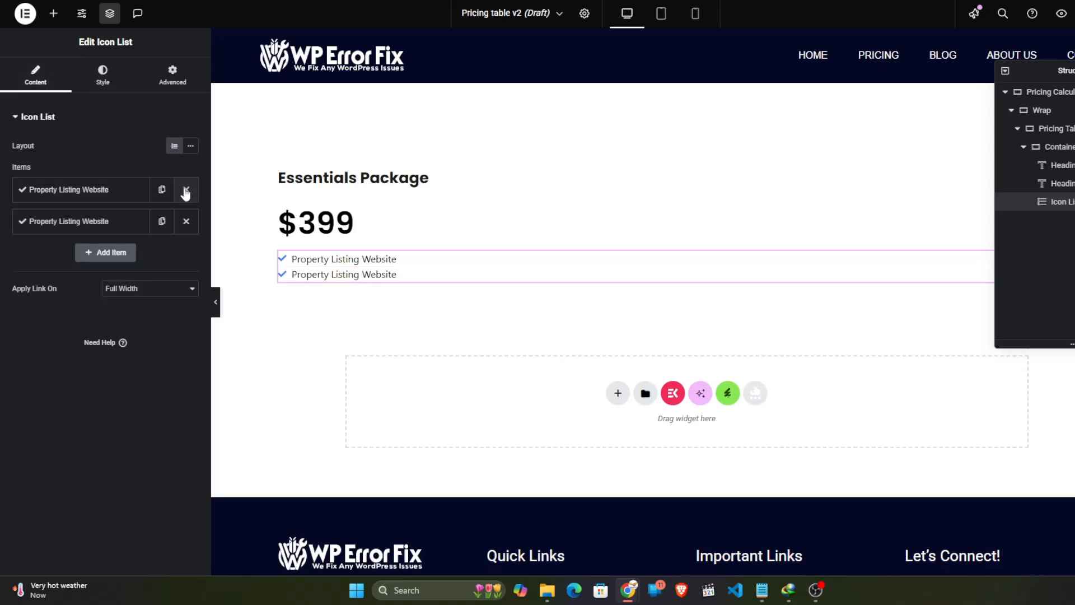
click(162, 221)
click(162, 253)
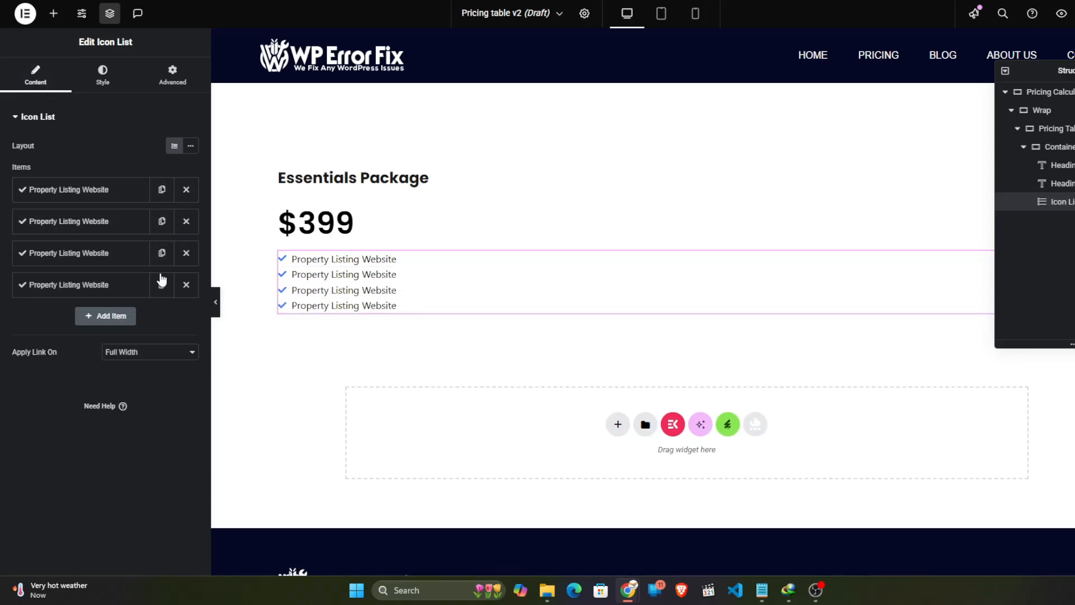
click(162, 281)
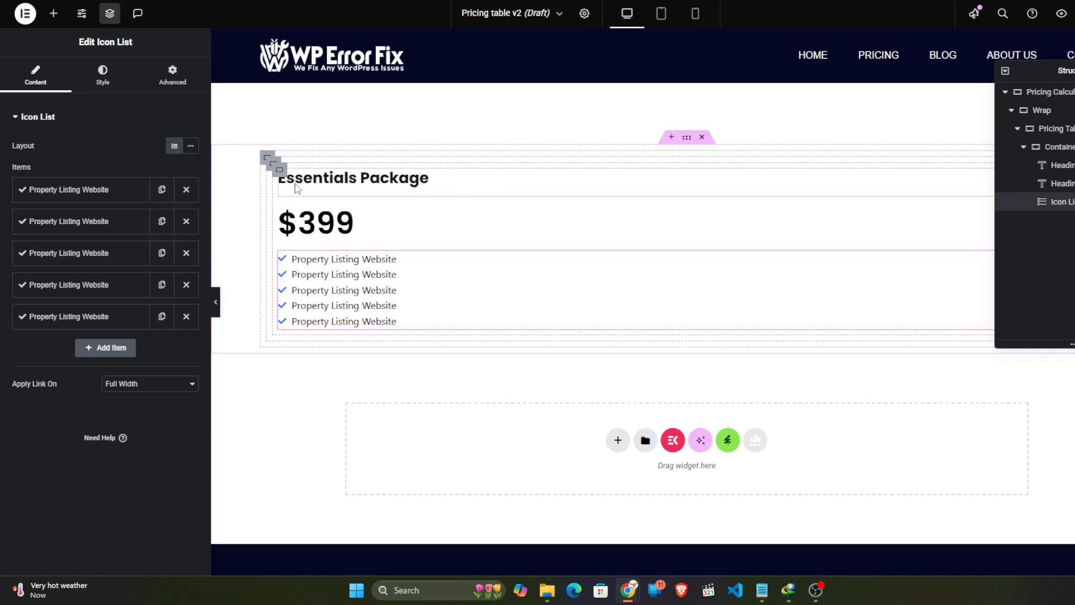
Step: Rename the container holding the Essentials Package card with a name beginning "Single Pa"
click(1060, 147)
double_click(1062, 149)
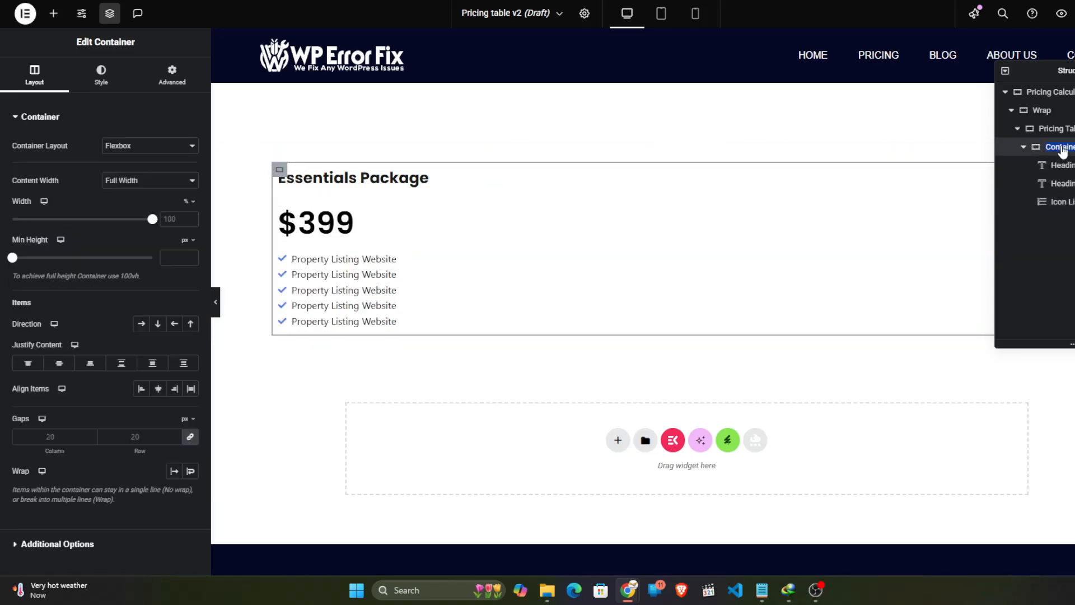
text(Single P)
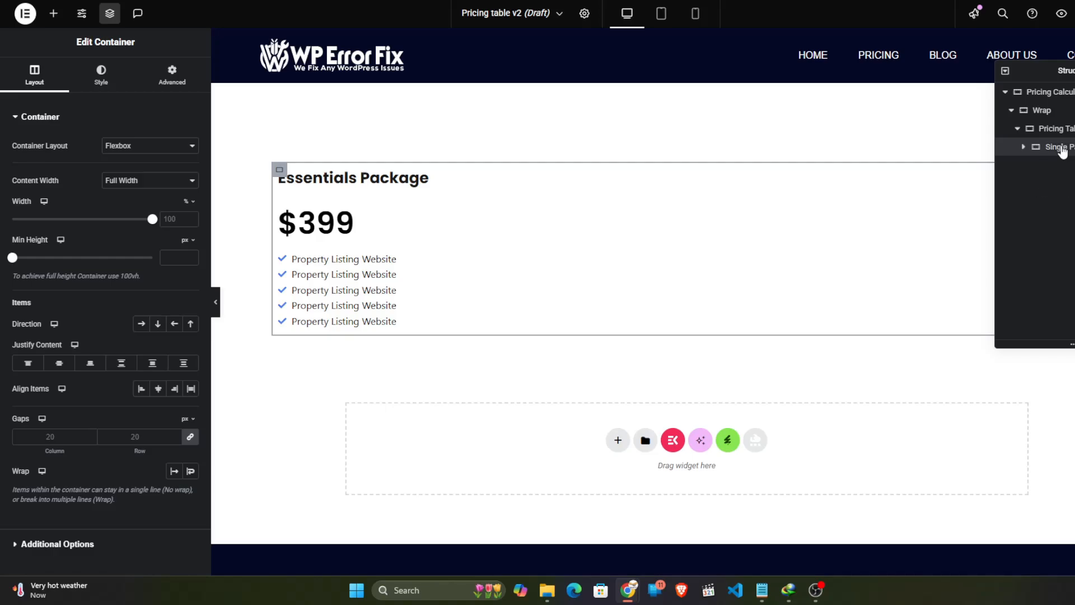
Step: Duplicate the Essentials Package card's container twice to make three package cards
right_click(1062, 150)
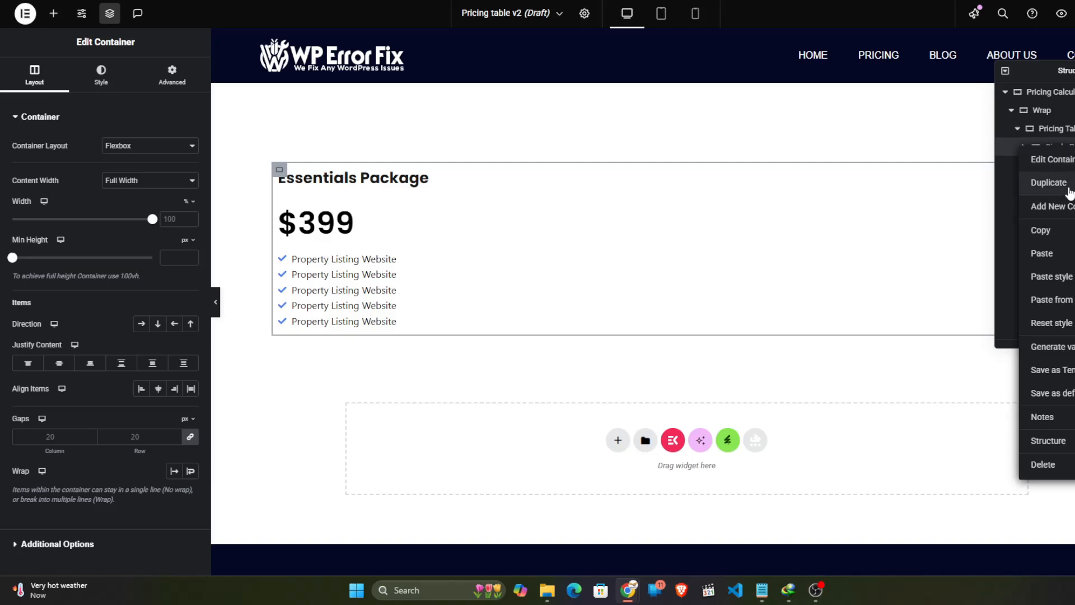
click(1069, 192)
right_click(1053, 166)
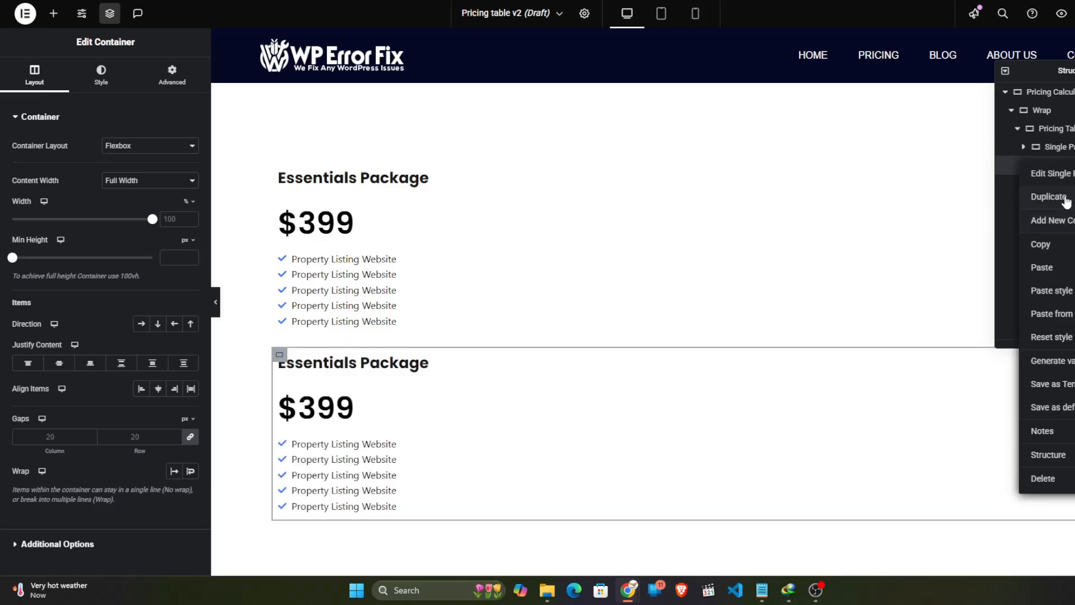
click(1055, 199)
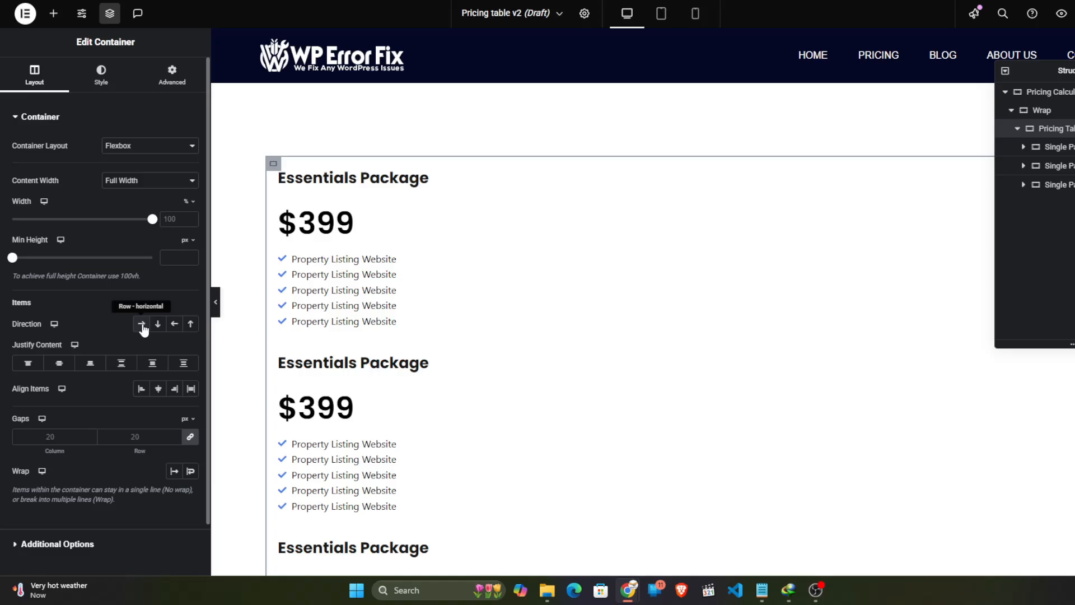
Step: Set the direction of the container holding the three cards to Row - horizontal and preview the layout at full width
click(142, 325)
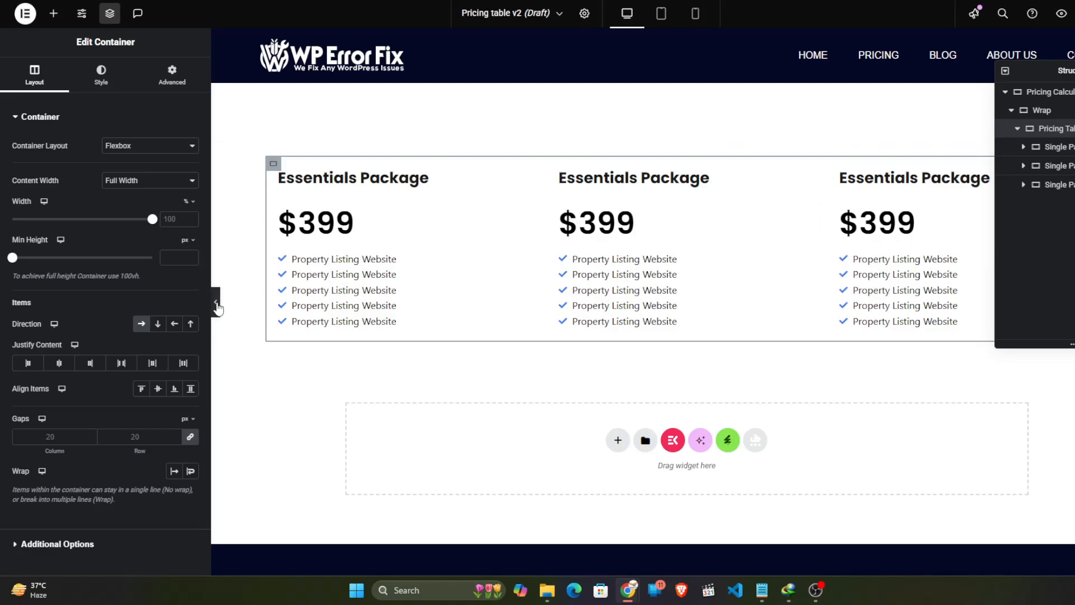
click(216, 303)
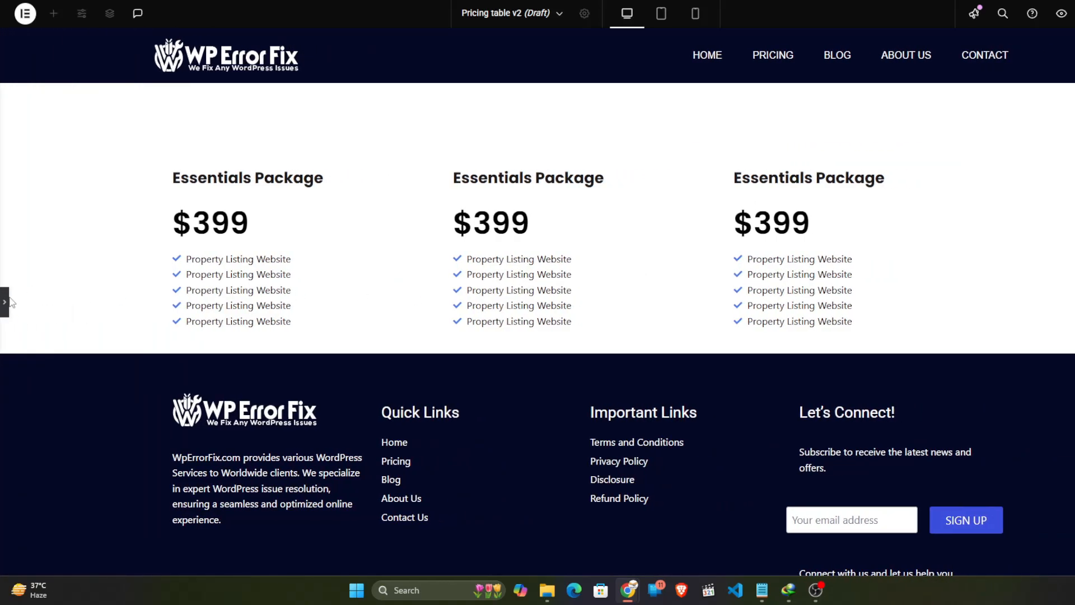
click(4, 303)
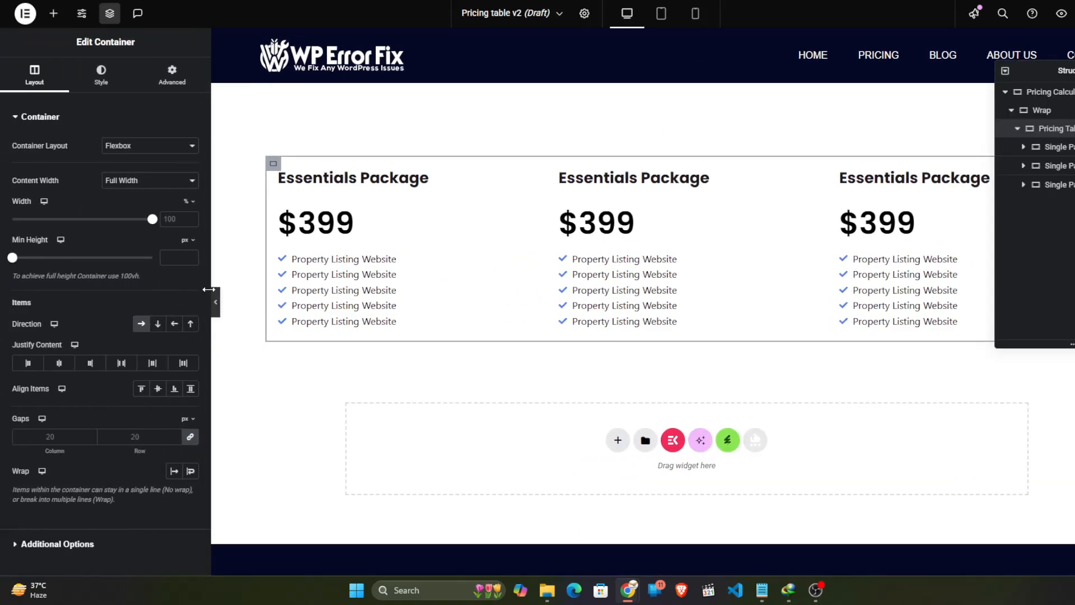
click(217, 303)
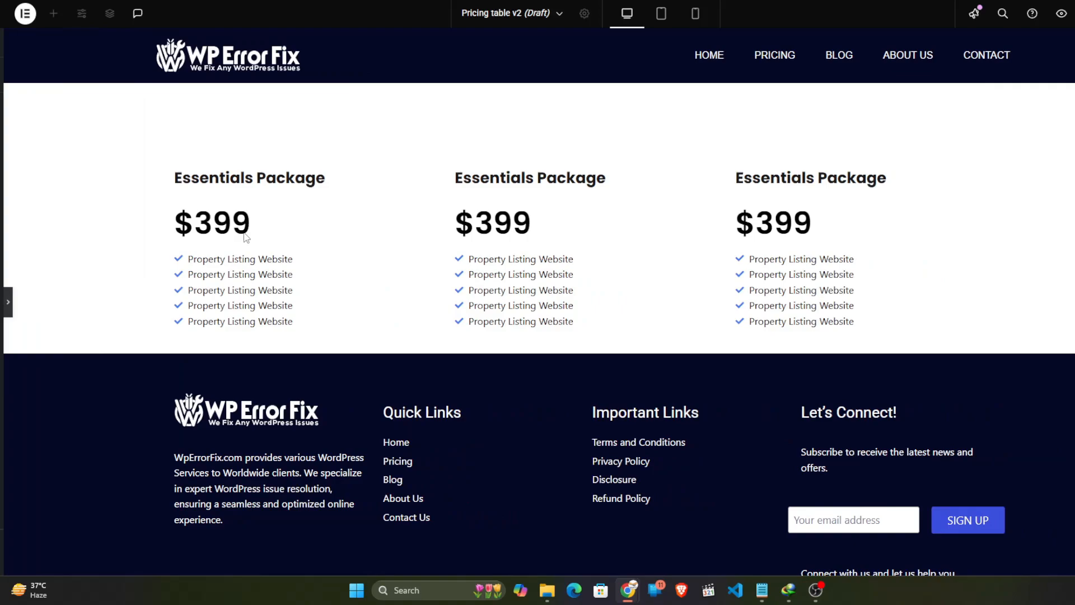
click(4, 303)
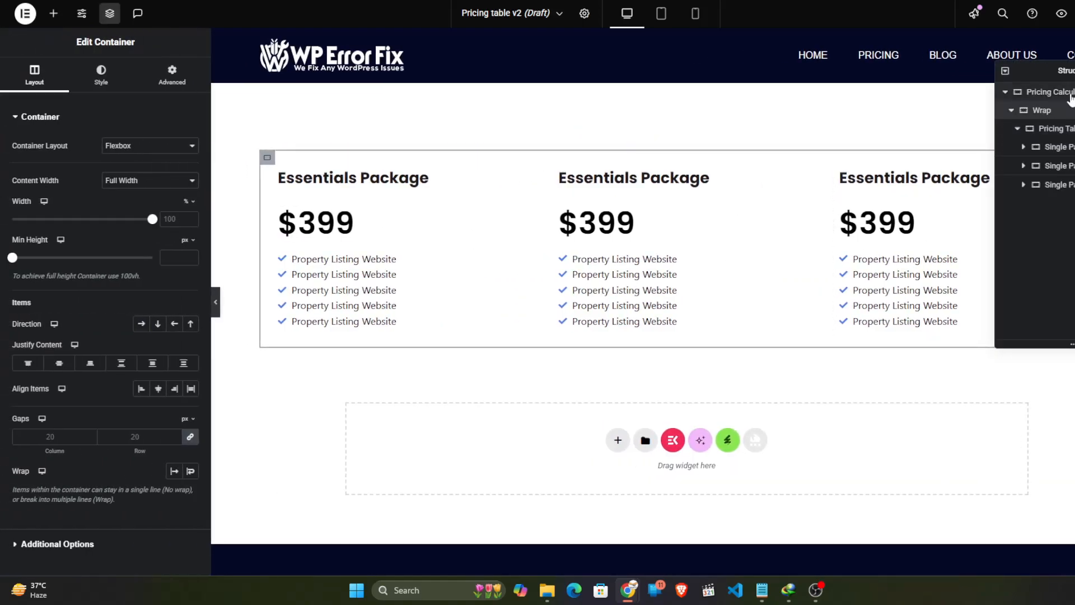
Step: Set the boxed content width of the outermost pricing container to 1200 px
click(1043, 112)
click(30, 89)
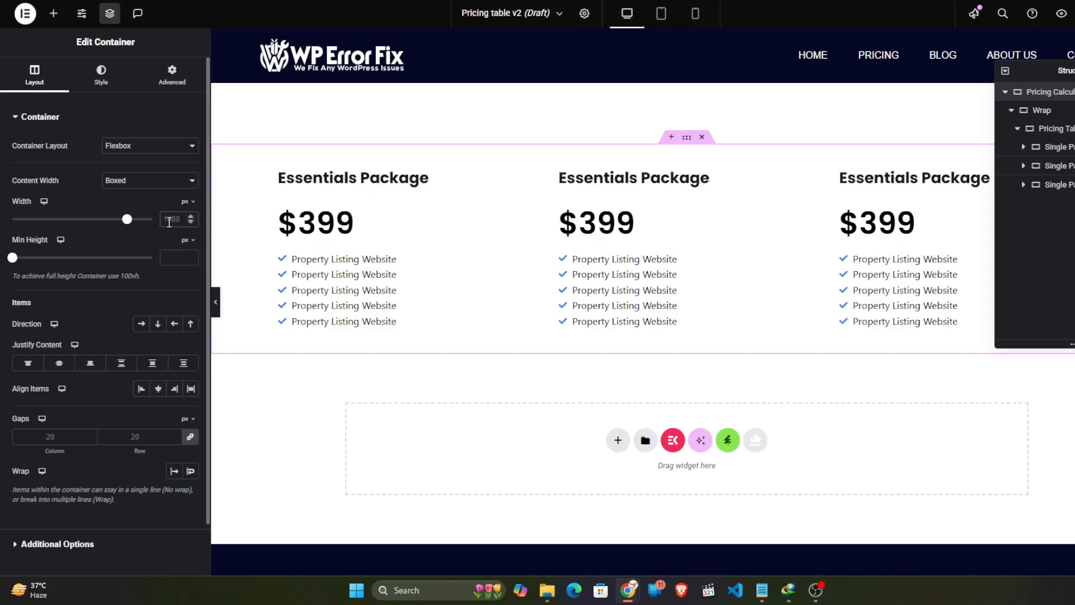
text(1200)
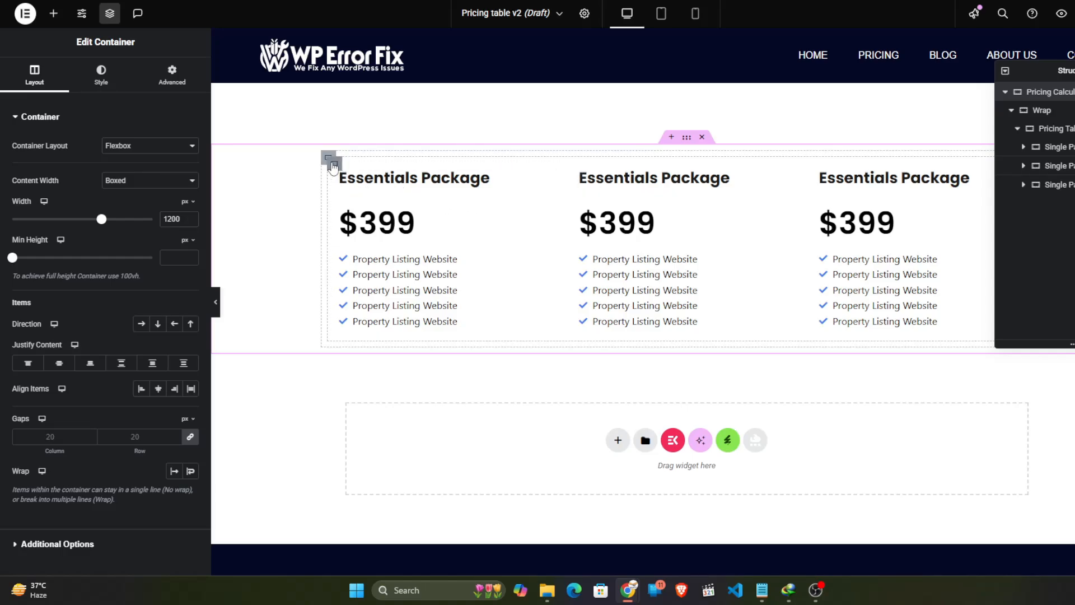
Step: Give the first package card a solid 1 px border in black (#000000) with rounded corners
click(341, 170)
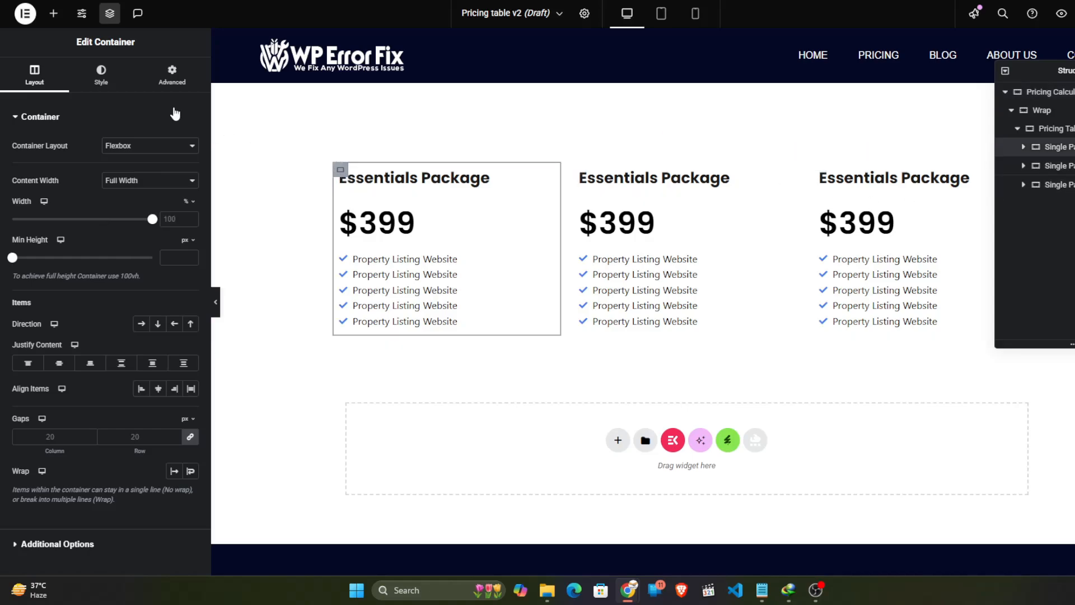
click(101, 79)
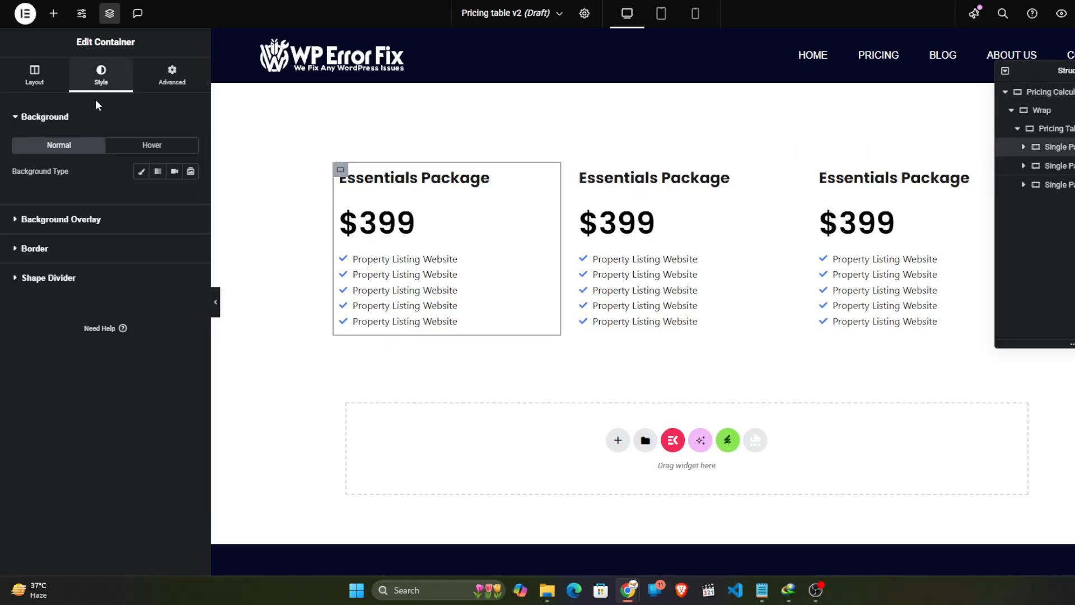
click(38, 249)
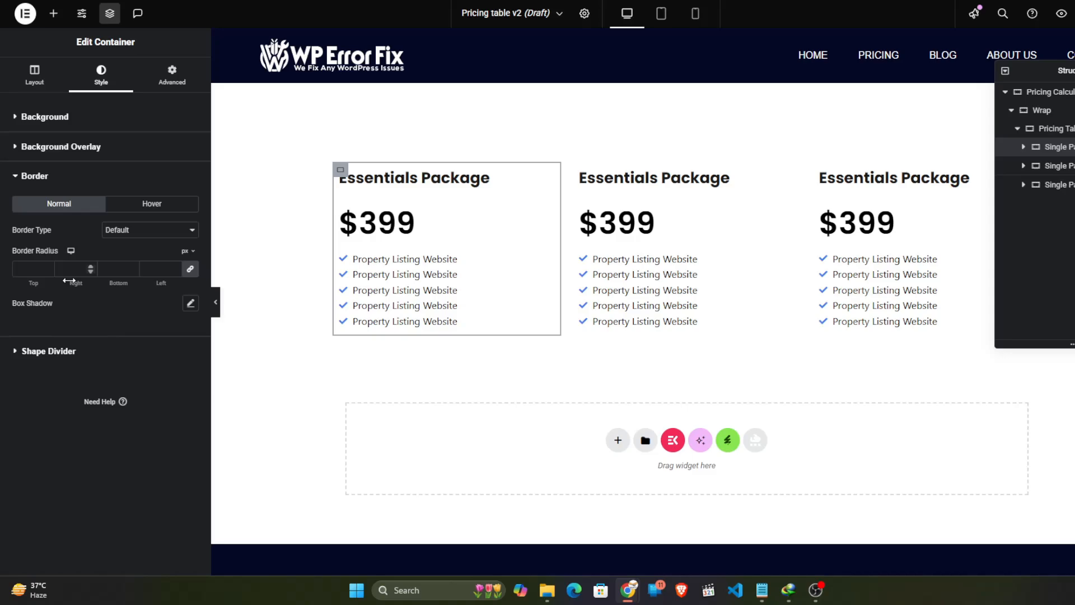
click(24, 271)
click(147, 229)
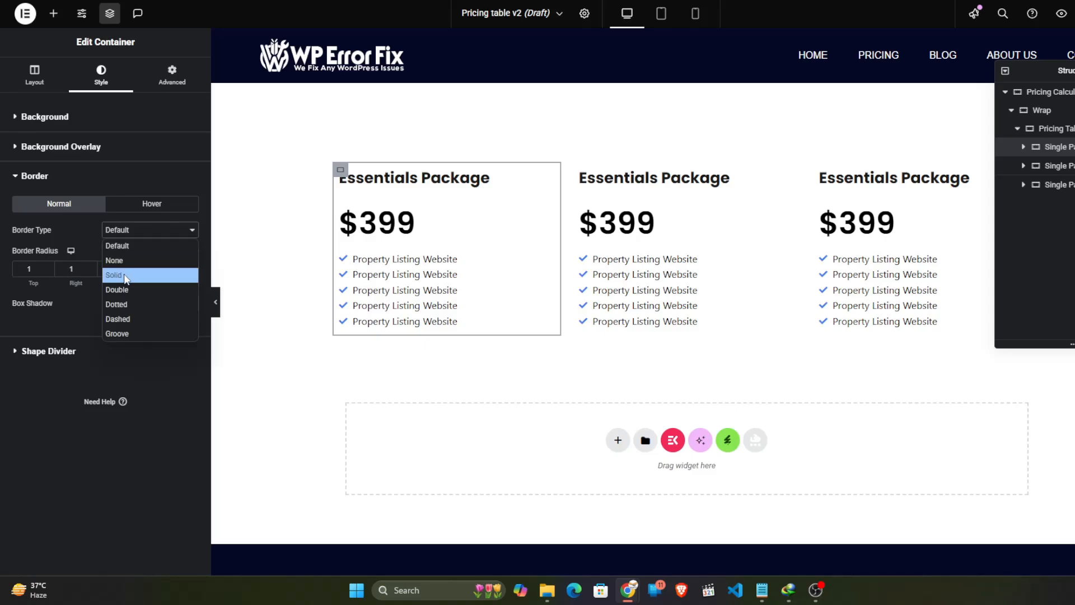
click(178, 276)
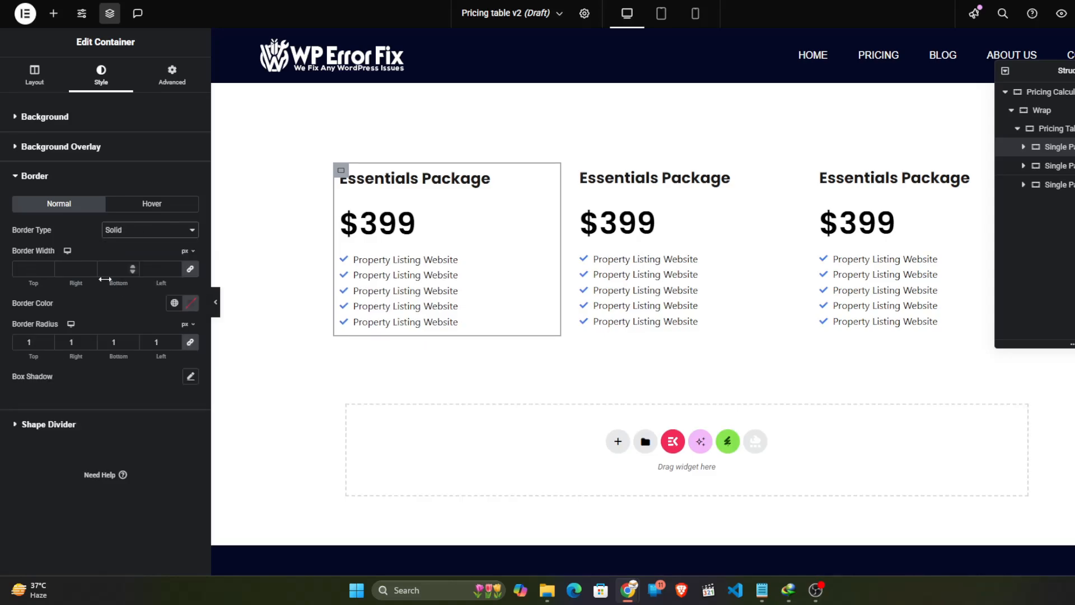
click(28, 274)
text(1)
click(191, 303)
click(247, 444)
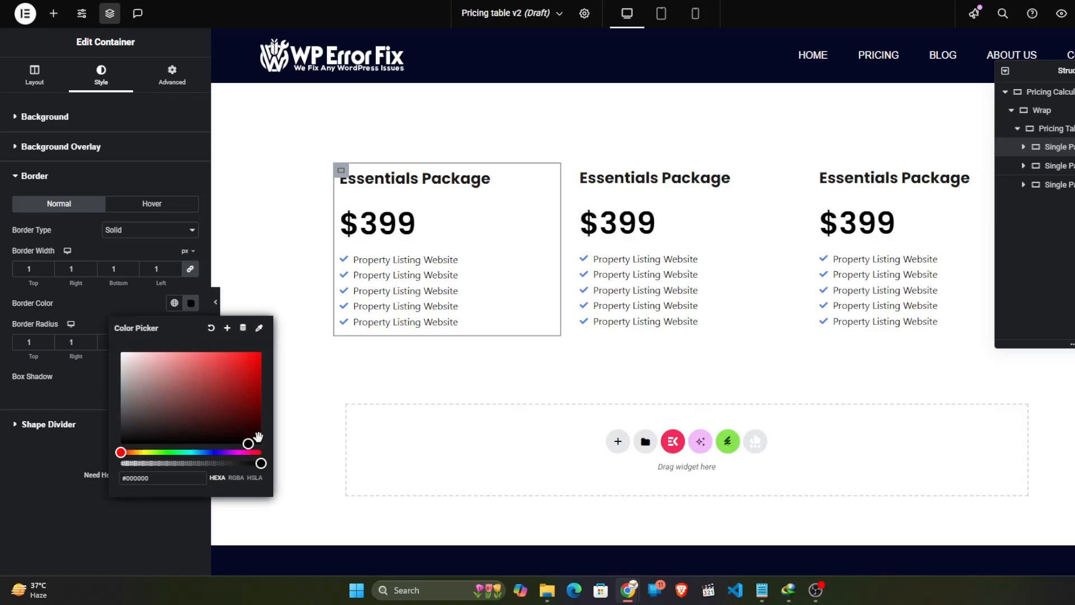
click(14, 498)
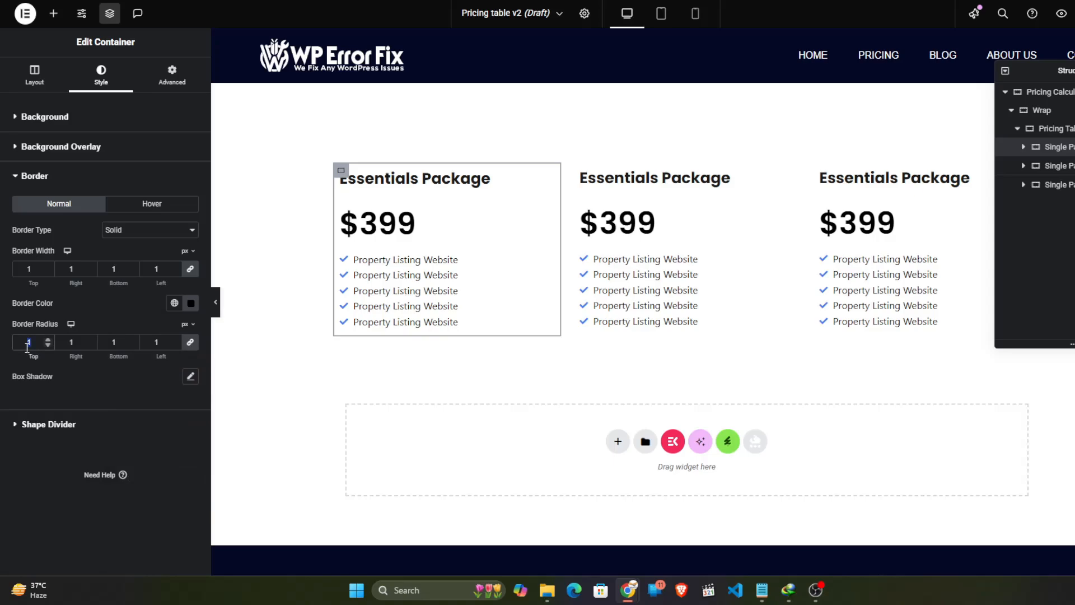
text(0)
Step: Duplicate a Property Listing Website item four times in the first card's icon list
click(354, 277)
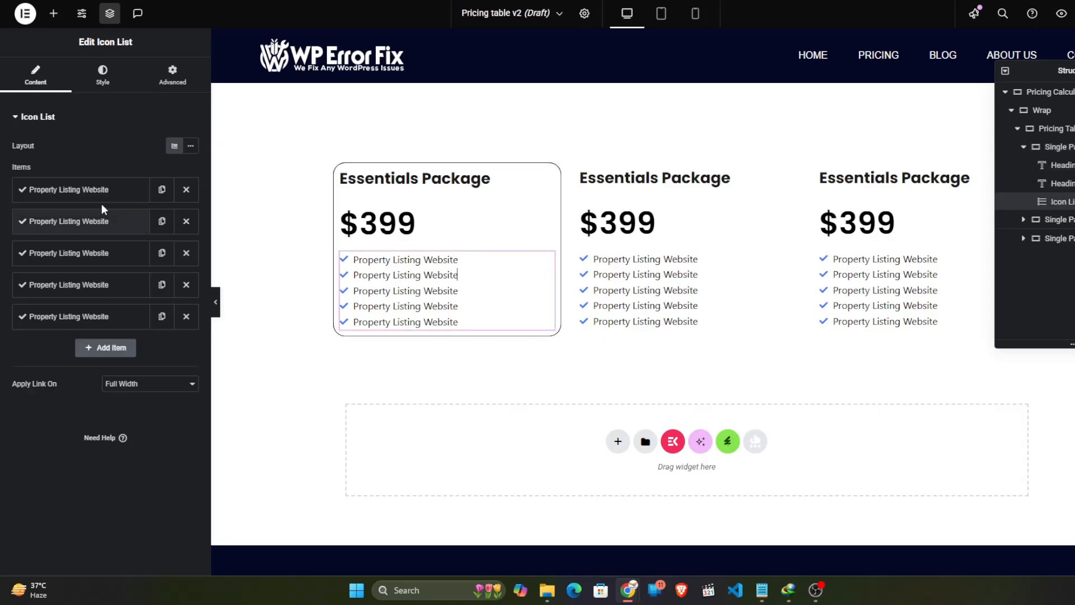
click(162, 284)
click(161, 285)
click(161, 284)
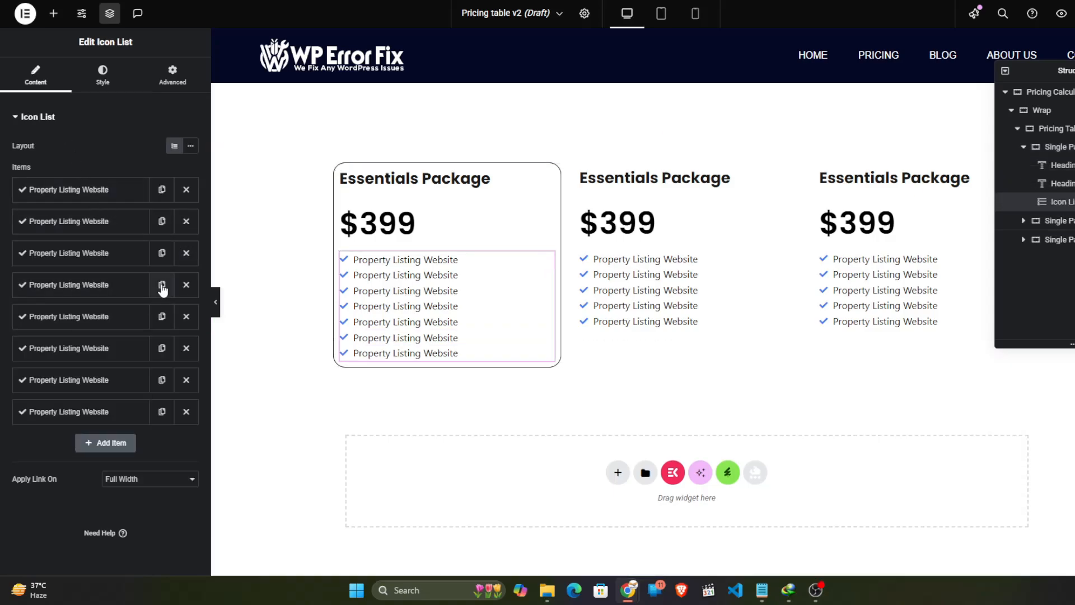
click(162, 284)
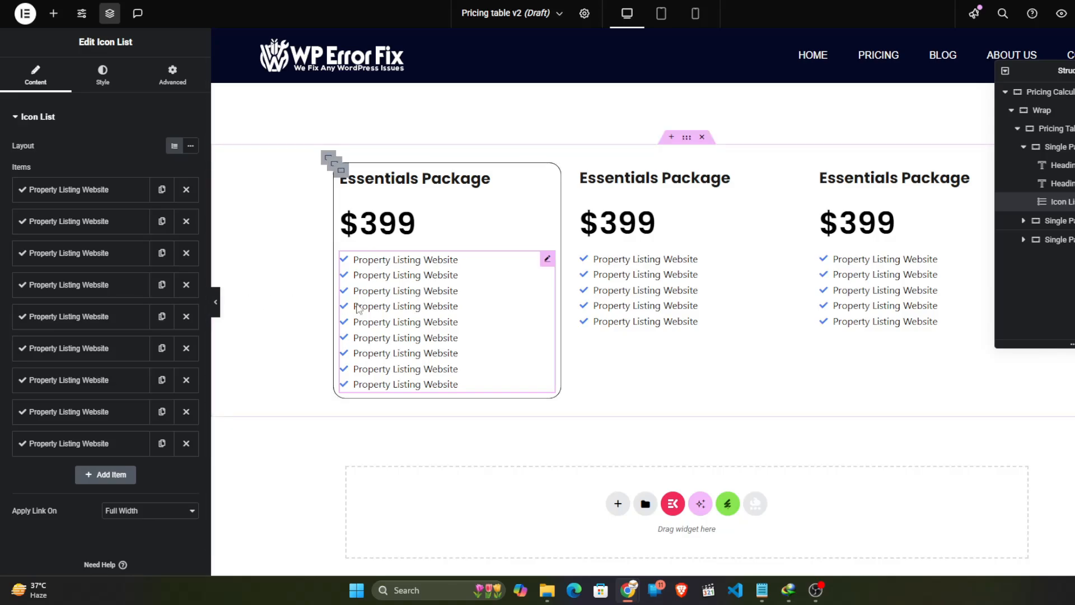
Step: Copy the first card's icon list into the second card and delete the second card's original list
right_click(441, 295)
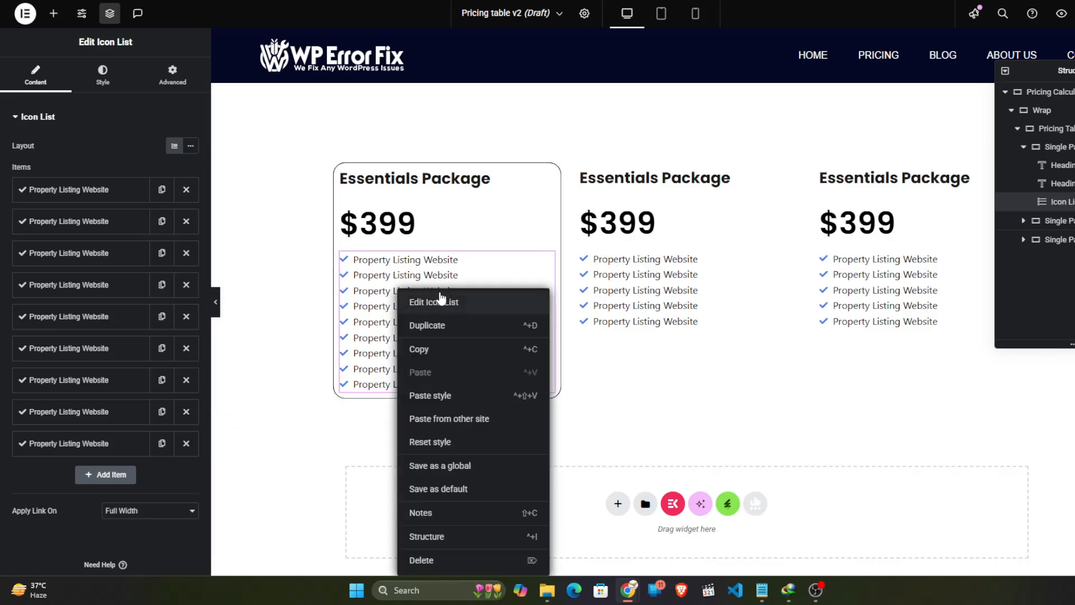
click(436, 361)
right_click(626, 297)
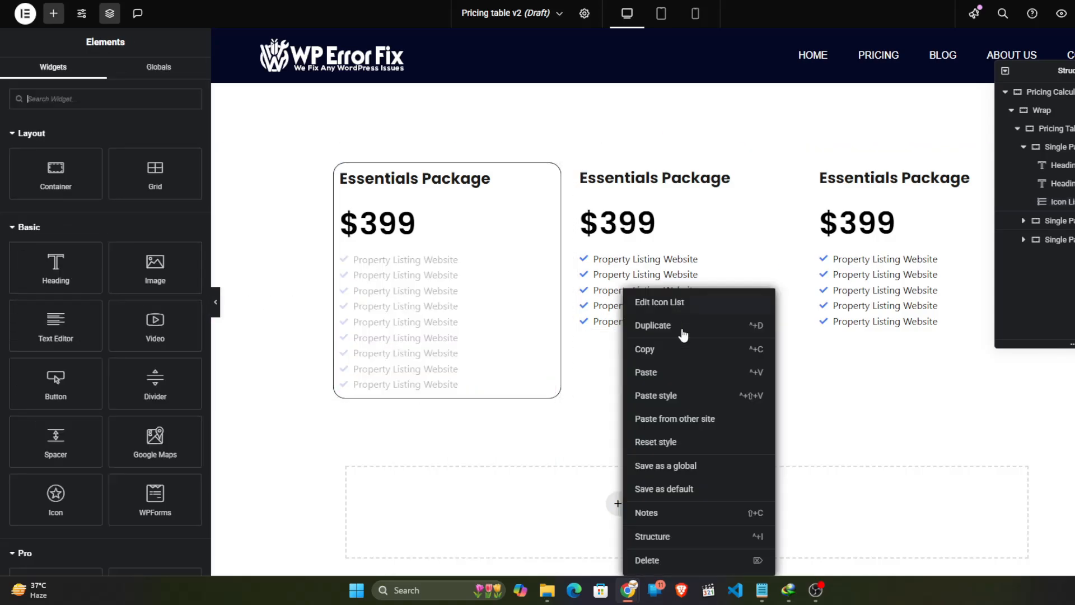
click(664, 379)
right_click(680, 285)
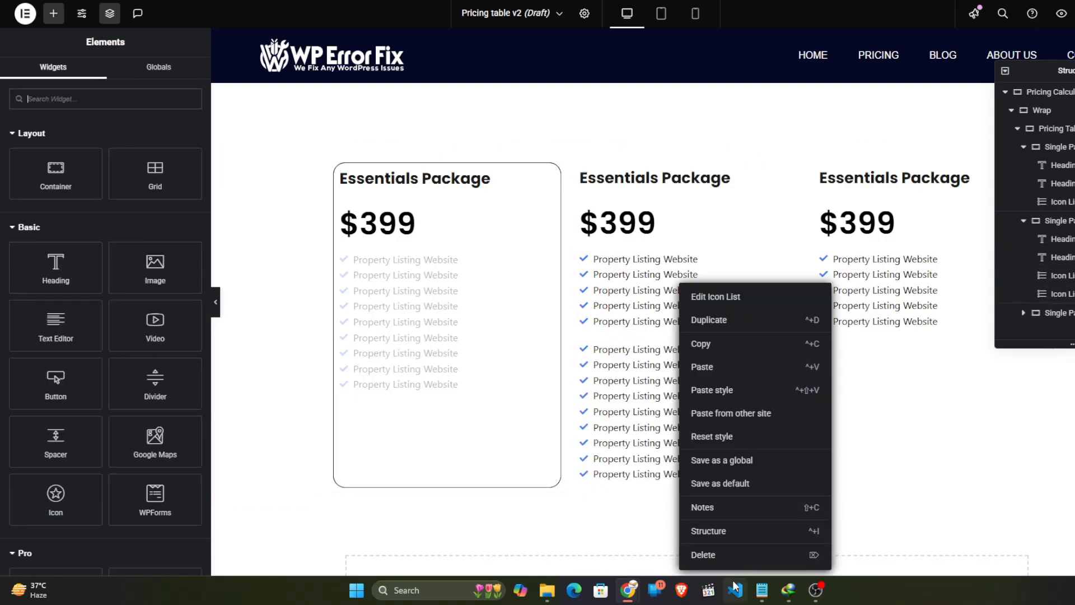
click(707, 554)
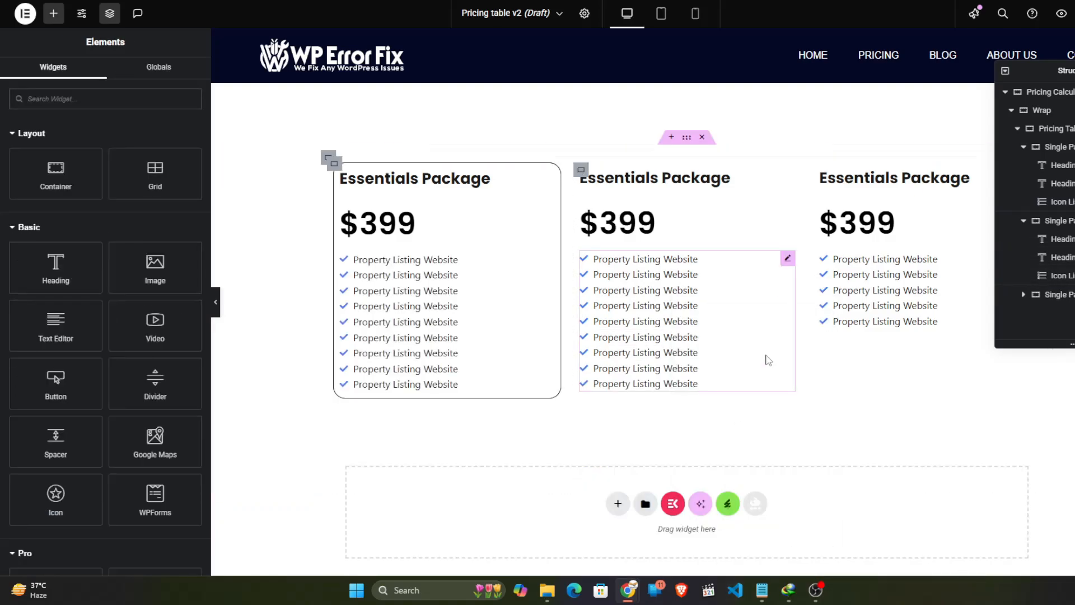
Step: Paste the copied icon list into the third card and delete the third card's original list
right_click(865, 298)
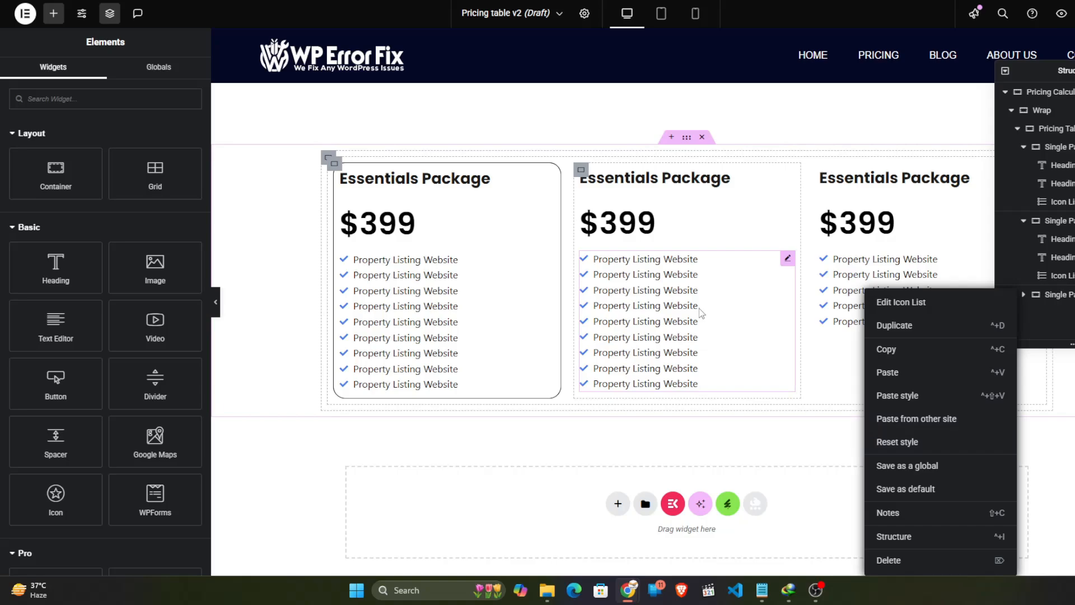
click(889, 372)
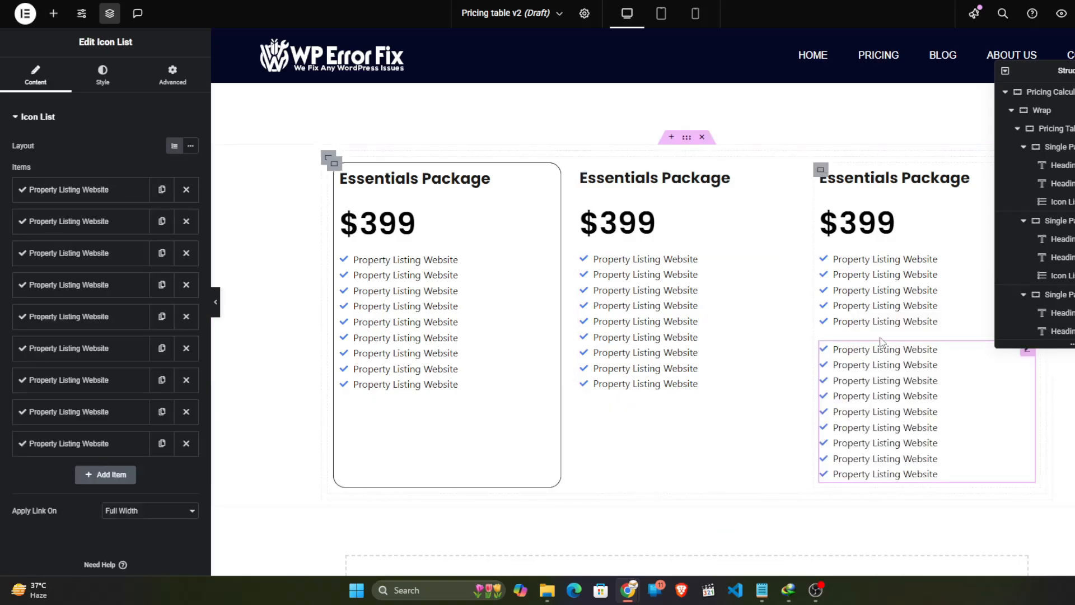
right_click(886, 310)
click(896, 556)
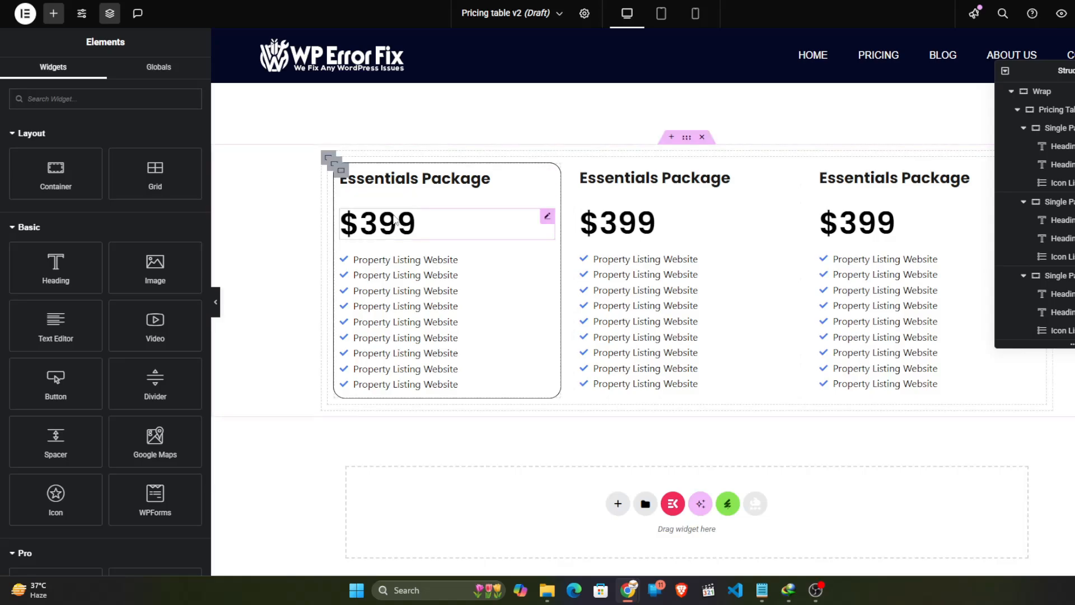
Step: Center-align the title, price and icon list in the first package card
click(339, 170)
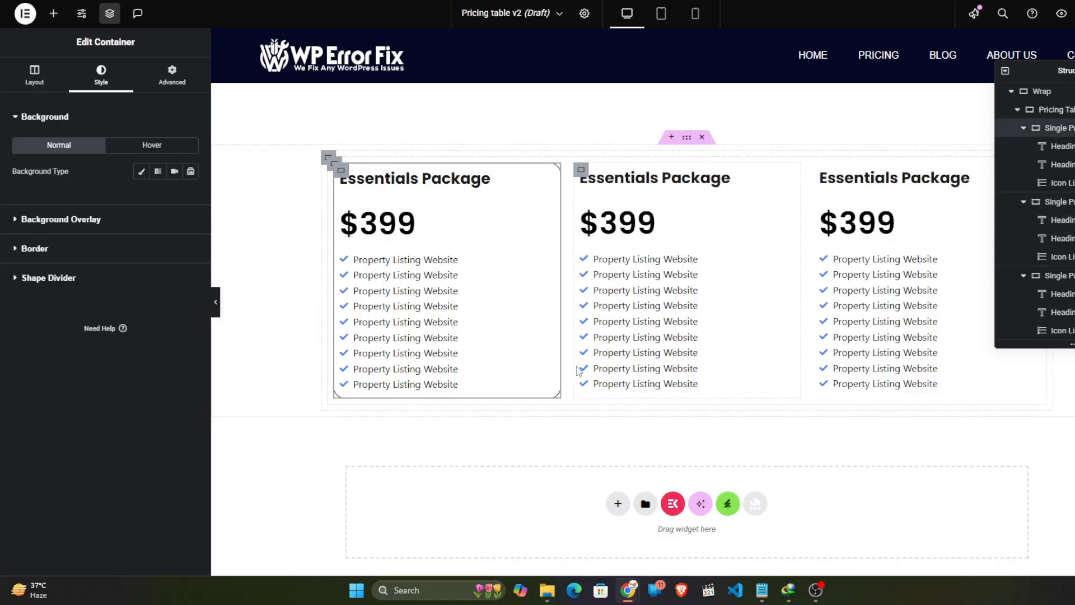
click(430, 187)
click(158, 147)
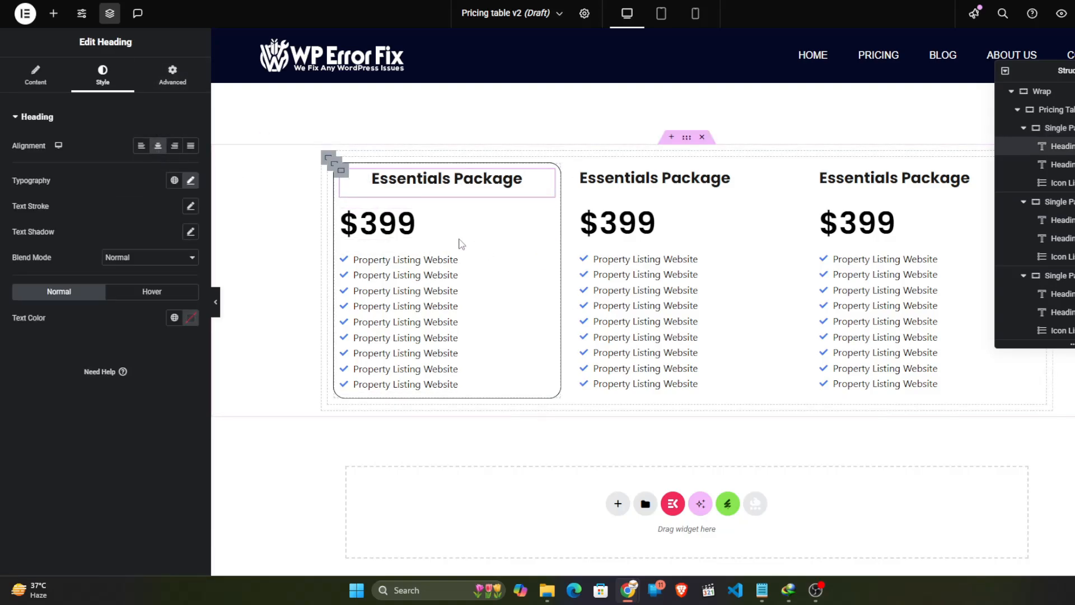
click(443, 232)
click(159, 147)
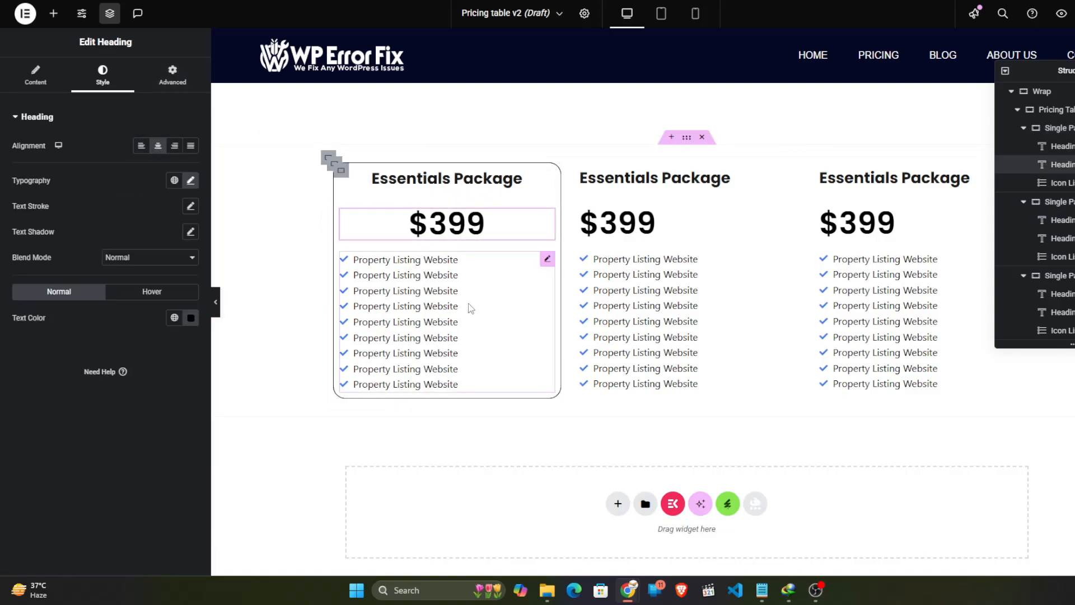
click(468, 307)
click(109, 91)
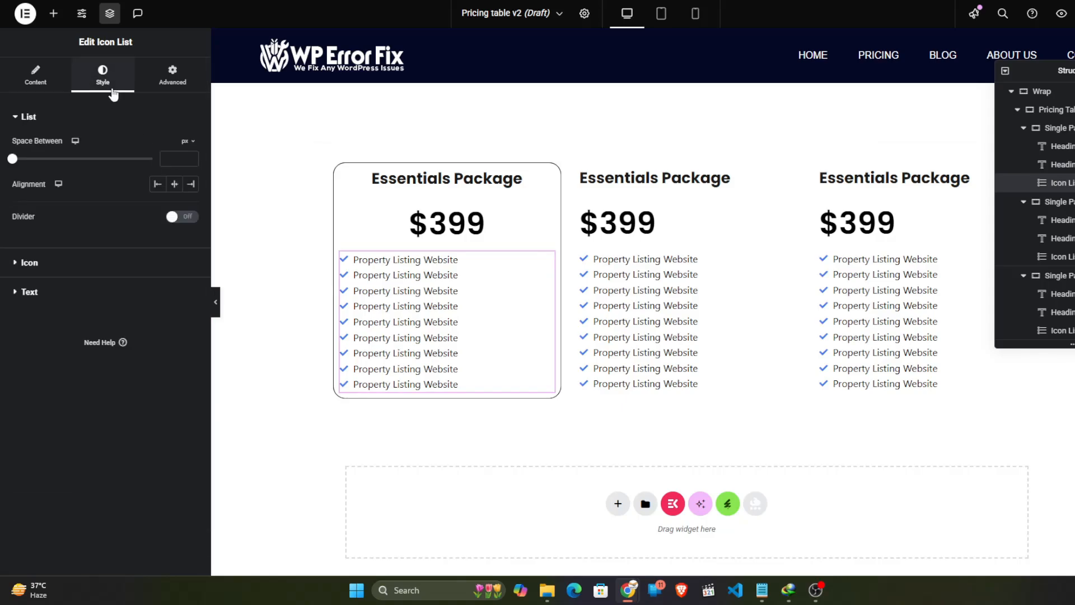
click(174, 186)
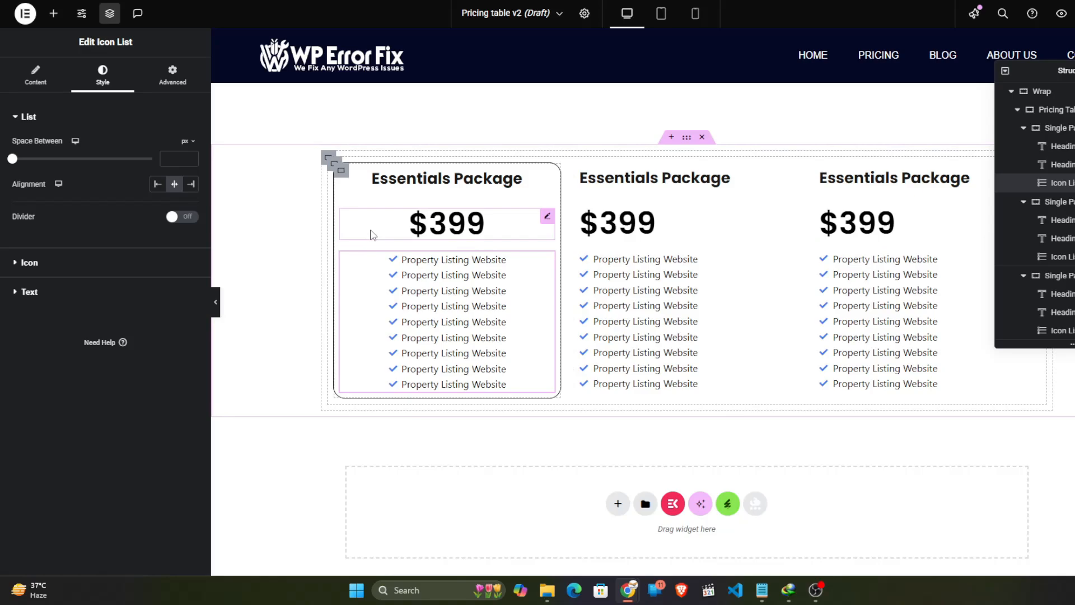
Step: Set the first card's padding to 50 px top and 30 px right, bottom and left, and preview the layout at full width
click(341, 172)
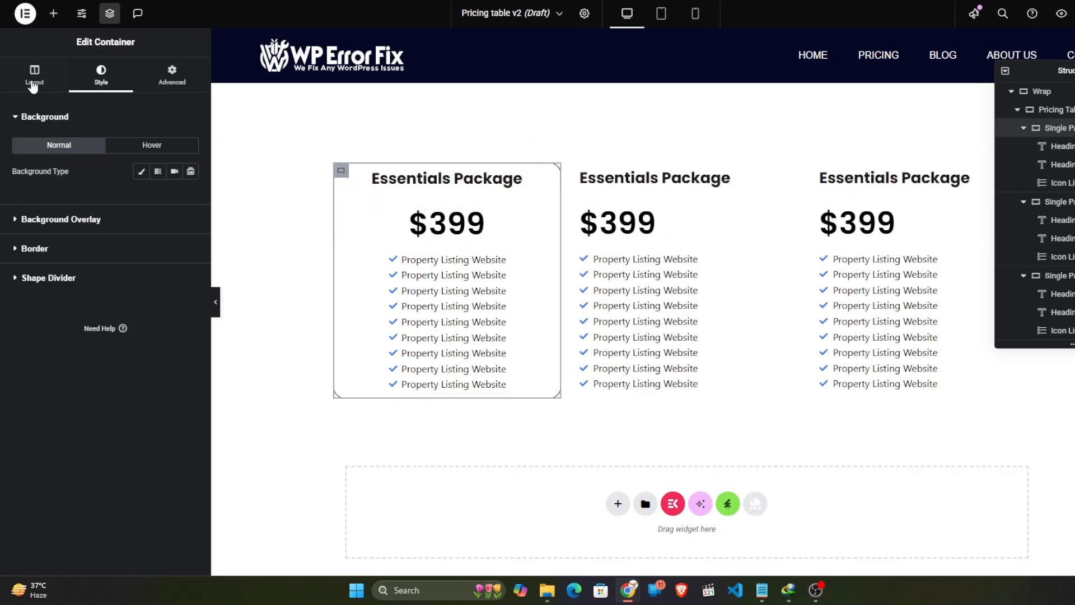
click(167, 84)
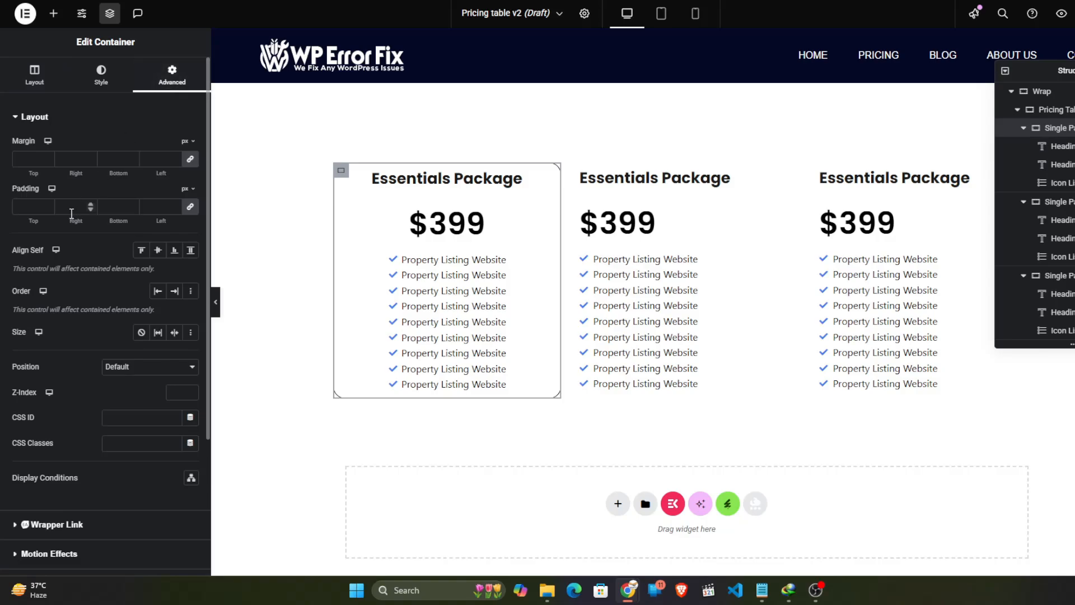
click(189, 207)
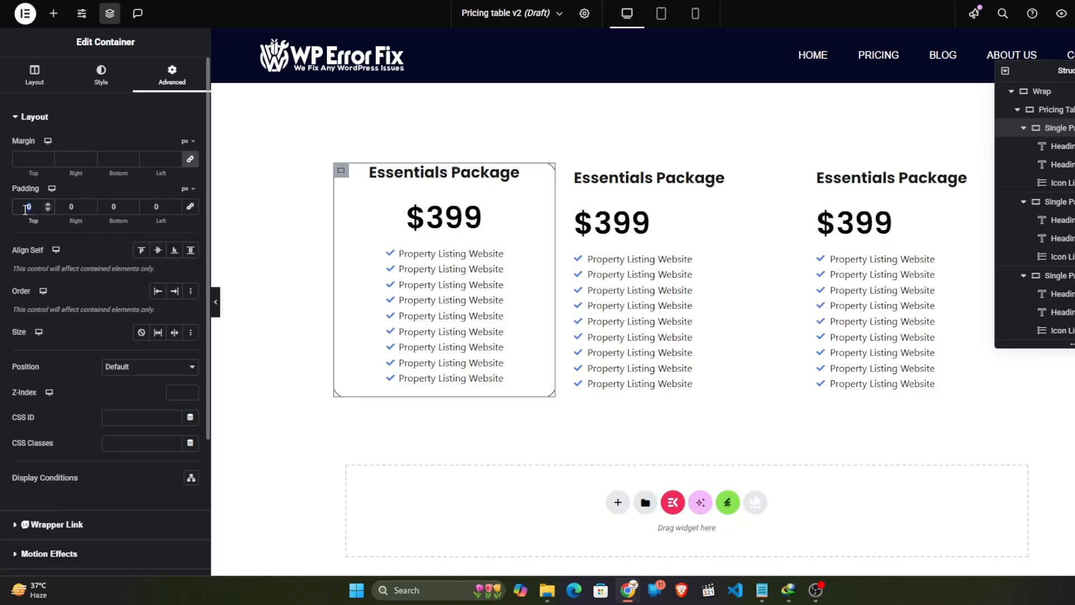
text(50)
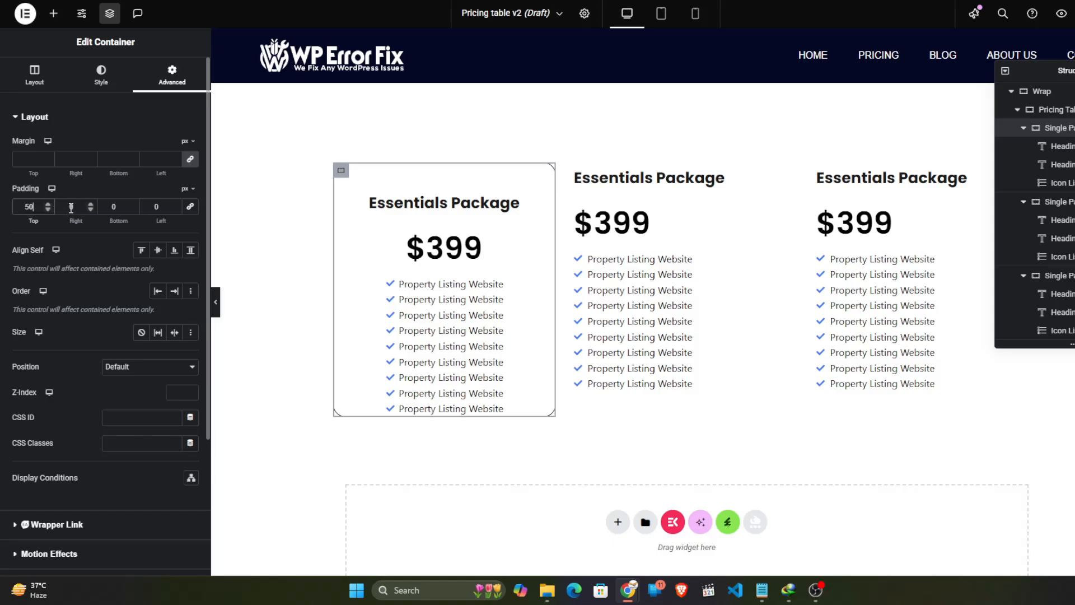
click(71, 207)
text(30)
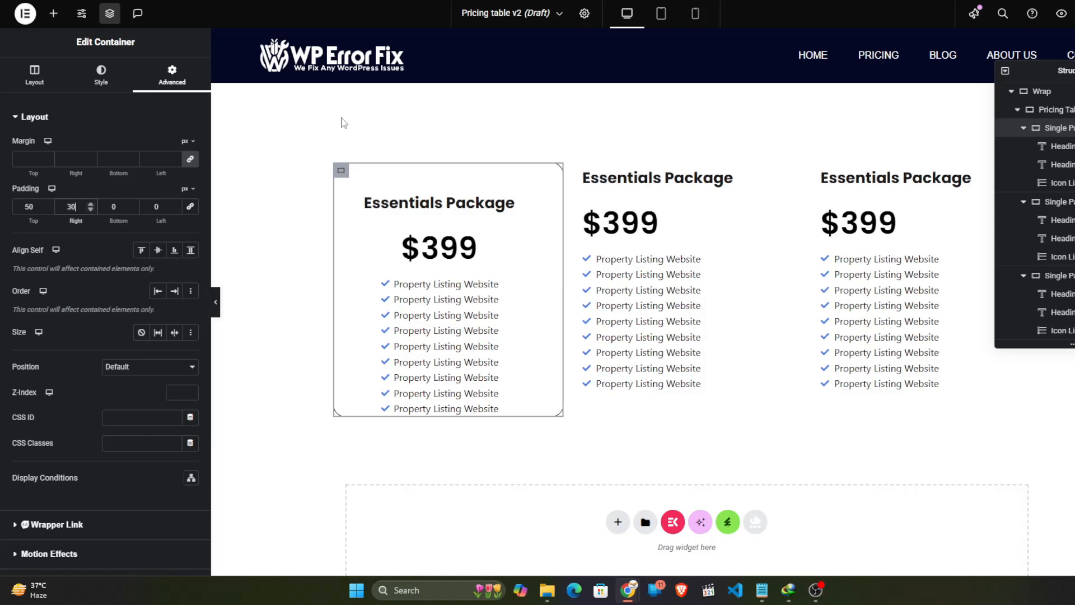
click(126, 207)
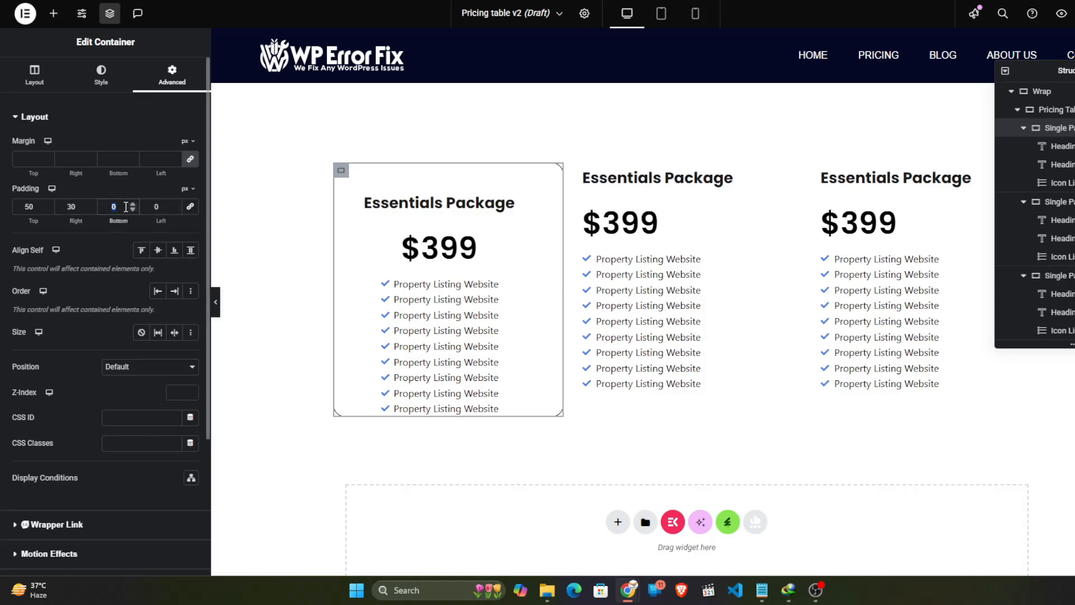
text(30)
click(155, 207)
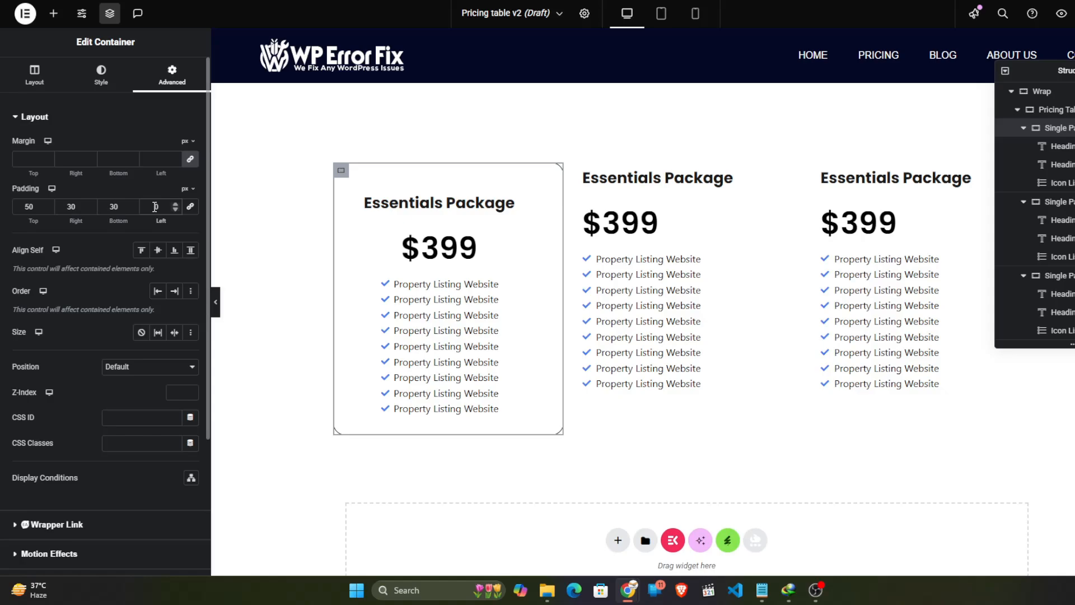
text(30)
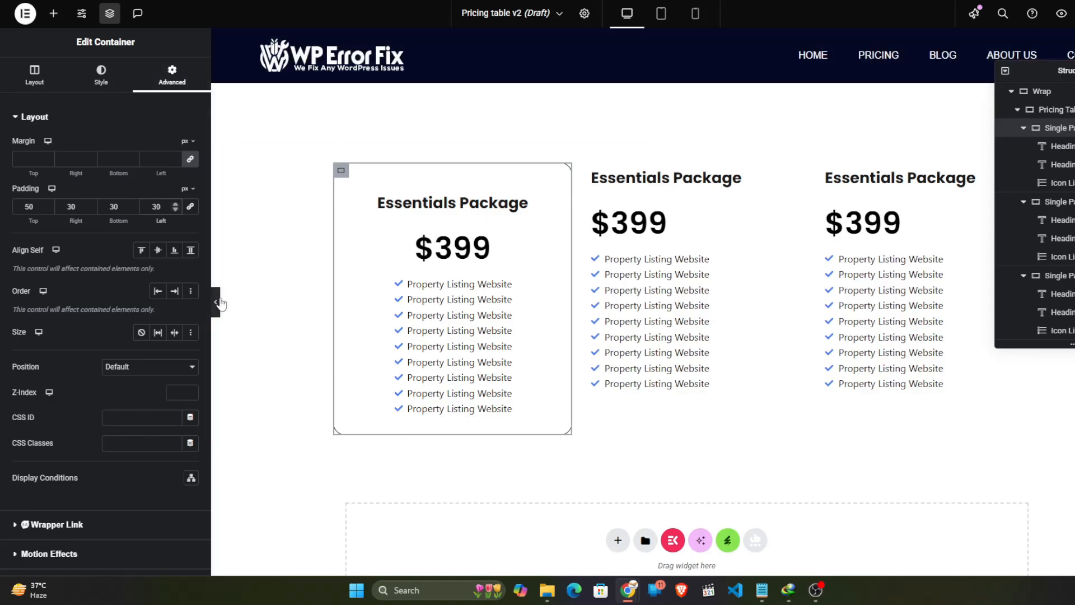
click(218, 302)
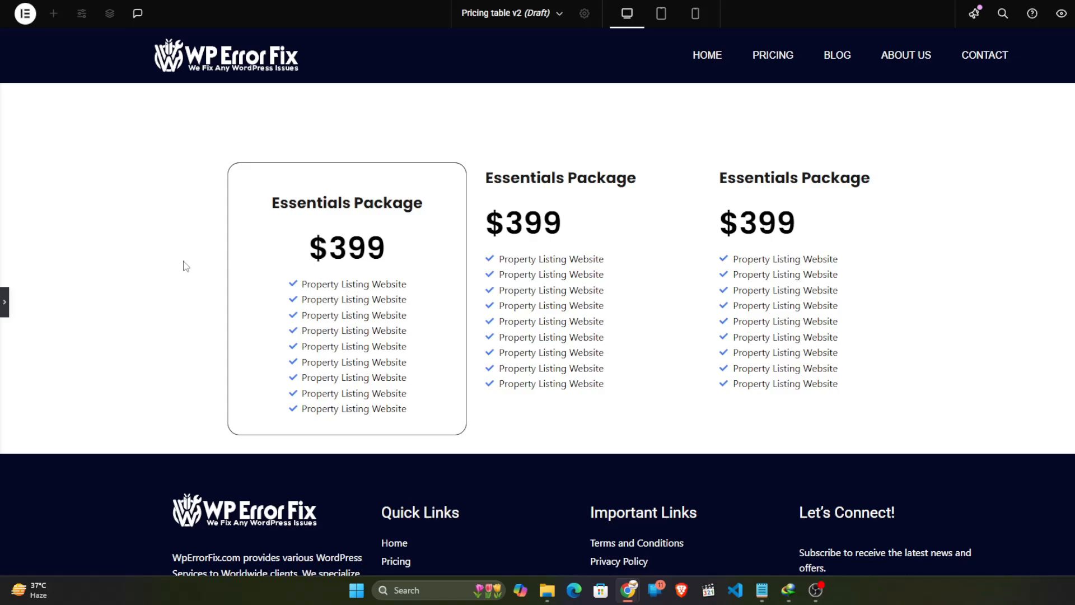
click(5, 303)
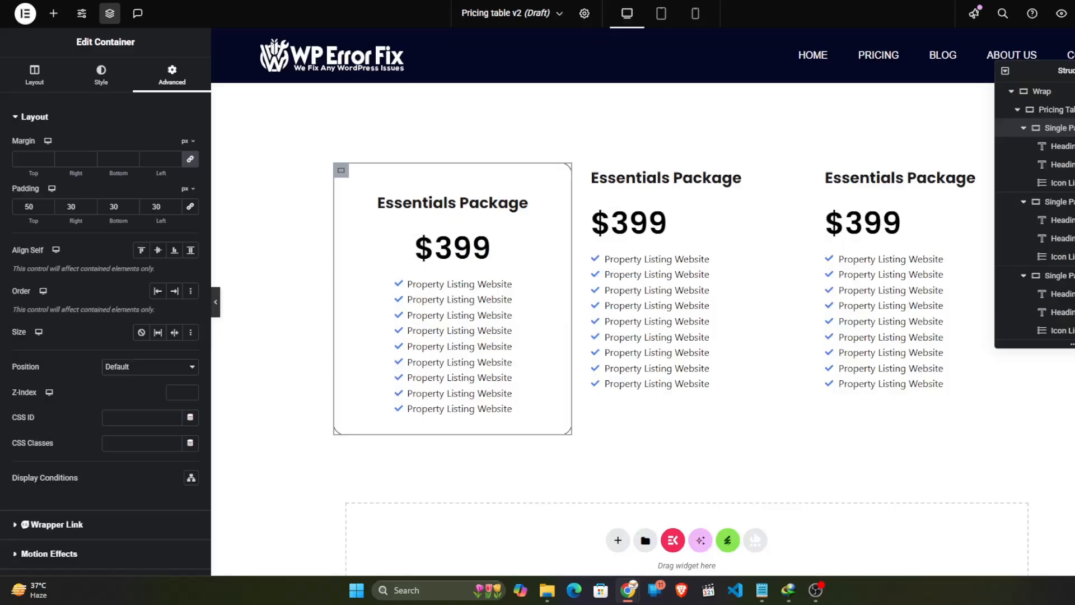
Step: Give the first card's price heading a solid border, 1 px at the bottom and 0 on the other sides, and preview it at full width
click(403, 246)
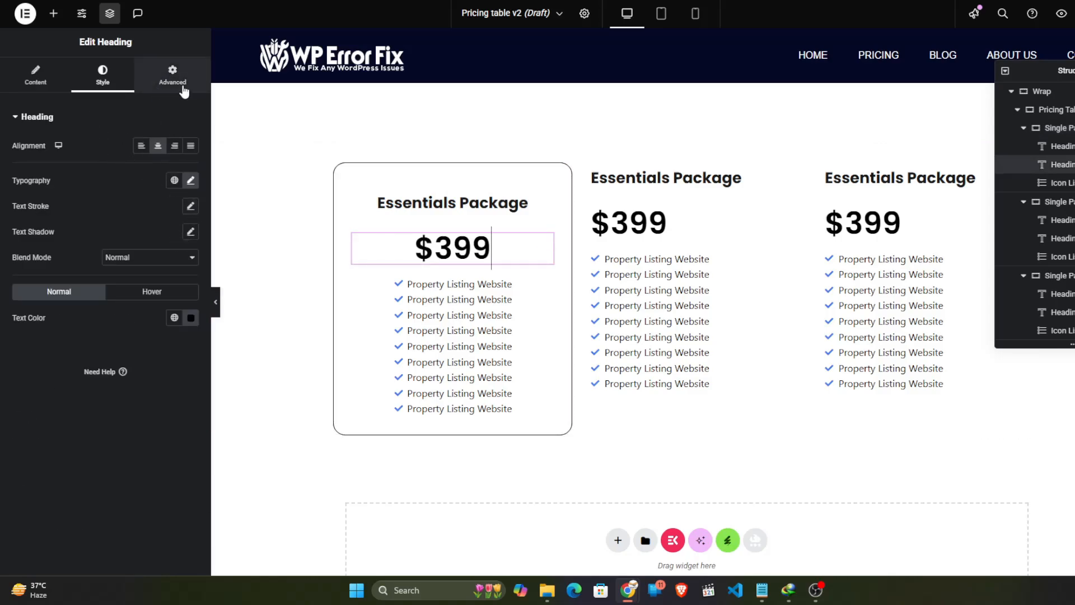
click(178, 84)
scroll(118, 384, down, 6)
click(48, 446)
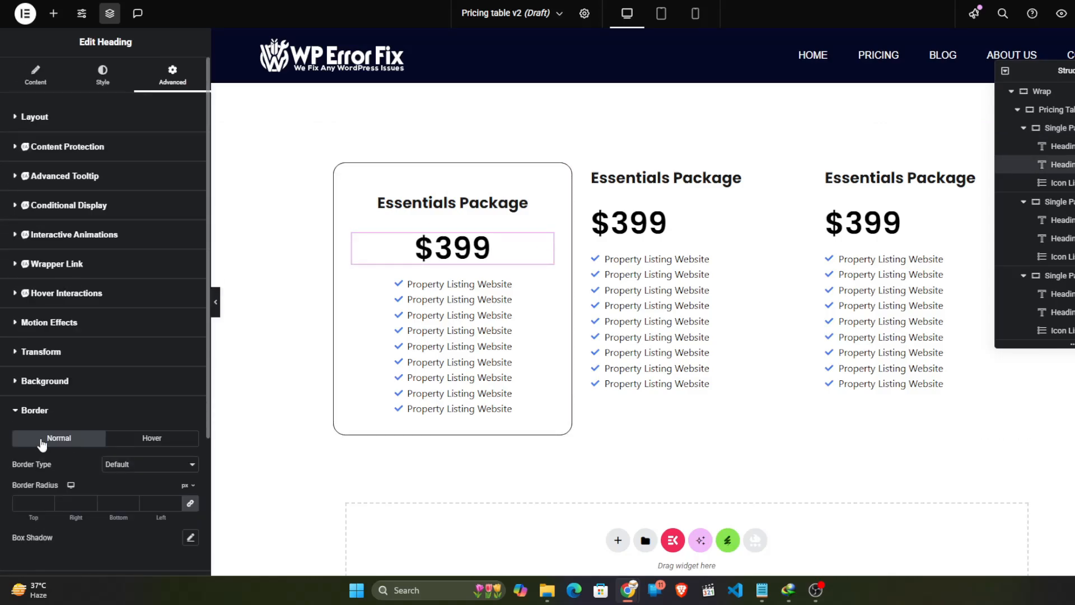
scroll(110, 340, down, 3)
click(147, 278)
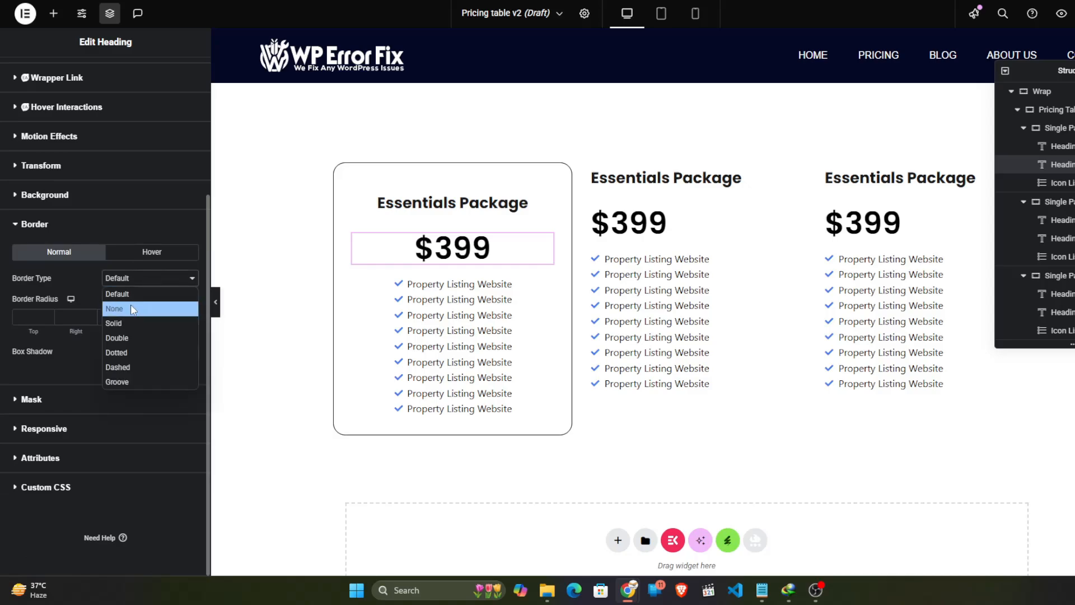
click(119, 323)
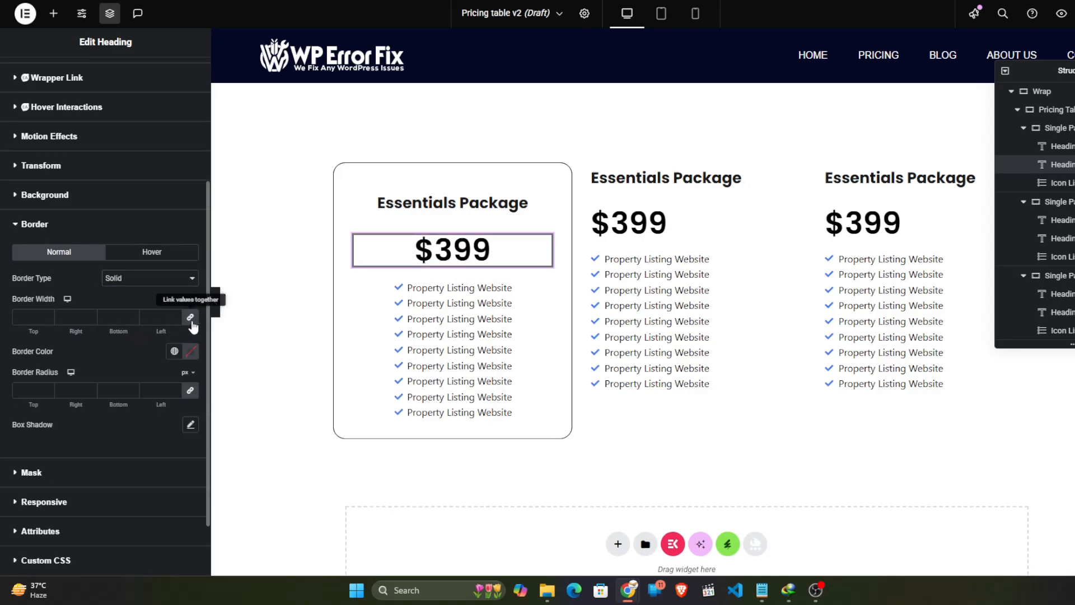
text(1)
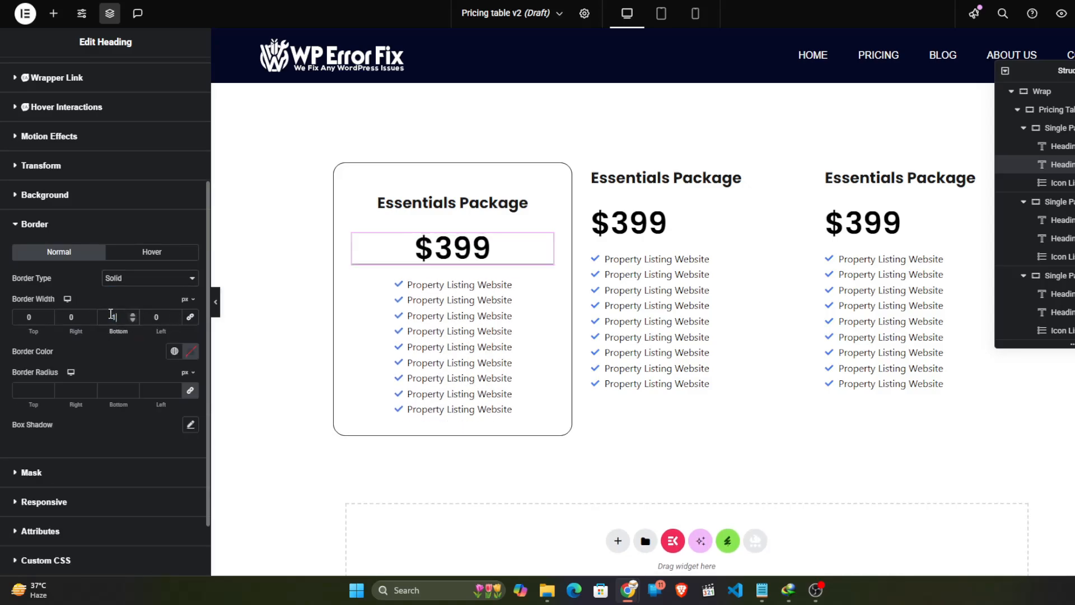
click(190, 351)
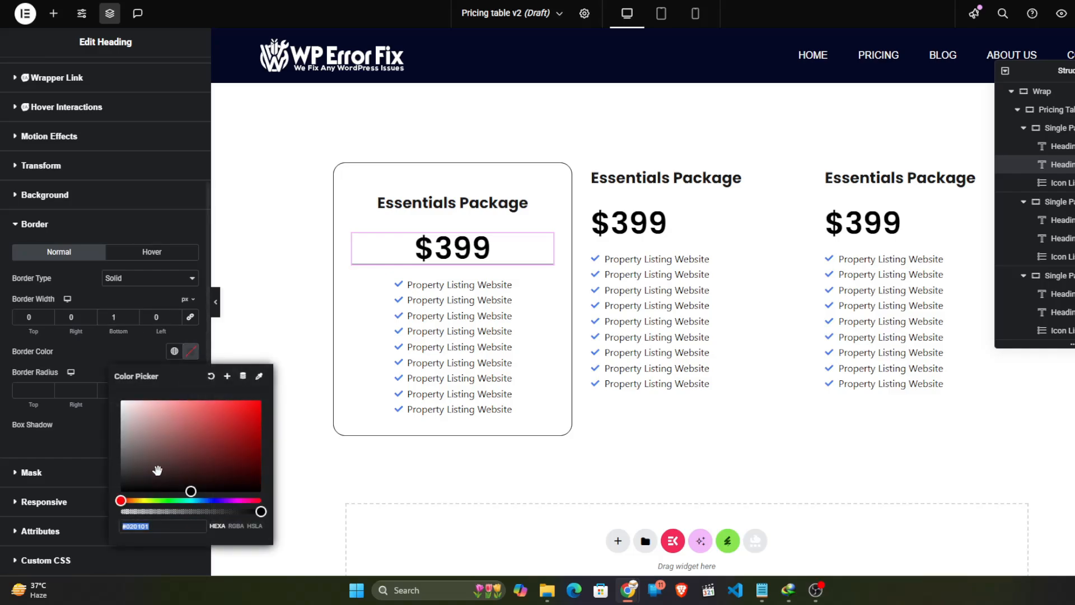
click(151, 547)
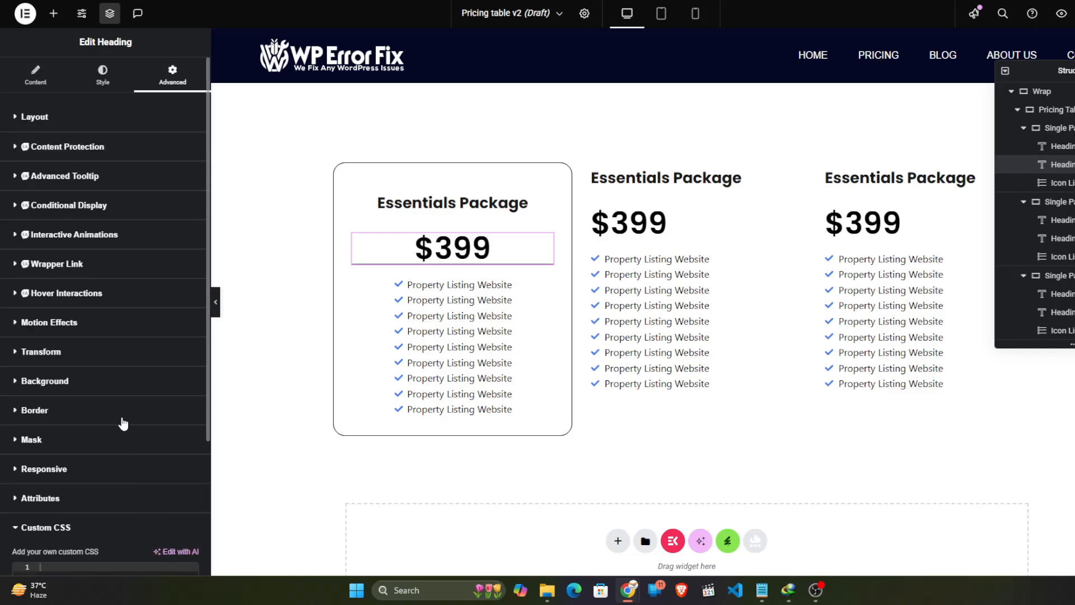
click(215, 302)
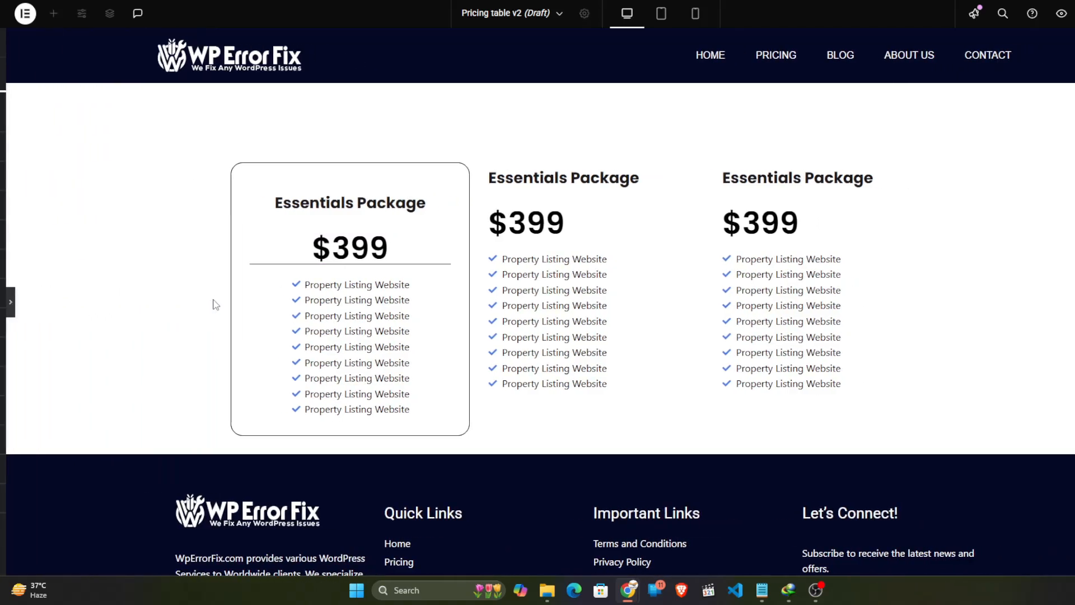
click(4, 303)
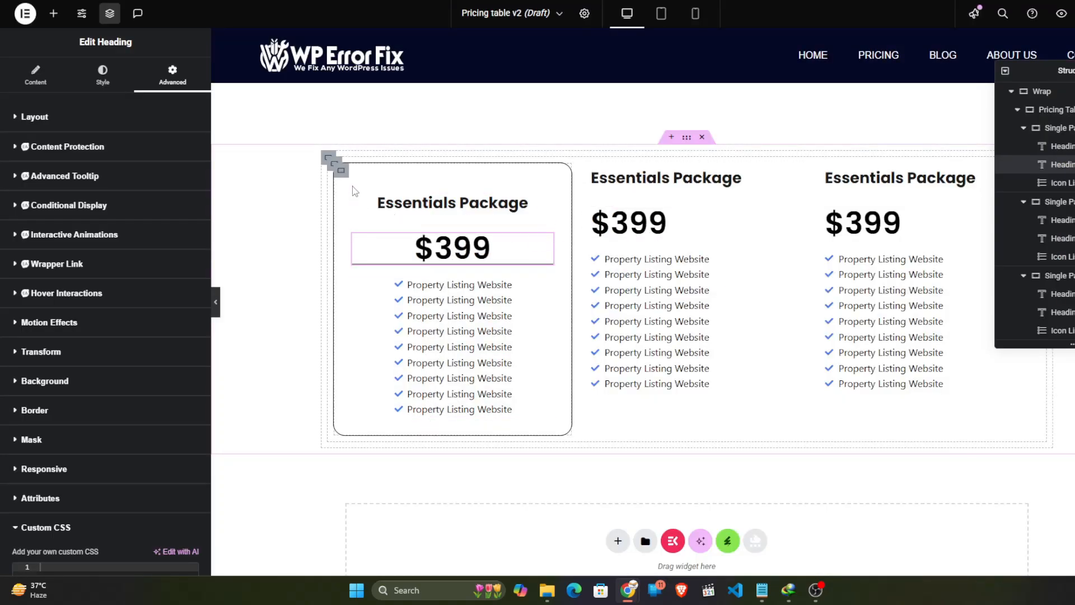
click(216, 305)
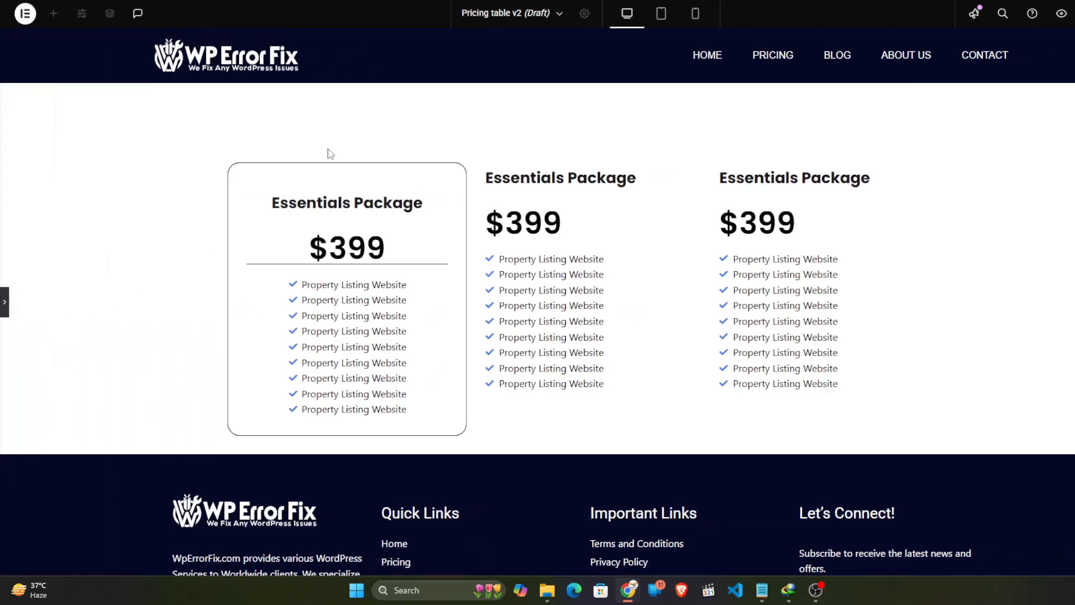
click(4, 302)
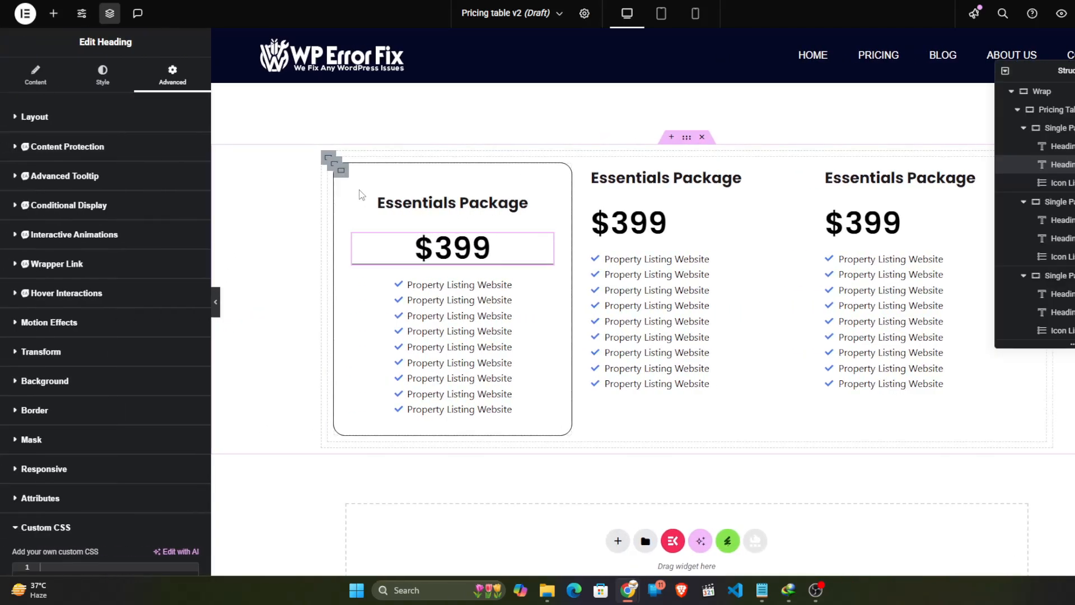
Step: Copy the first card's container and paste its style onto the second and third card containers
click(341, 171)
right_click(342, 172)
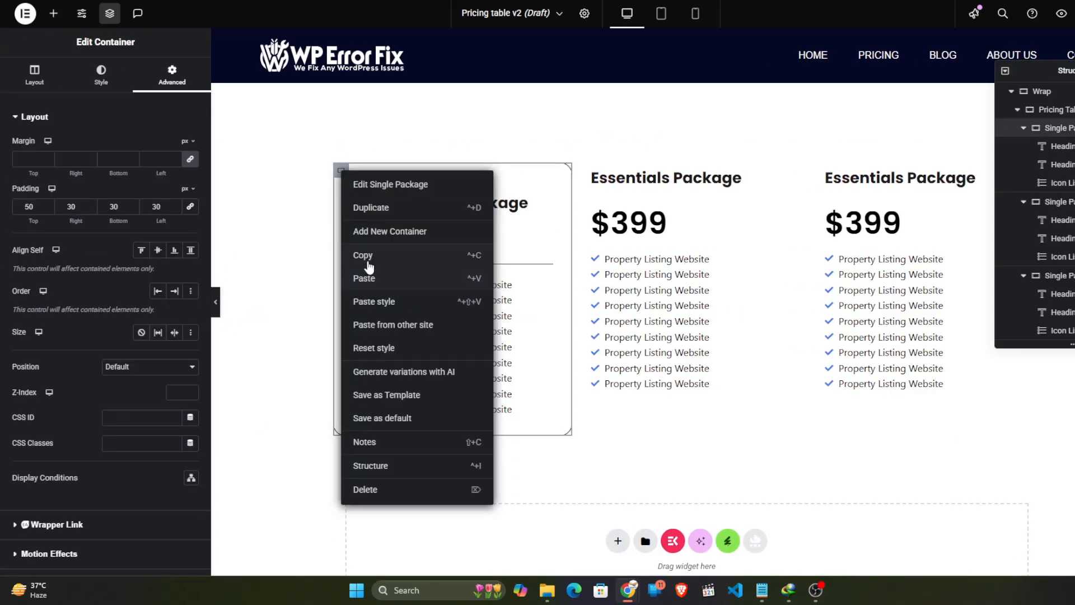
click(369, 258)
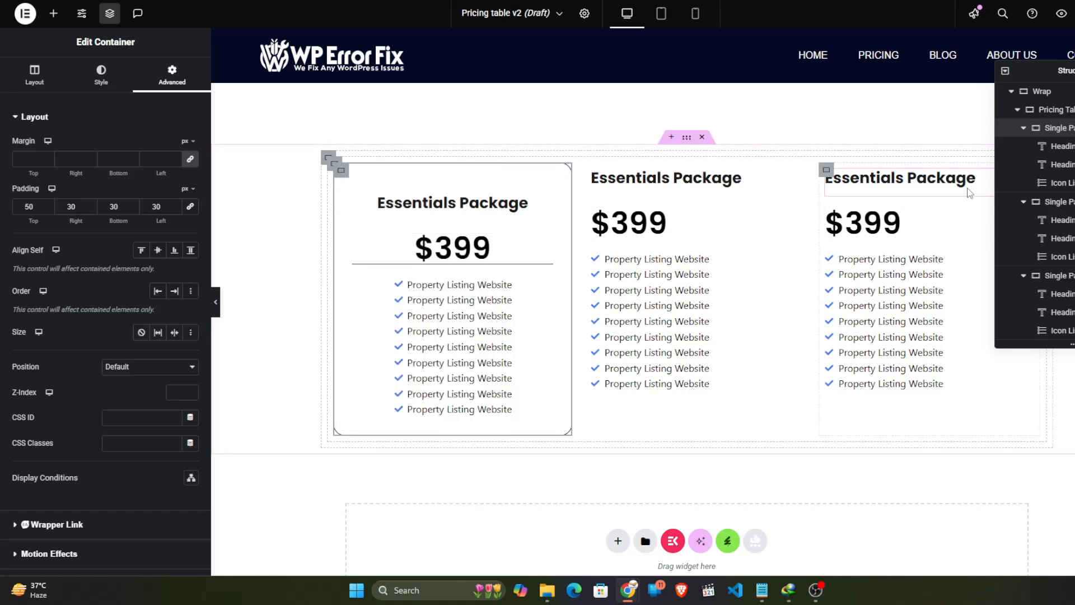
scroll(1024, 133, up, 1)
click(1024, 136)
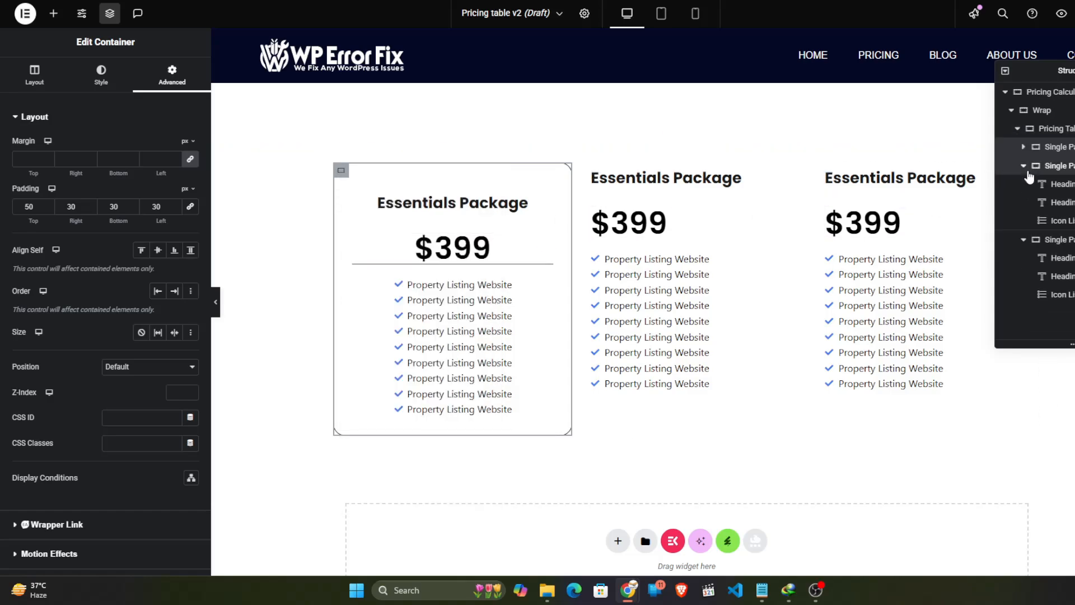
click(1023, 169)
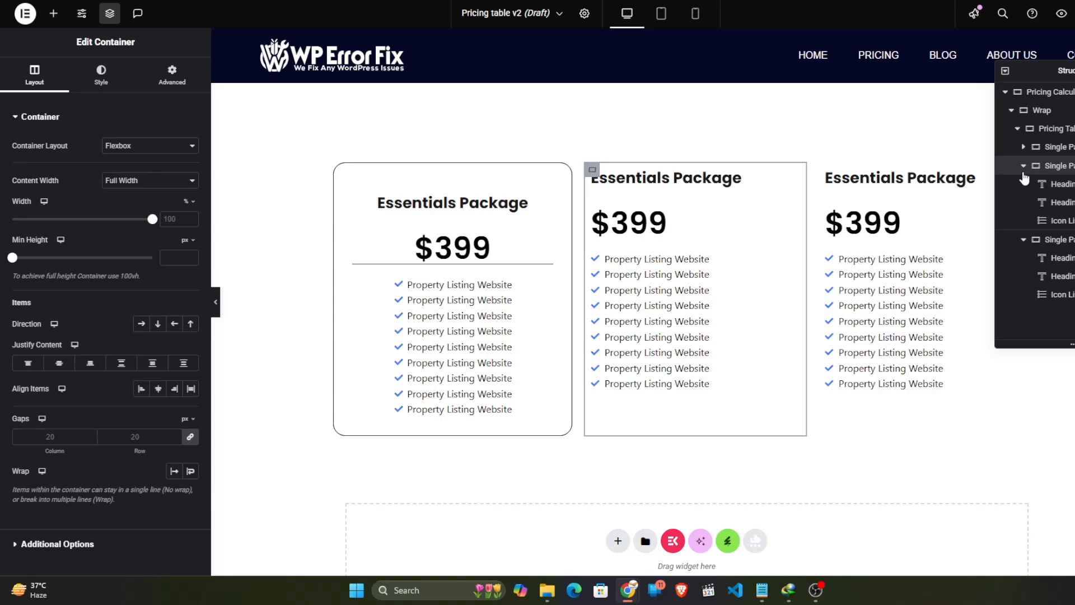
click(1023, 239)
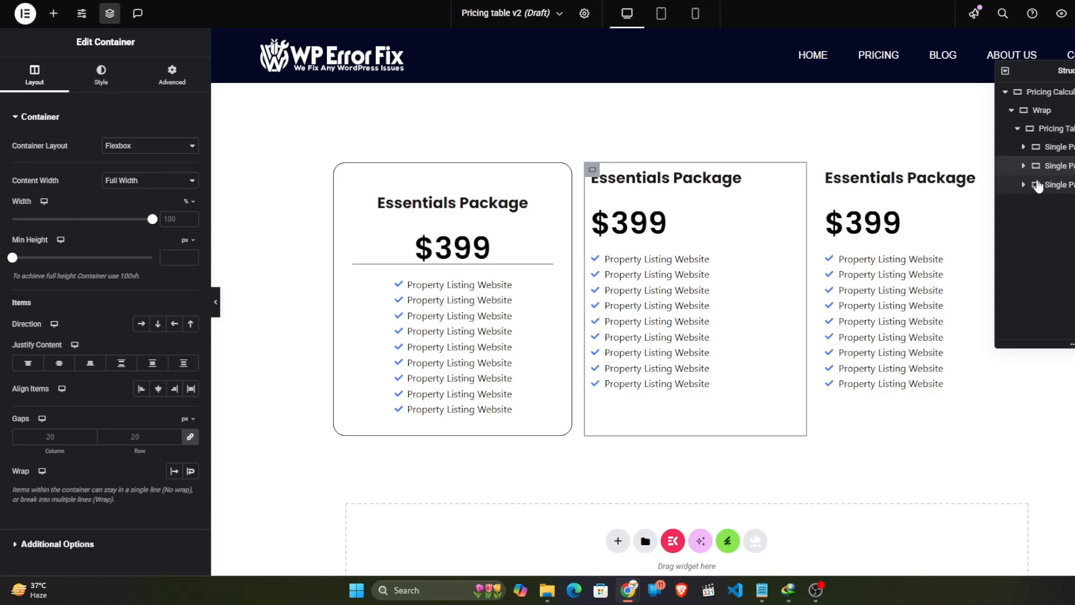
click(1024, 166)
right_click(1063, 171)
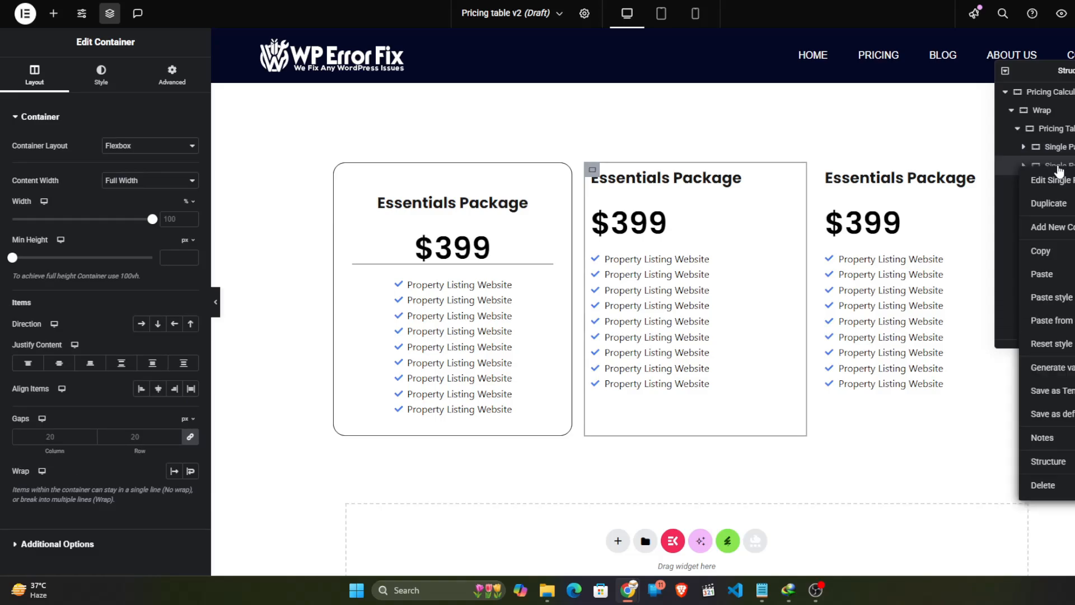
click(1051, 303)
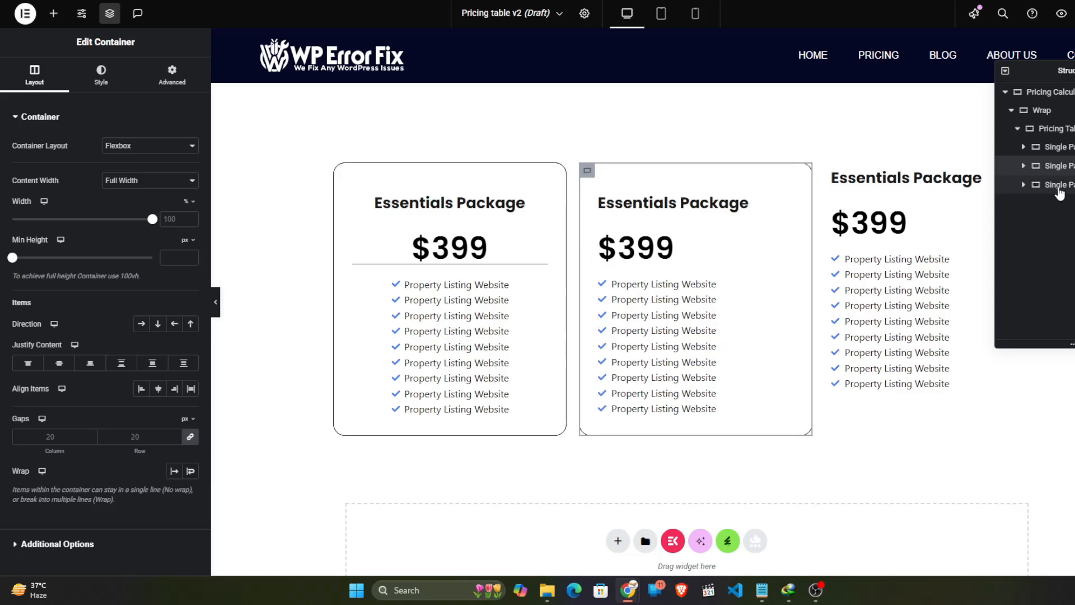
right_click(1060, 191)
click(1059, 312)
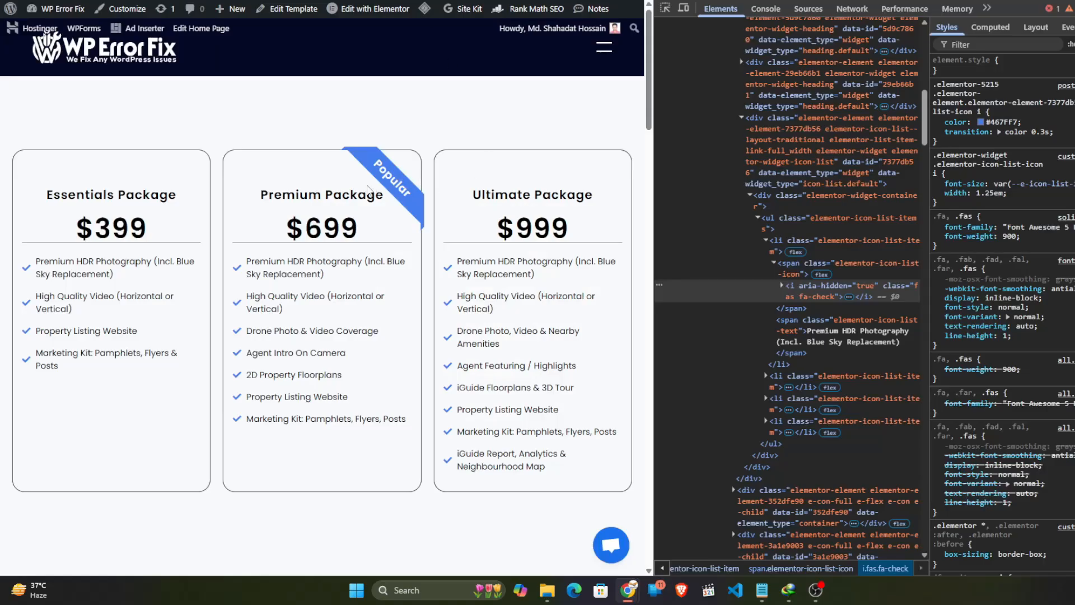
Step: Replace the second card's title with "Premium Package", copied from the reference pricing page
drag(384, 195, 261, 195)
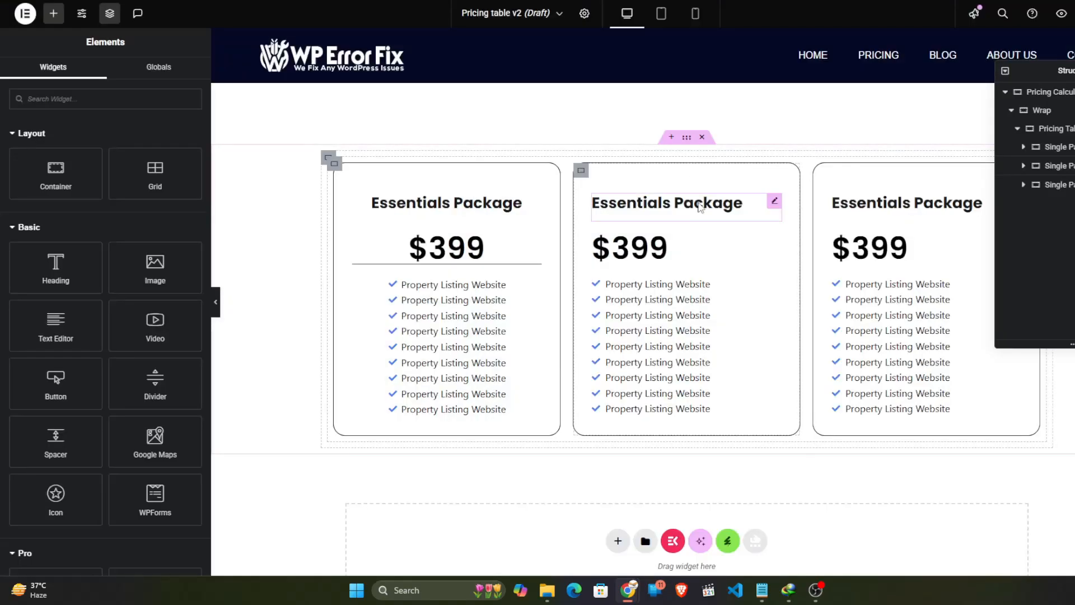
click(700, 205)
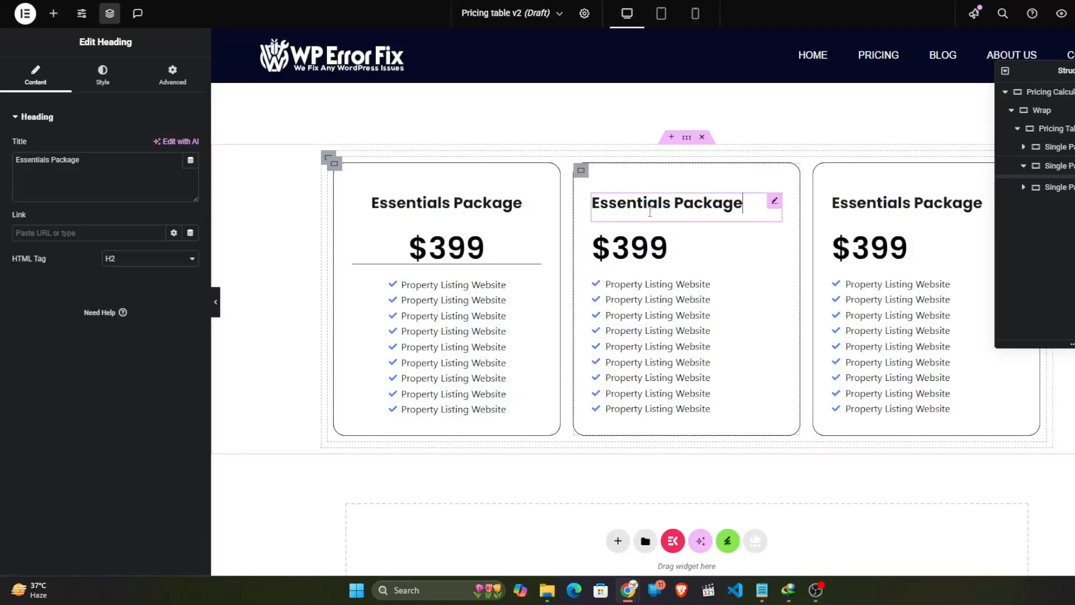
double_click(79, 170)
key(ctrl+a)
key(ctrl+v)
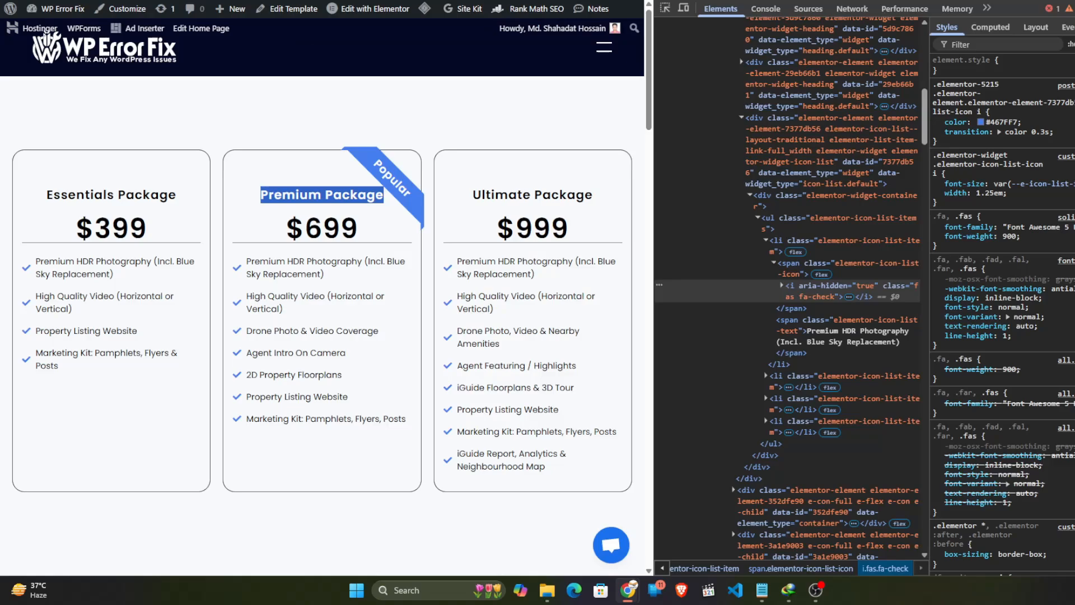
Step: Replace the third card's title with "Ultimate Package", copied from the reference pricing page
triple_click(538, 194)
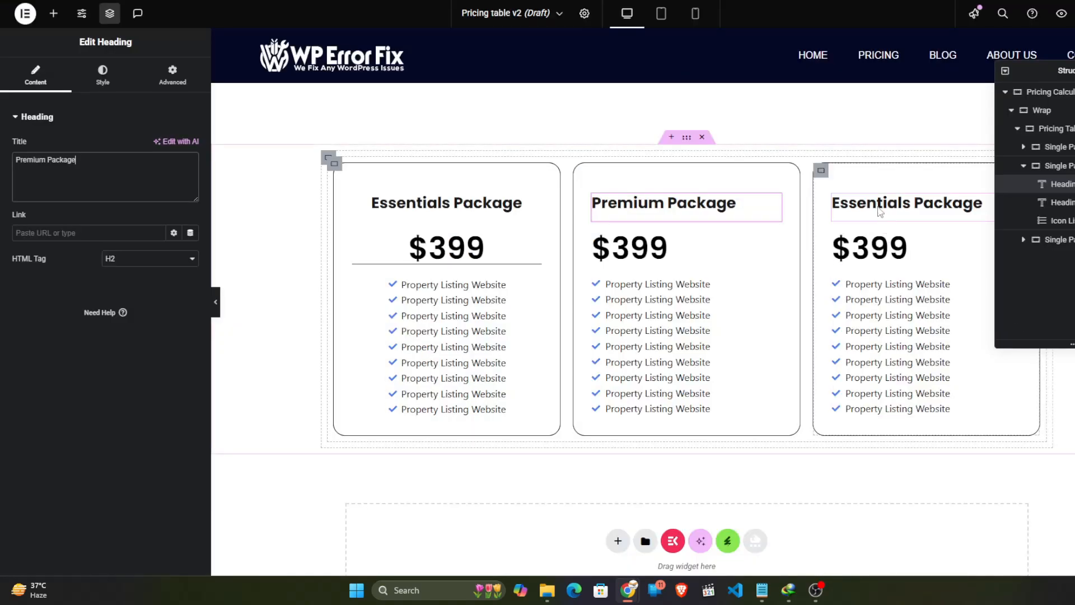
click(879, 208)
triple_click(105, 185)
key(ctrl+v)
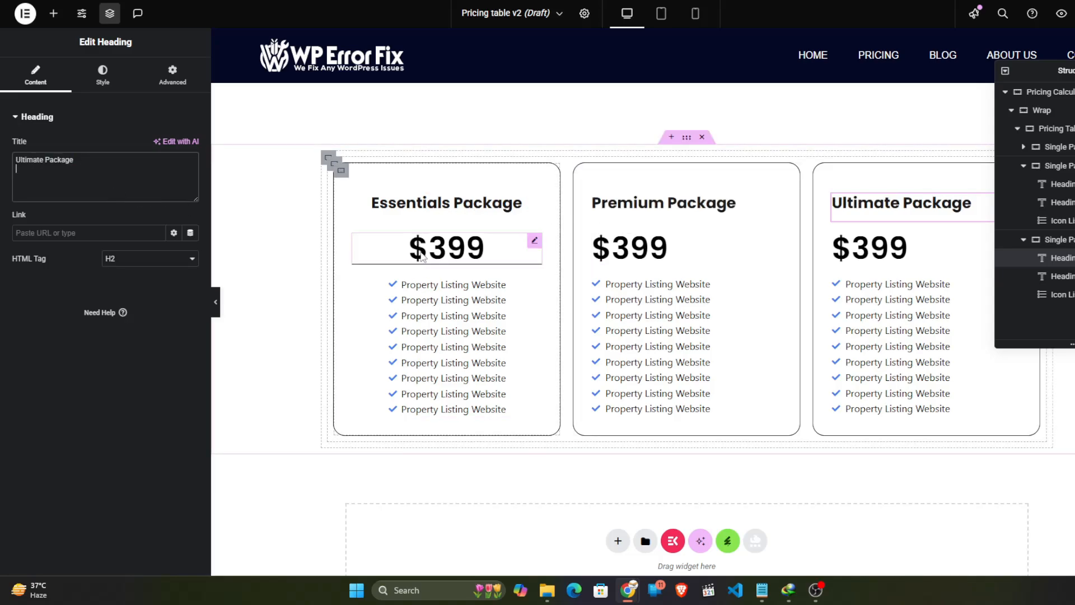
Step: Copy the first card's title heading and paste its style onto the Premium Package and Ultimate Package titles
right_click(473, 208)
click(479, 269)
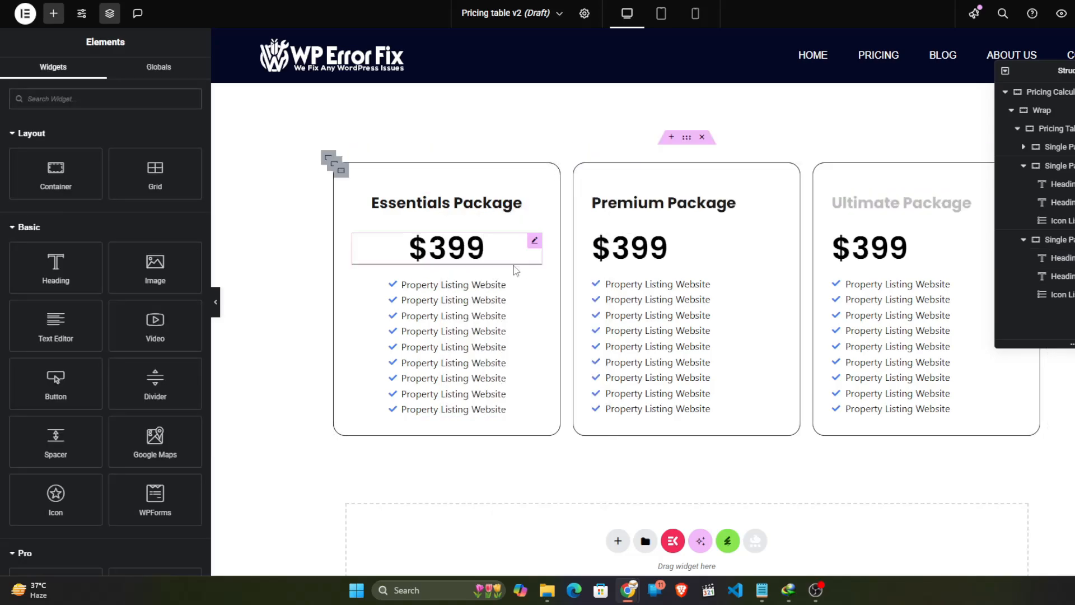
right_click(621, 206)
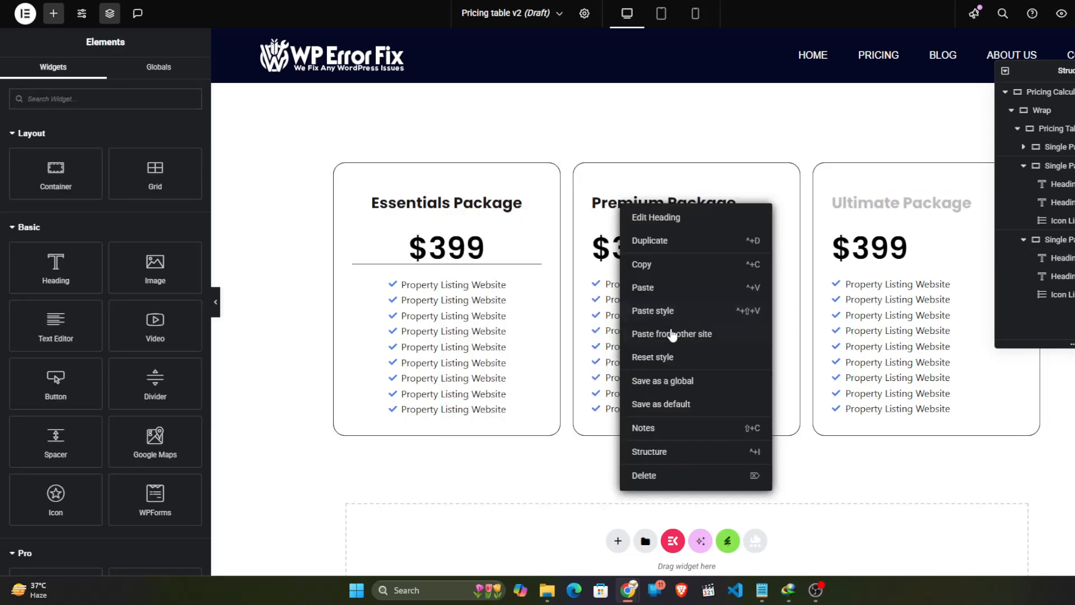
right_click(860, 206)
click(913, 313)
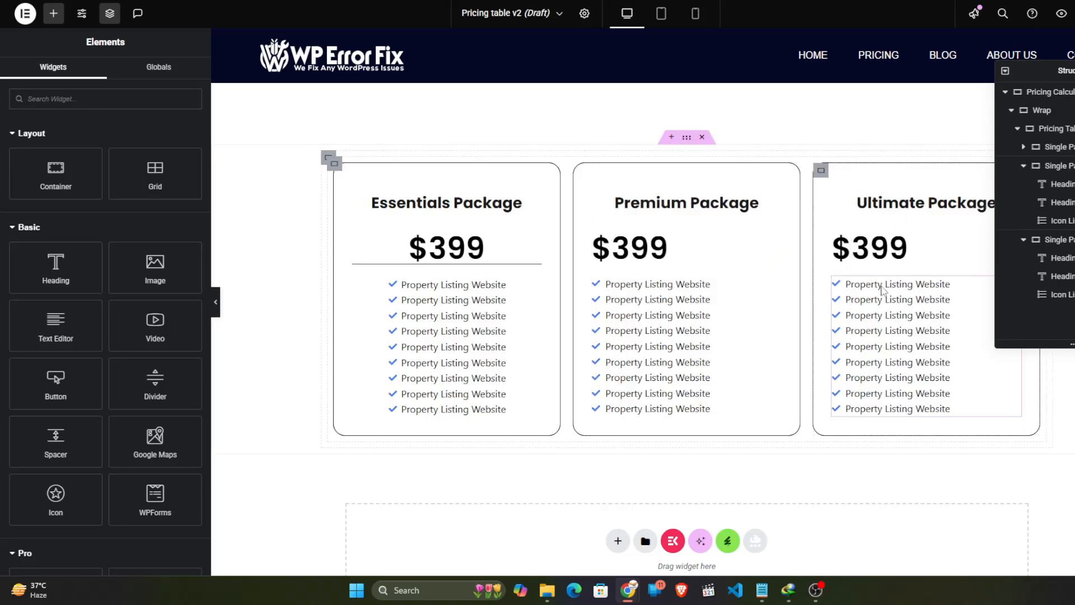
right_click(647, 252)
click(688, 314)
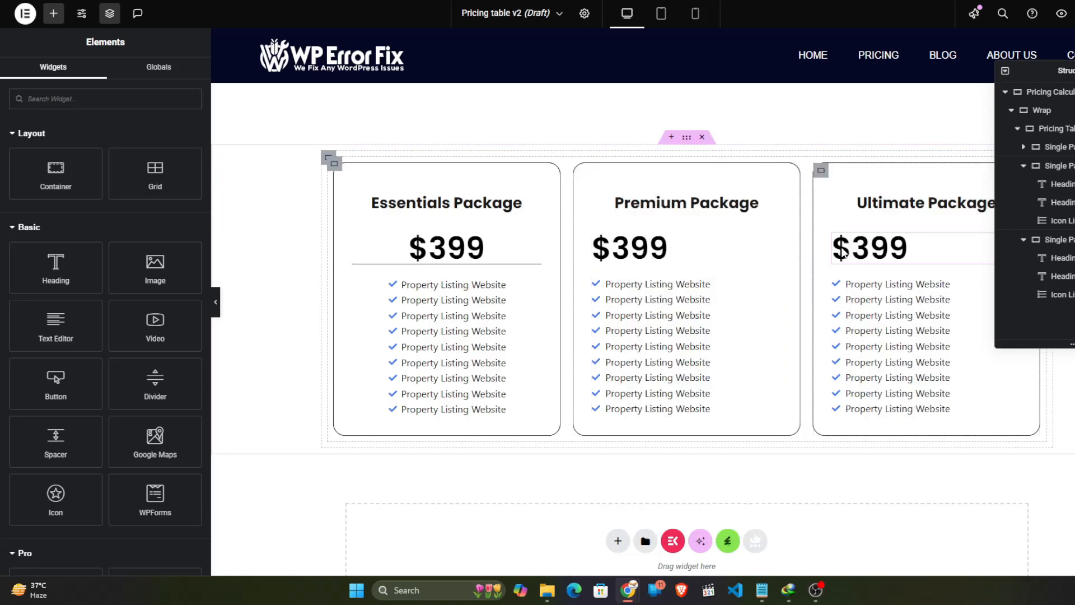
right_click(865, 247)
Step: Copy the first card's price heading and paste its style onto the price headings of the second and third cards
right_click(445, 249)
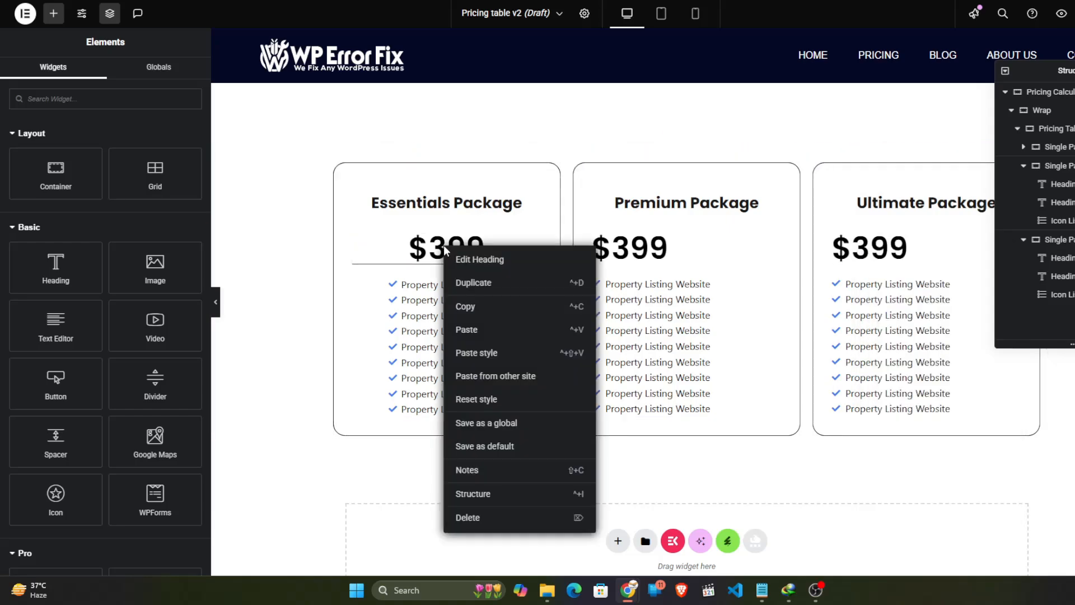
click(480, 307)
right_click(658, 254)
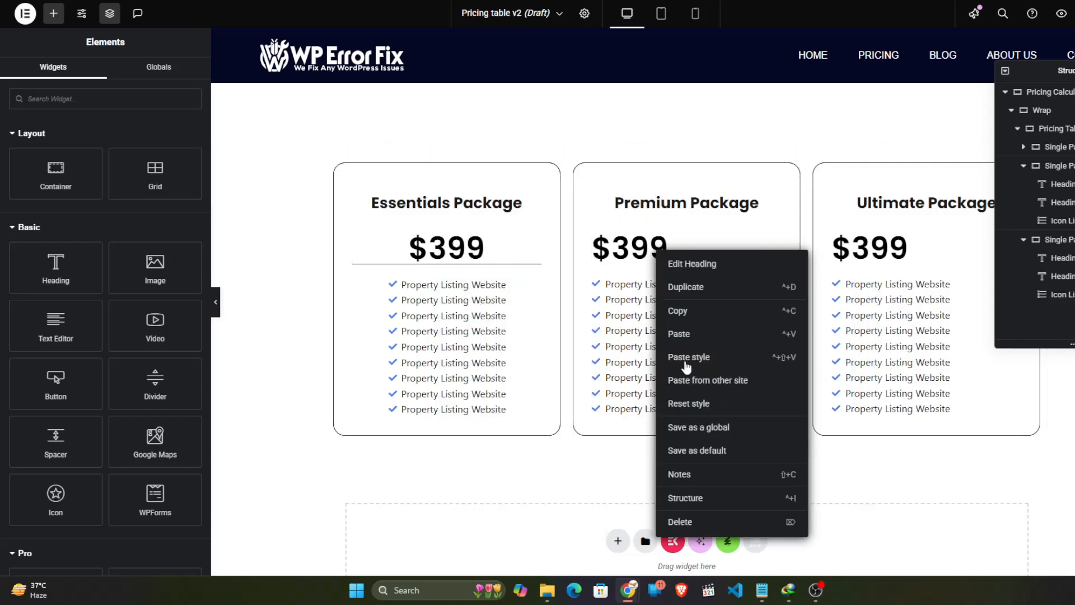
click(686, 354)
right_click(895, 266)
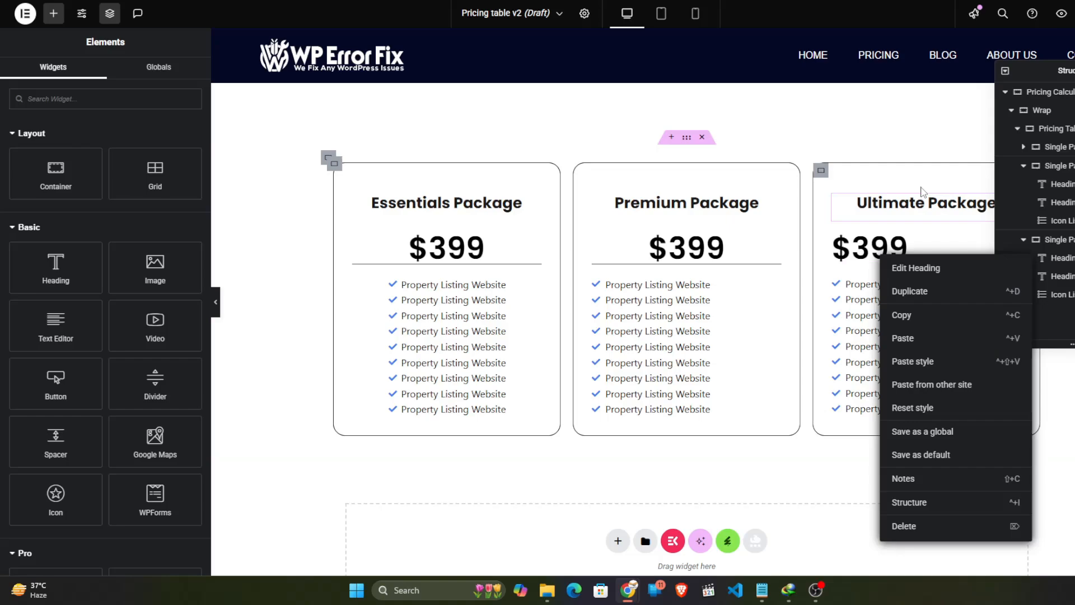
click(925, 366)
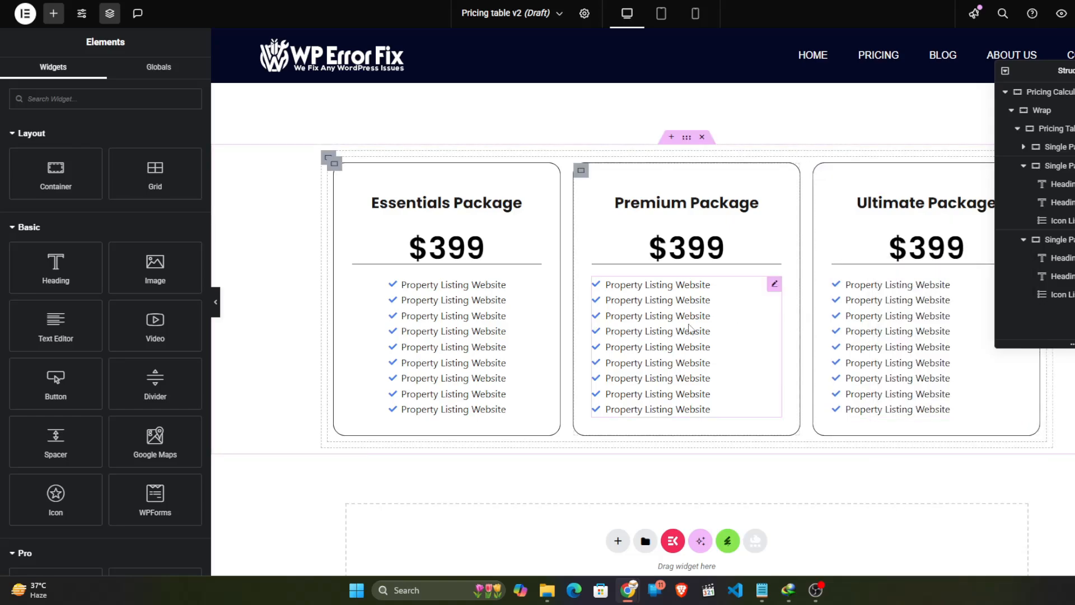
Step: Copy the Essentials card's icon list and paste its style onto the icon lists of the Premium and Ultimate cards
right_click(616, 332)
right_click(448, 344)
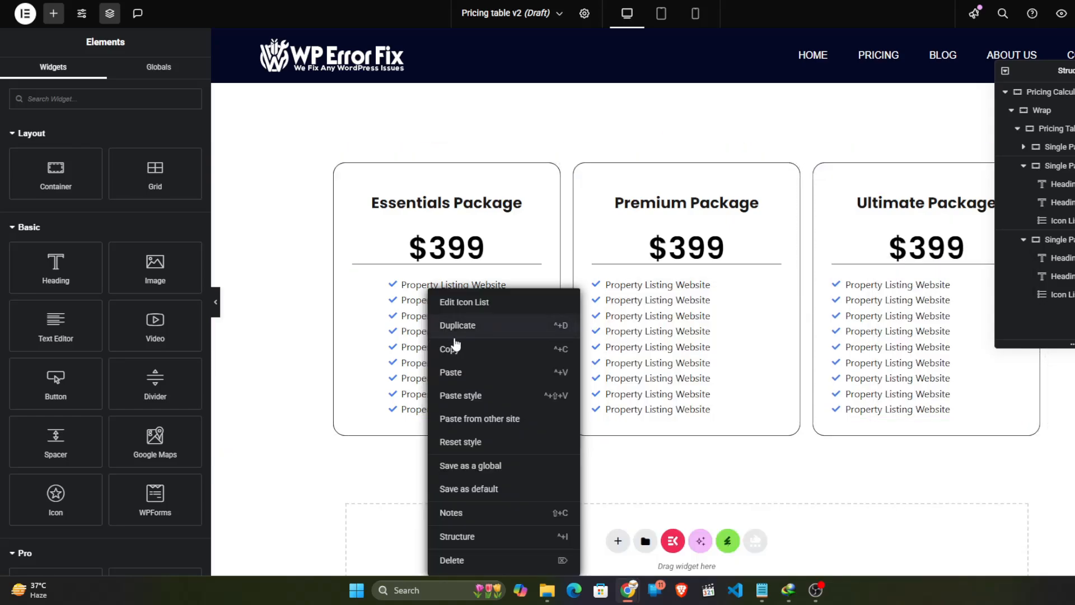
click(450, 352)
right_click(631, 319)
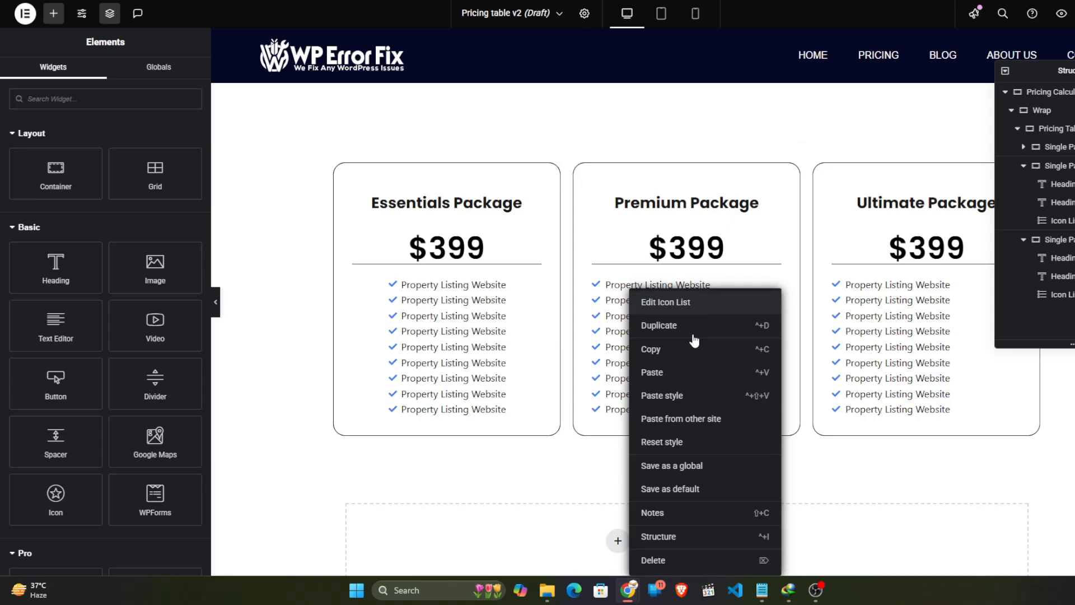
click(683, 407)
right_click(870, 352)
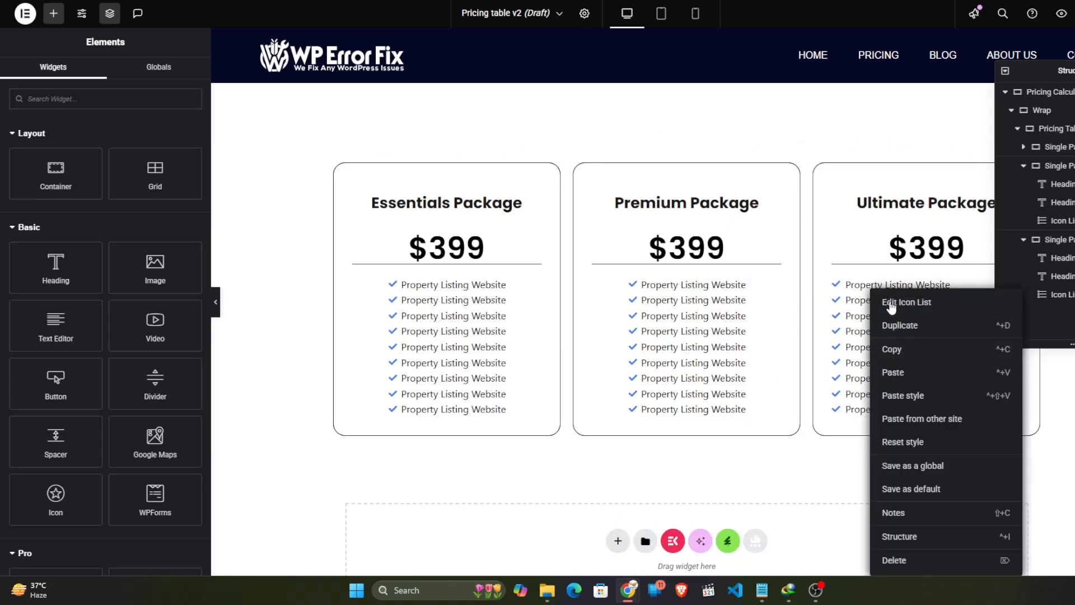
click(916, 397)
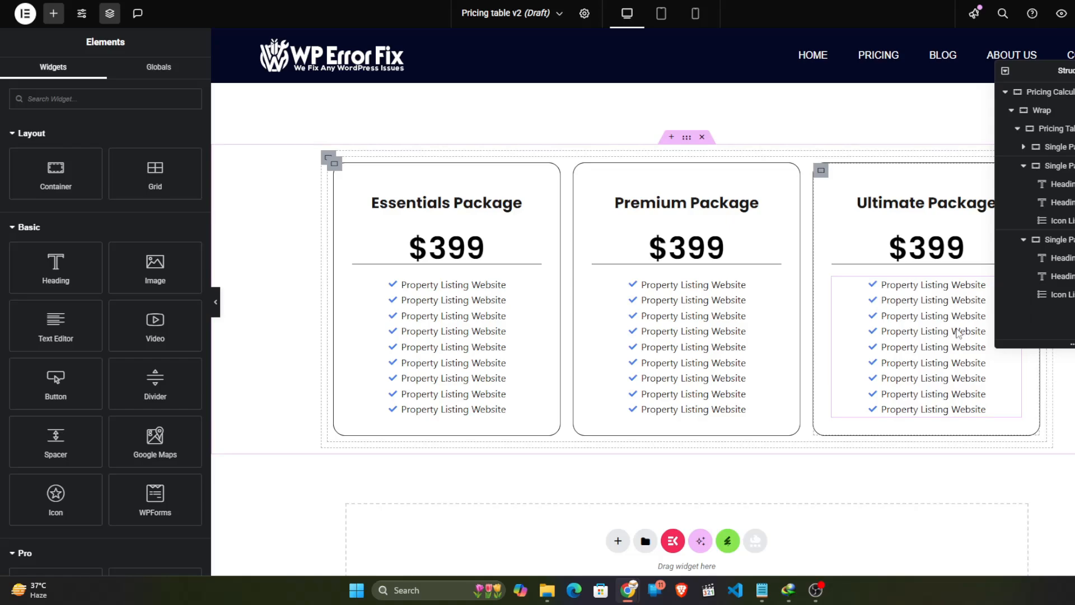
Step: Delete four items from the Essentials card's icon list so that five remain
click(474, 347)
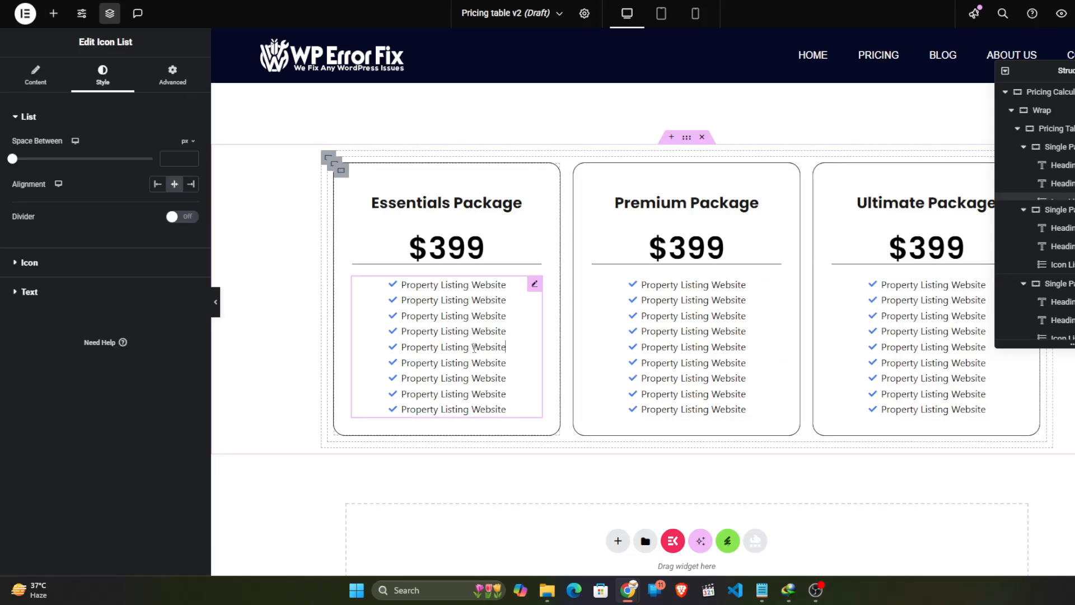
click(37, 77)
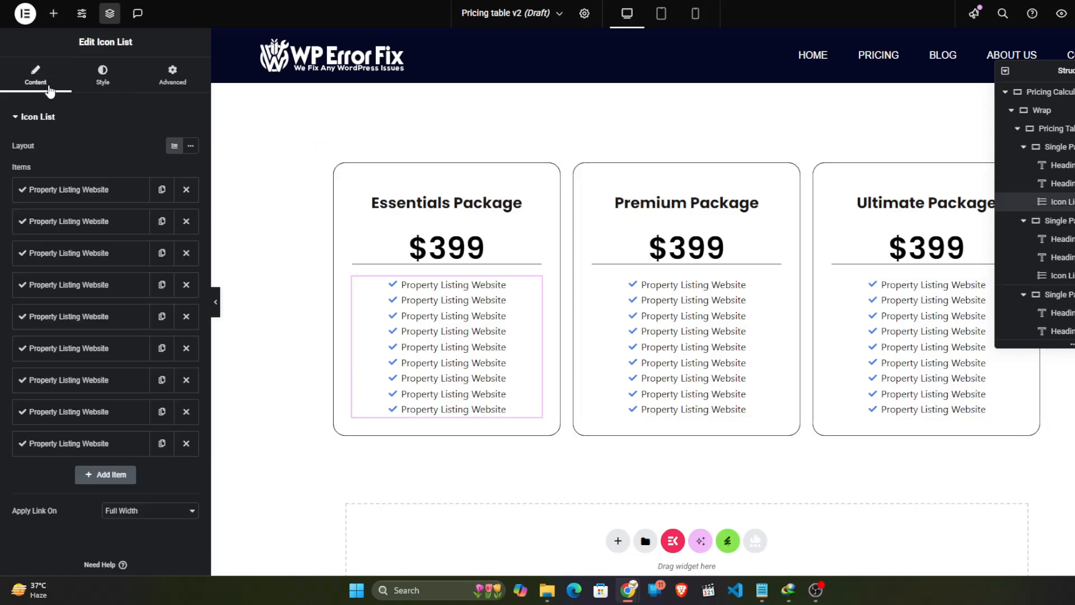
click(186, 379)
click(186, 380)
click(185, 380)
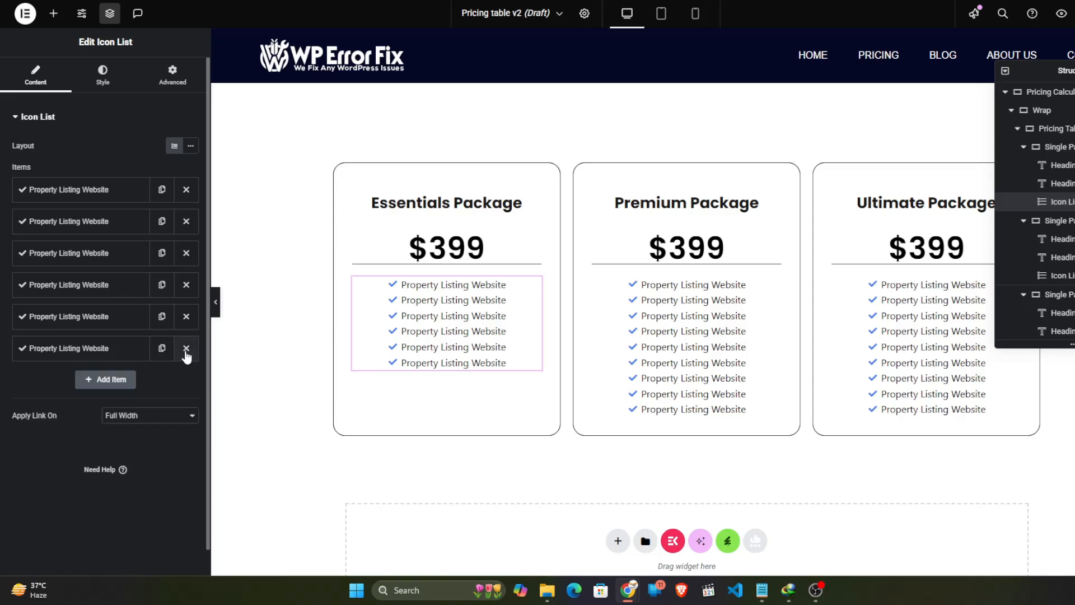
click(186, 349)
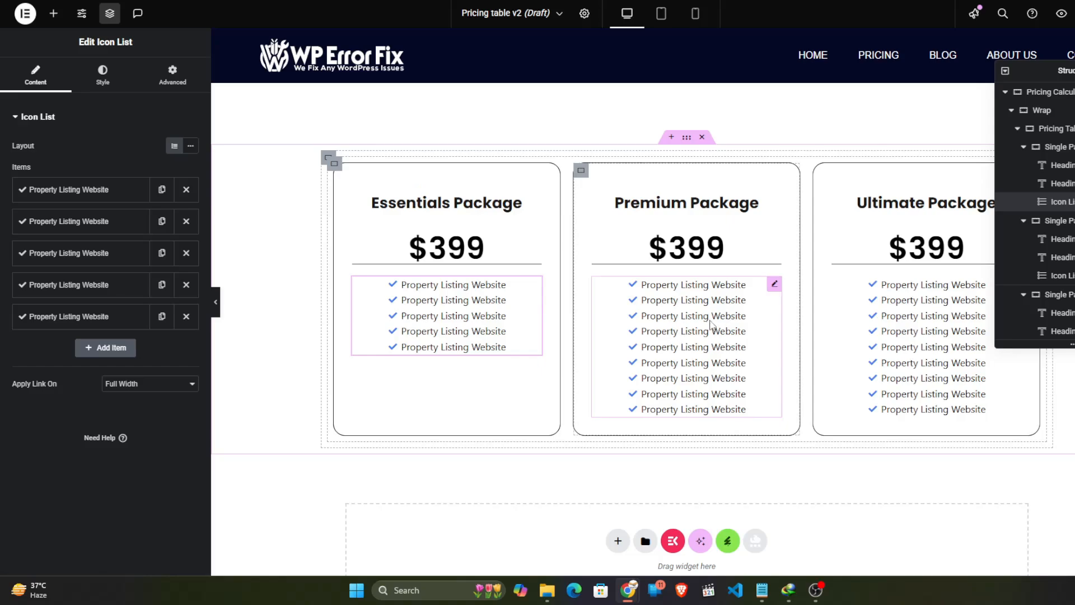
Step: Duplicate a "Property Listing Website" item five times in the Ultimate card's icon list
click(983, 300)
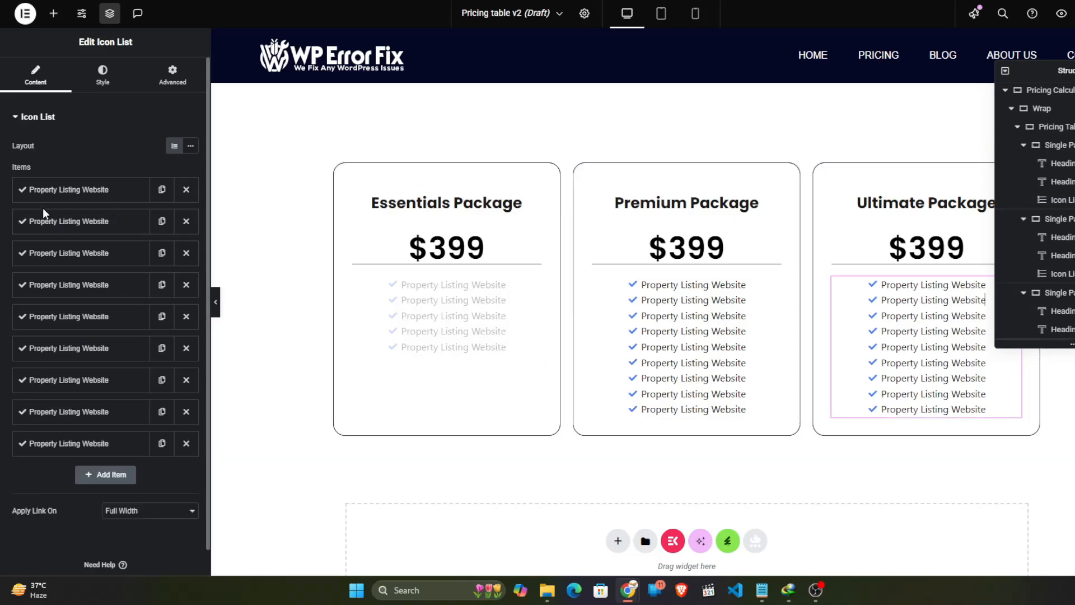
click(162, 443)
click(162, 443)
click(162, 443)
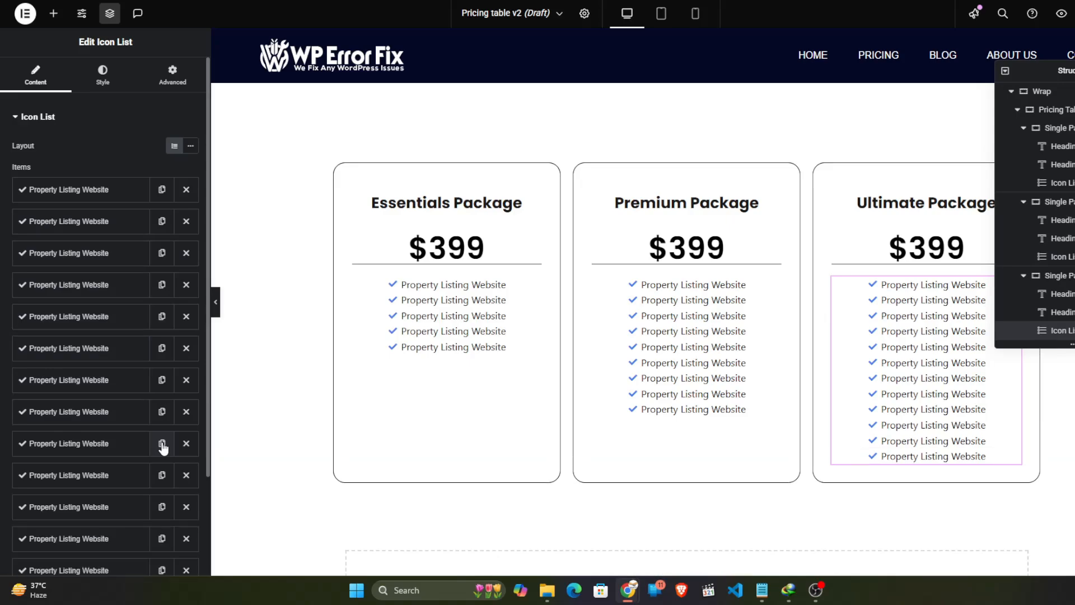
click(162, 443)
click(161, 443)
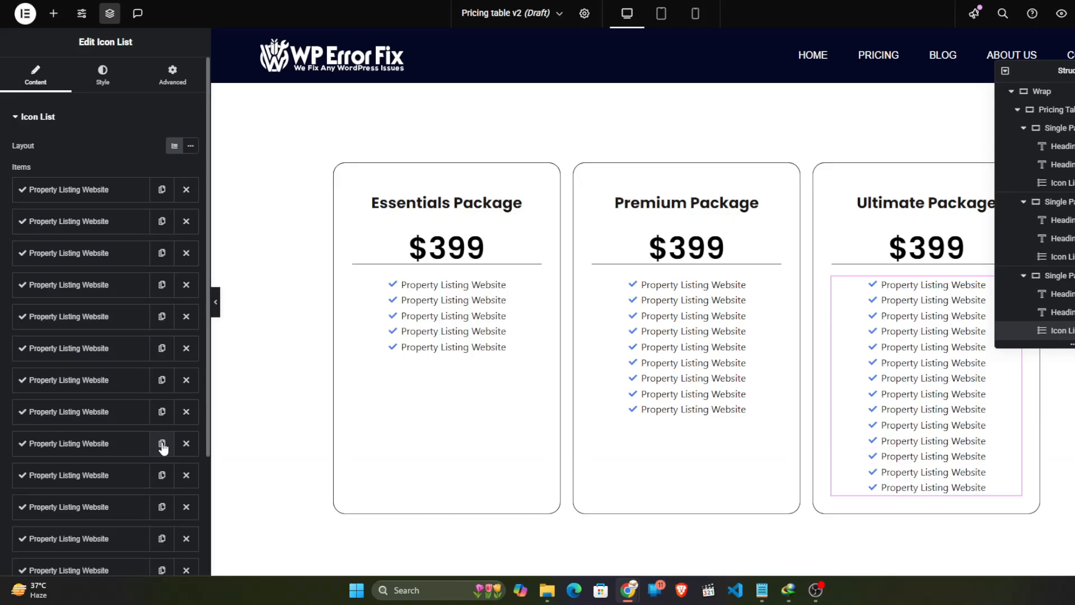
Step: Preview the three cards at full width without the editing panel, and collapse the structure tree to its top-level container
click(215, 302)
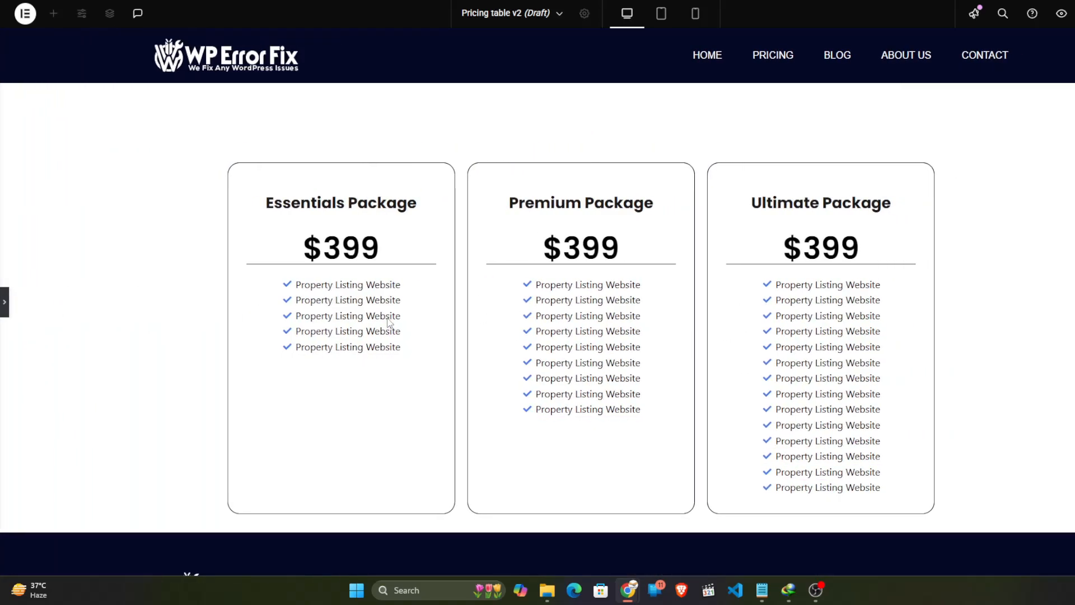
click(4, 302)
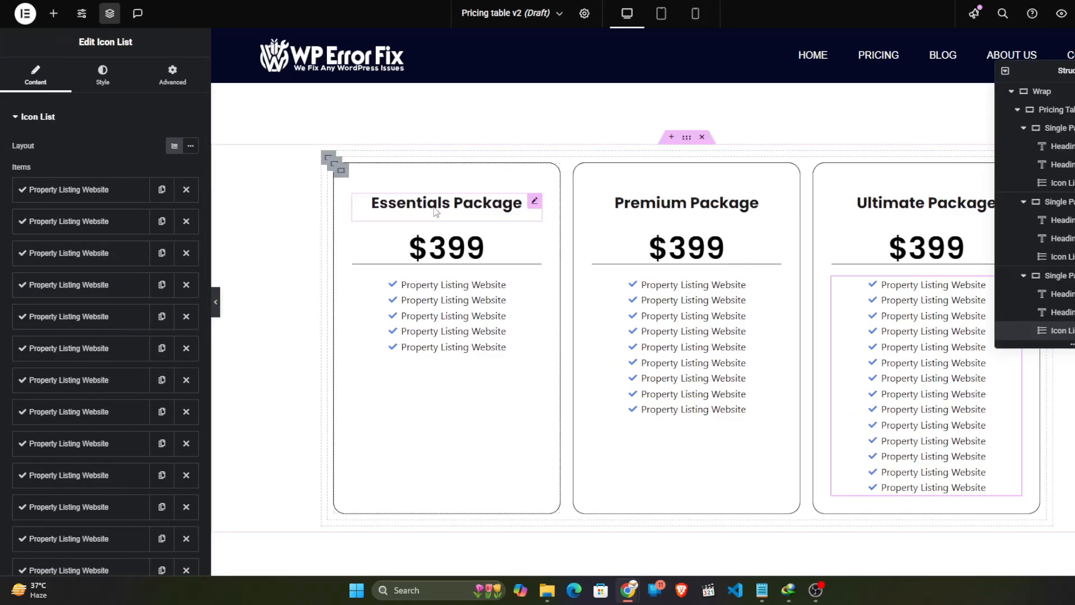
click(1019, 94)
click(1005, 72)
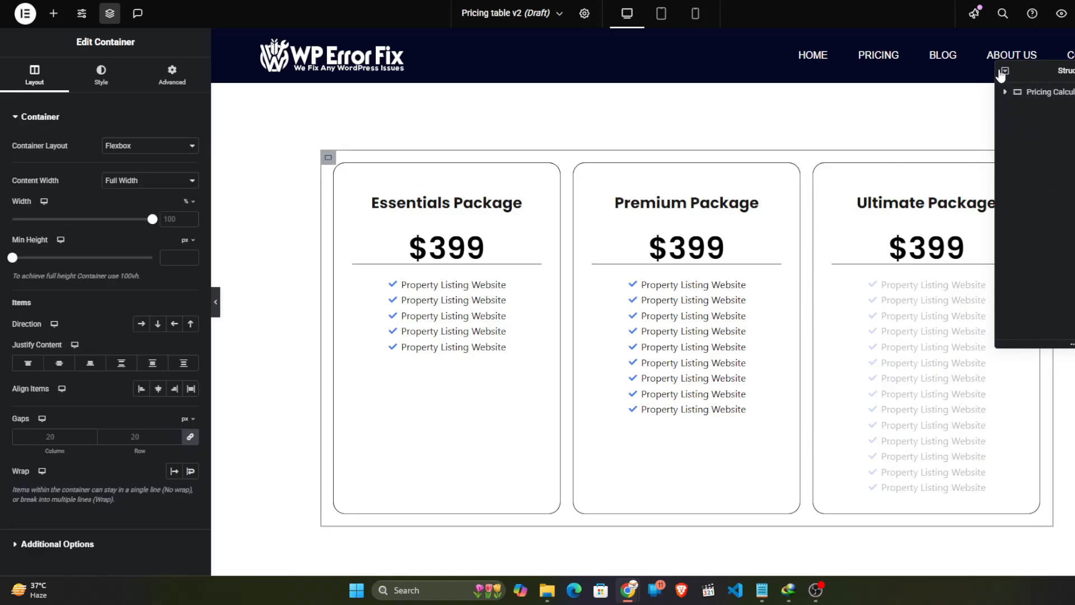
click(1005, 71)
click(1005, 71)
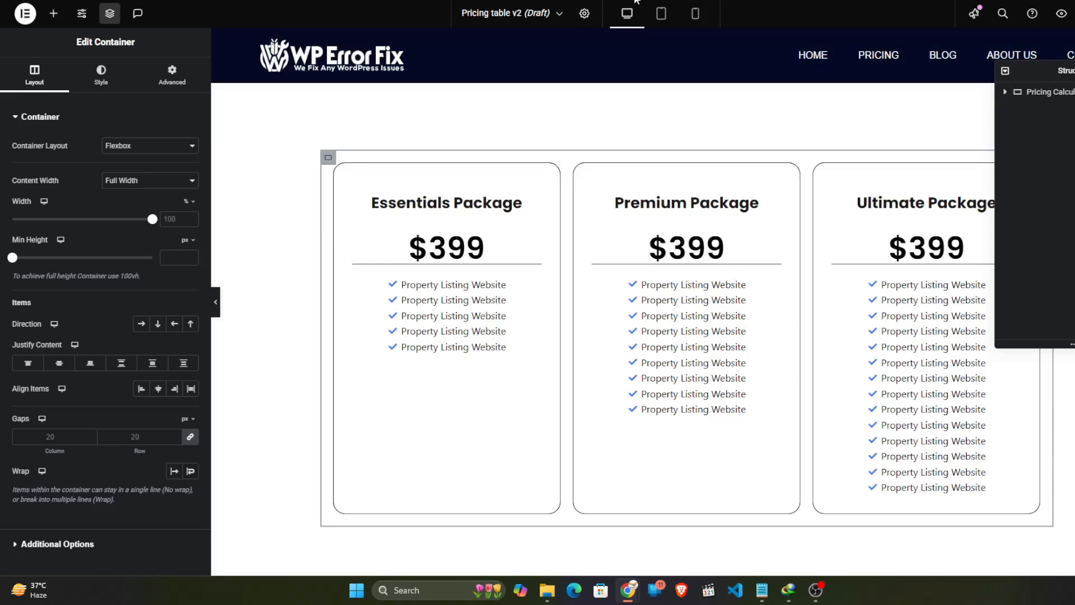
Step: In tablet view, set the line height of the Essentials card's icon list text to 1.2 em
click(675, 14)
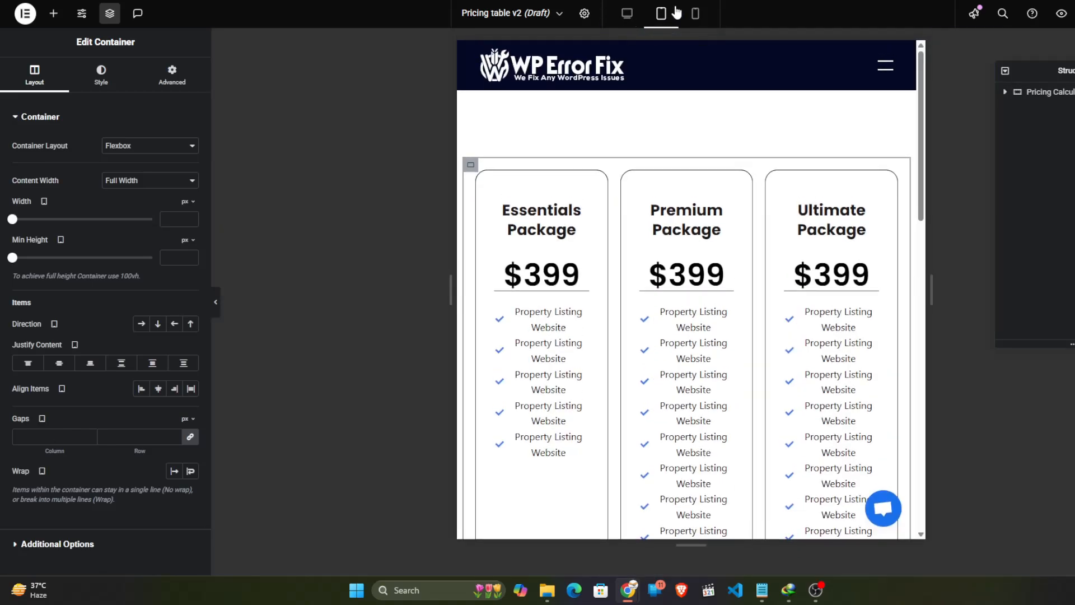
scroll(715, 304, down, 5)
scroll(716, 306, up, 5)
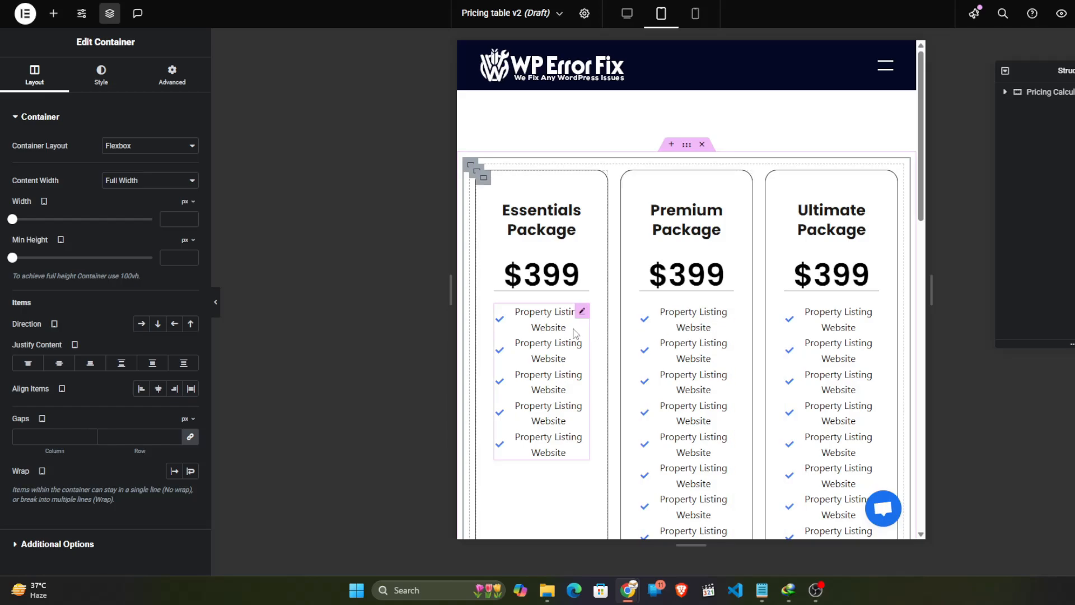
click(716, 334)
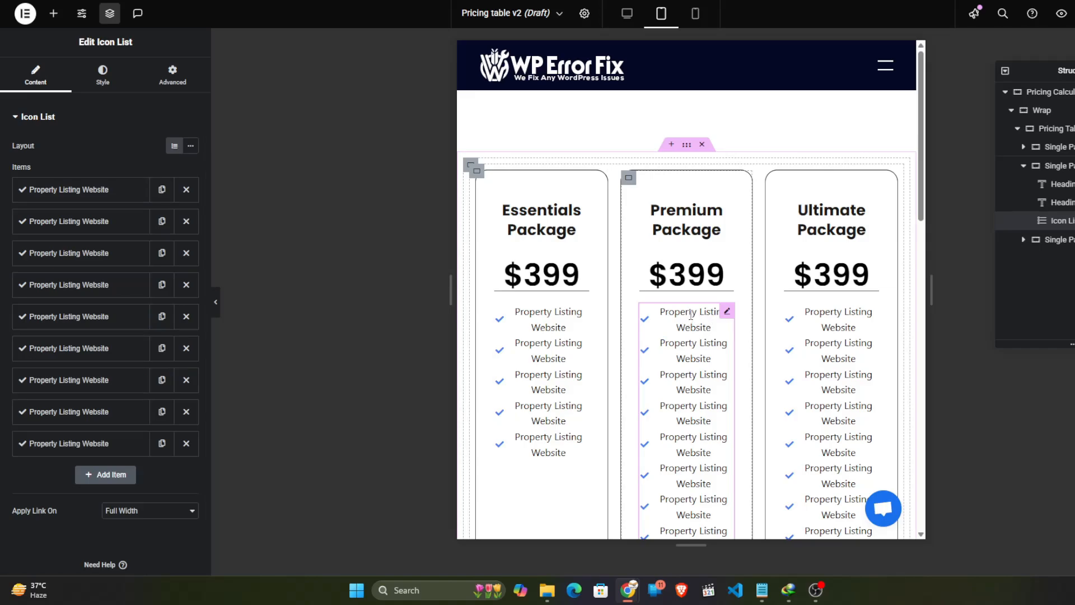
mouse_move(691, 319)
mouse_down()
mouse_move(701, 329)
mouse_move(681, 318)
mouse_up()
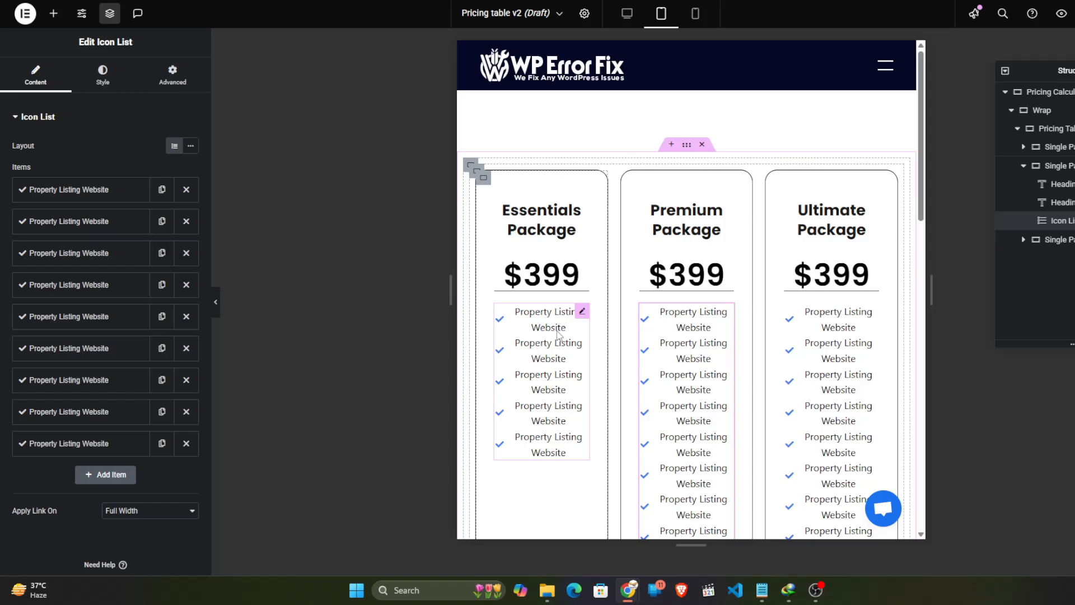
click(582, 313)
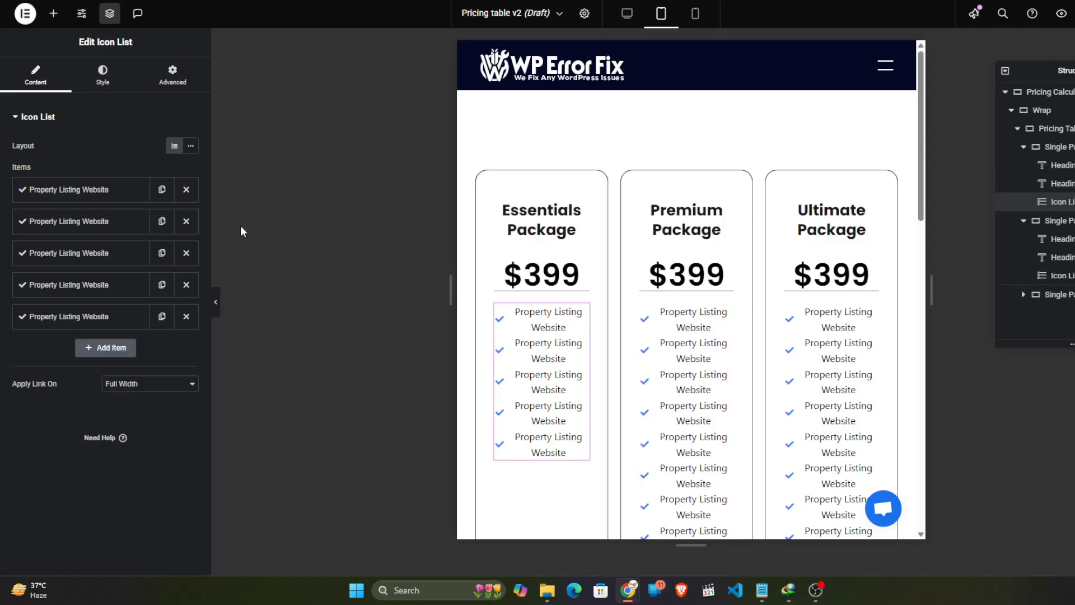
click(104, 75)
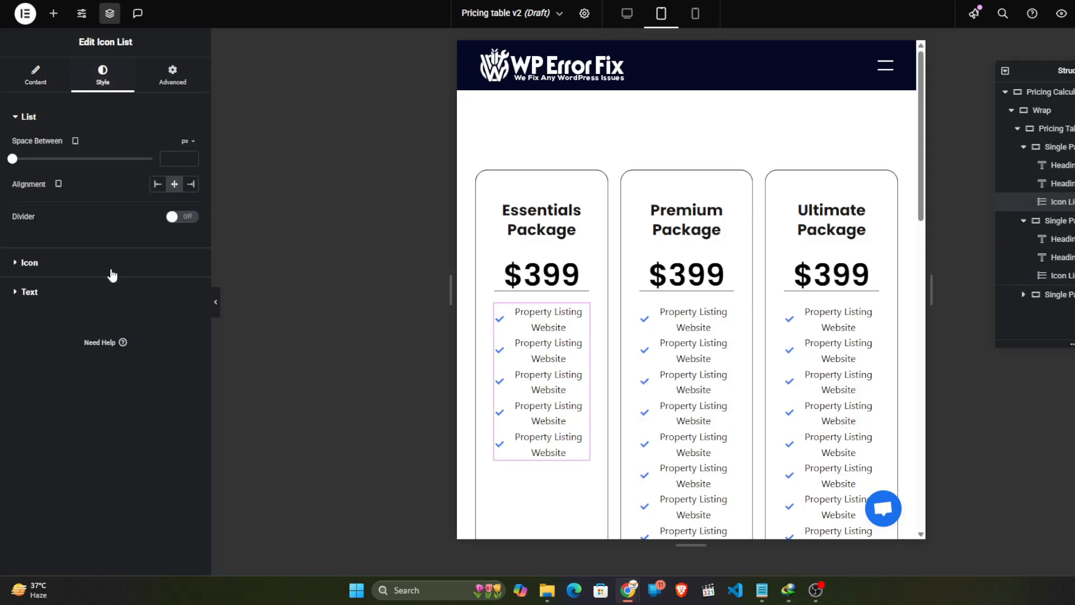
click(52, 288)
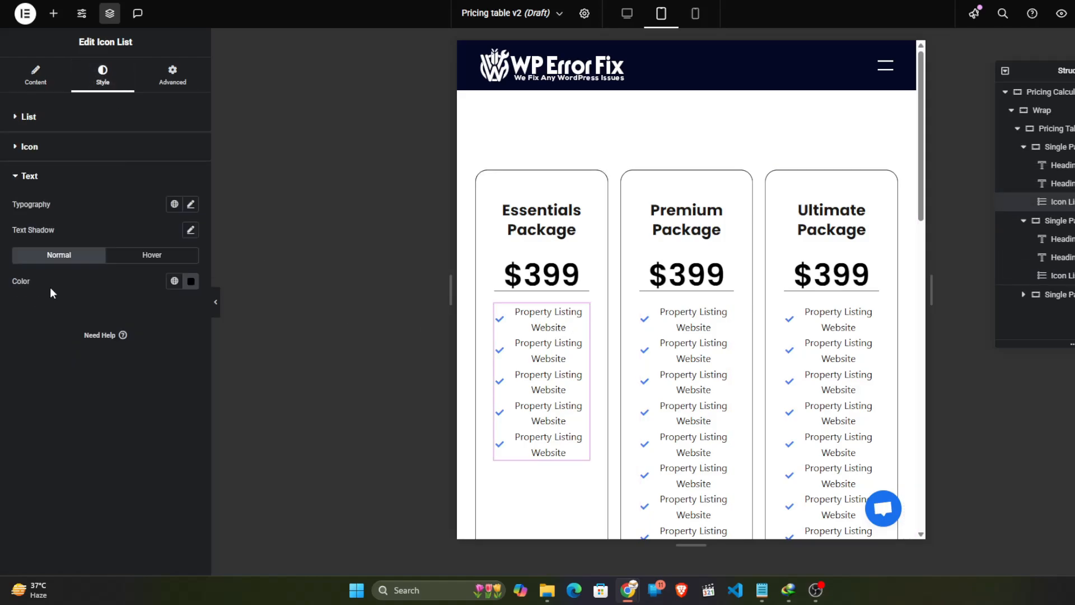
click(191, 205)
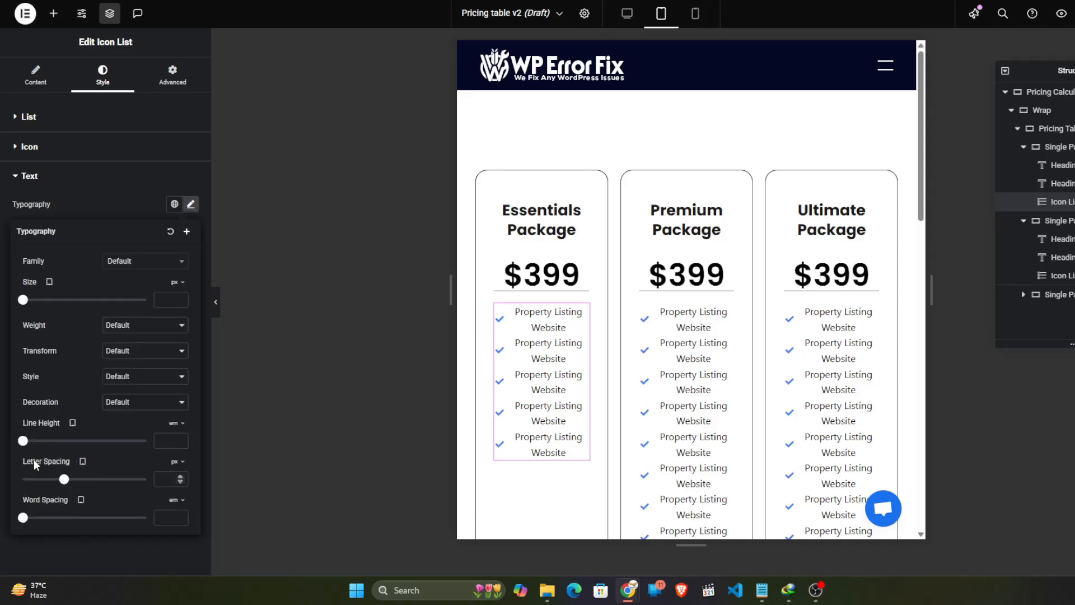
drag(23, 441, 39, 443)
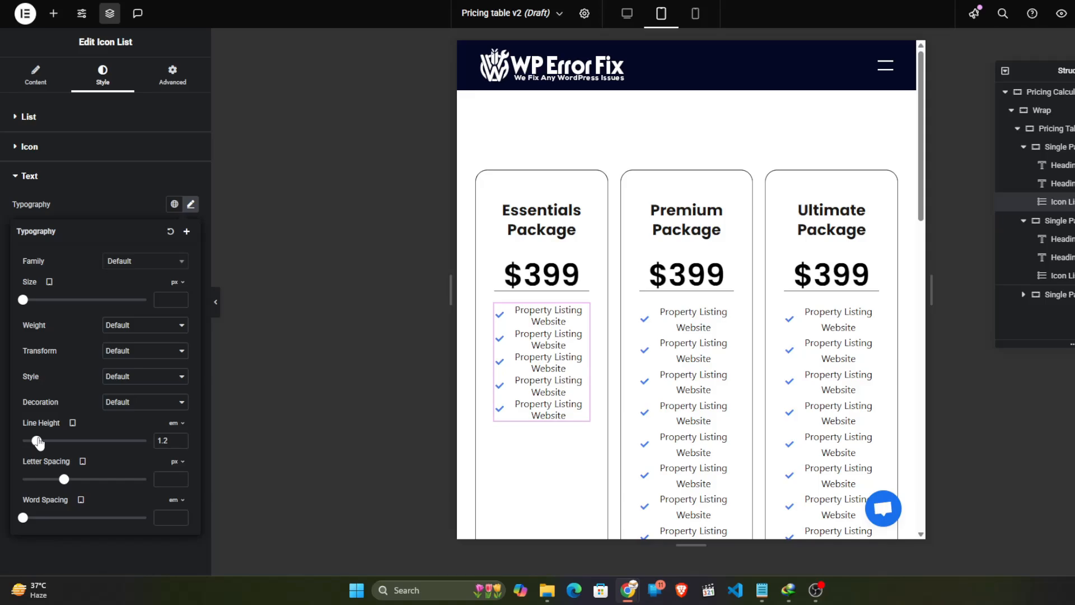
click(542, 344)
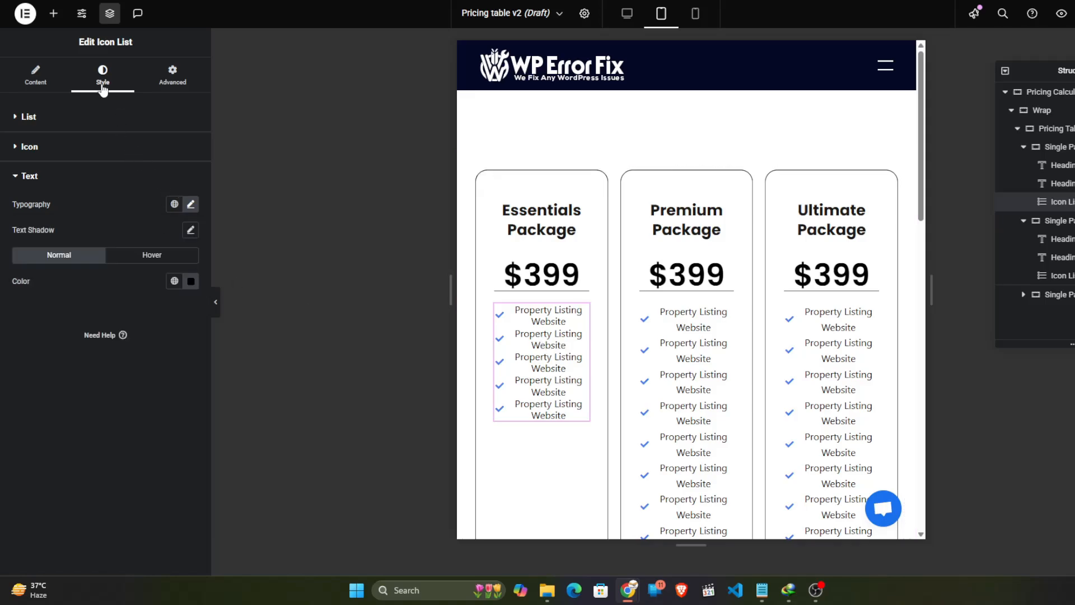
Step: Left-align the Essentials card's icon list in both the tablet and desktop views
click(35, 75)
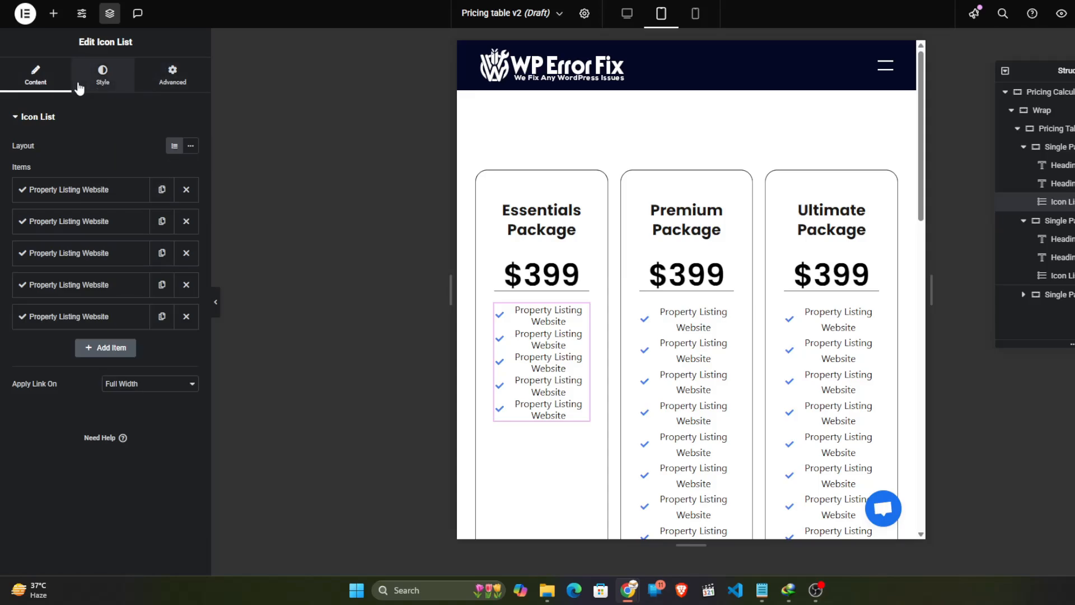
click(103, 75)
click(161, 190)
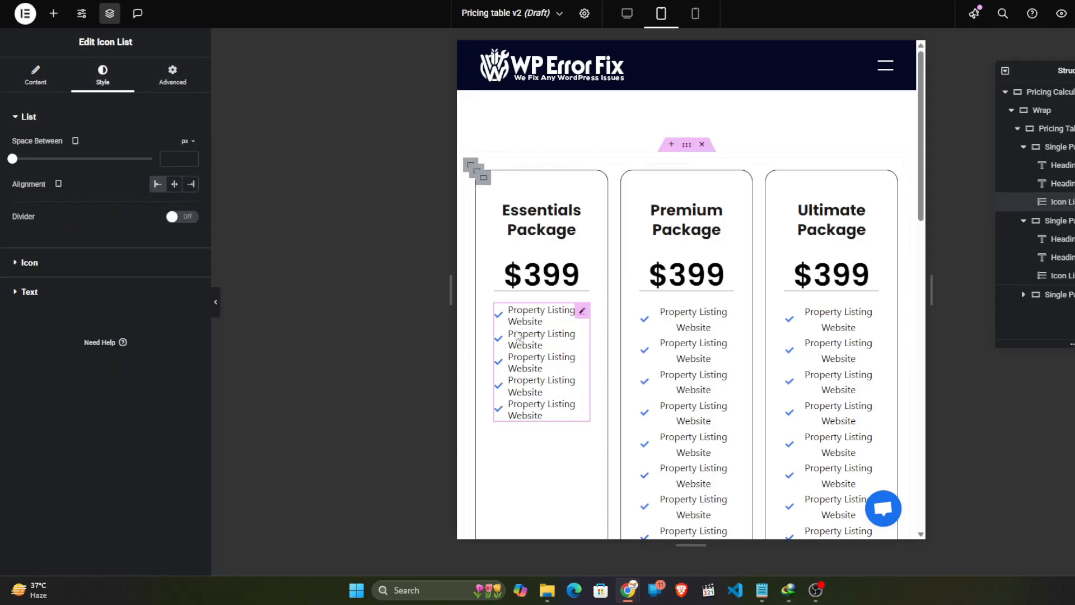
click(626, 13)
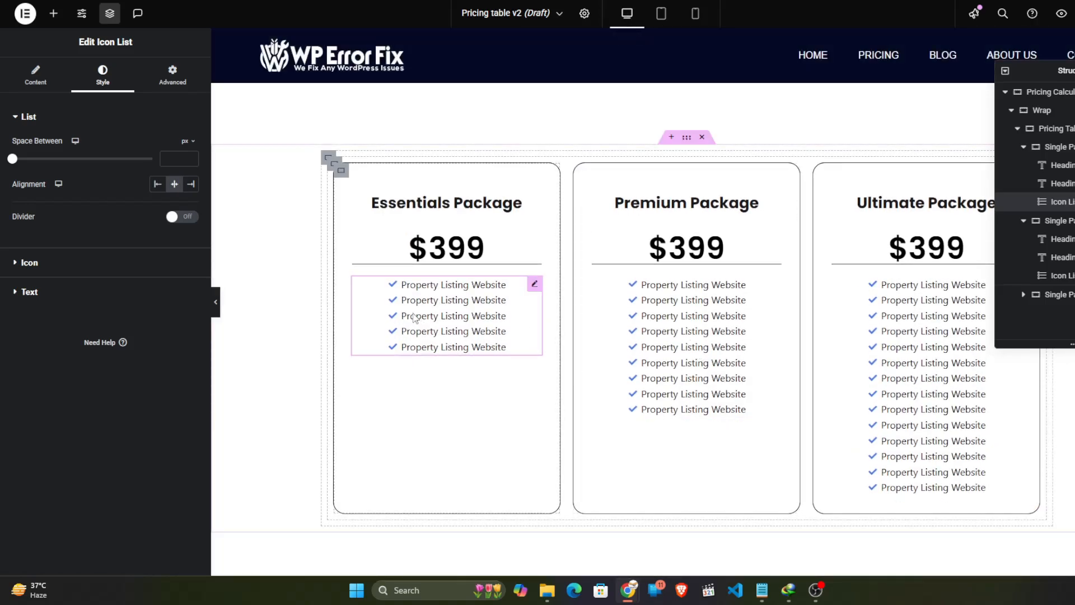
click(162, 188)
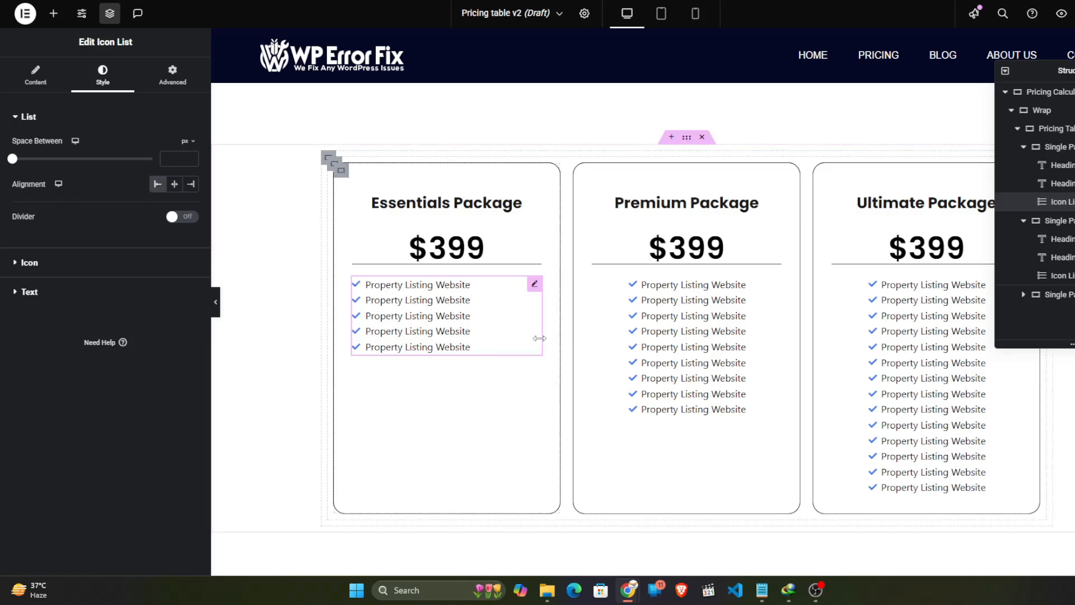
Step: Apply the Essentials card's left-aligned icon list style to the Premium and Ultimate icon lists in desktop view
right_click(437, 323)
click(476, 349)
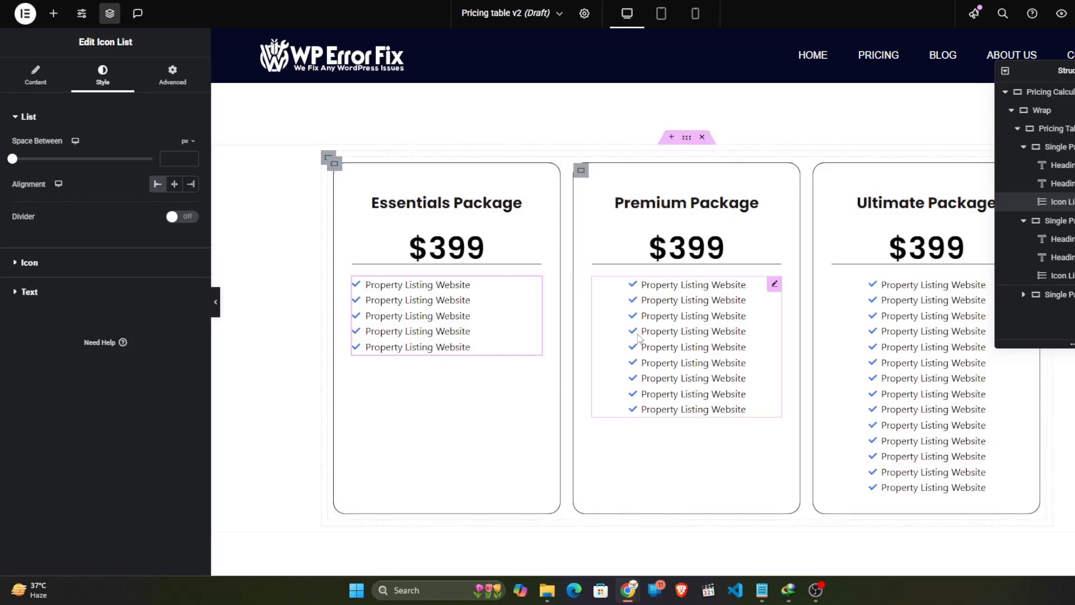
right_click(639, 336)
click(630, 397)
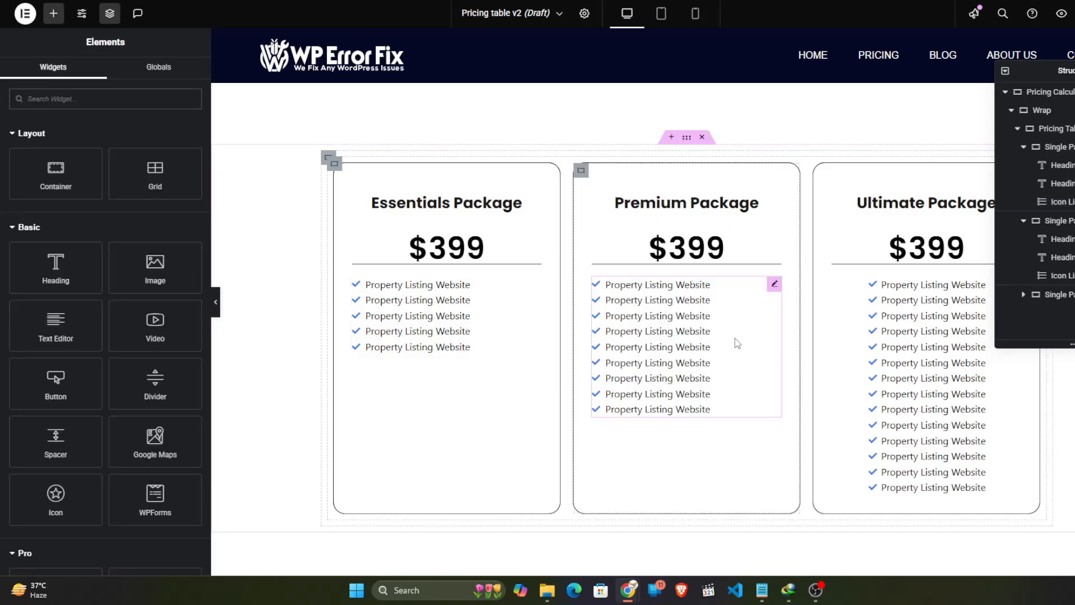
right_click(916, 333)
click(955, 395)
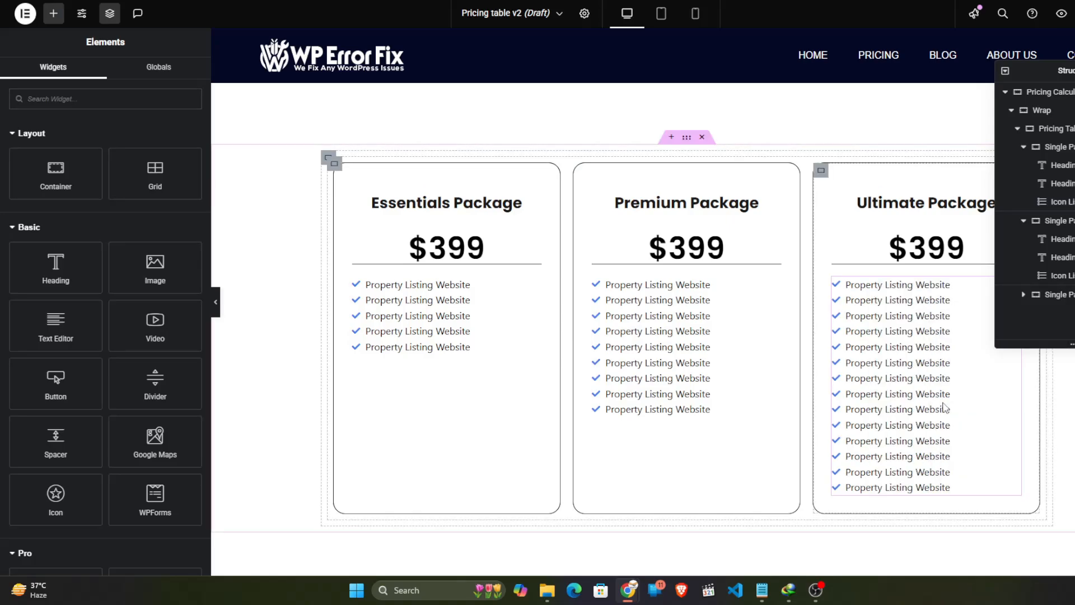
Step: Preview the cards at full width and compare them with the reference pricing page, closing its developer tools
click(215, 302)
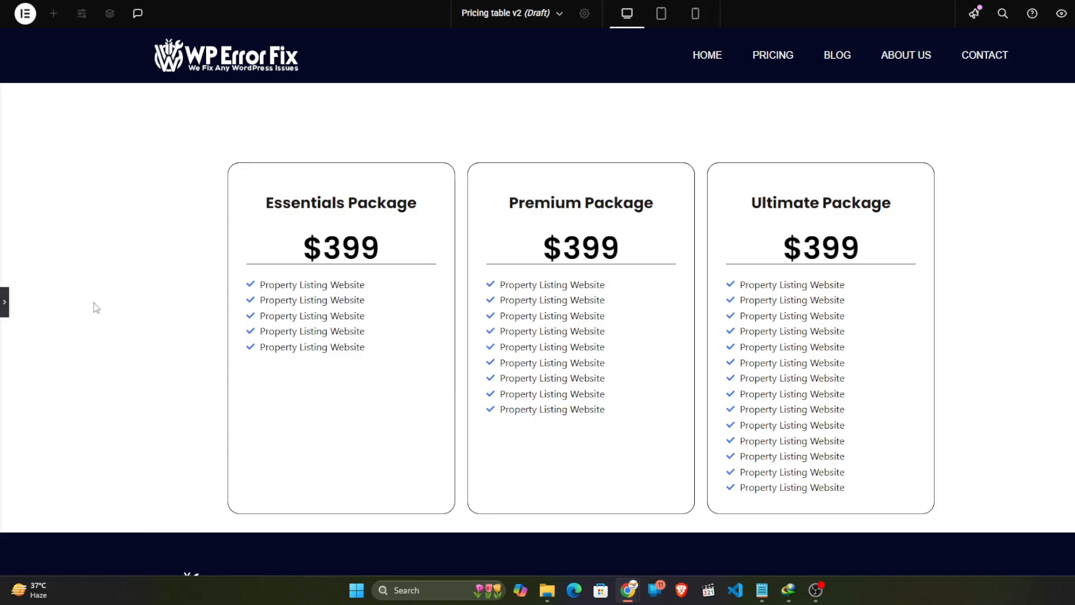
click(6, 302)
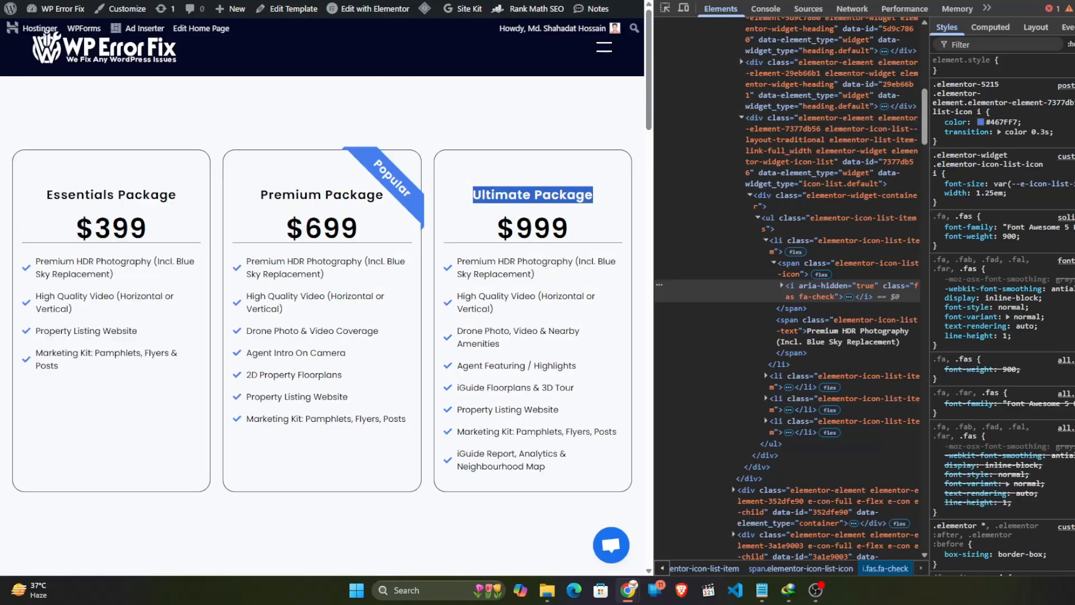
key(F12)
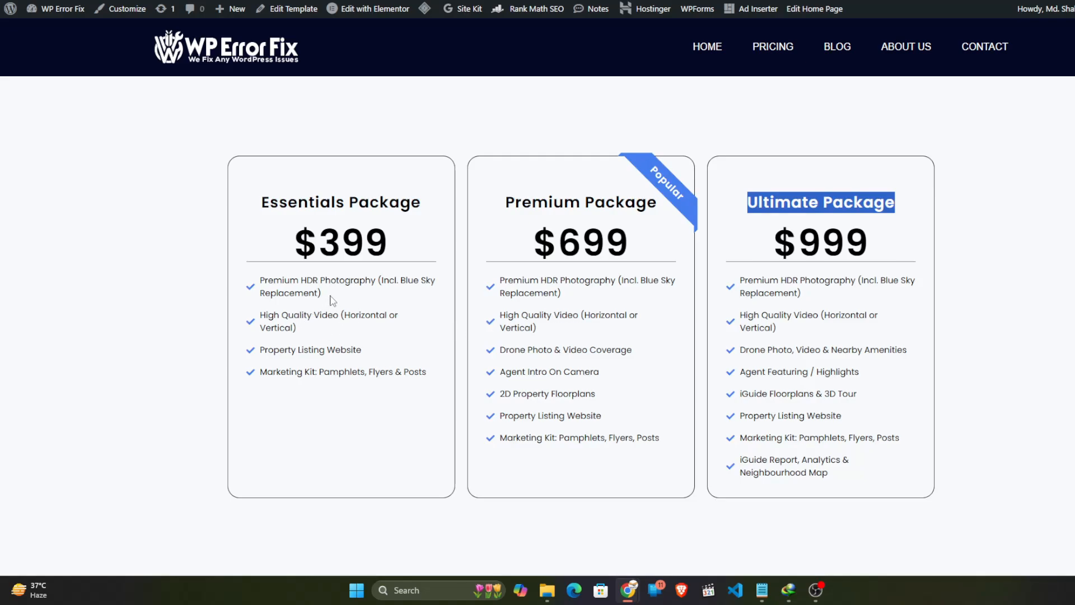
Step: Copy "Premium HDR Photography (Incl. Blue Sky Replacement)" from the reference page into the first item of the Essentials icon list
drag(322, 294, 252, 284)
right_click(274, 279)
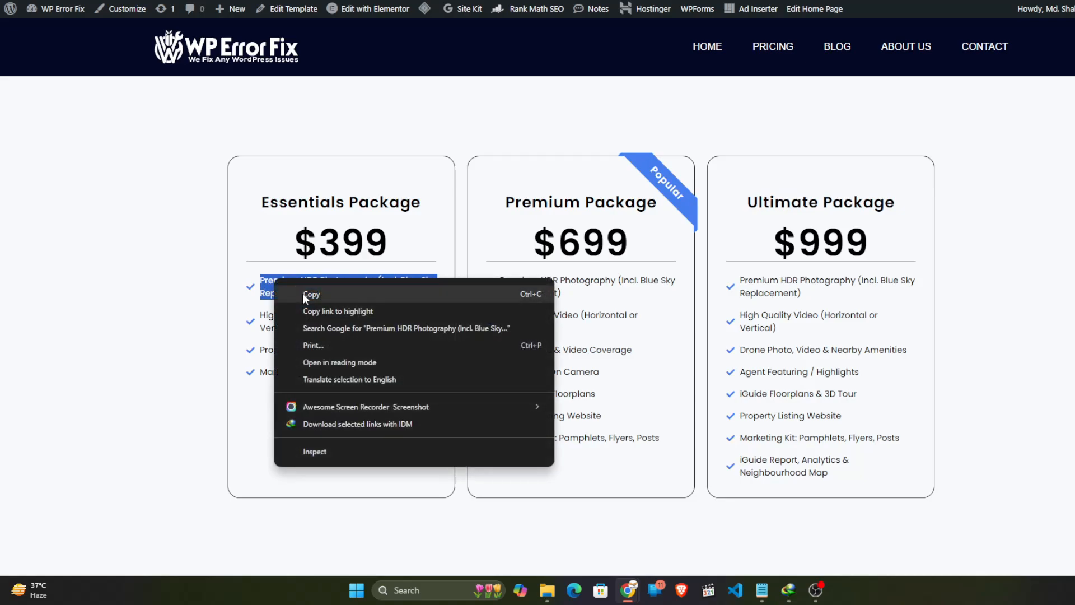
click(304, 295)
click(387, 1)
click(439, 287)
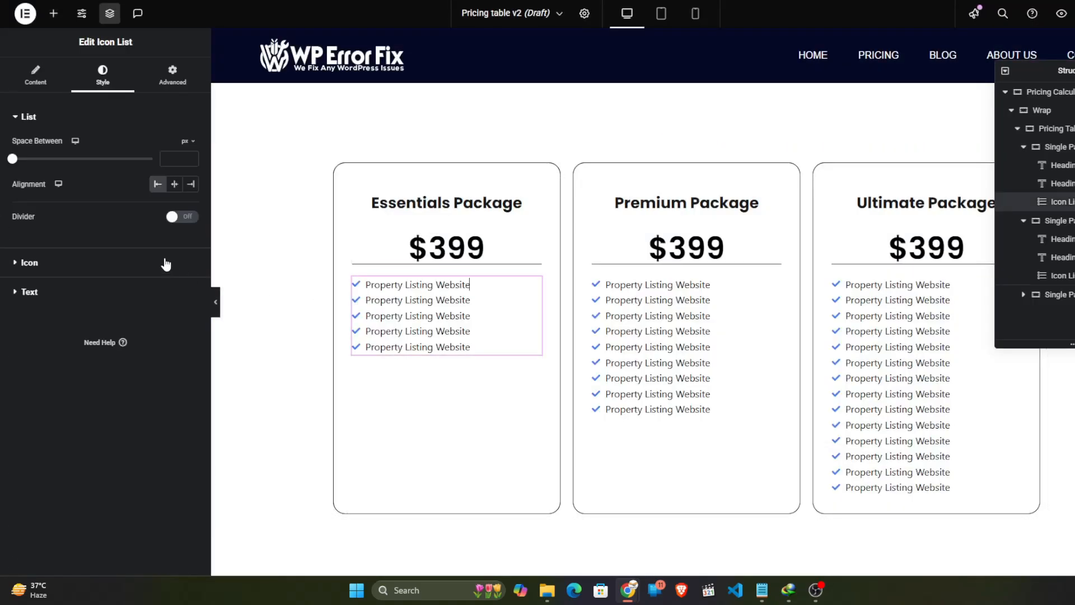
click(35, 75)
click(90, 189)
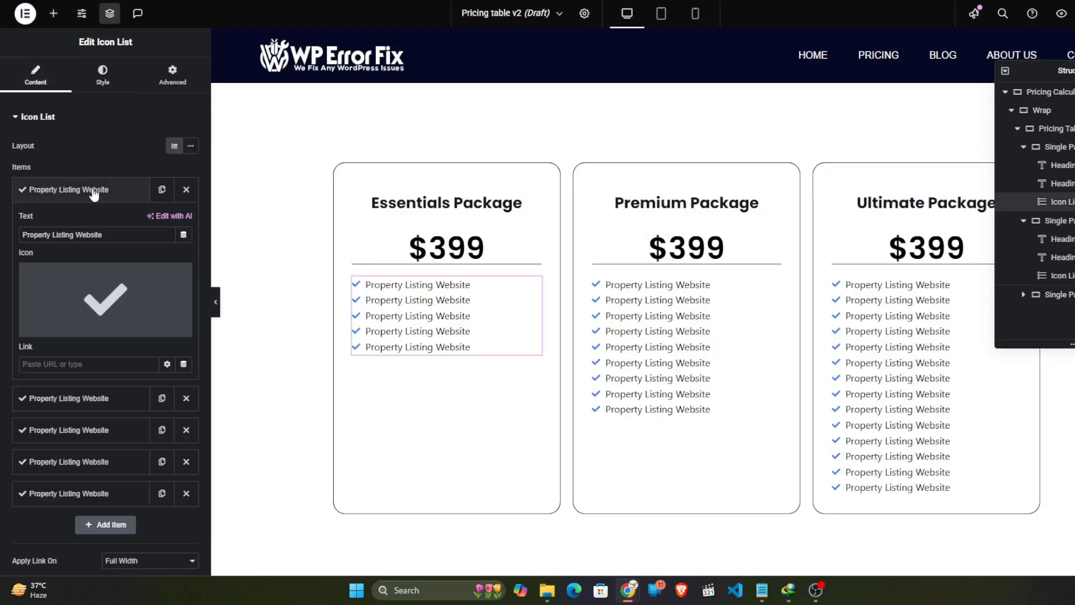
triple_click(122, 234)
key(ctrl+v)
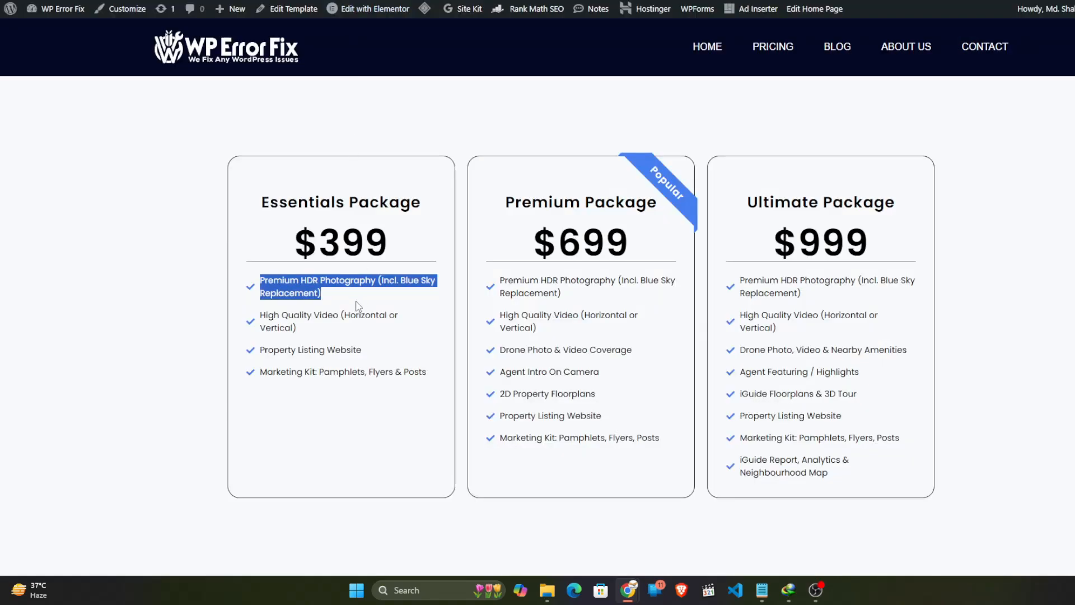
Step: Replace the second Essentials list item with "High Quality Video (Horizontal or Vertical)" from the reference page
triple_click(298, 330)
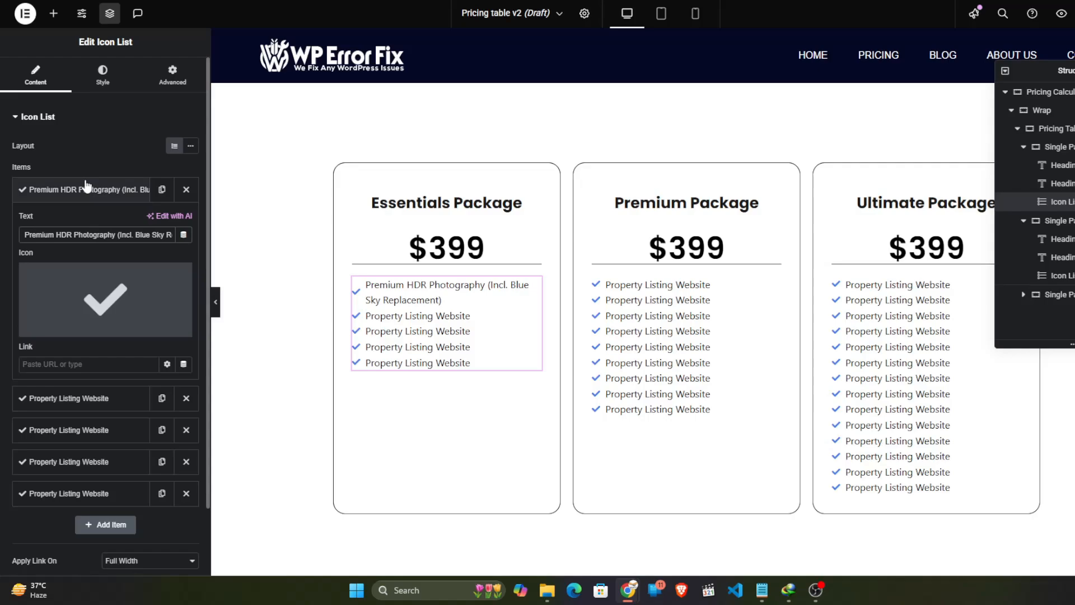
click(84, 189)
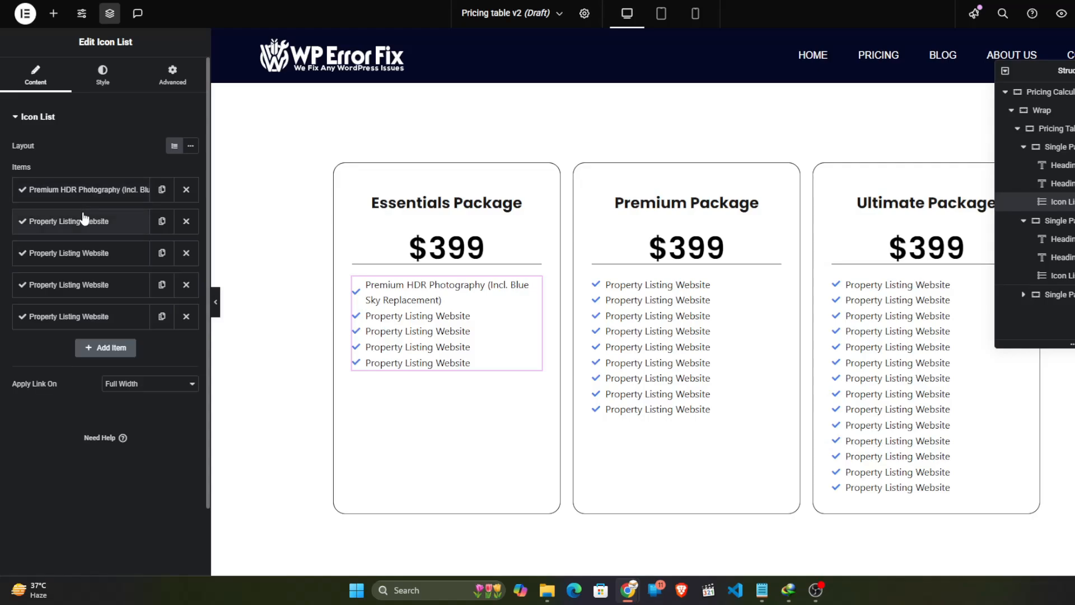
click(84, 220)
triple_click(64, 267)
key(ctrl+v)
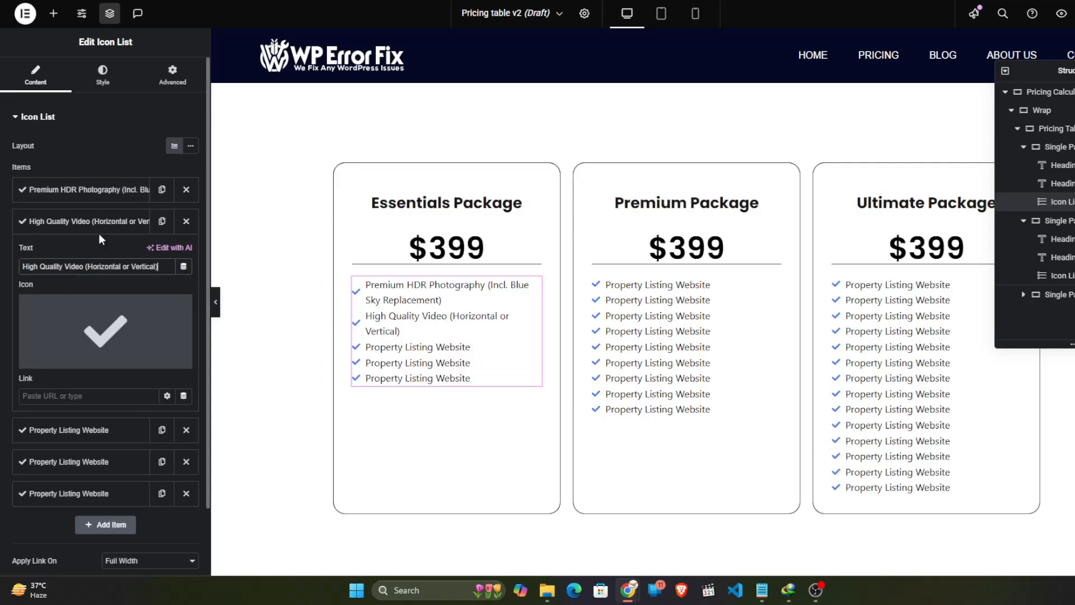
click(84, 221)
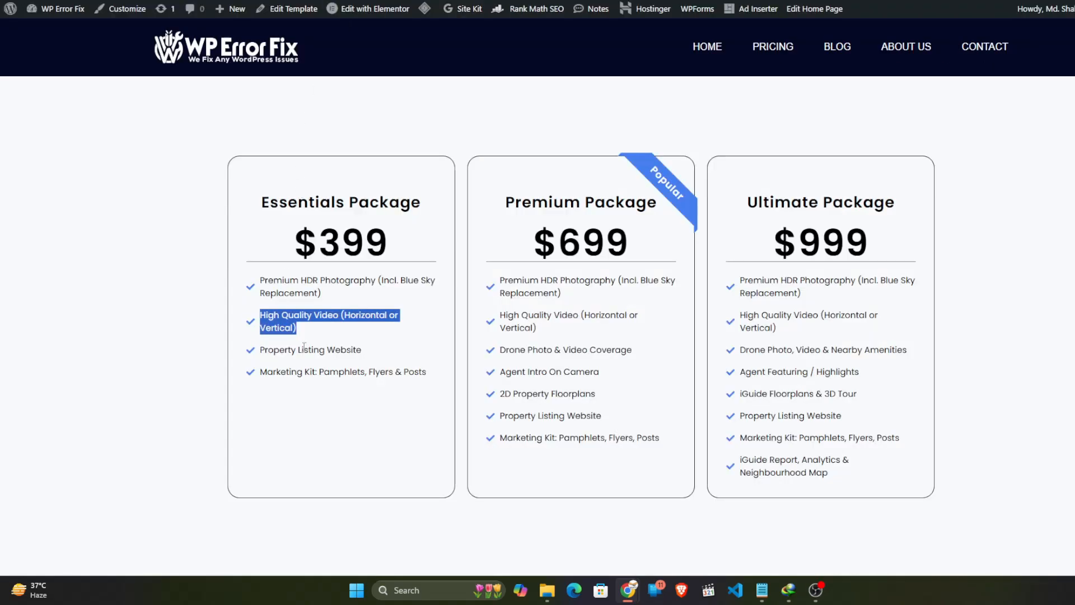
Step: Copy "Property Listing Website" from the reference page into the fourth Essentials list item
triple_click(304, 350)
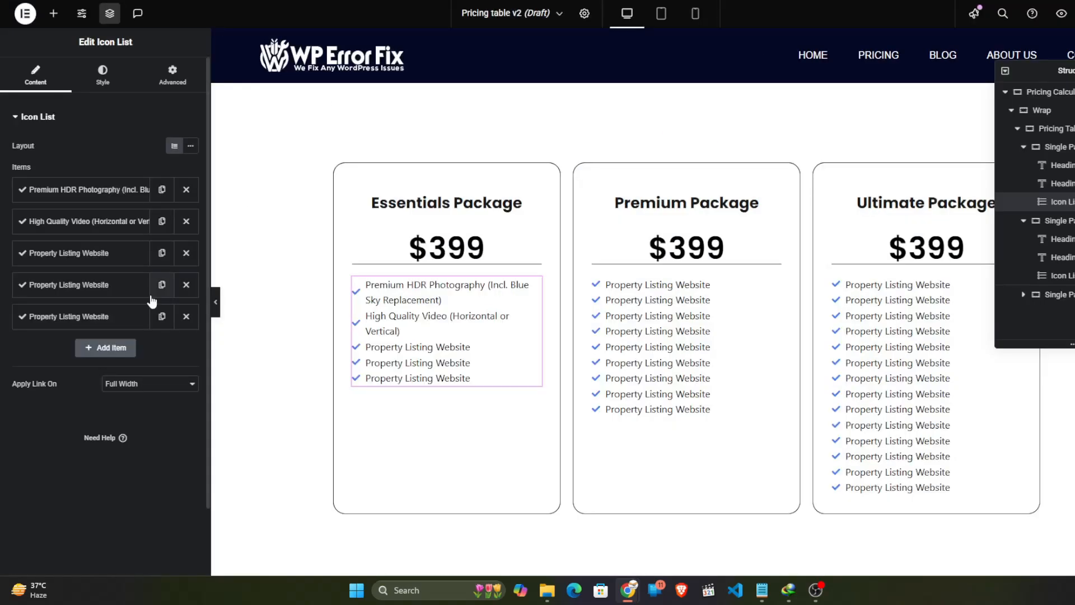
click(84, 284)
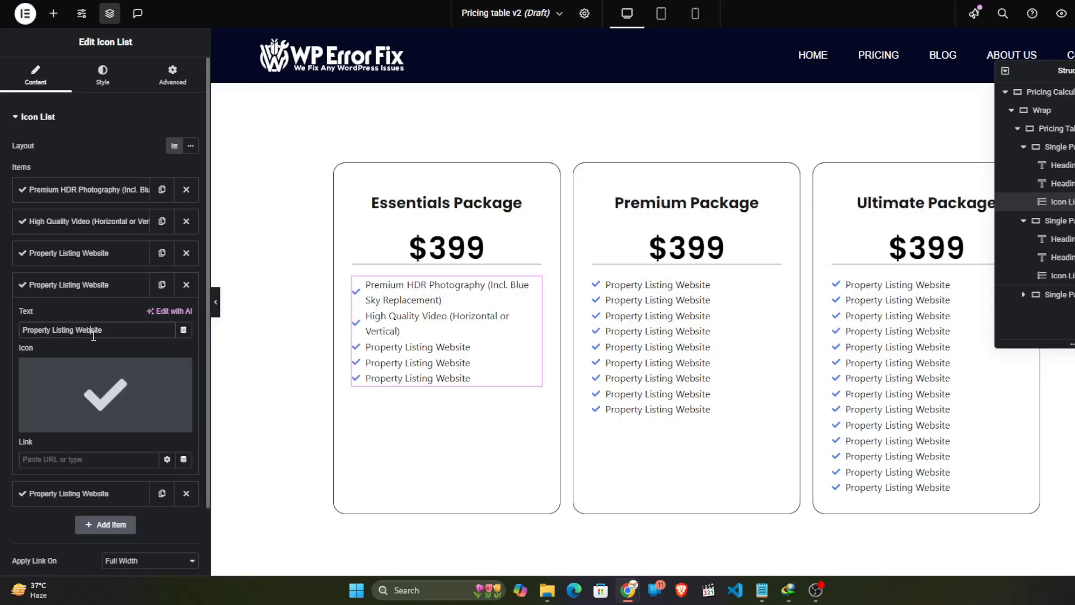
triple_click(94, 336)
key(ctrl+v)
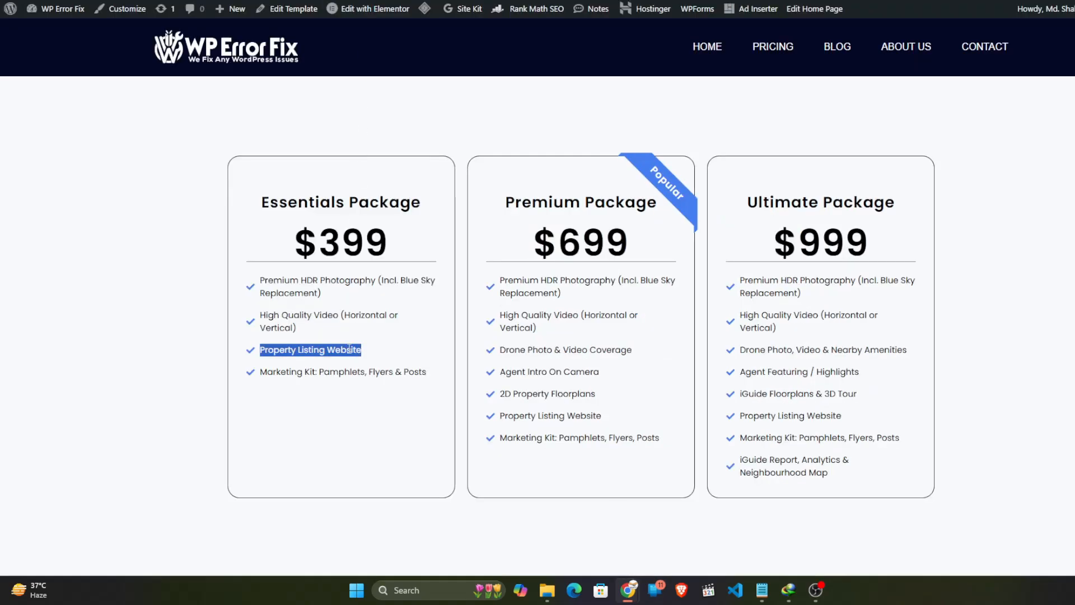
Step: Replace the fourth Essentials list item with the reference's "Marketing Kit: Pamphlets, Flyers & Posts" and delete the fifth item
triple_click(343, 372)
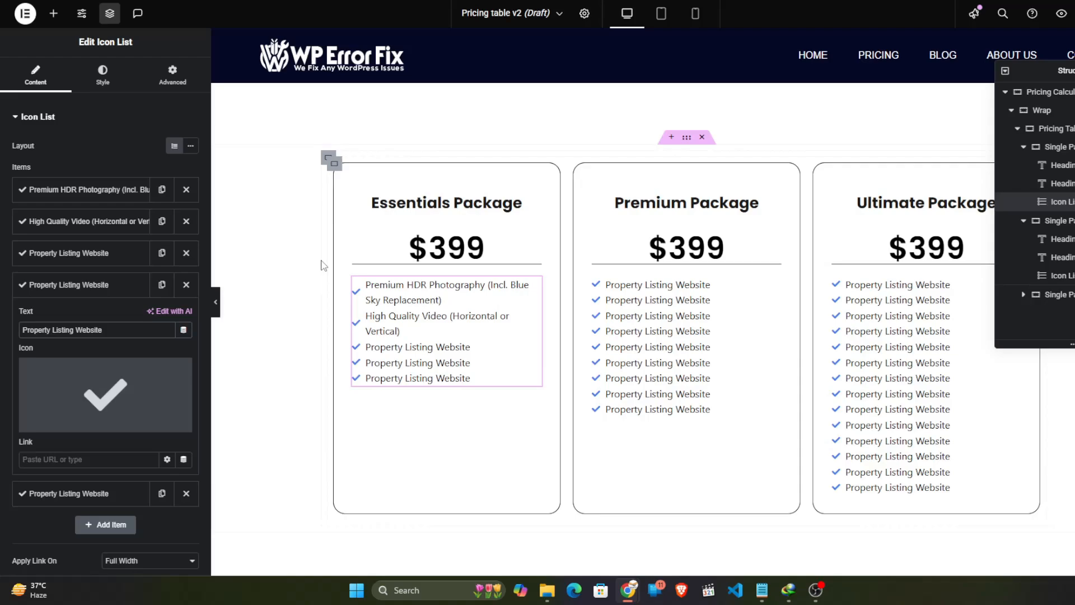
click(78, 278)
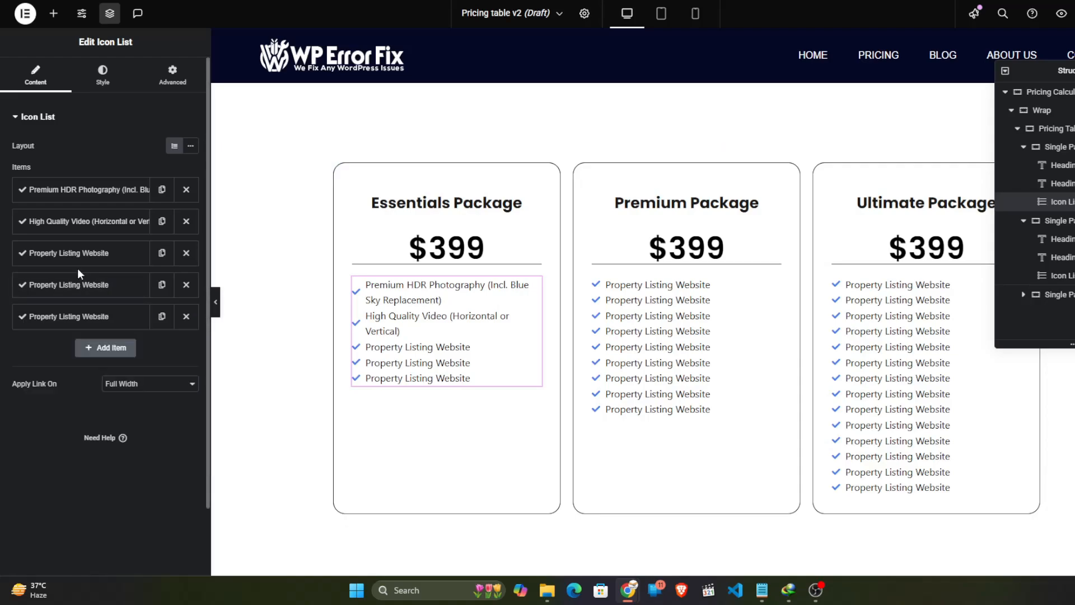
click(77, 284)
drag(103, 330, 21, 330)
key(ctrl+v)
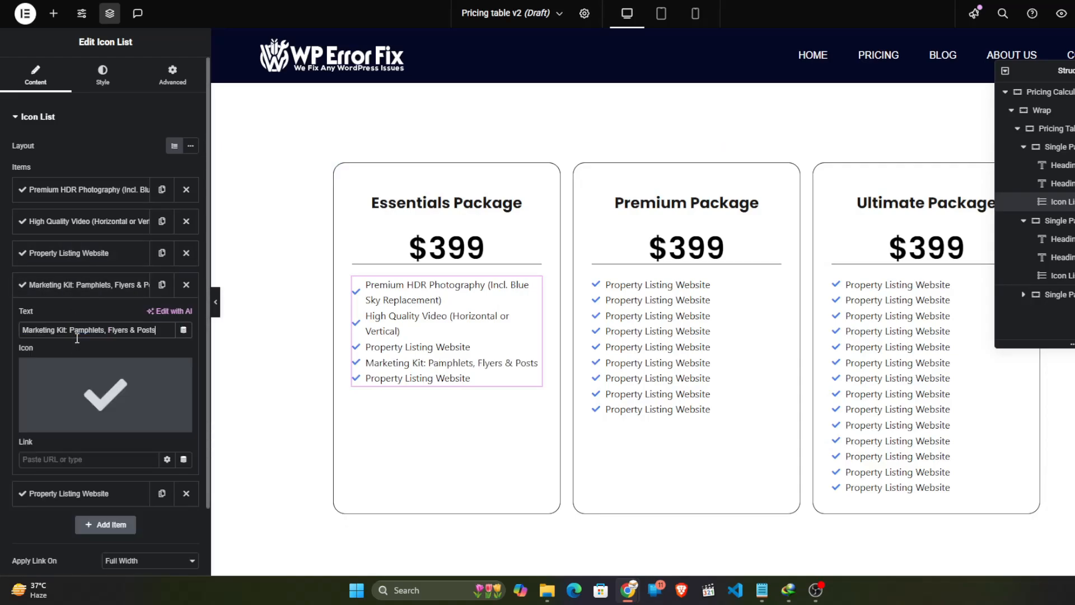
click(104, 285)
click(186, 316)
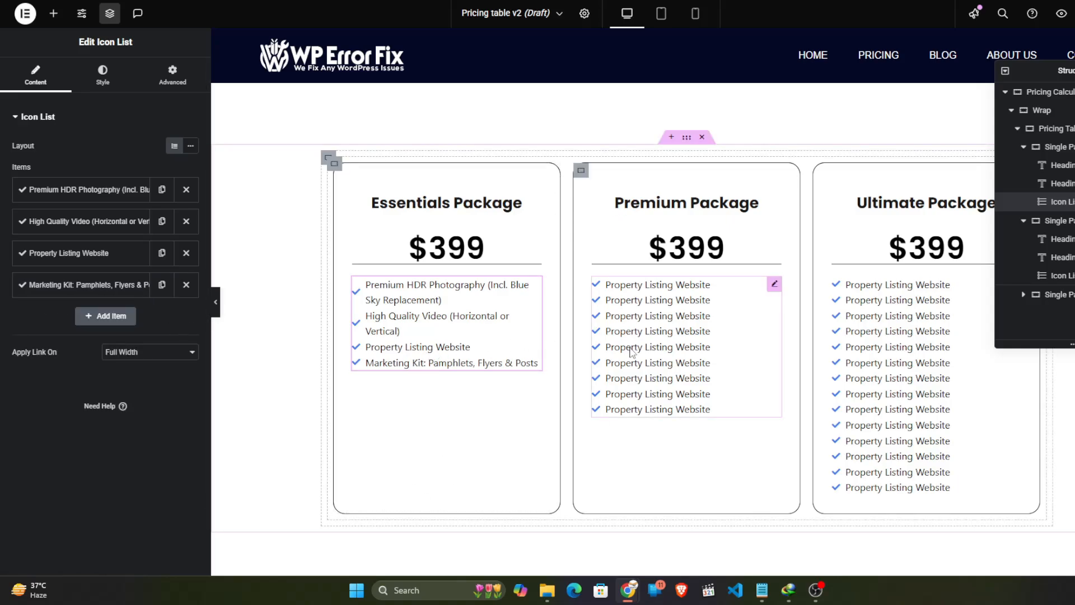
Step: Replace the first Premium list item with "Premium HDR Photography (Incl. Blue Sky Replacement)" from the reference page's Premium card
click(695, 340)
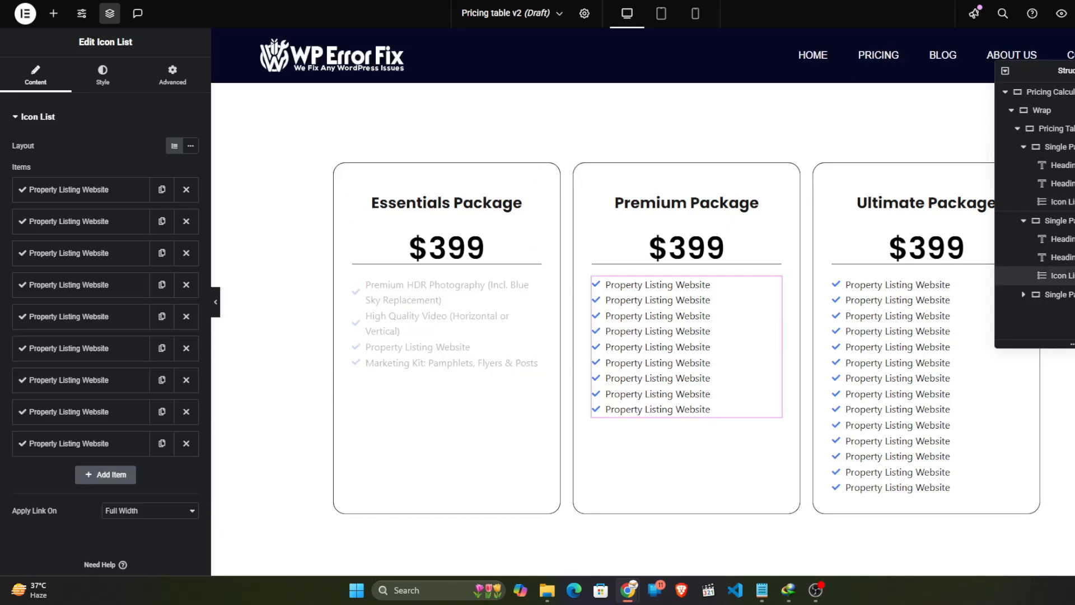
click(336, 1)
triple_click(541, 297)
key(ctrl+c)
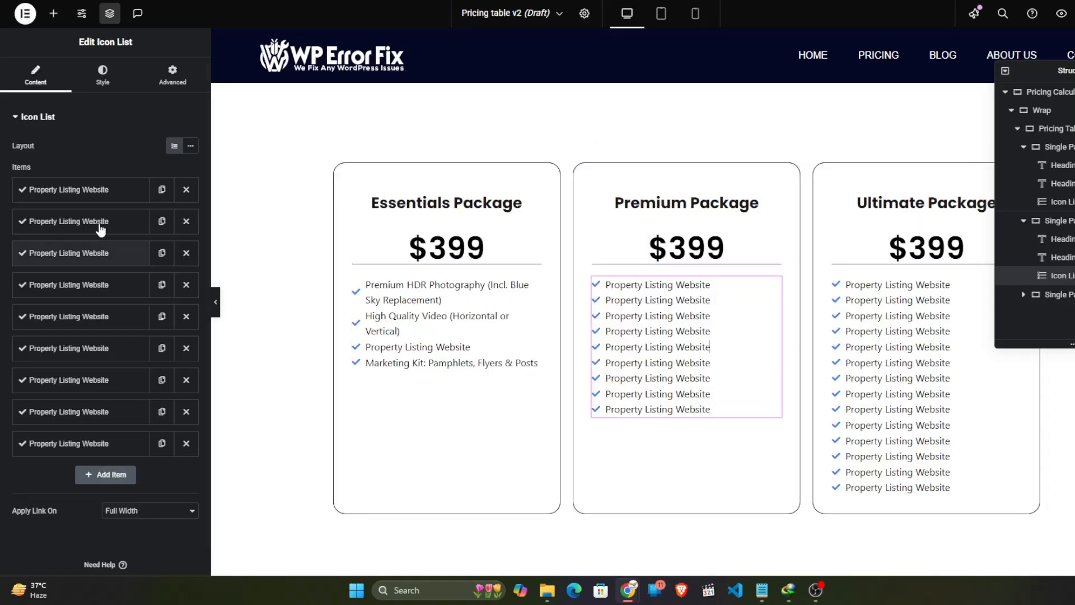
click(93, 189)
triple_click(96, 235)
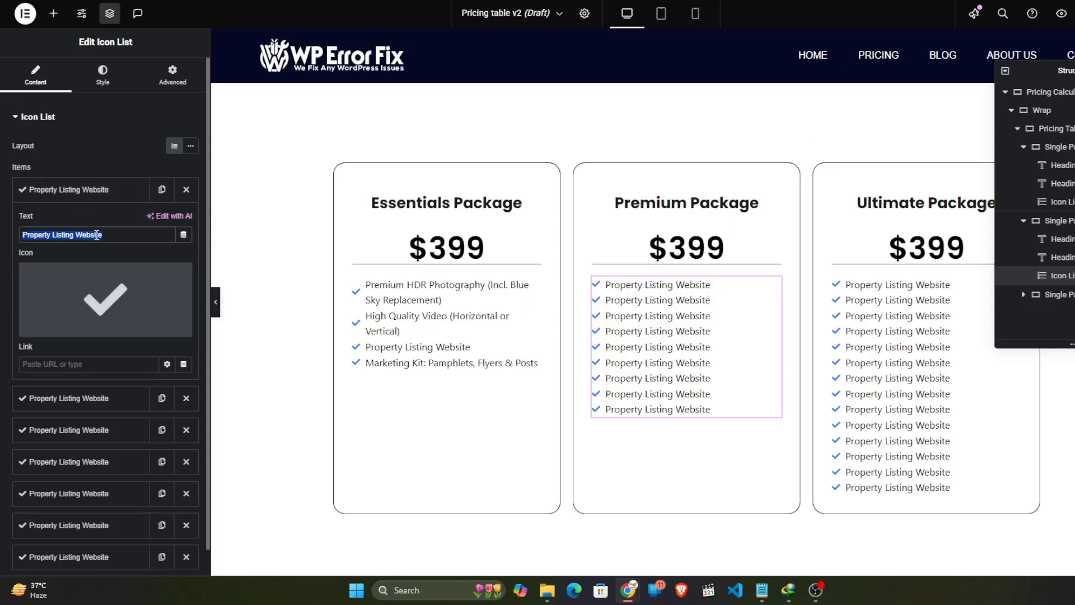
key(ctrl+v)
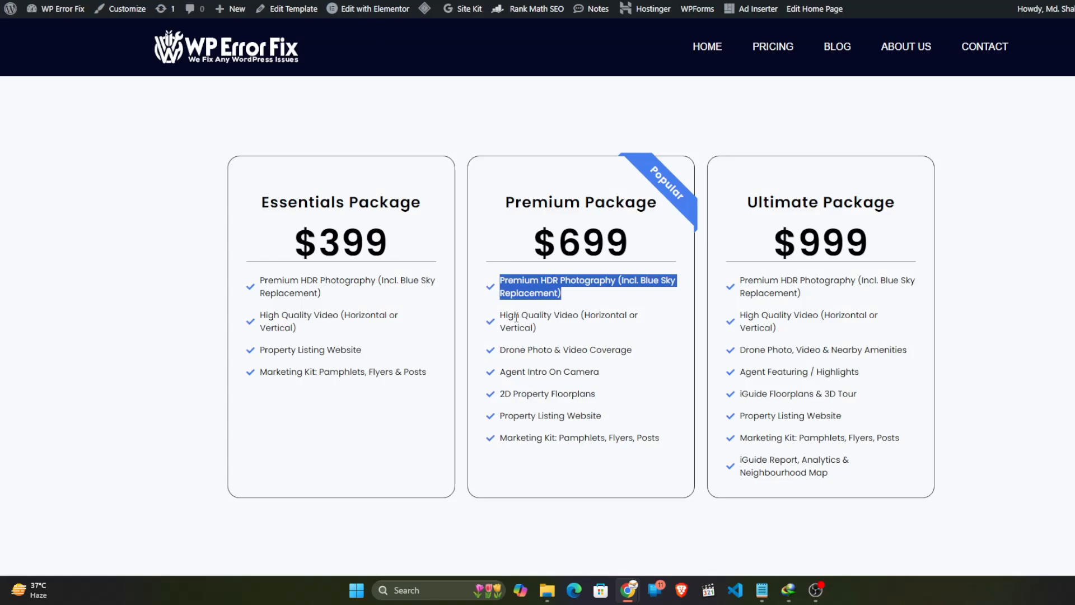
Step: Copy the reference's "High Quality Video (Horizontal or Vertical)" text into the second item of the Premium icon list
triple_click(516, 320)
key(ctrl+c)
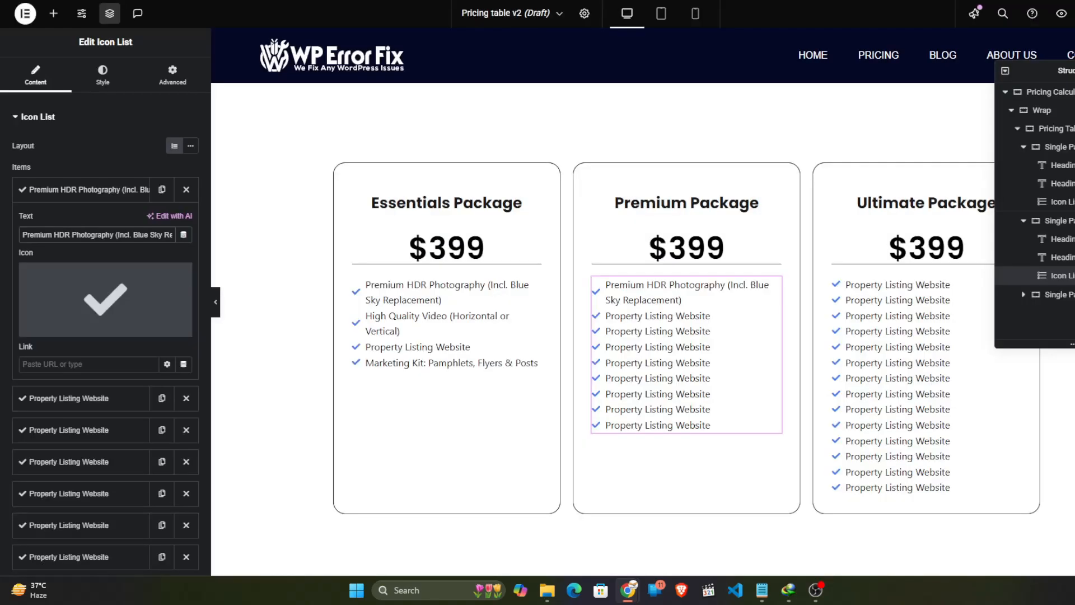
click(72, 190)
click(76, 222)
drag(102, 272, 22, 268)
key(ctrl+v)
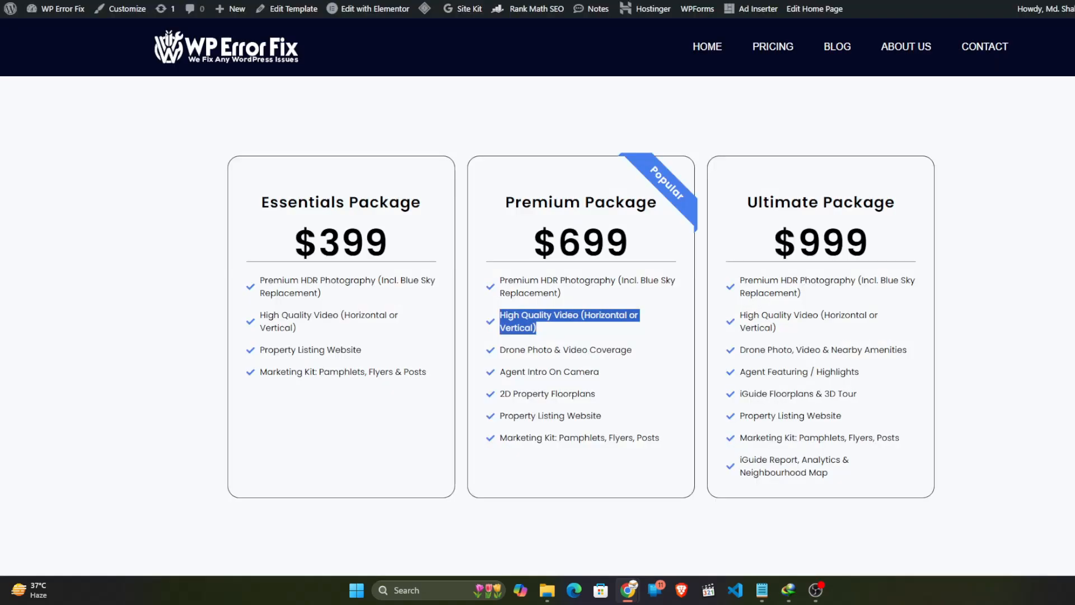
Step: Replace the fourth Ultimate list item with "Drone Photo, Video & Nearby Amenities" from the reference page's Ultimate card
triple_click(772, 349)
key(ctrl+c)
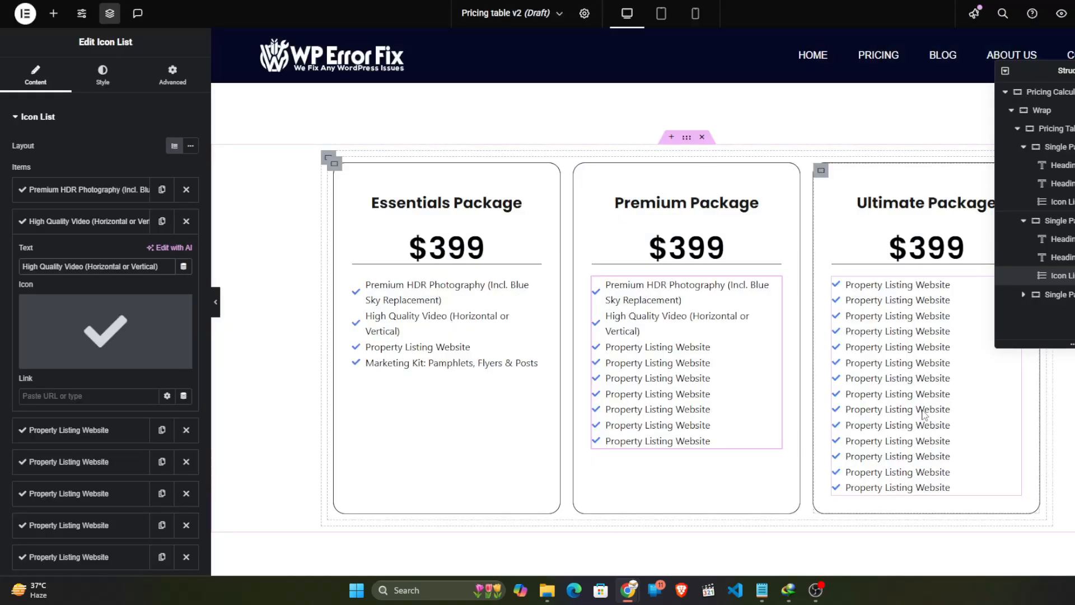
click(924, 416)
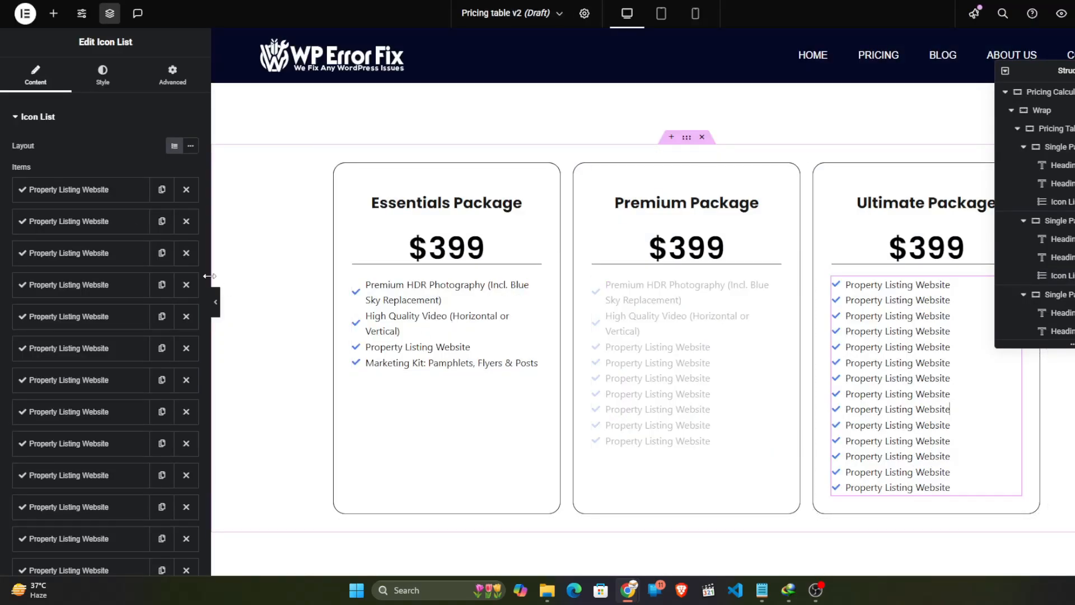
click(68, 285)
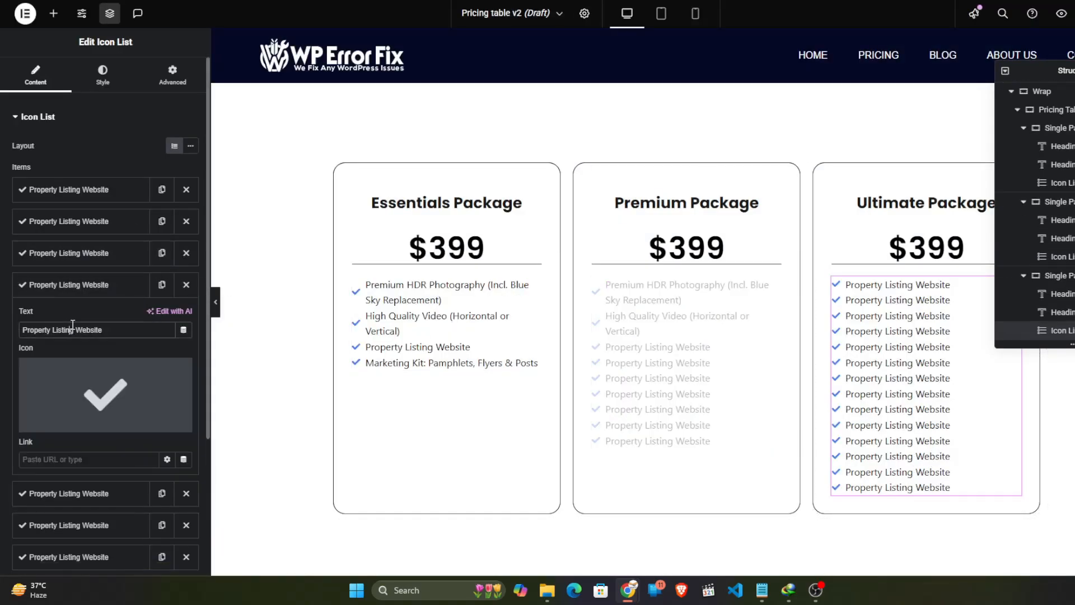
triple_click(97, 332)
key(ctrl+v)
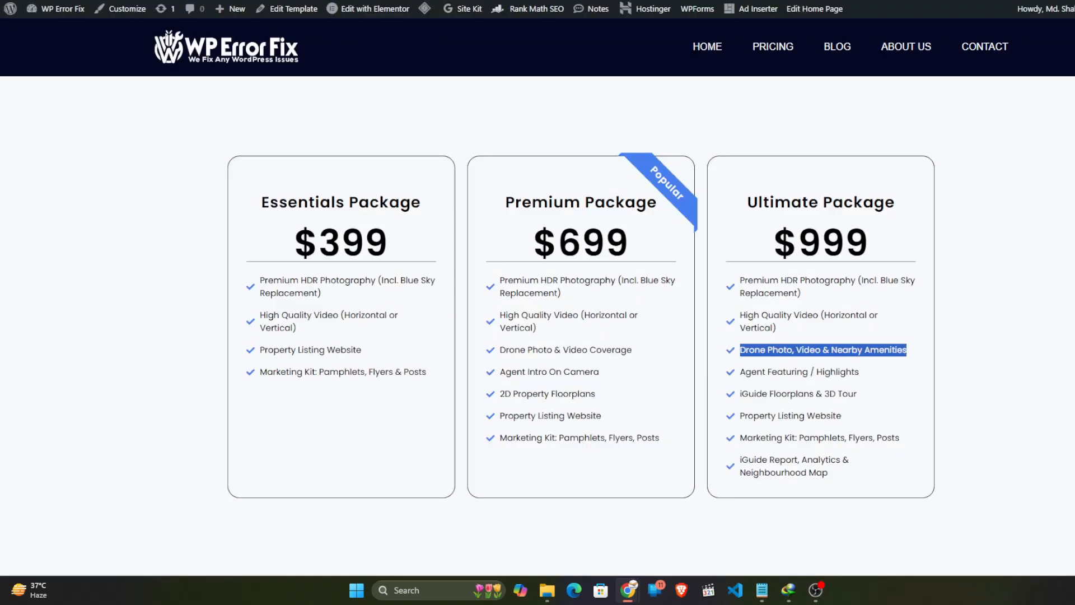
Step: Copy "iGuide Floorplans & 3D Tour" from the reference page into the seventh item of the Ultimate icon list
triple_click(776, 395)
key(ctrl+c)
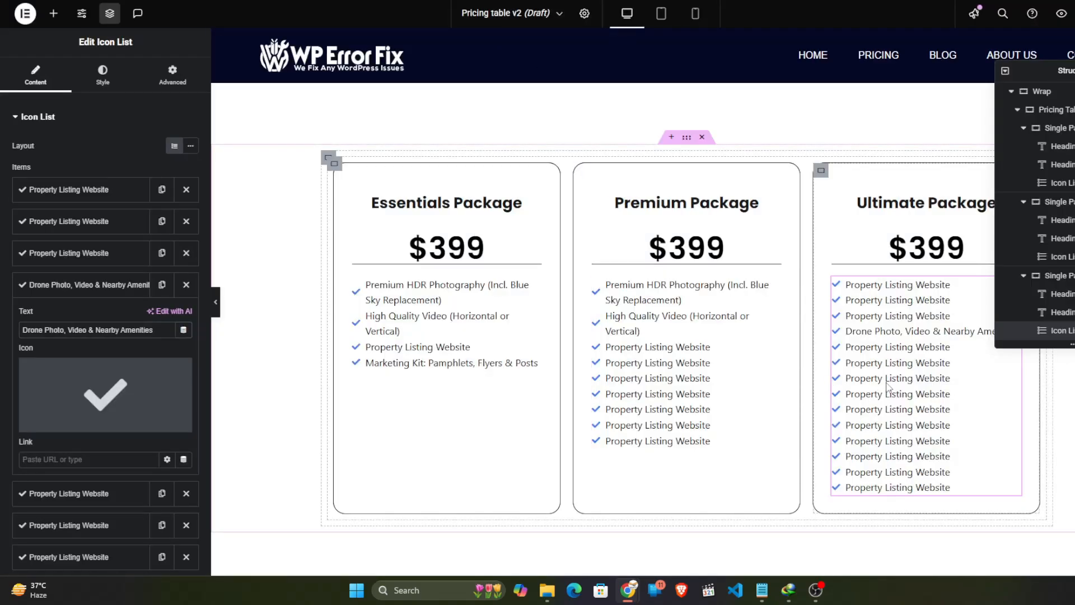
click(84, 286)
click(77, 318)
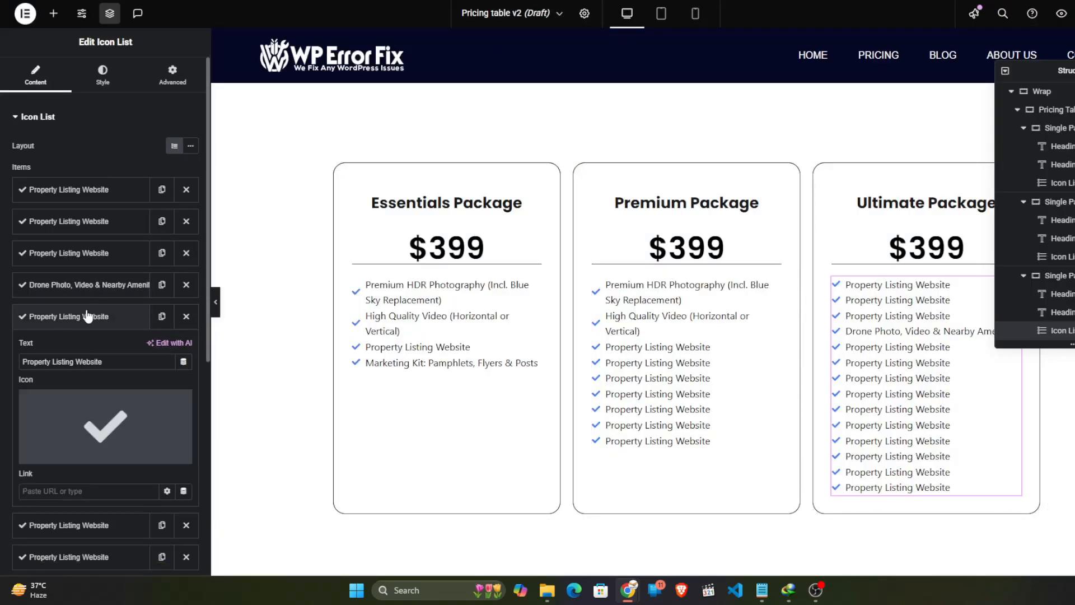
click(85, 316)
click(71, 379)
triple_click(67, 429)
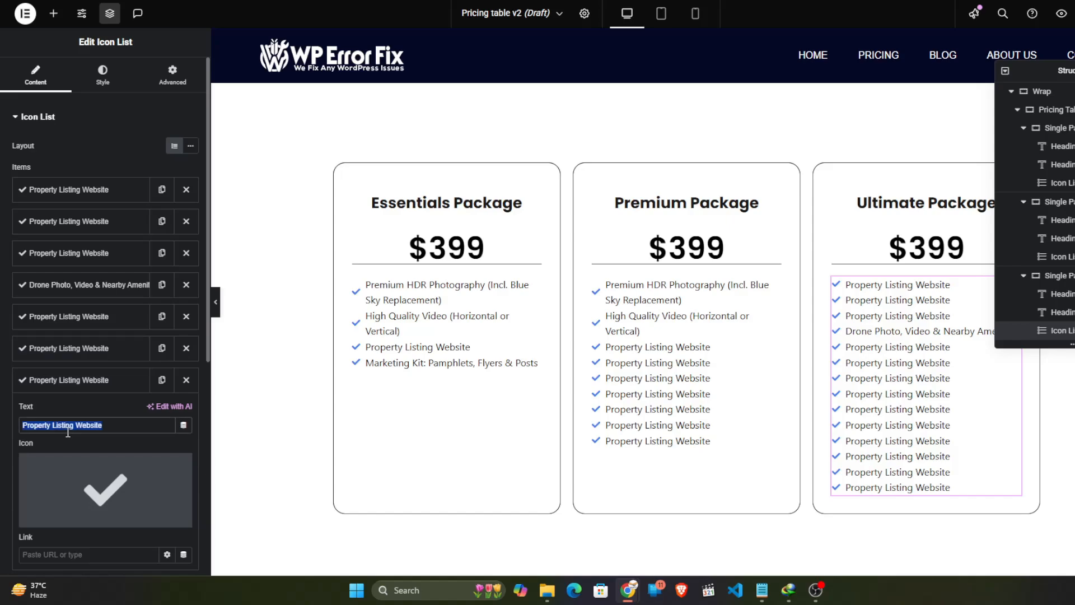
key(ctrl+v)
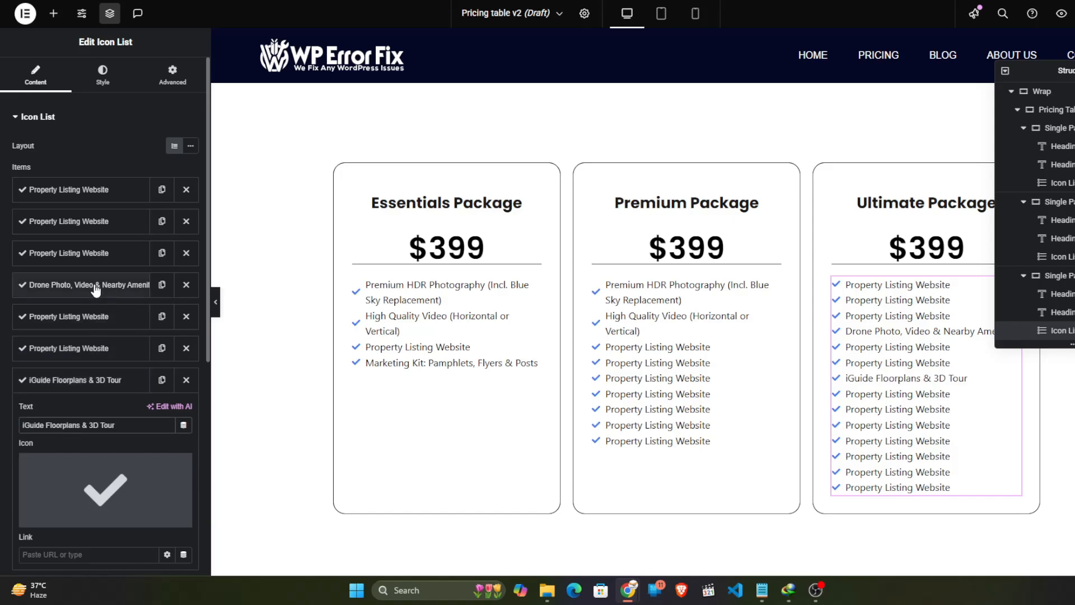
Step: In tablet view, set the space between the Essentials card's icon list items to 21 px
click(215, 301)
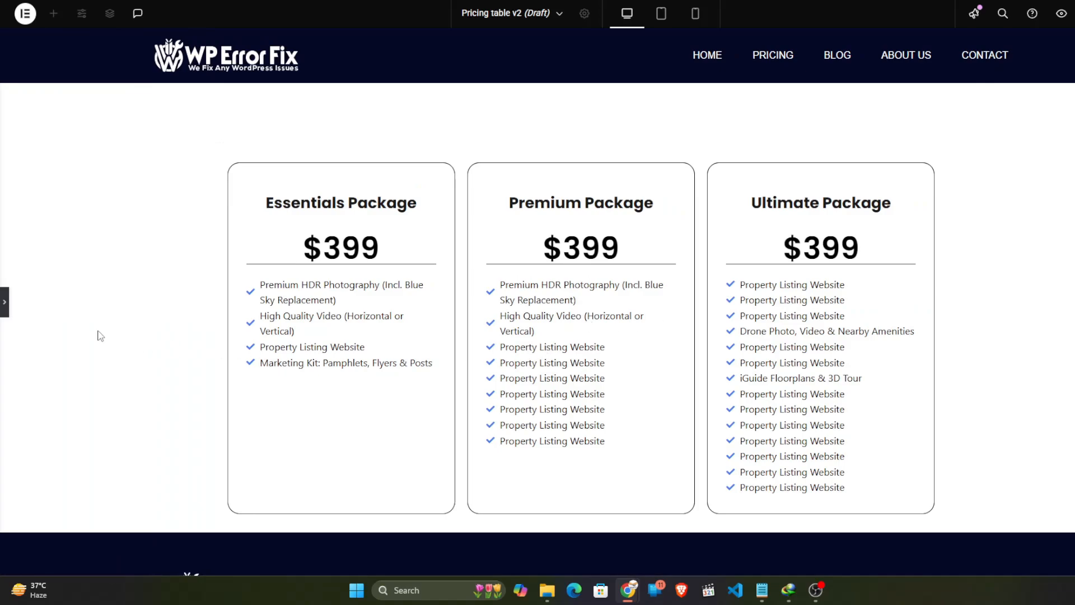
click(4, 305)
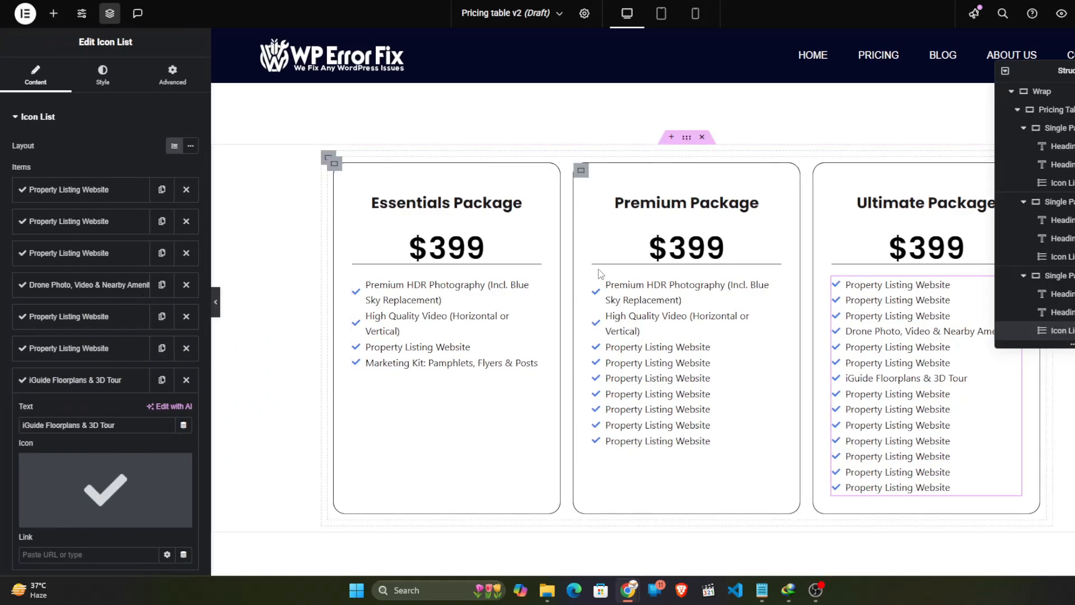
click(661, 16)
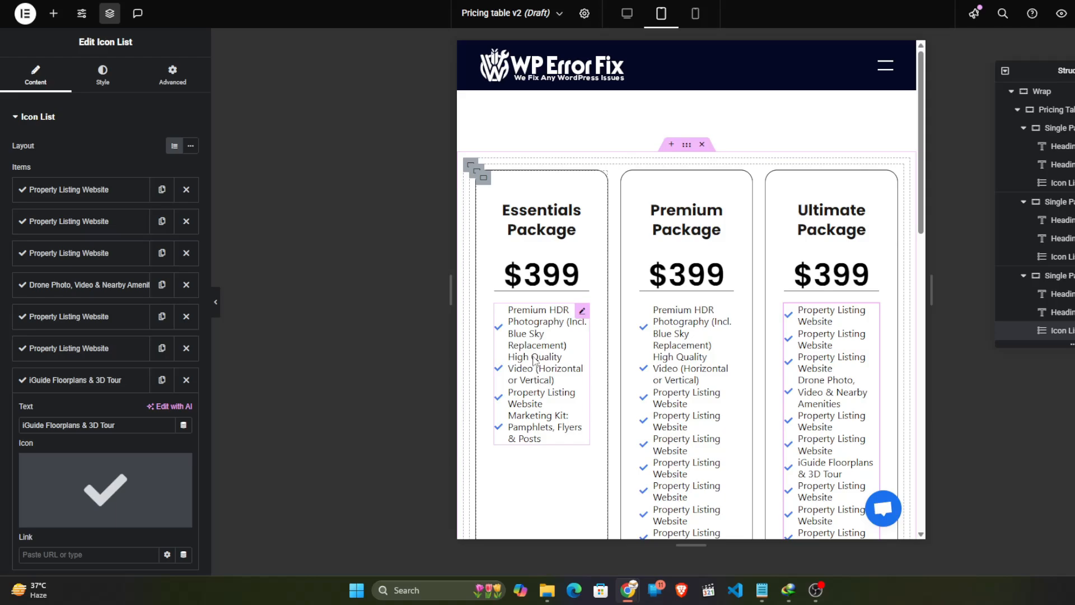
click(582, 311)
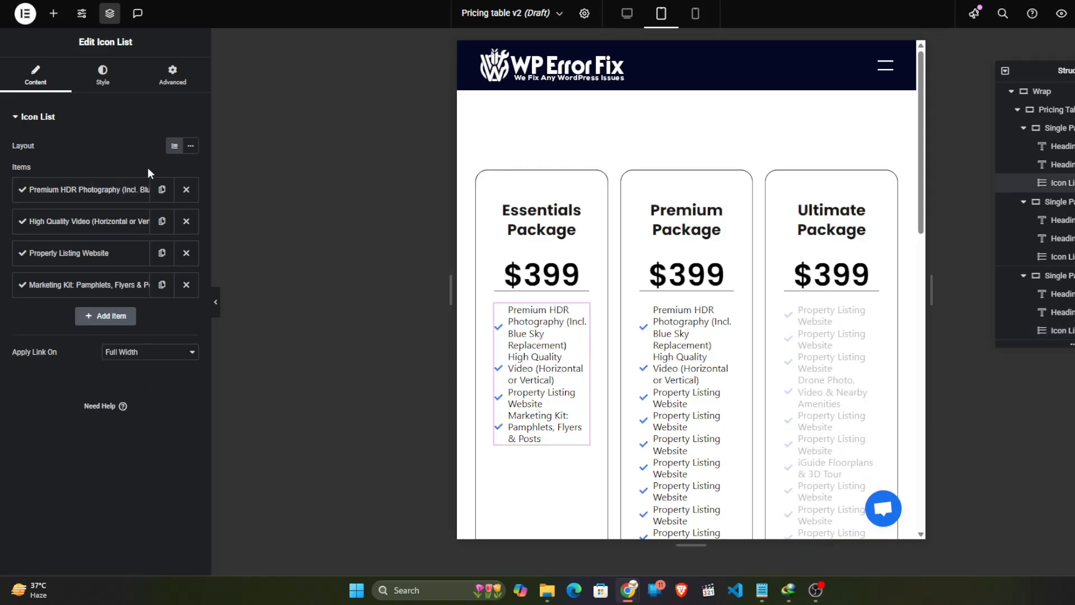
click(89, 79)
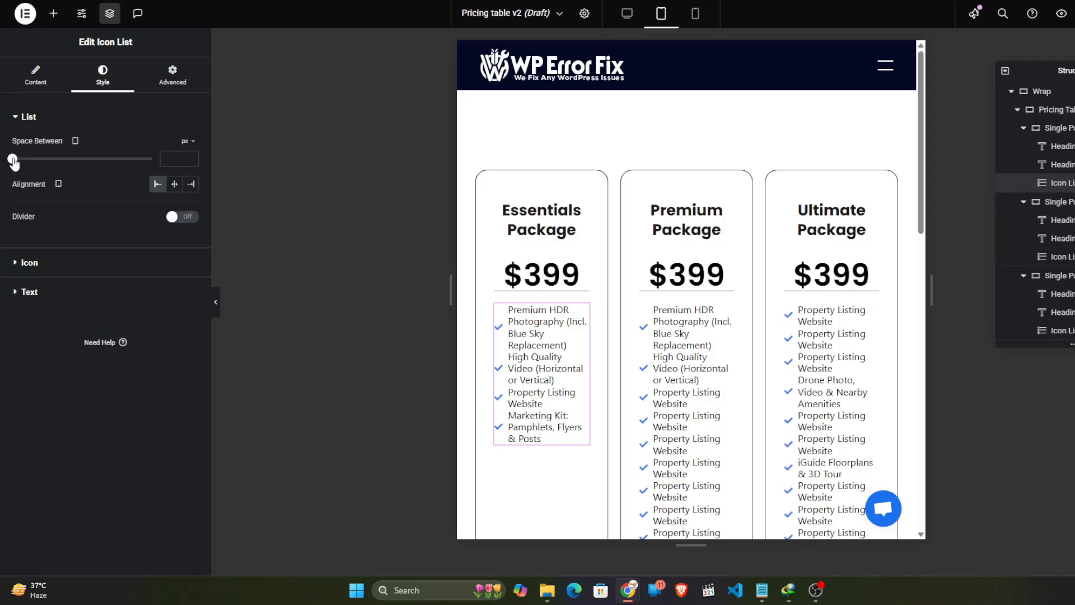
drag(14, 161, 74, 163)
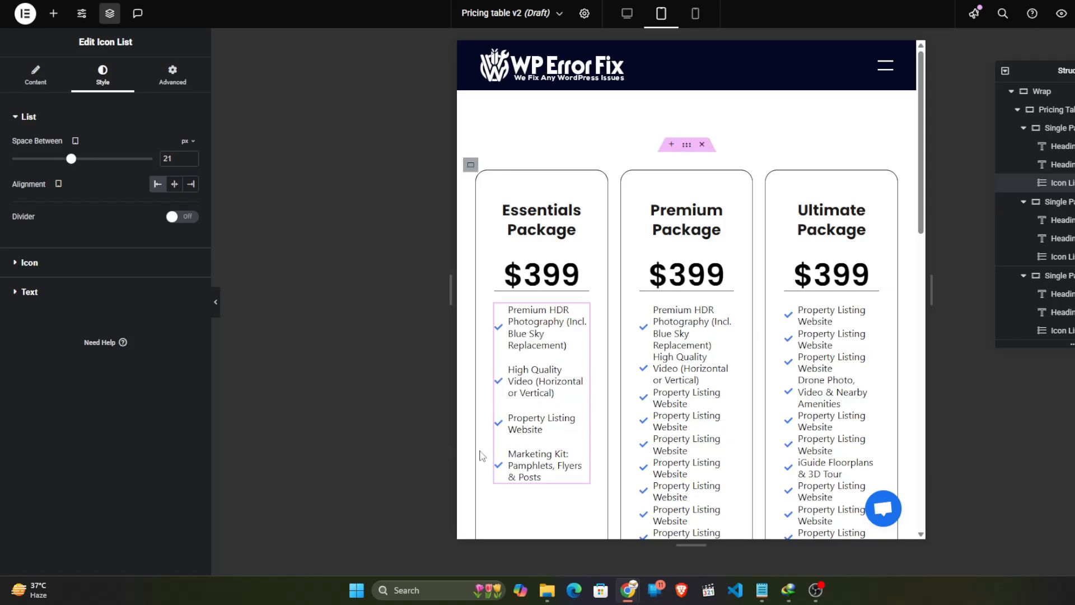
Step: Copy the Essentials icon list's style onto the Premium and Ultimate icon lists in tablet view
right_click(541, 350)
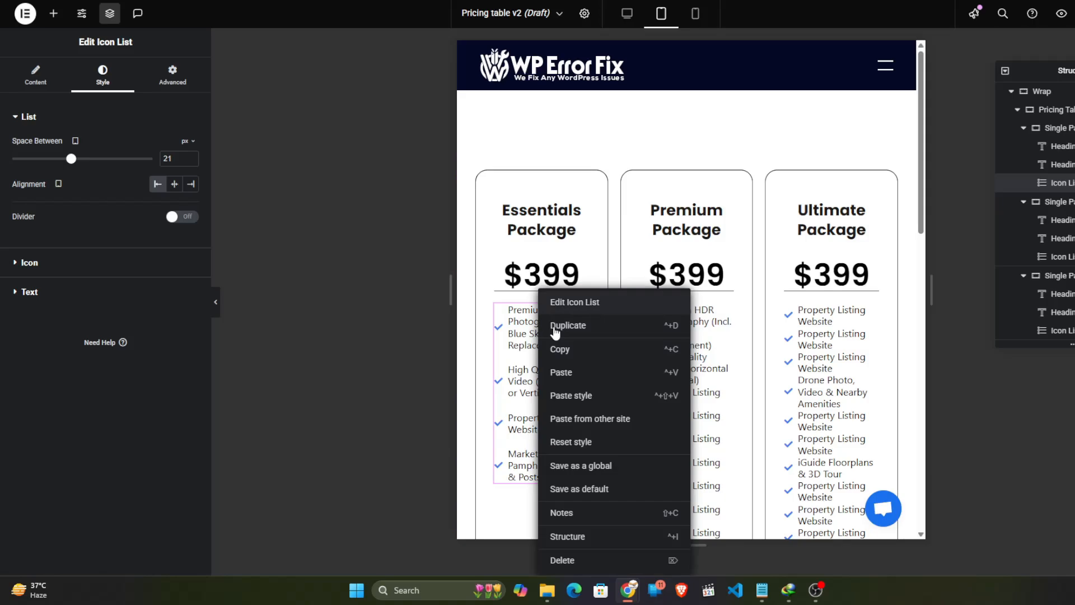
click(556, 350)
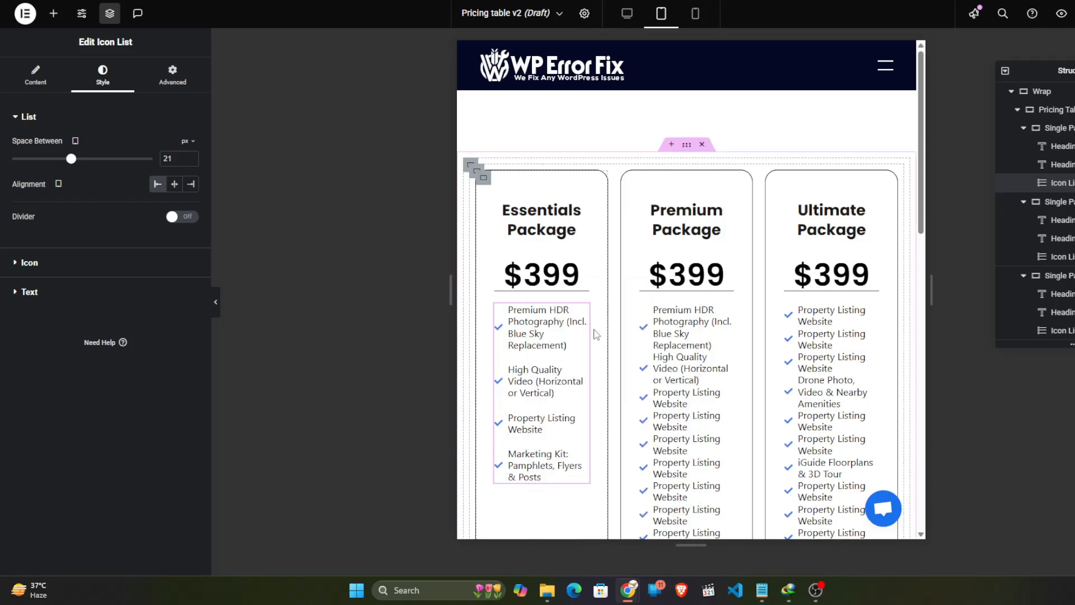
right_click(705, 291)
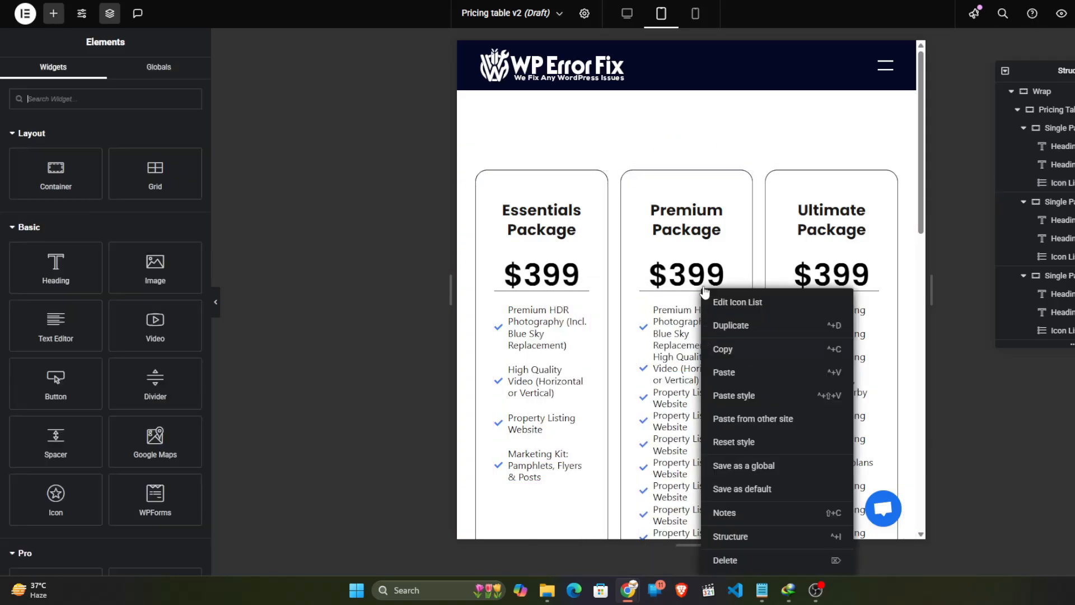
click(734, 395)
right_click(810, 371)
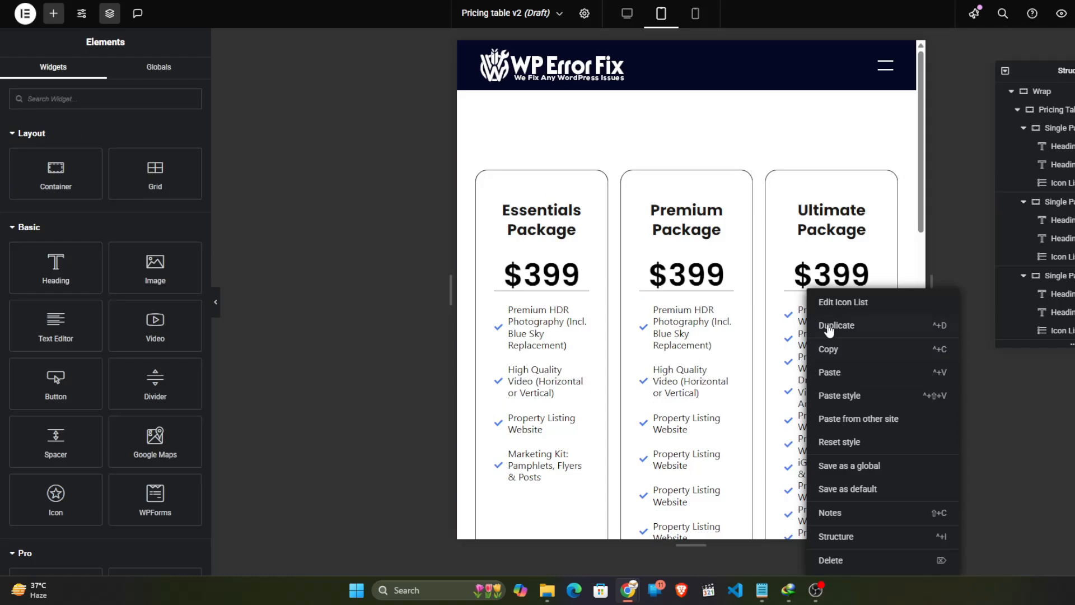
click(856, 397)
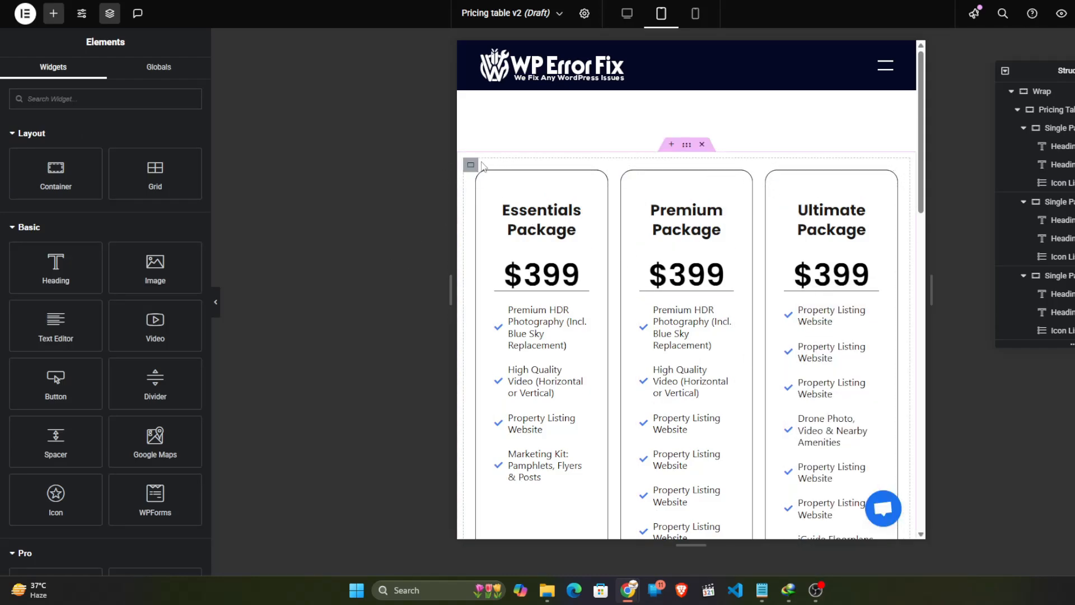
Step: In tablet view, set the padding of the Pricing Table container and its parent Wrap container to 0 px on all sides
click(475, 171)
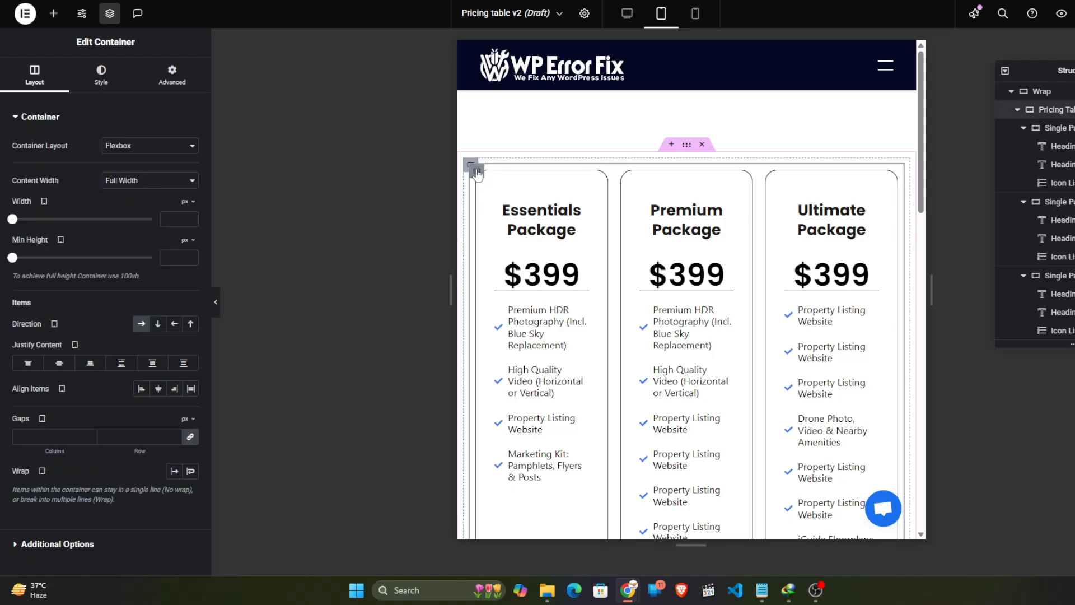
click(172, 74)
click(189, 208)
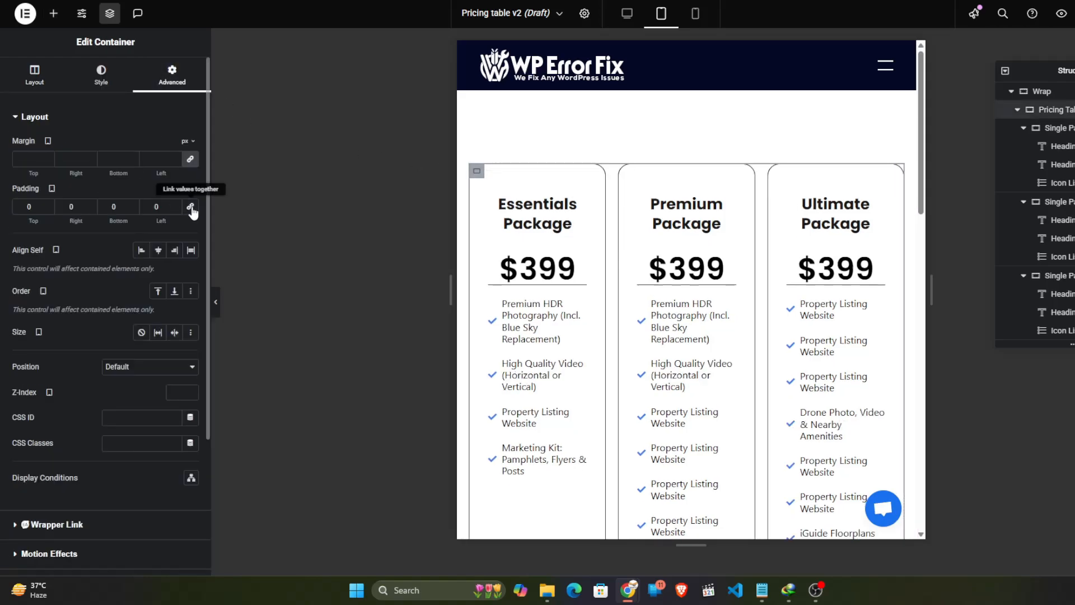
click(471, 167)
click(471, 166)
click(172, 75)
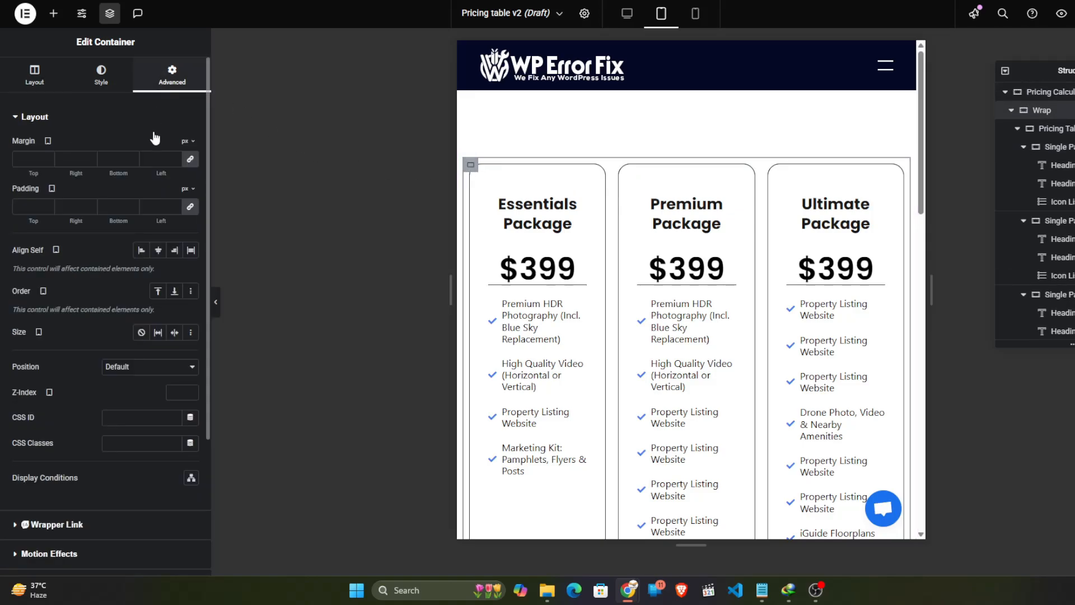
click(193, 209)
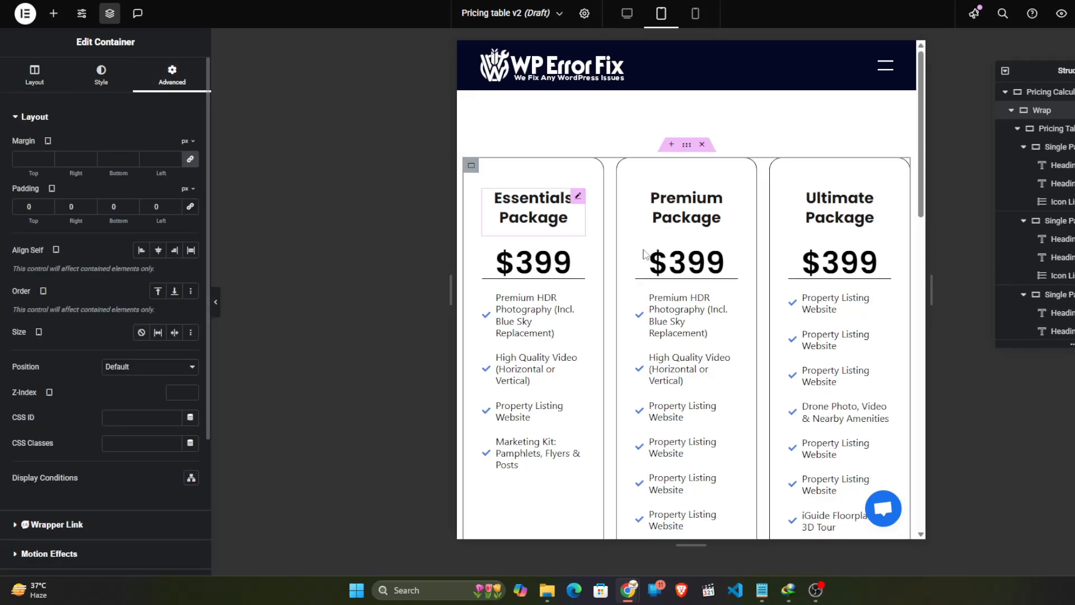
Step: Examine the spacing and list lengths of the three pricing cards in the tablet layout
scroll(636, 324, down, 3)
scroll(636, 323, up, 2)
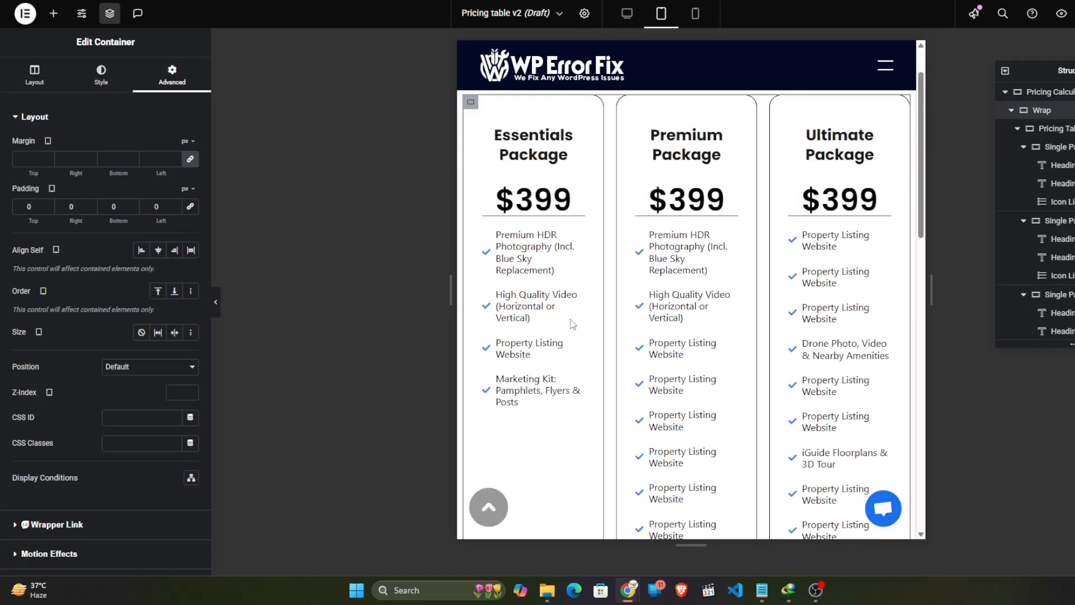
click(215, 302)
scroll(486, 233, up, 1)
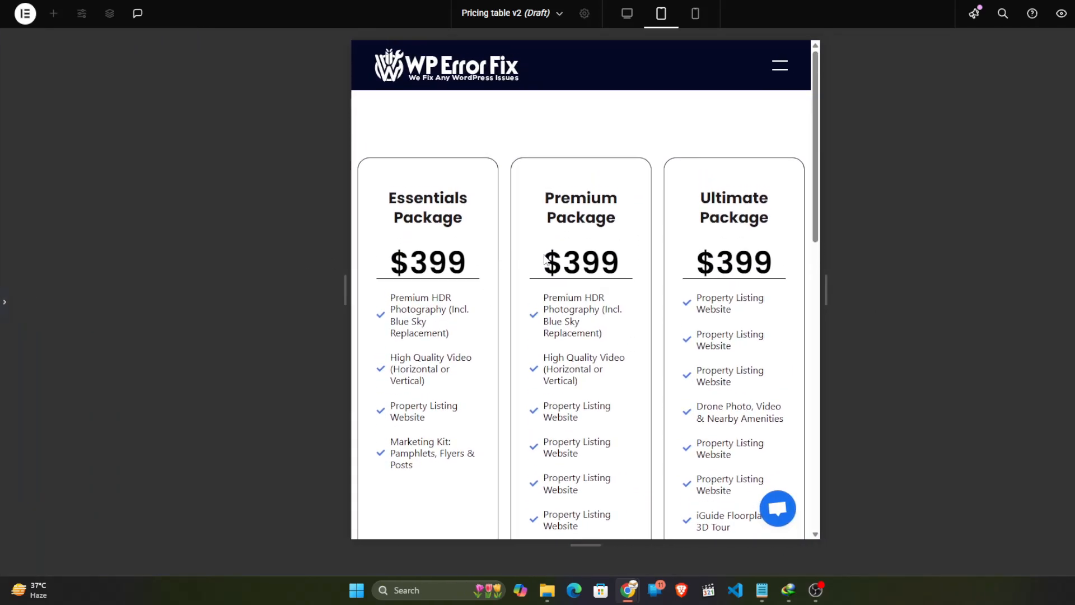
scroll(569, 246, down, 1)
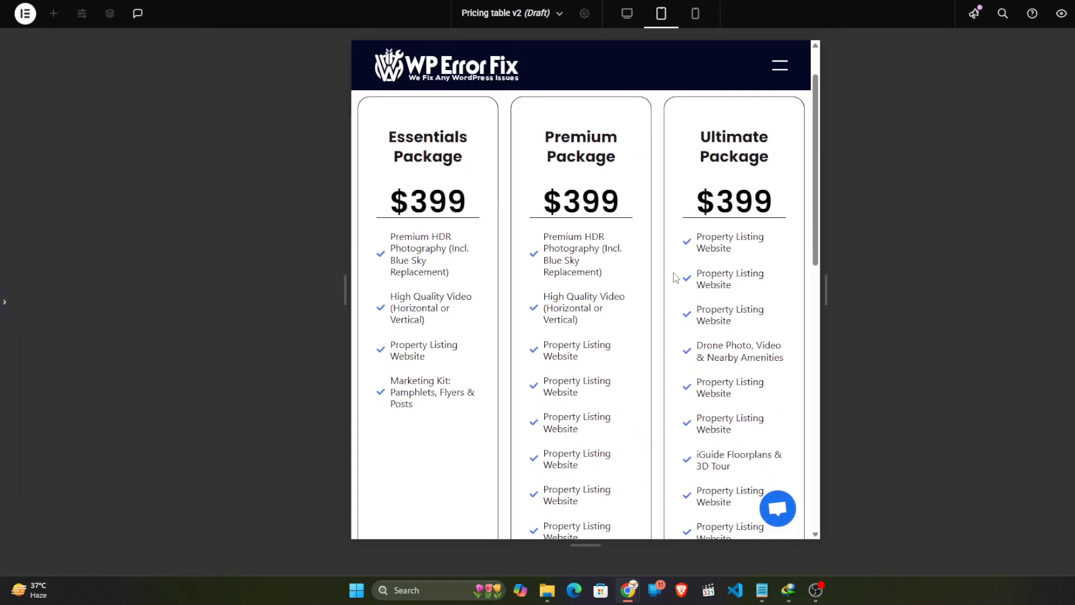
click(3, 306)
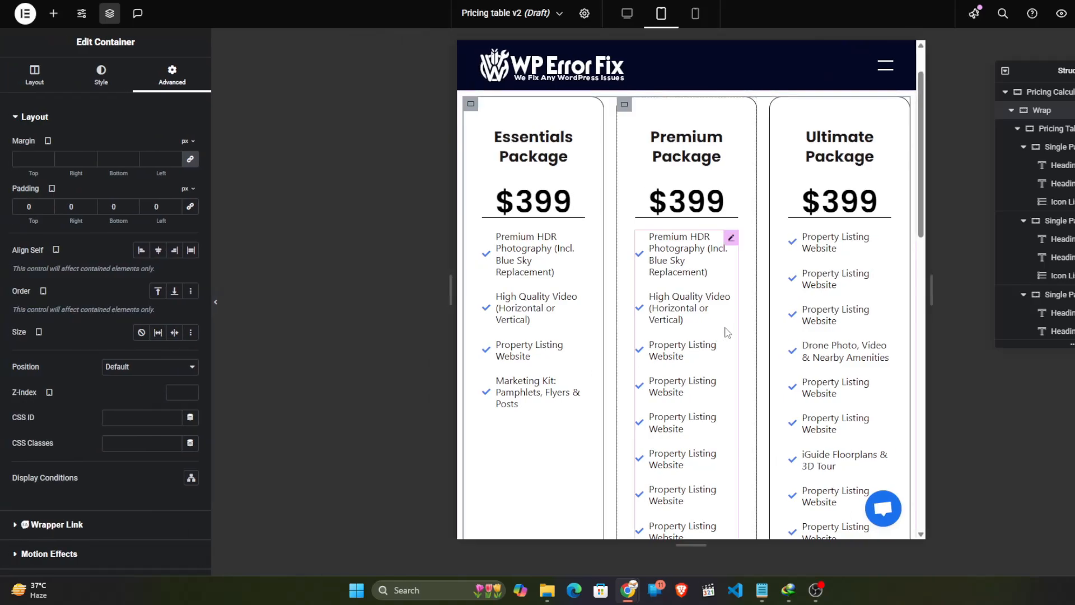
scroll(842, 368, down, 3)
scroll(843, 372, up, 3)
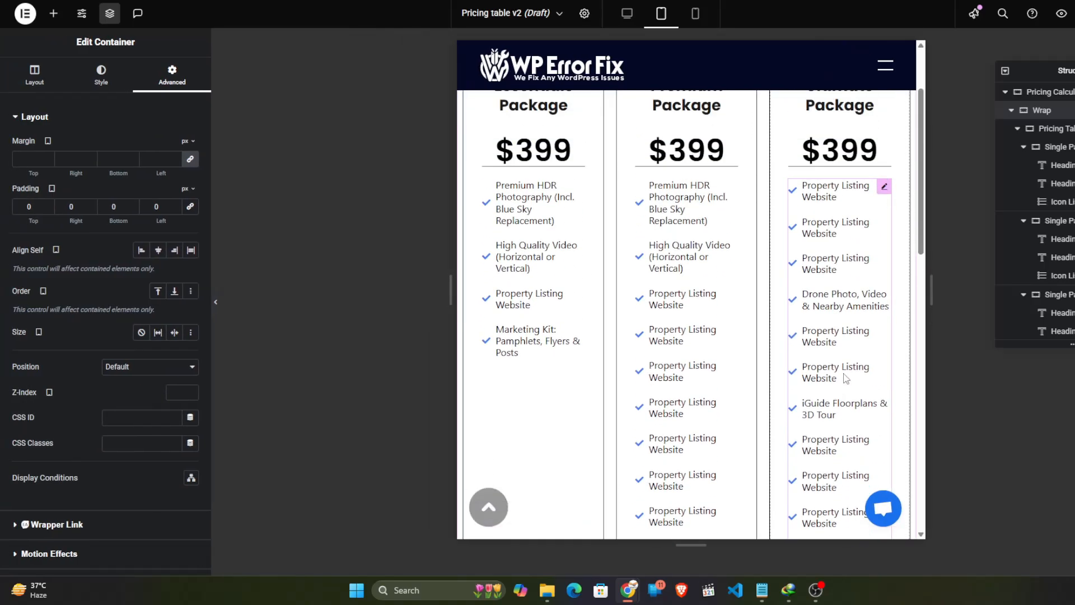
Step: Preview the pricing cards in mobile view and compare them with the cards on the reference page
click(695, 17)
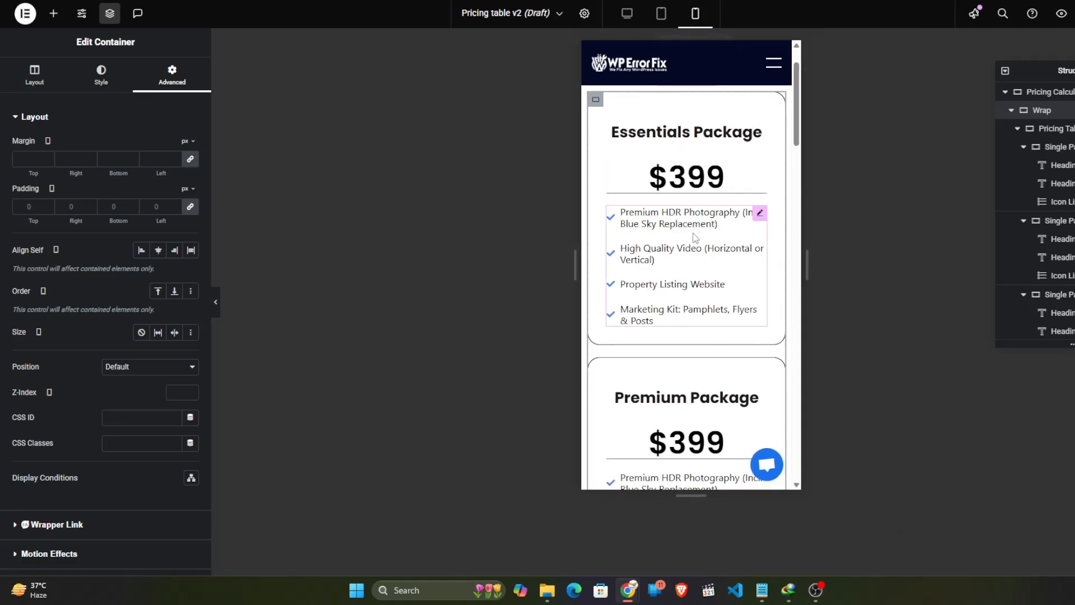
scroll(693, 278, down, 3)
scroll(692, 278, down, 10)
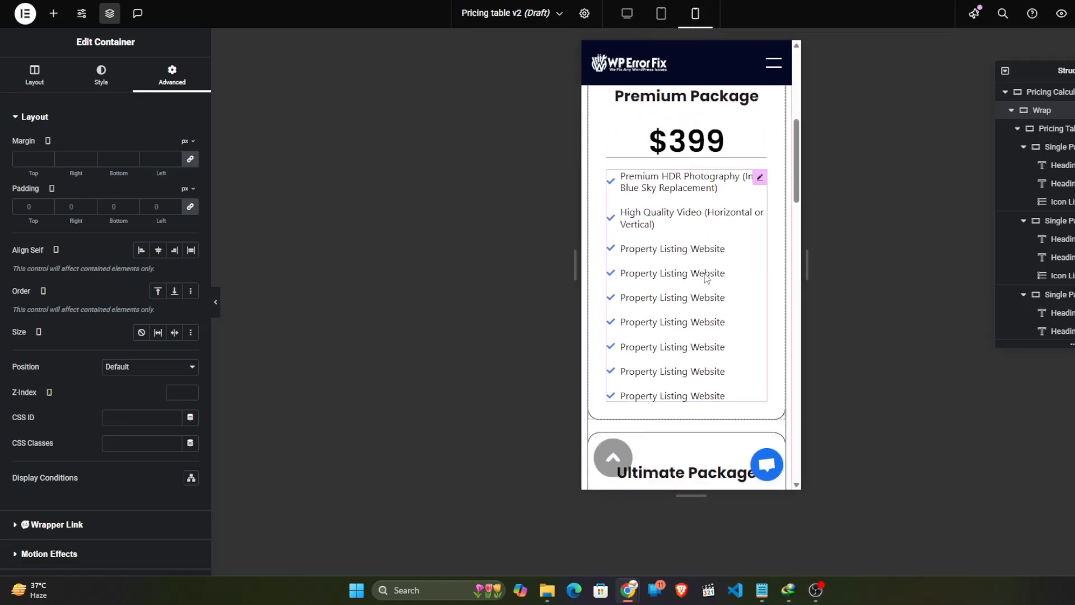
click(216, 302)
scroll(627, 329, up, 10)
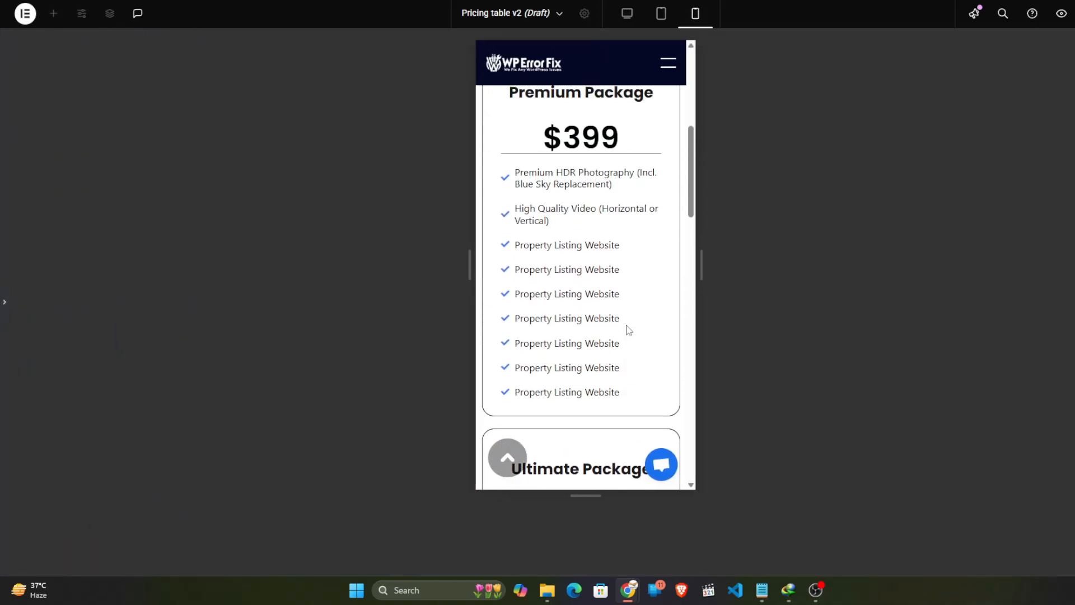
scroll(628, 331, up, 2)
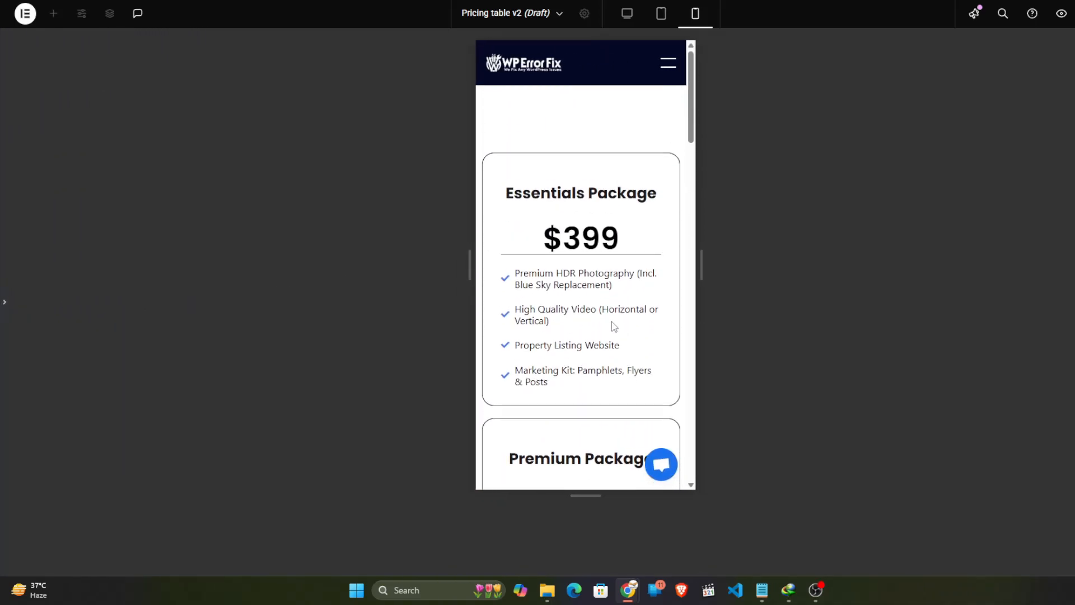
click(5, 302)
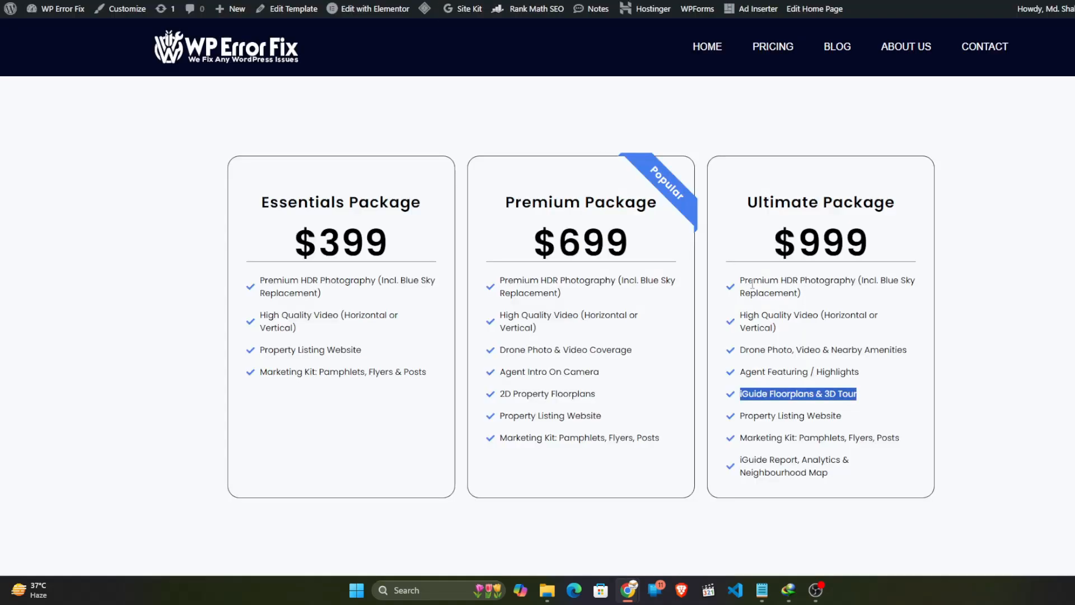
click(696, 124)
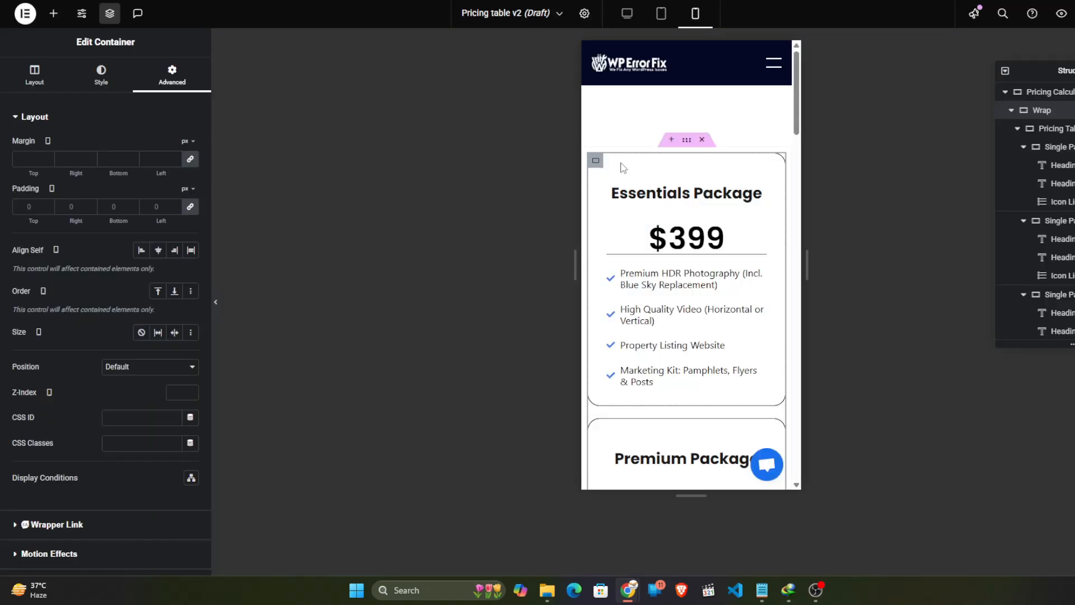
Step: Return the editor to desktop view and open the advanced settings of the Premium card's container
click(661, 16)
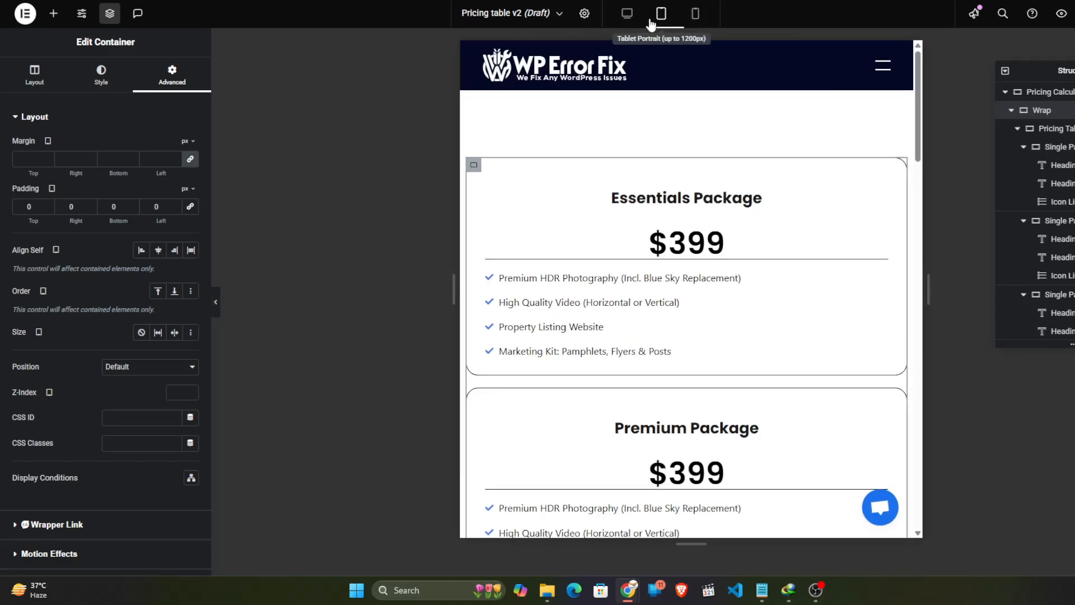
click(627, 15)
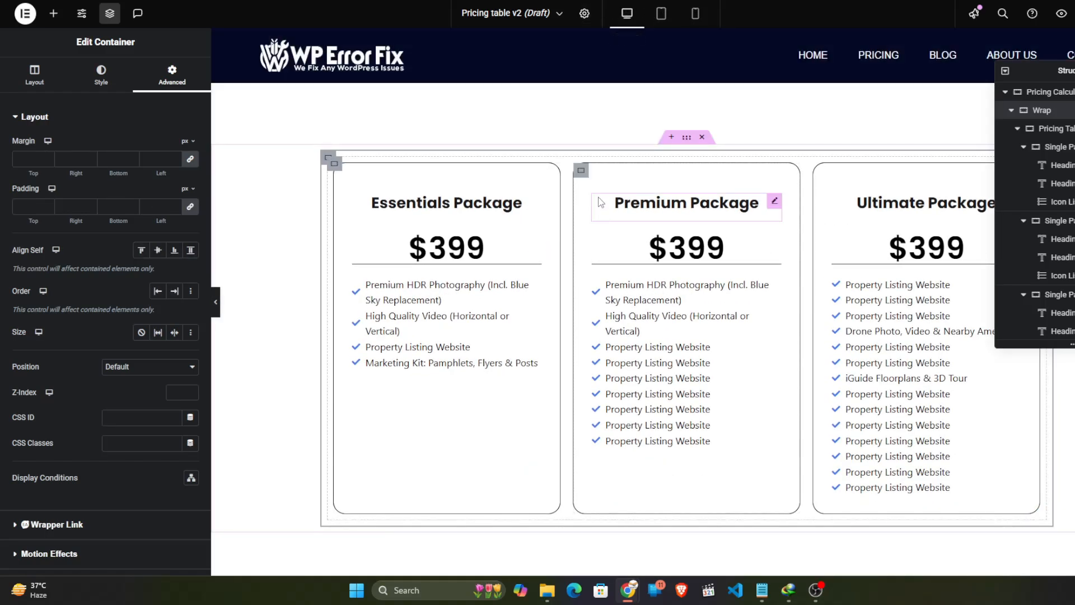
click(582, 172)
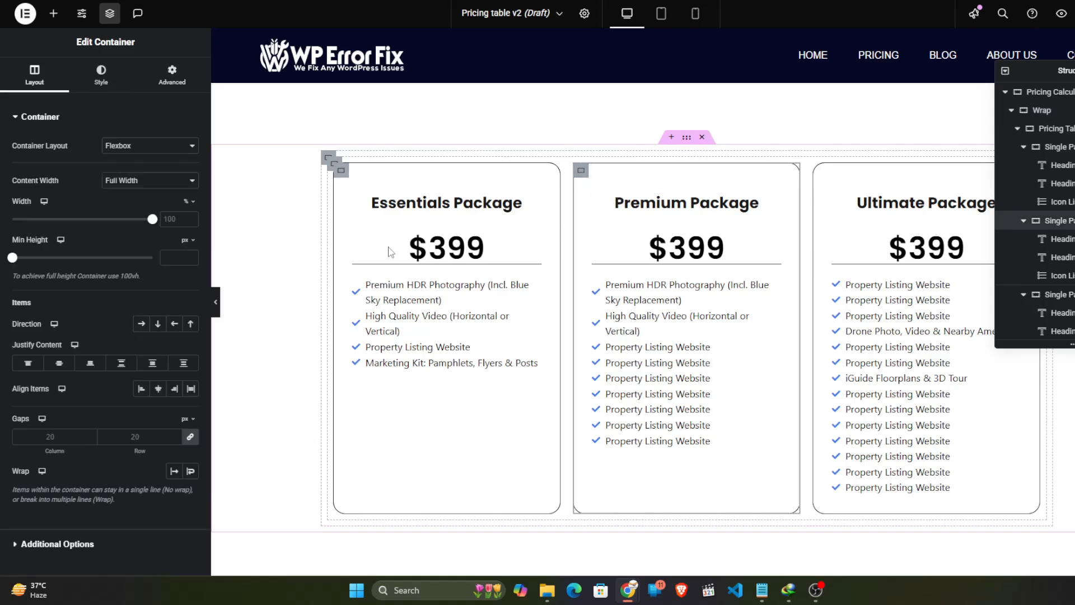
click(172, 75)
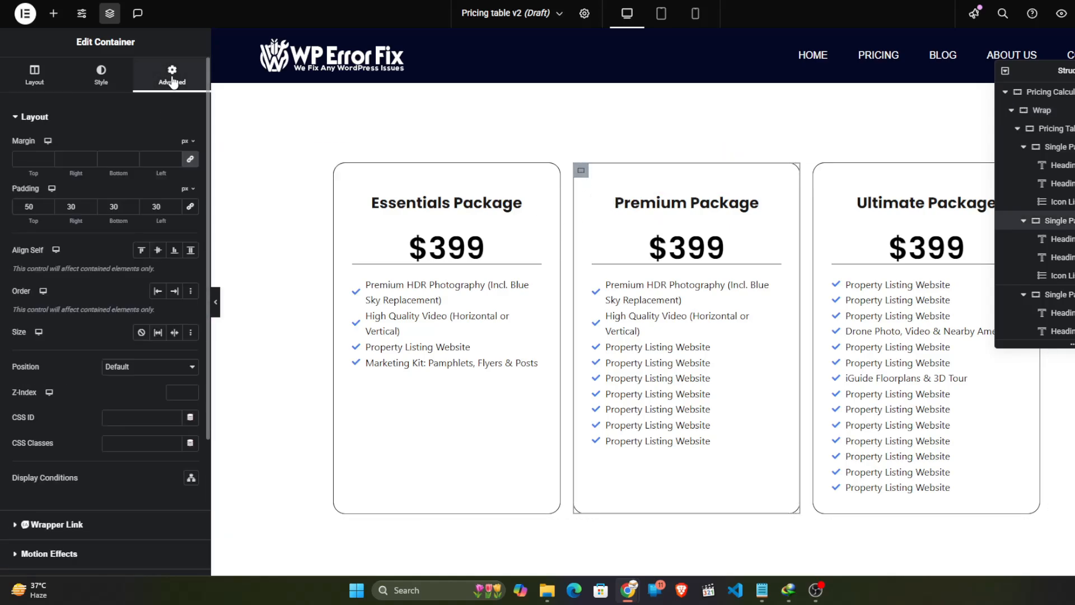
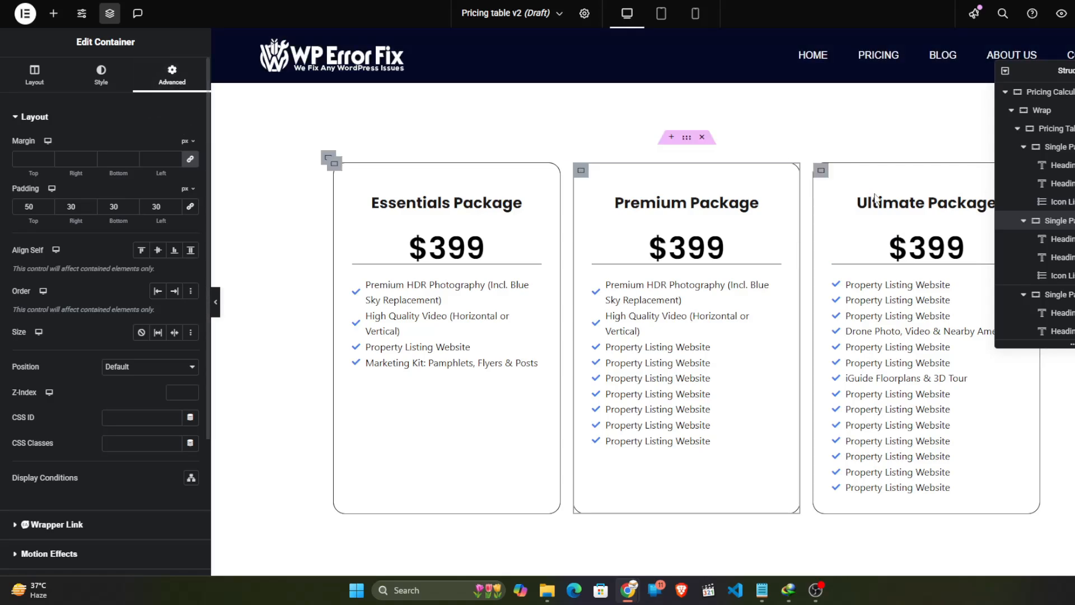
Step: Look up the pricing-ribbon class in the CSS.txt notes and examine the Popular ribbon on the reference page's Premium card
click(762, 592)
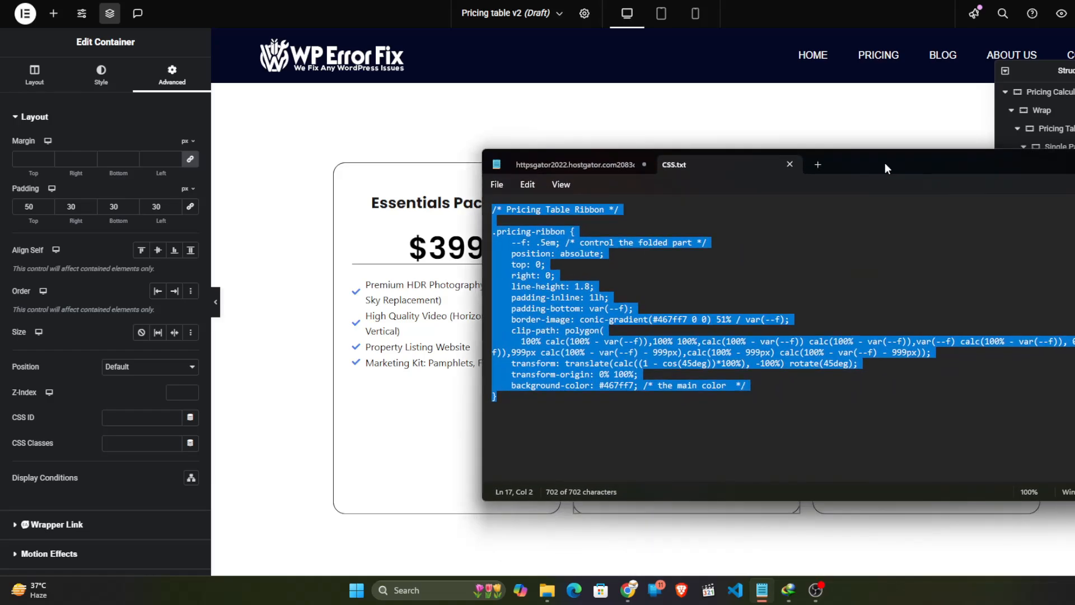
click(629, 259)
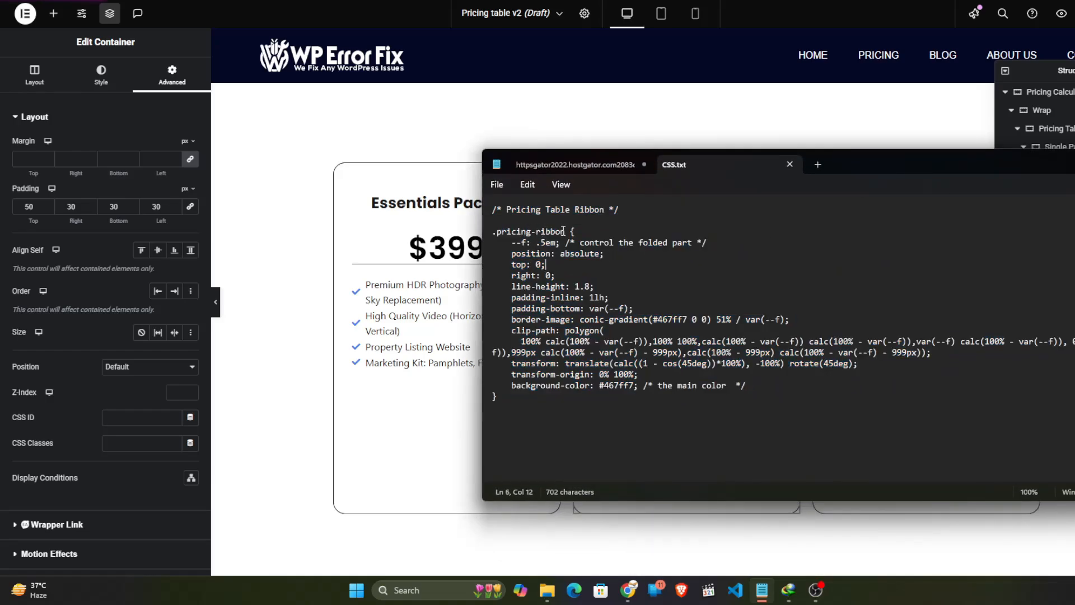
drag(564, 231, 501, 233)
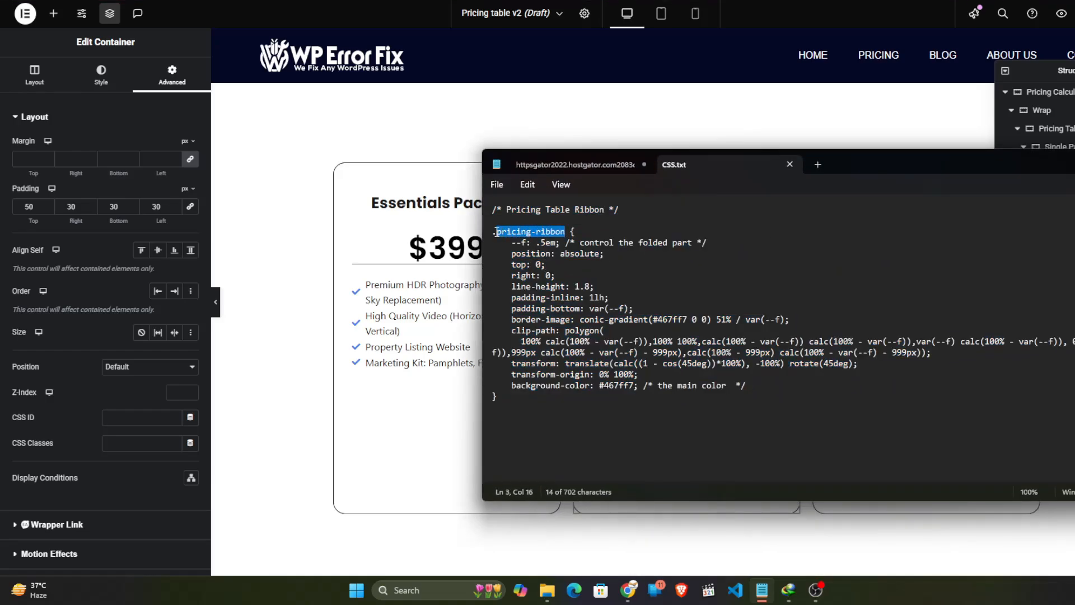
click(82, 351)
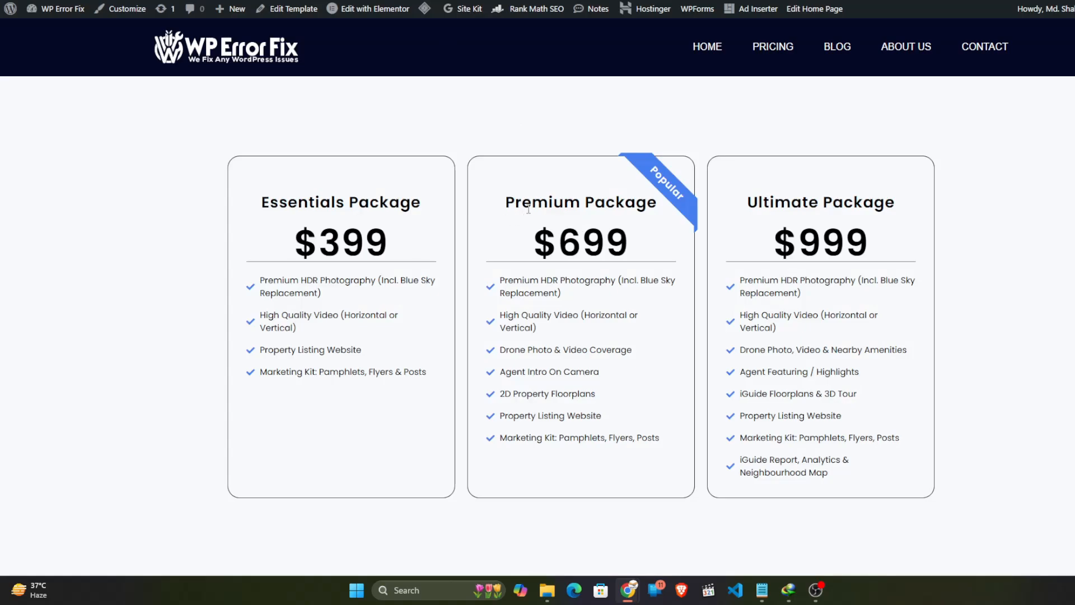
drag(667, 185, 700, 212)
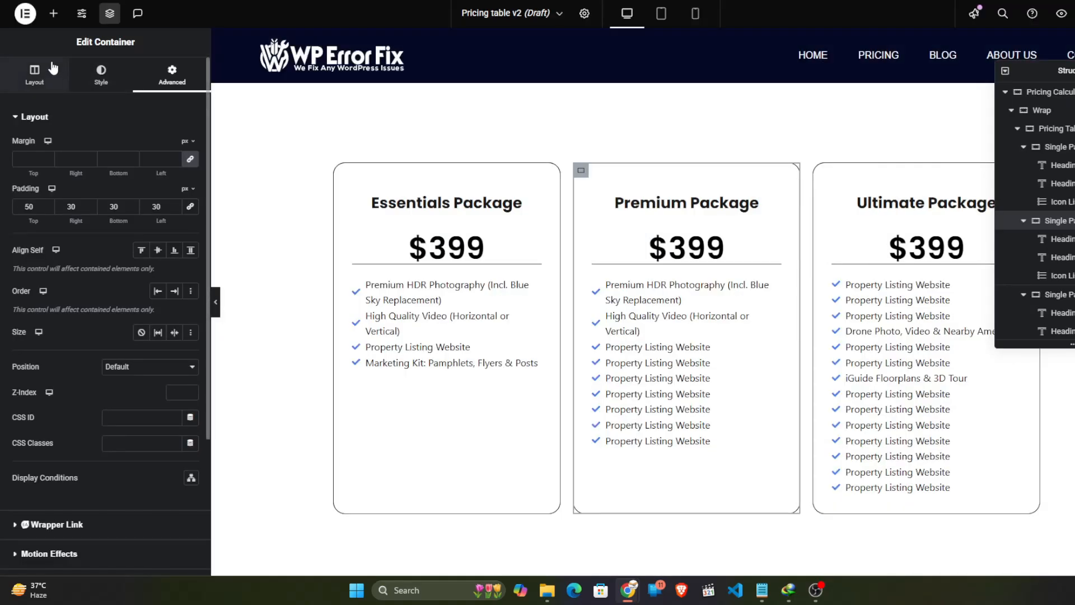
Step: Add a heading with the text "Popular" above the Premium Package title in the Premium card
click(54, 14)
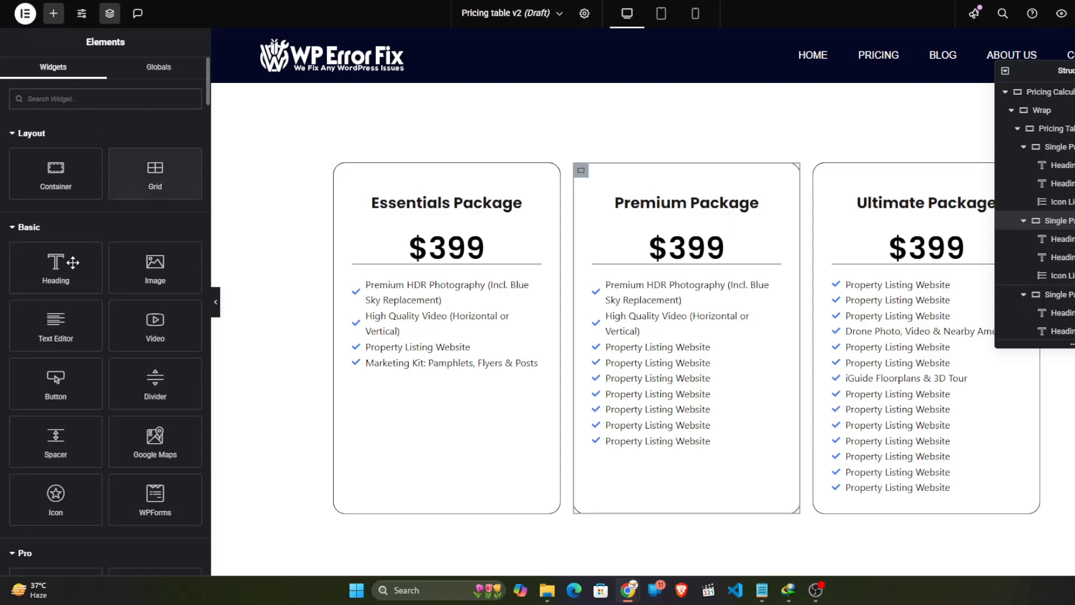
drag(45, 284, 686, 205)
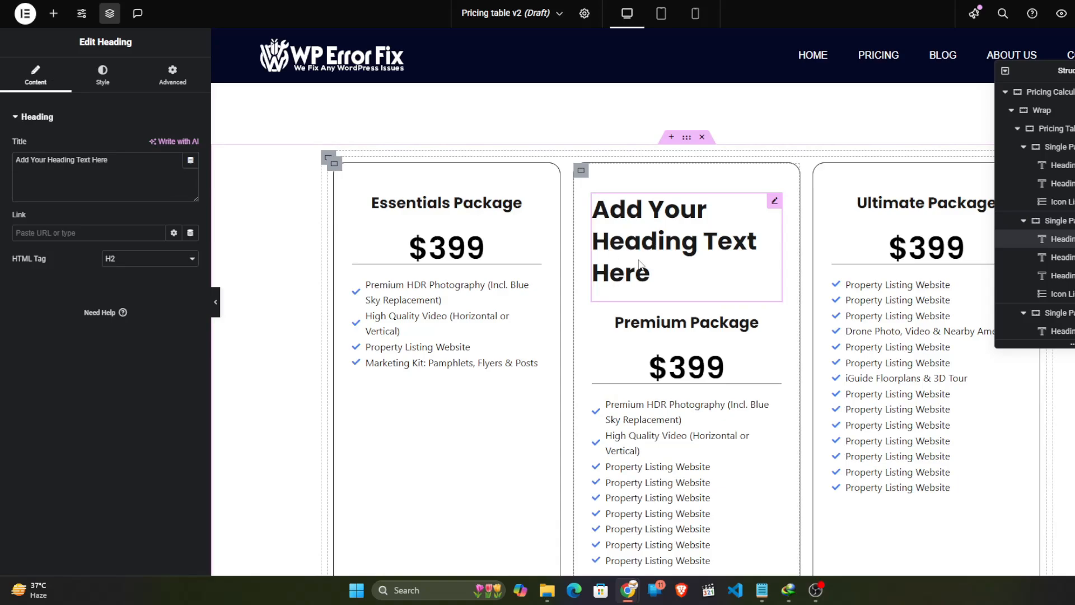
triple_click(129, 160)
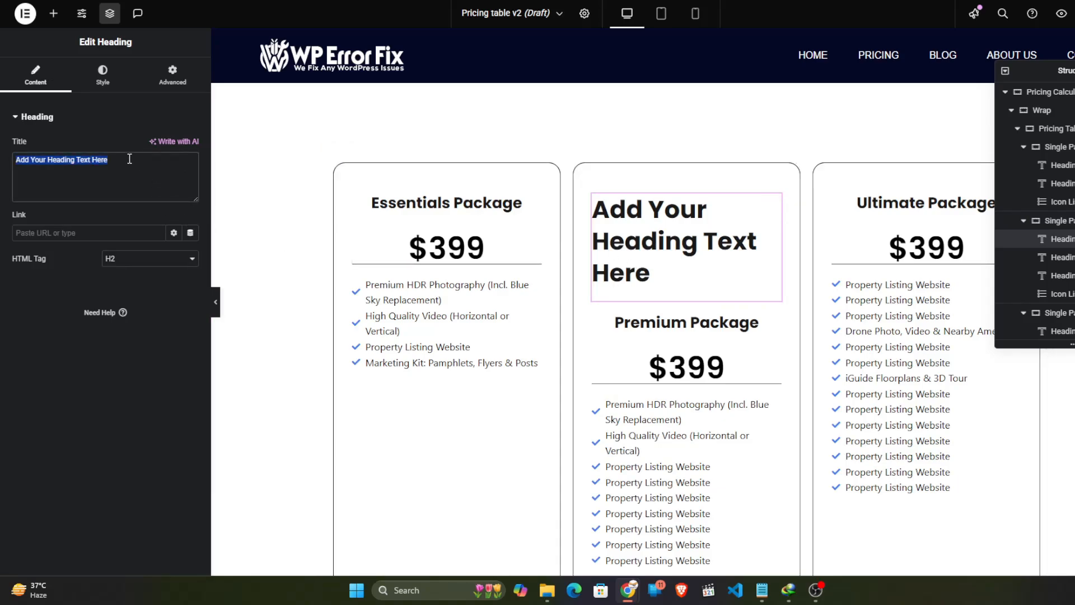
text(Pu)
key(BackSpace)
text(po)
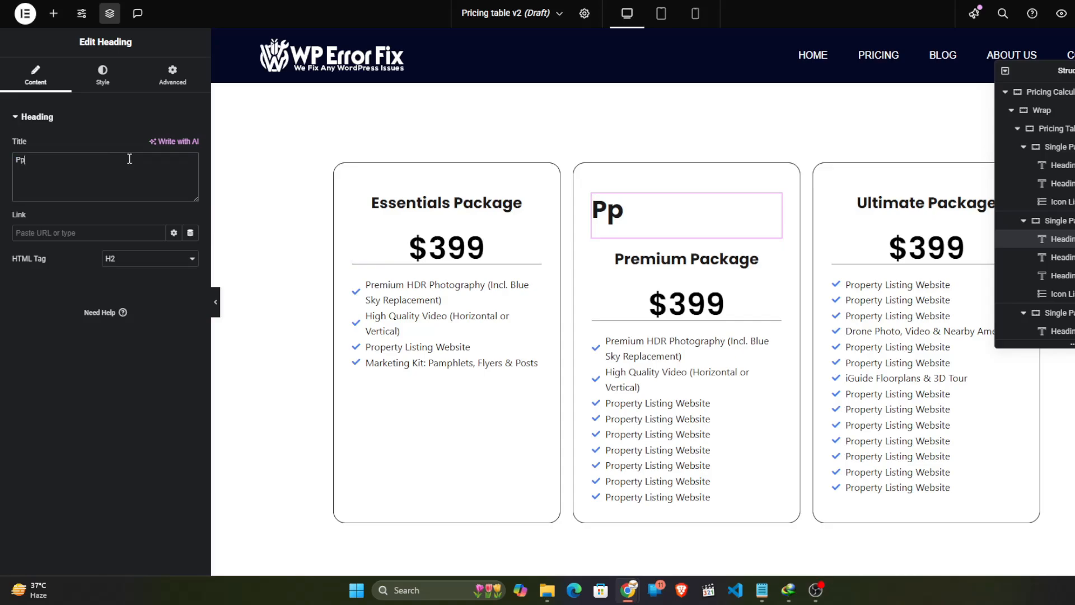
key(BackSpace)
key(BackSpace)
text(opular)
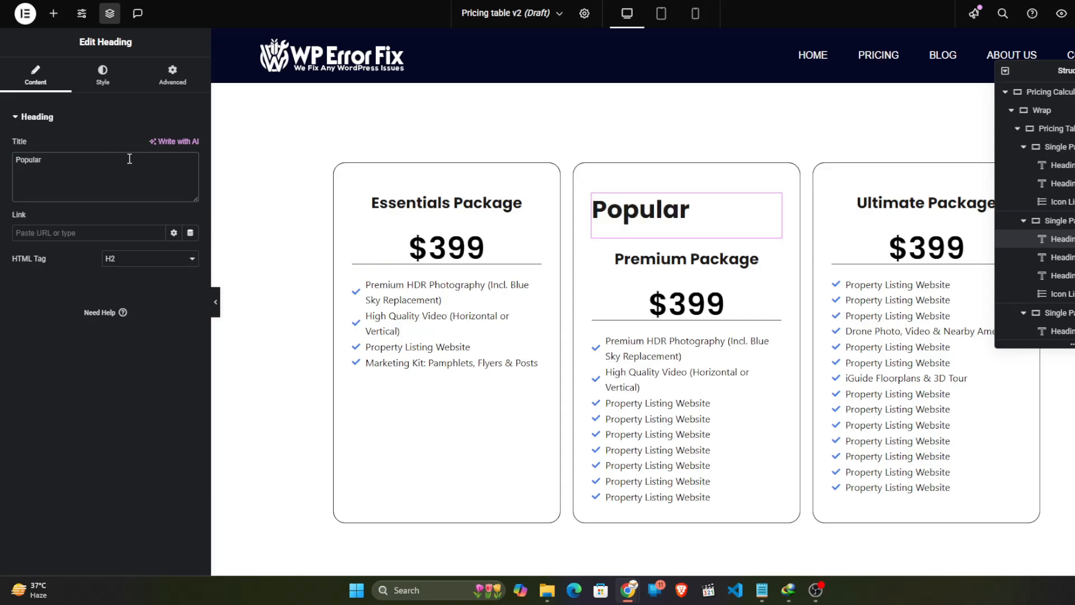
Step: Set the Popular heading's HTML tag to div and its typography to the Poppins family at 16 px
click(146, 258)
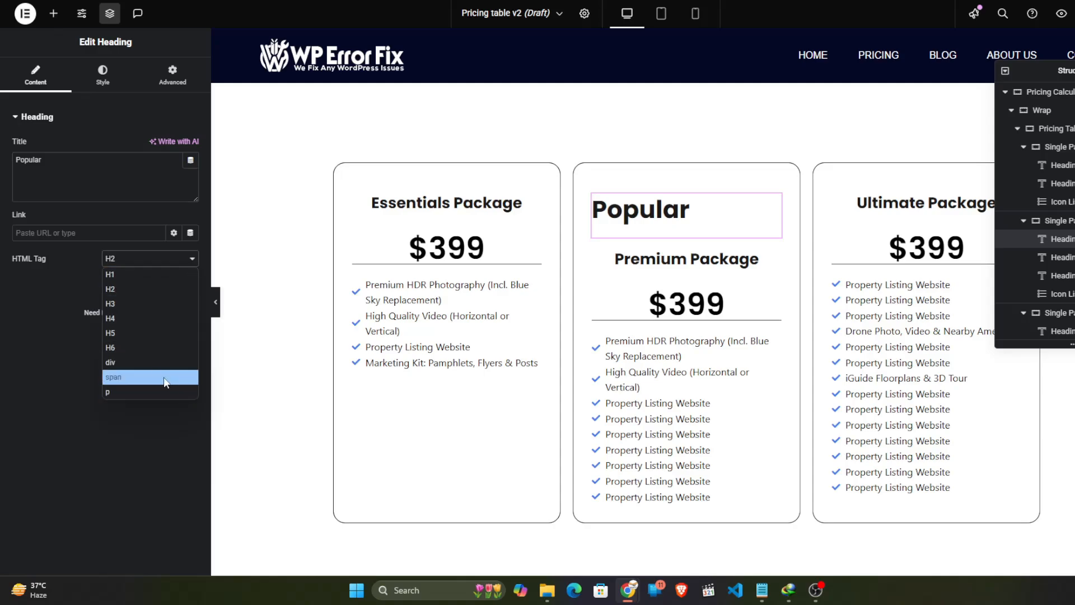
click(110, 361)
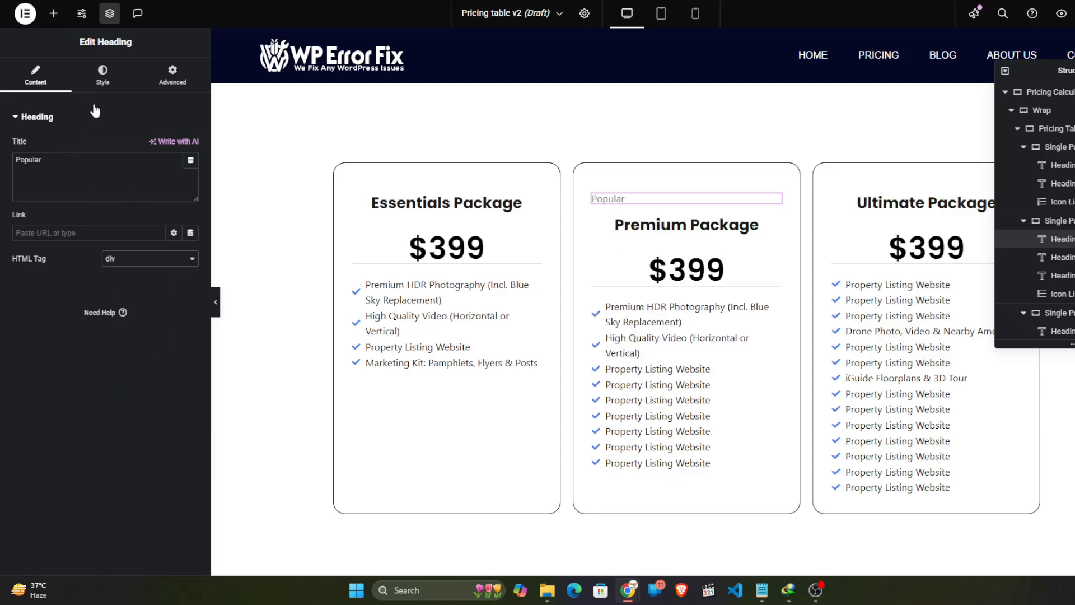
click(102, 74)
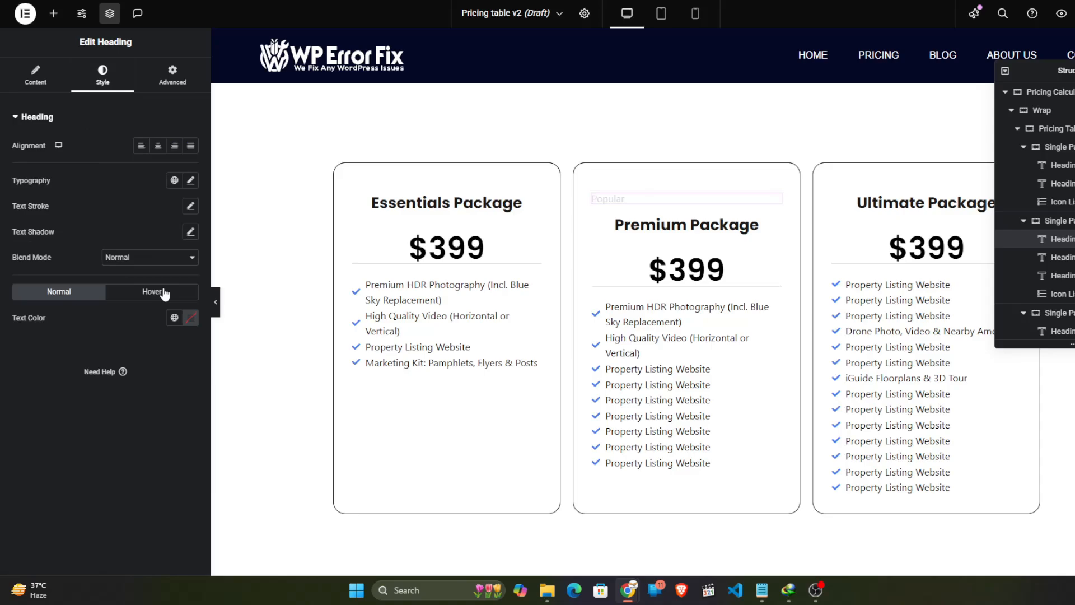
click(191, 180)
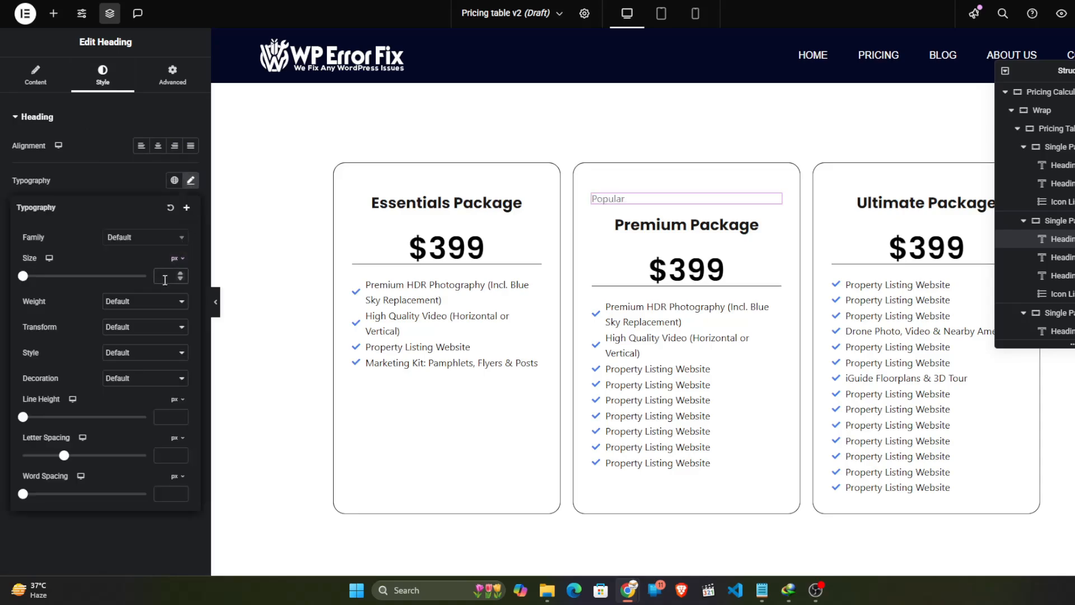
text(15)
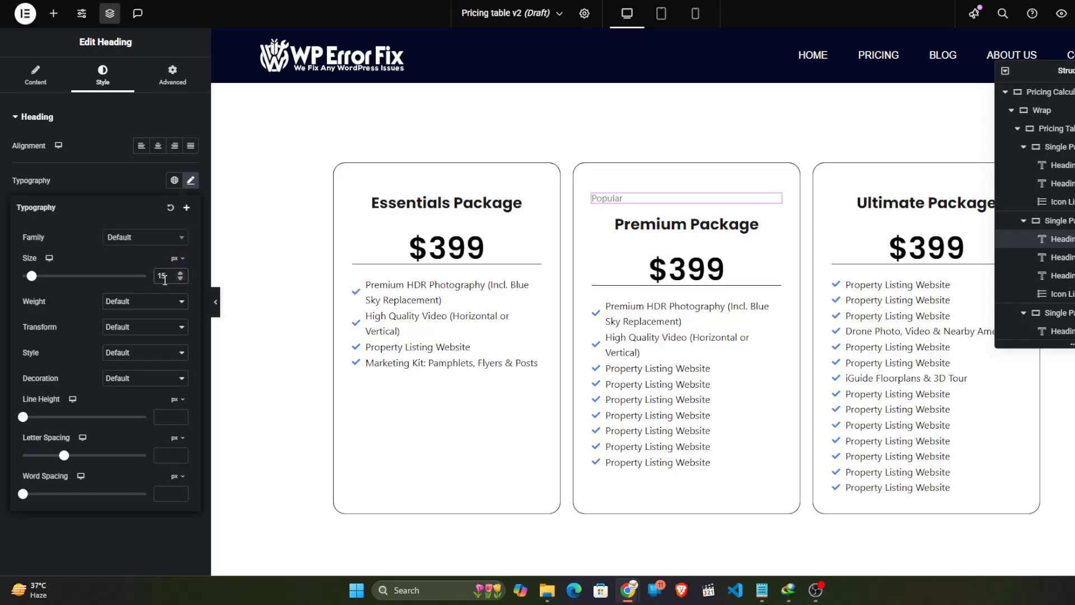
key(Up)
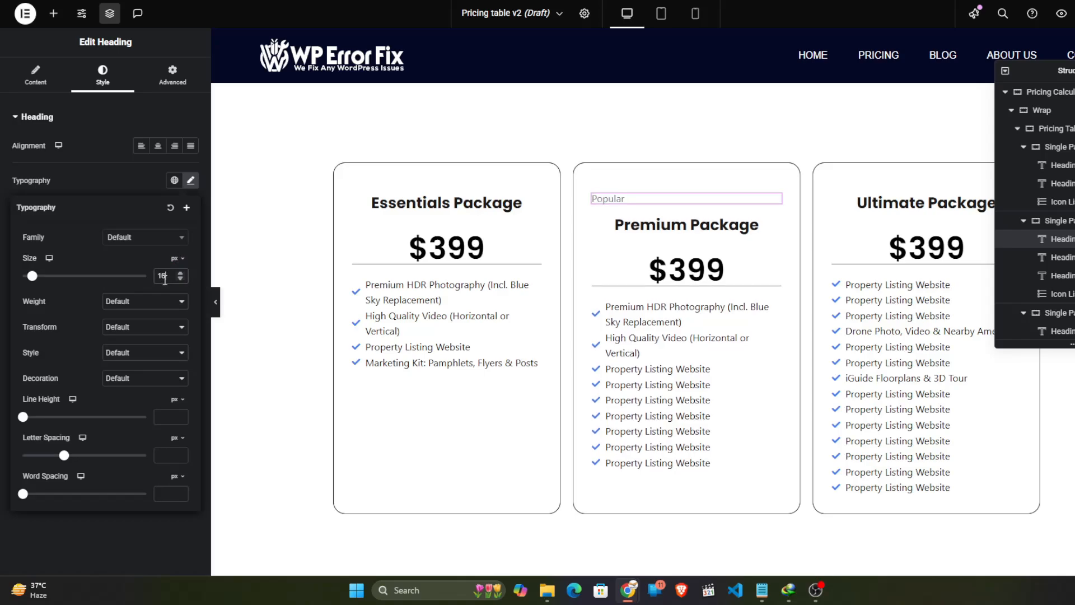
click(137, 240)
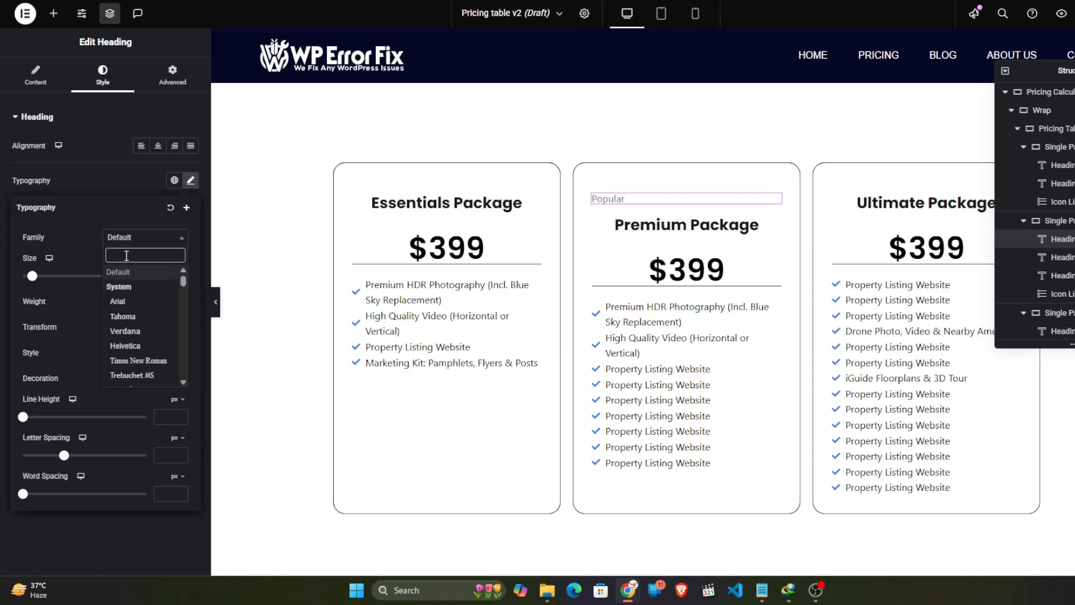
text(popp)
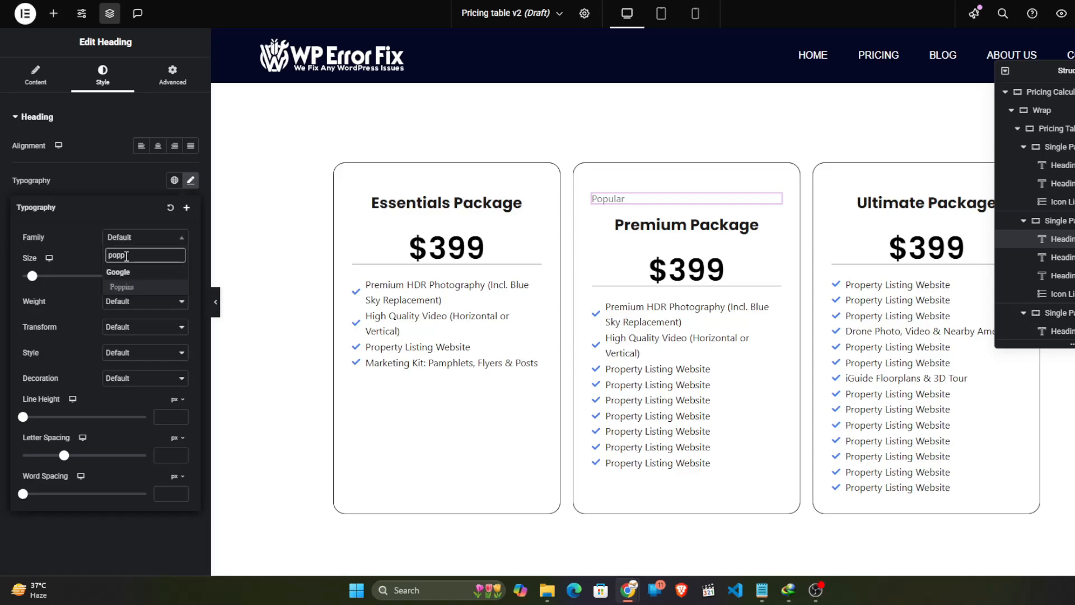
click(152, 288)
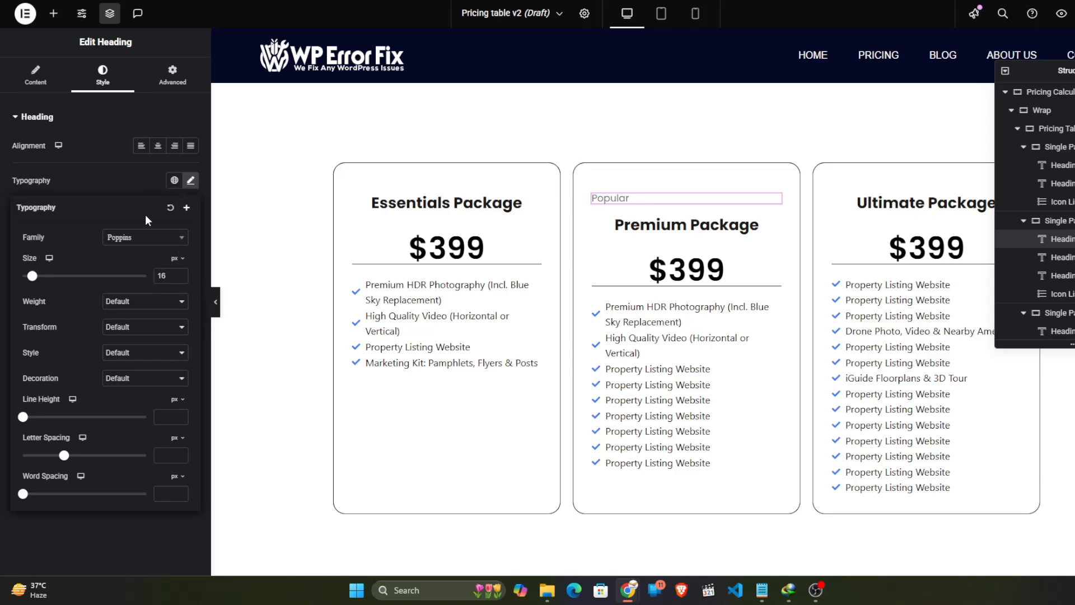
click(100, 167)
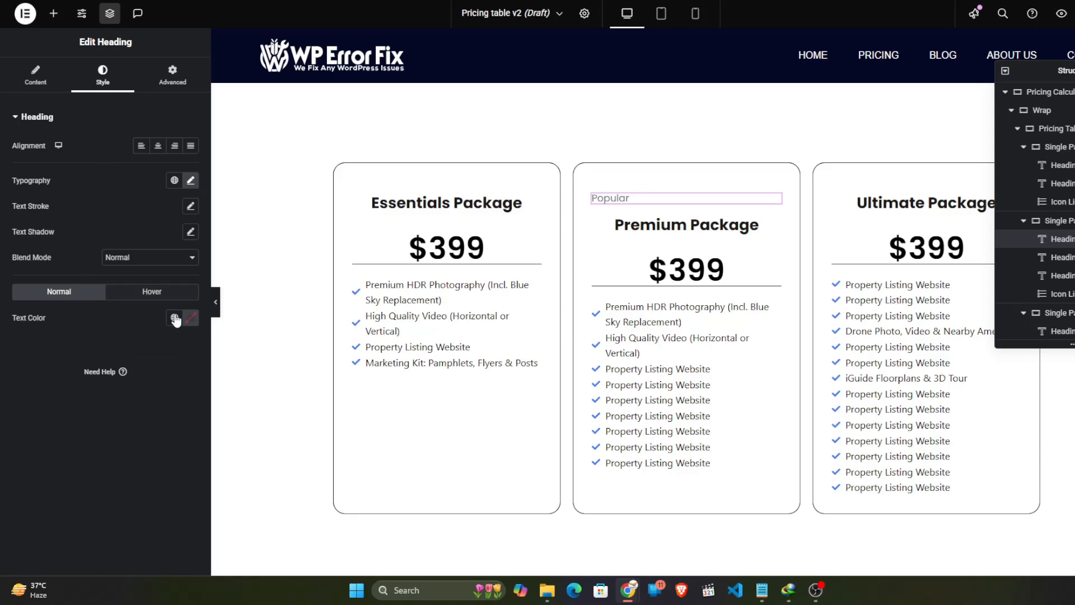
Step: Set the Popular heading's text color to red
click(191, 318)
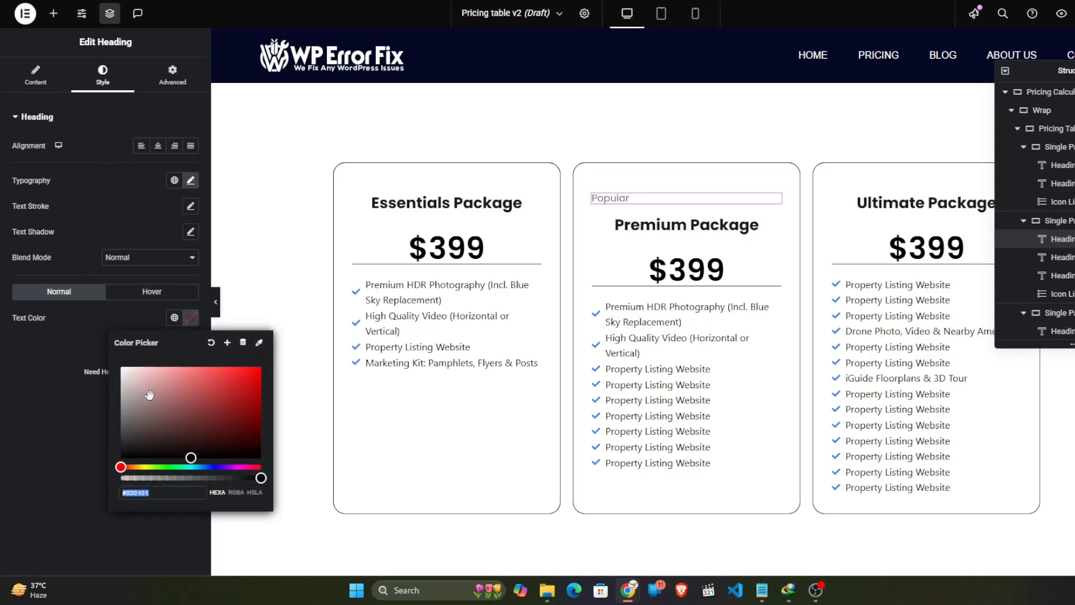
drag(226, 385, 248, 374)
click(49, 352)
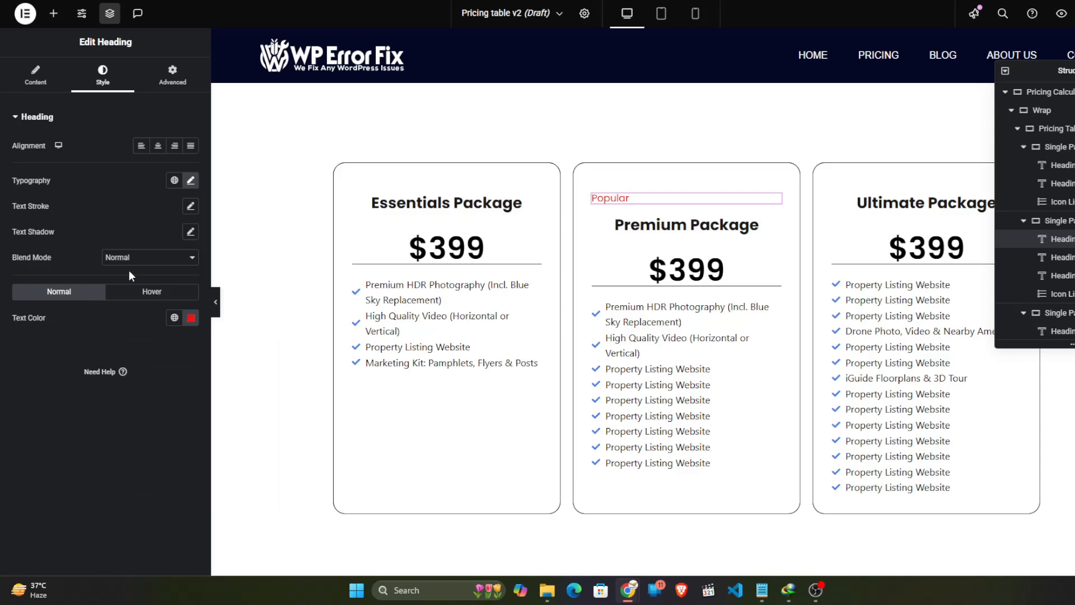
Step: Copy the class name pricing-ribbon from the CSS.txt notes and assign it as the Popular heading's CSS class
click(173, 76)
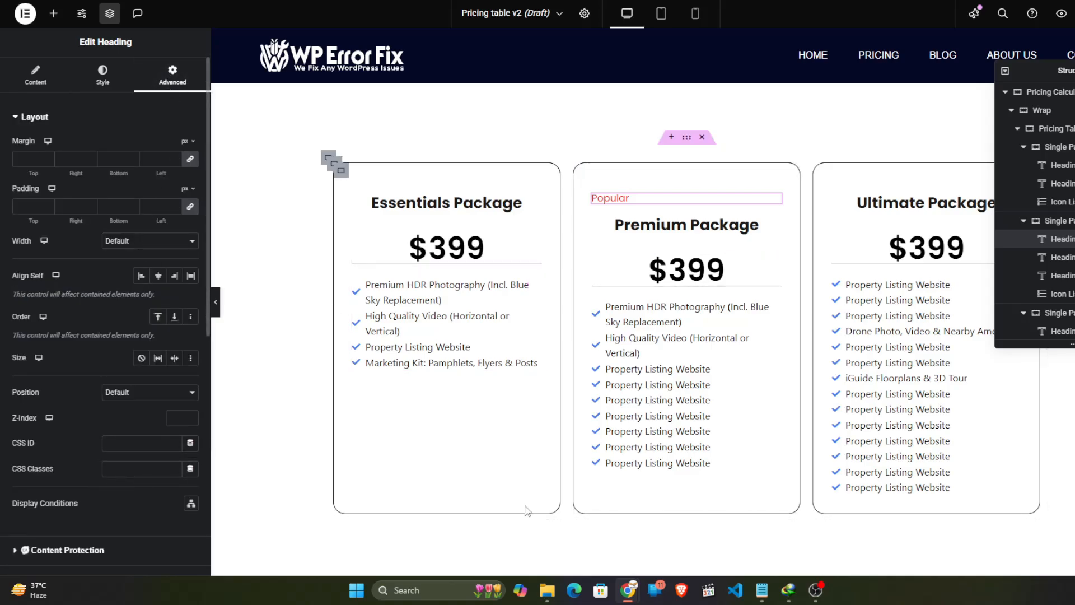
click(762, 589)
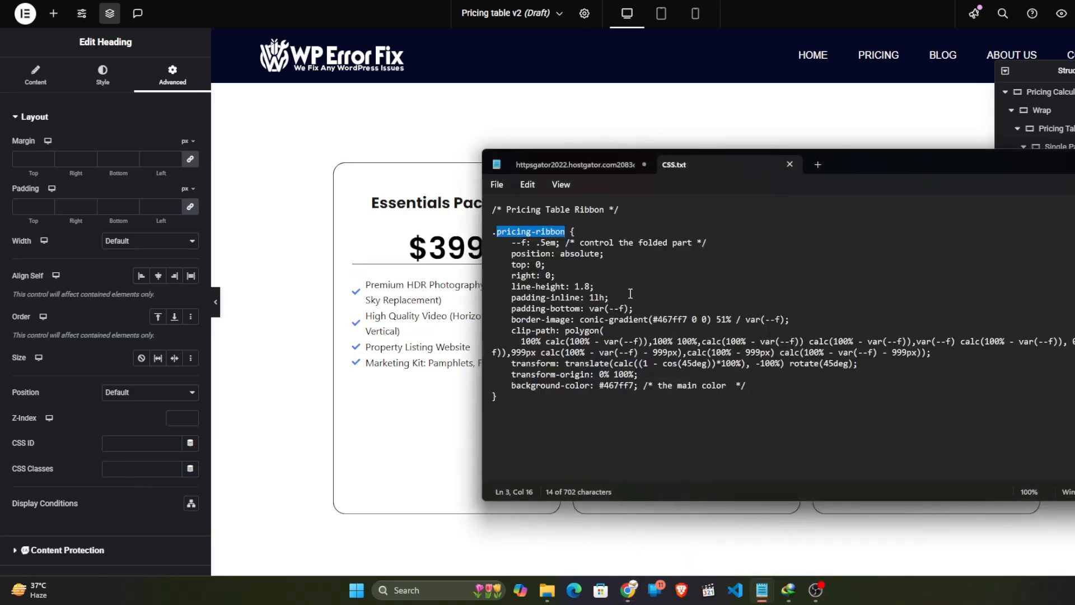
drag(565, 231, 498, 232)
key(ctrl+c)
click(126, 467)
key(ctrl+v)
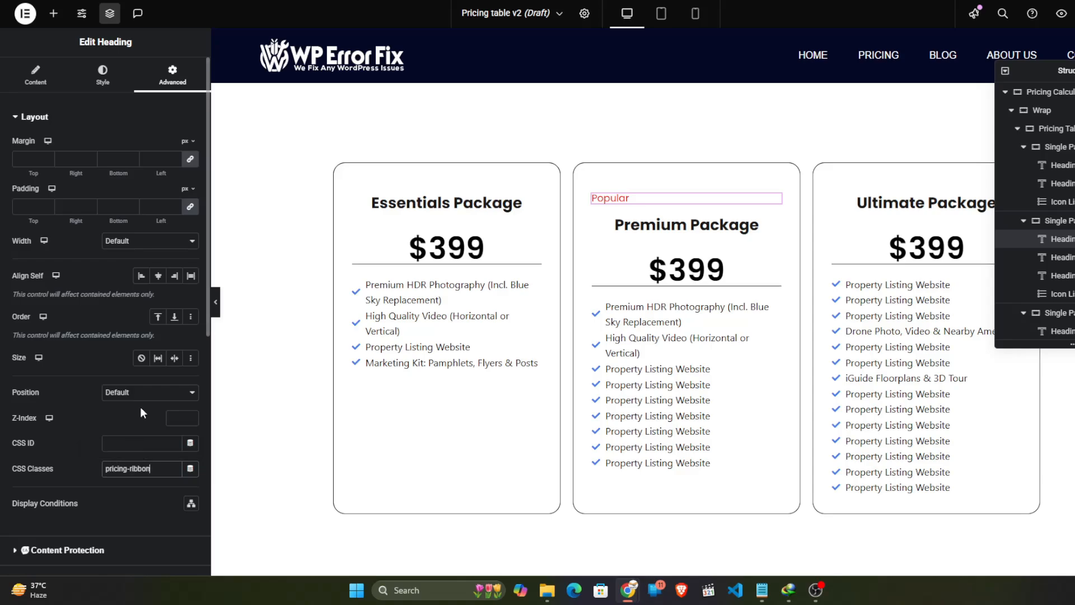
Step: Copy the entire Pricing Table Ribbon code from CSS.txt into the custom CSS of the outermost pricing container
click(1042, 98)
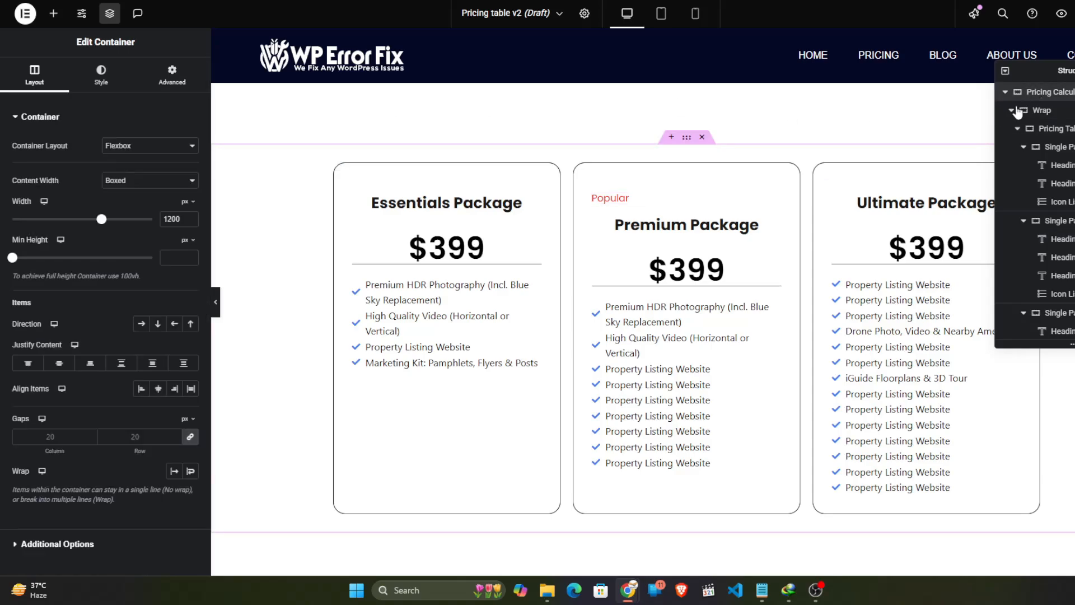
click(169, 80)
scroll(165, 236, down, 3)
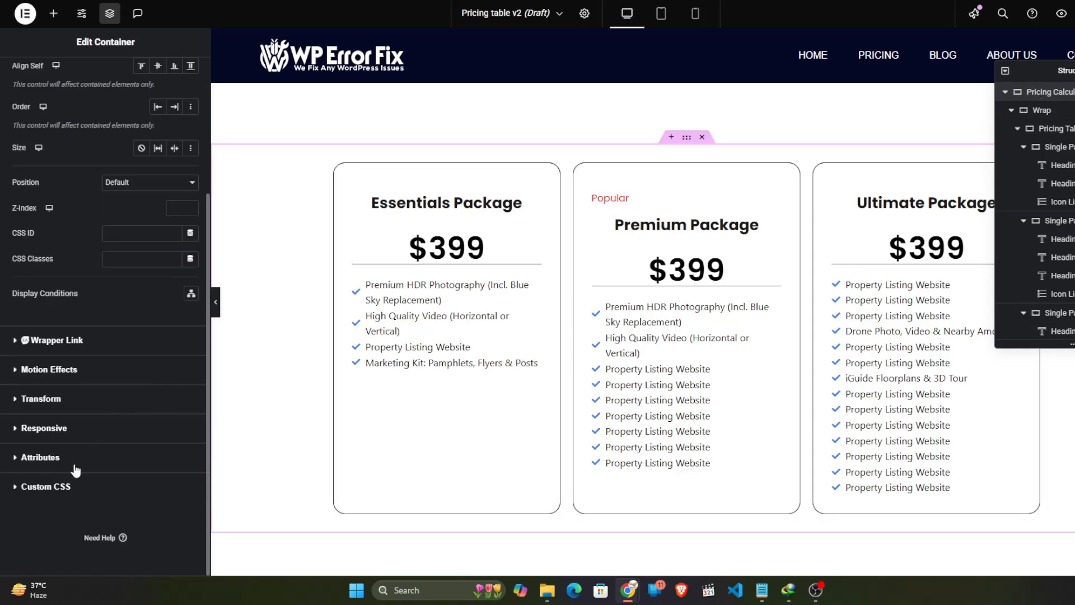
click(67, 486)
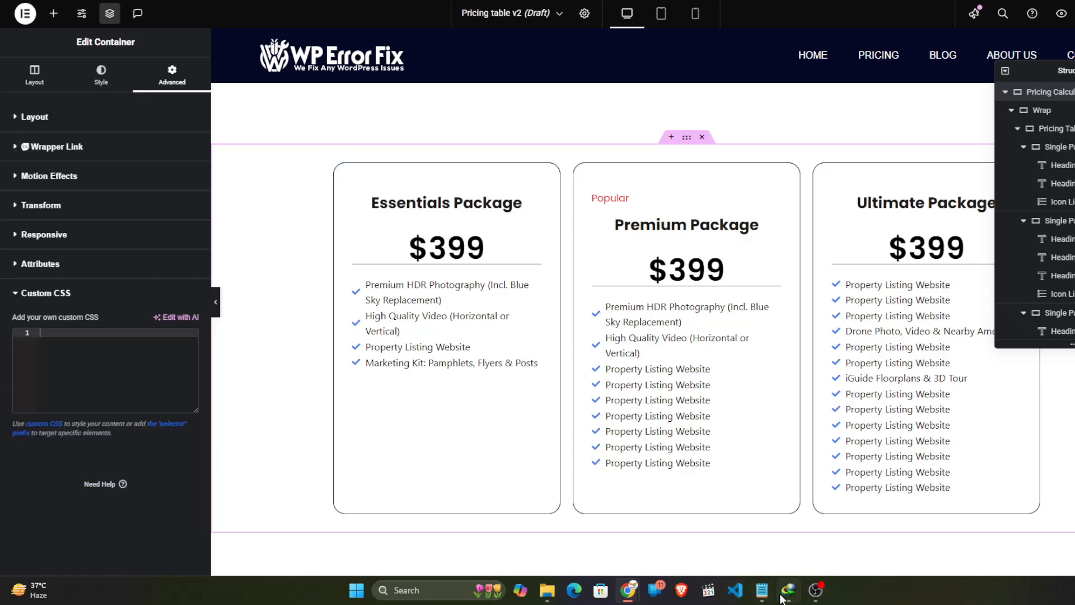
click(762, 590)
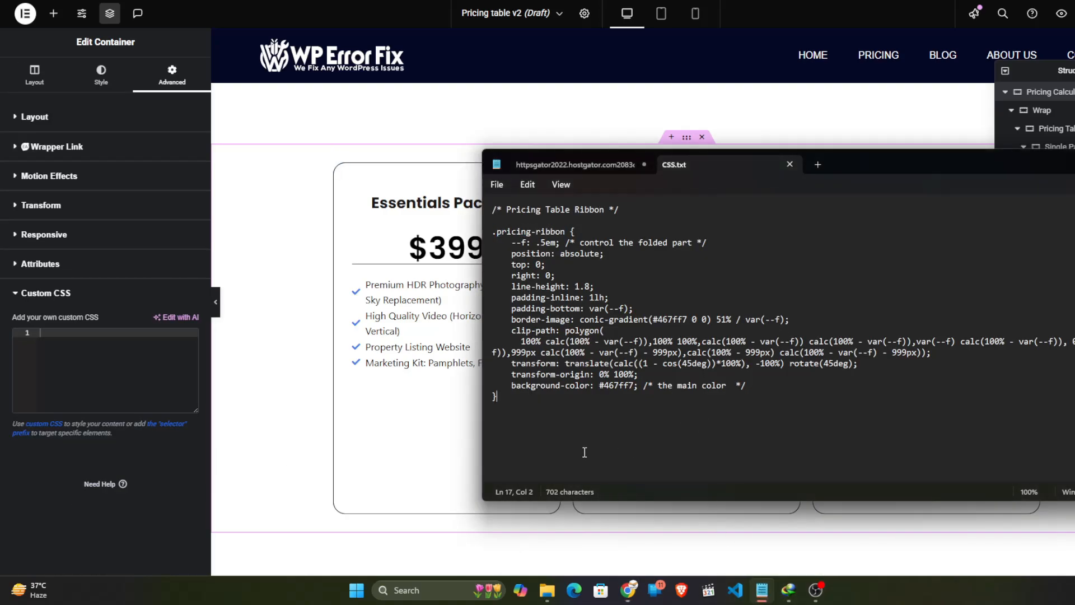
key(ctrl+a)
key(ctrl+c)
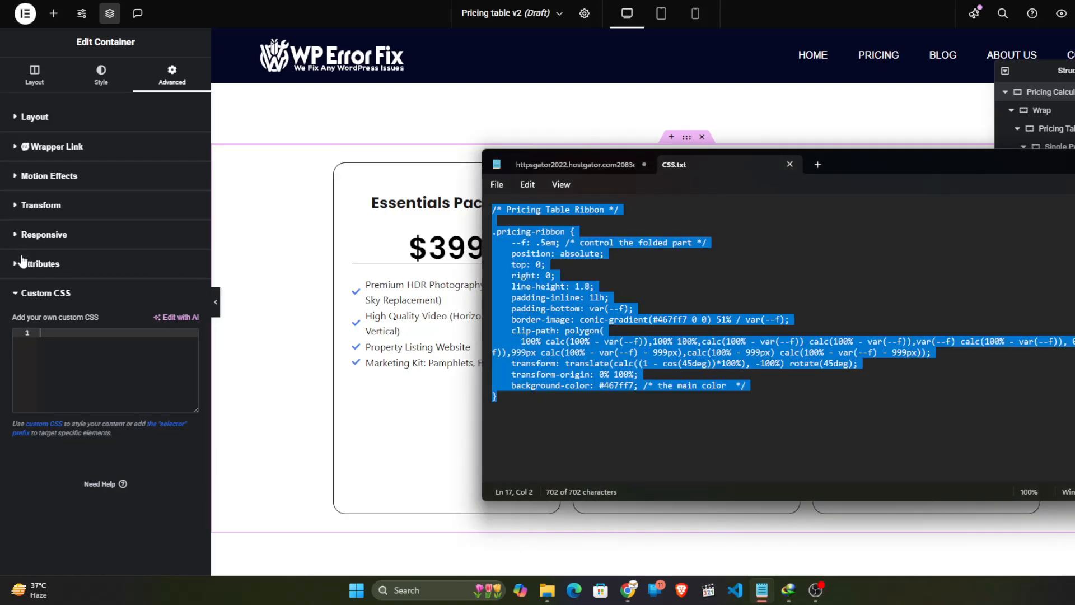
click(102, 335)
key(ctrl+v)
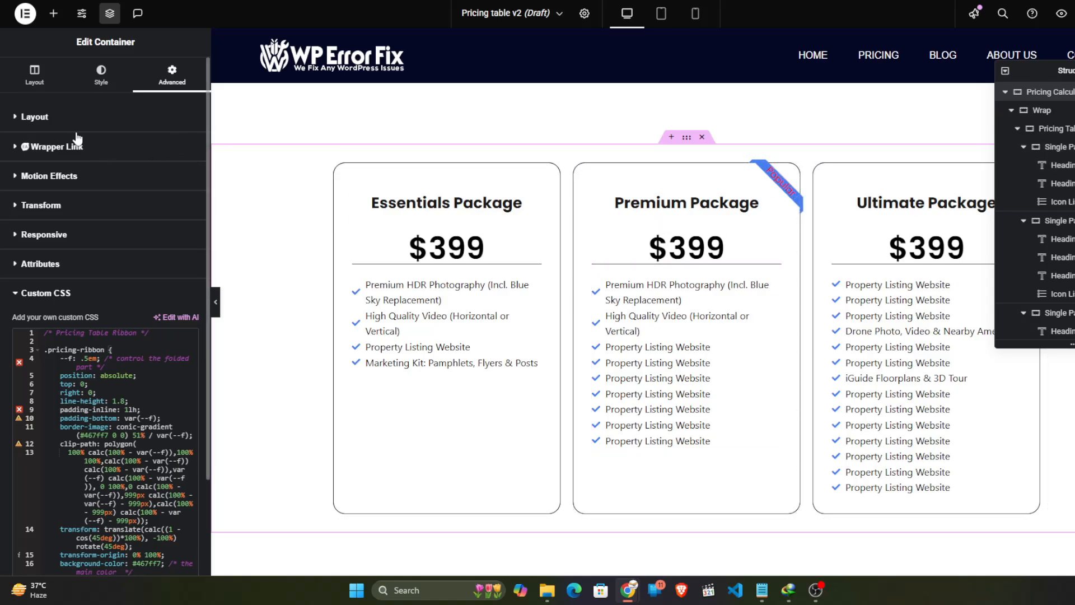
Step: Select the Popular heading on the Premium card and rename it "Ribbon" in the page structure
click(51, 118)
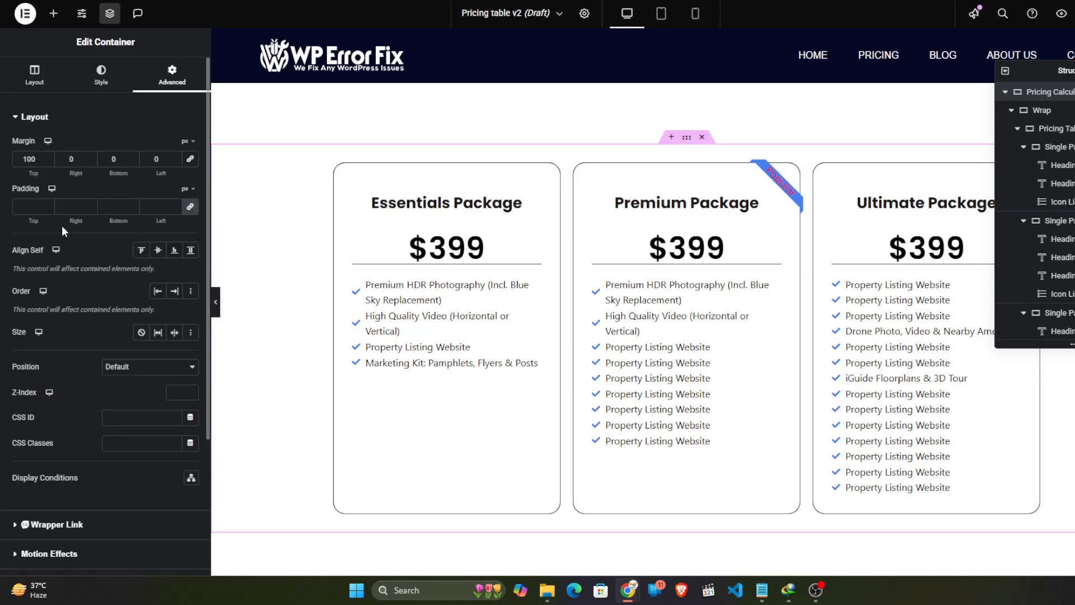
click(802, 205)
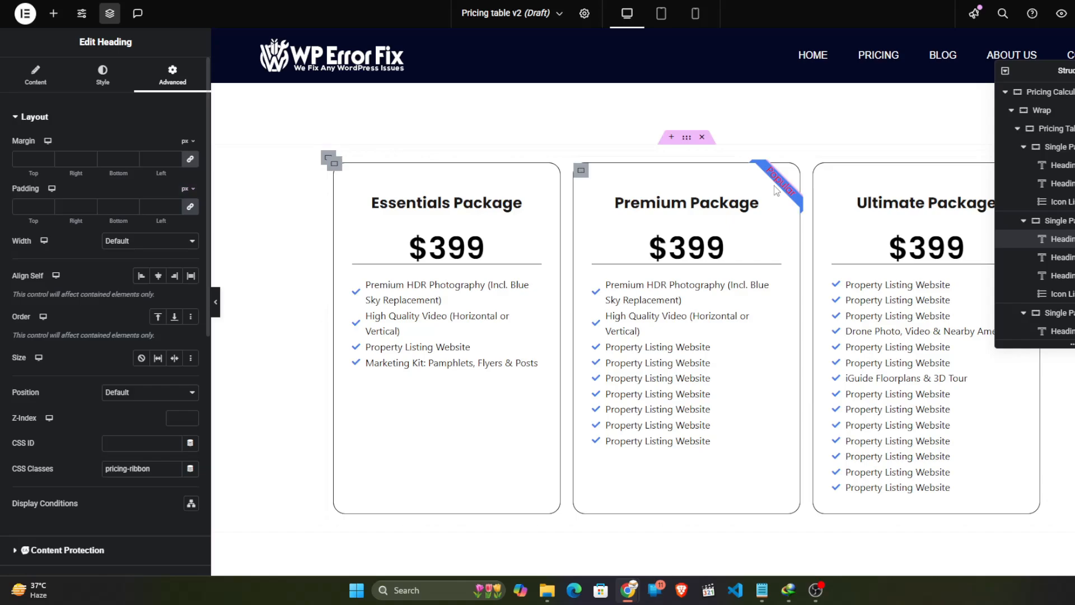
double_click(1067, 239)
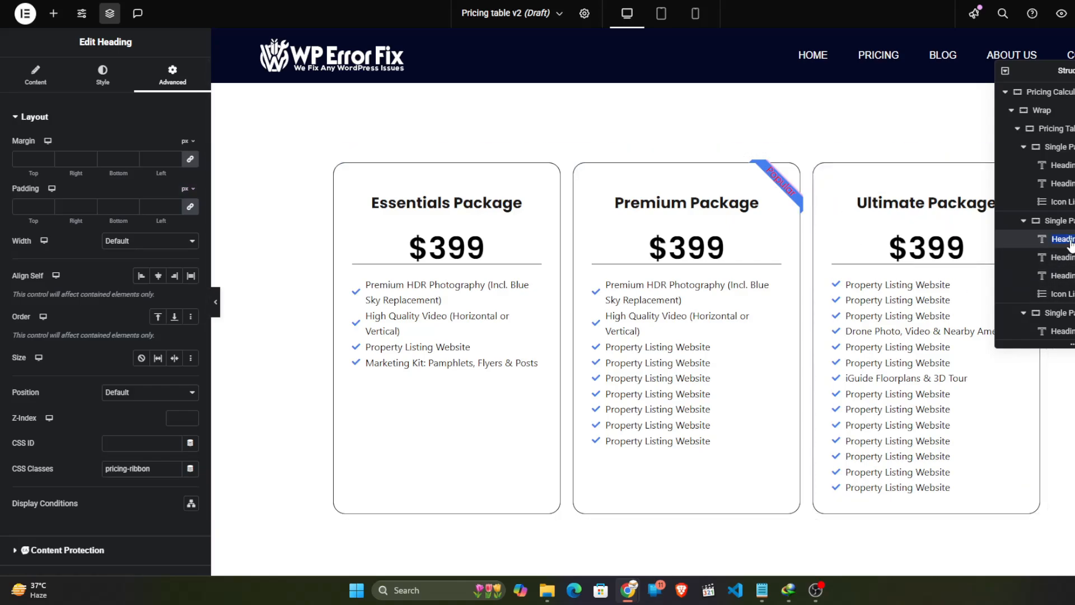
text(Ribbon)
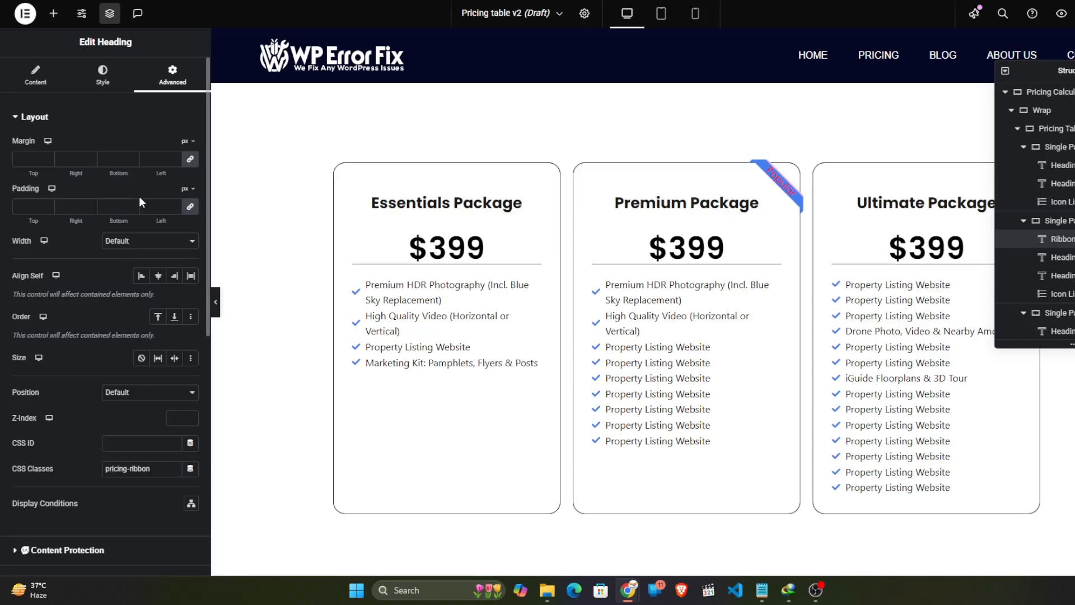
Step: Unlink the ribbon's padding values and set them to 10 px top and bottom and 25 px right and left
click(191, 209)
text(10)
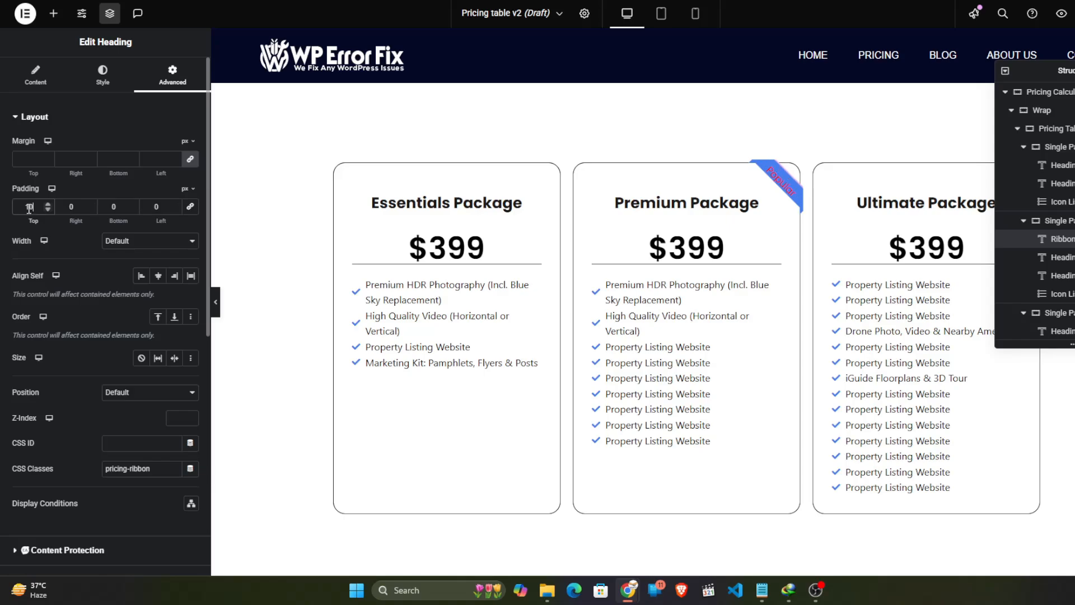
double_click(113, 208)
text(10)
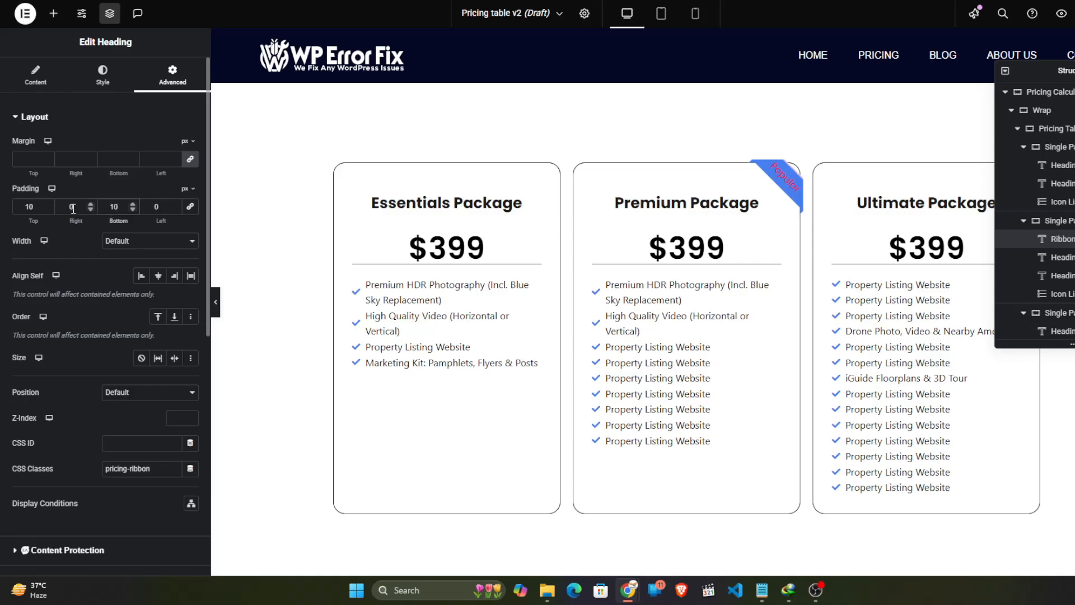
double_click(70, 207)
text(25)
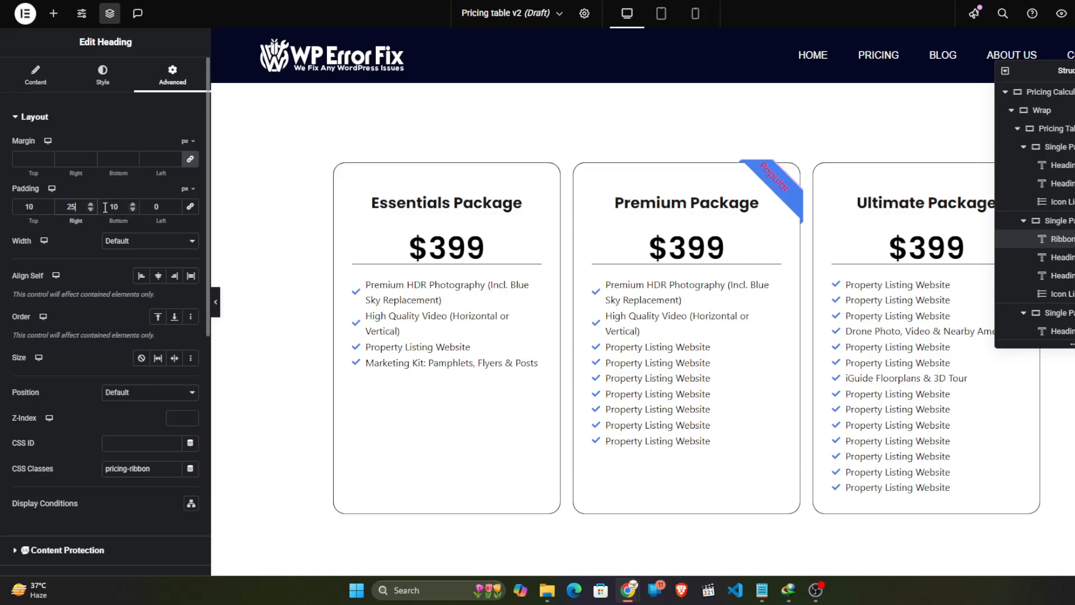
double_click(163, 210)
text(25)
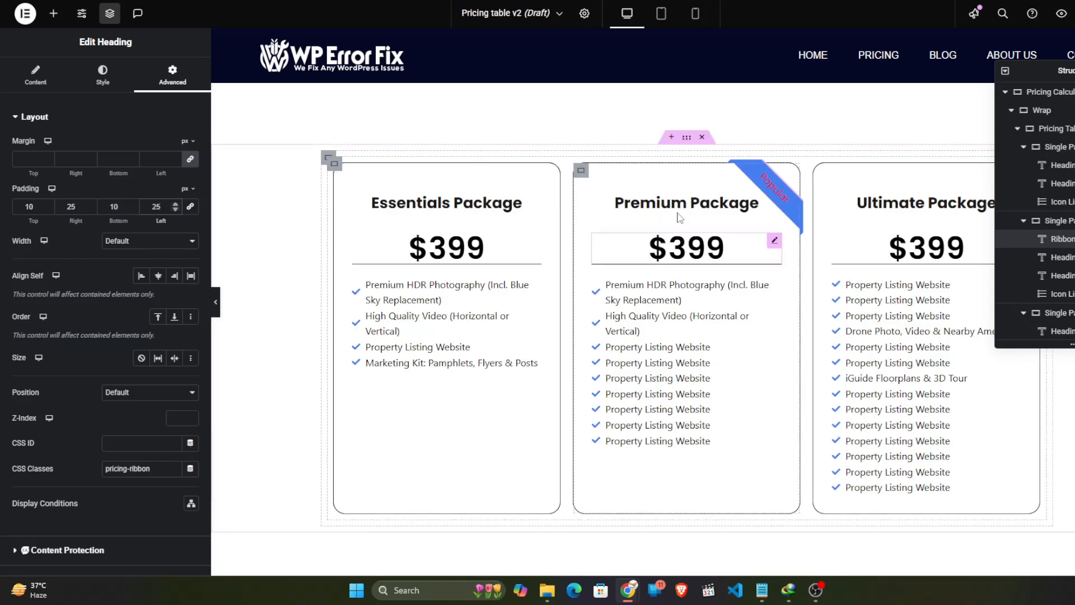
Step: Set the ribbon's text color to white (#FFFFFF)
click(102, 74)
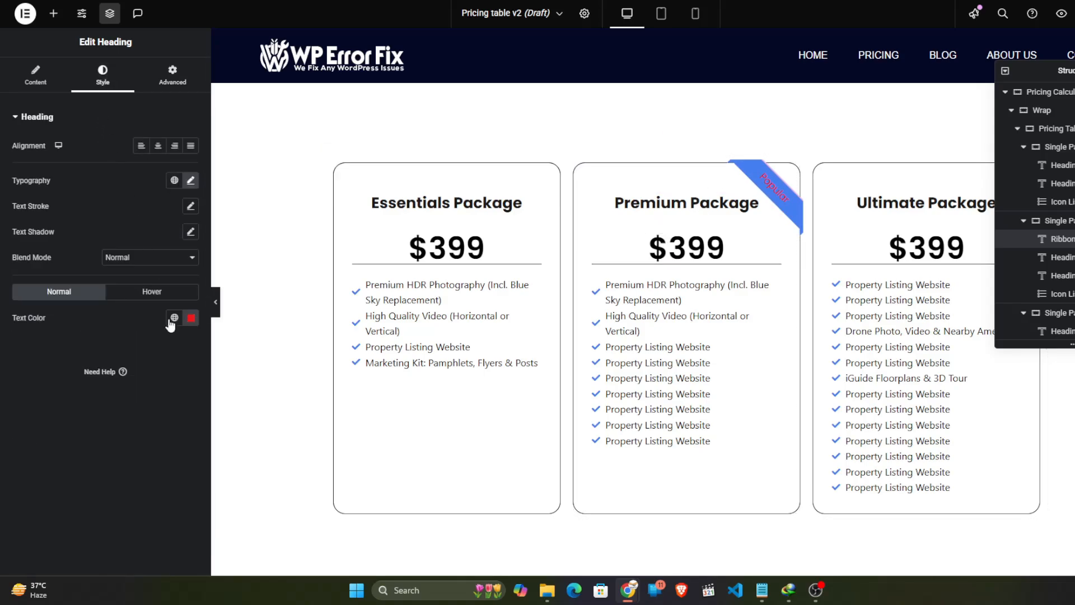
click(191, 318)
drag(167, 384, 106, 367)
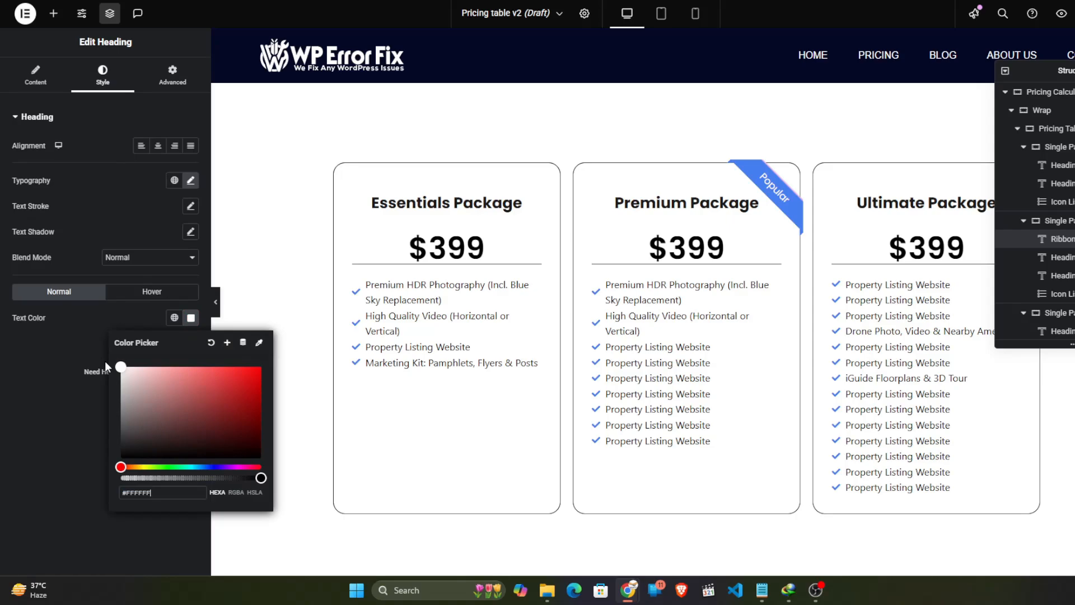
click(33, 374)
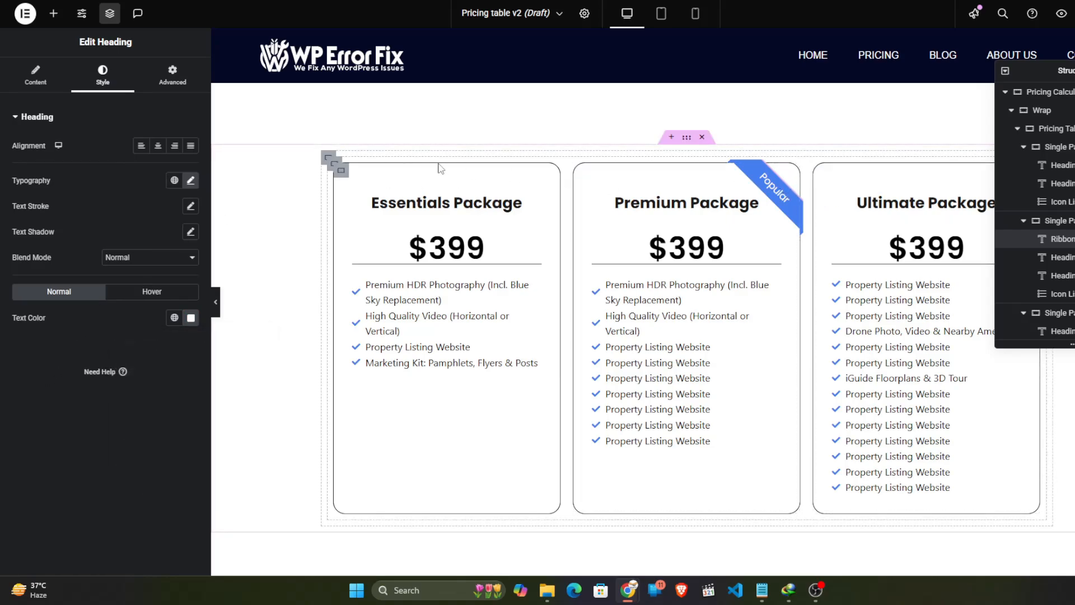
Step: Preview the pricing cards with the Popular ribbon at full desktop width and in tablet portrait view
click(176, 79)
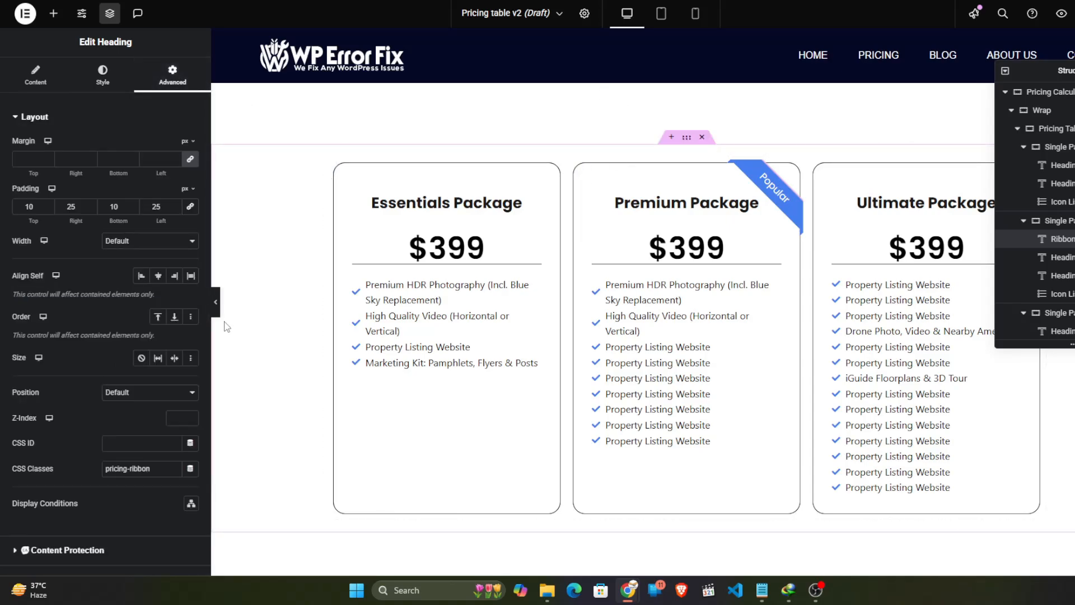
click(216, 302)
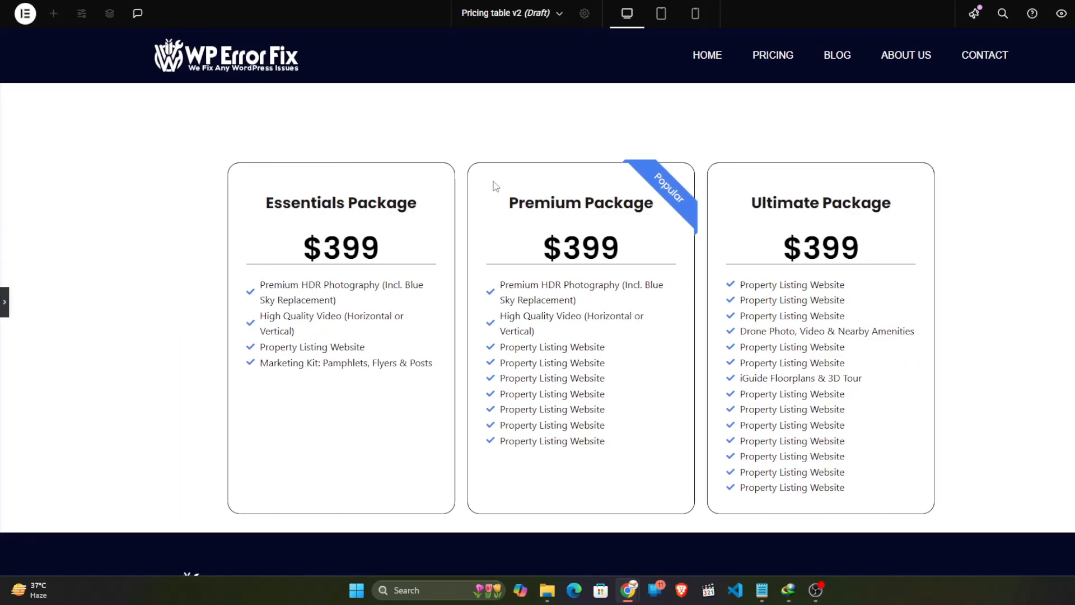
click(661, 21)
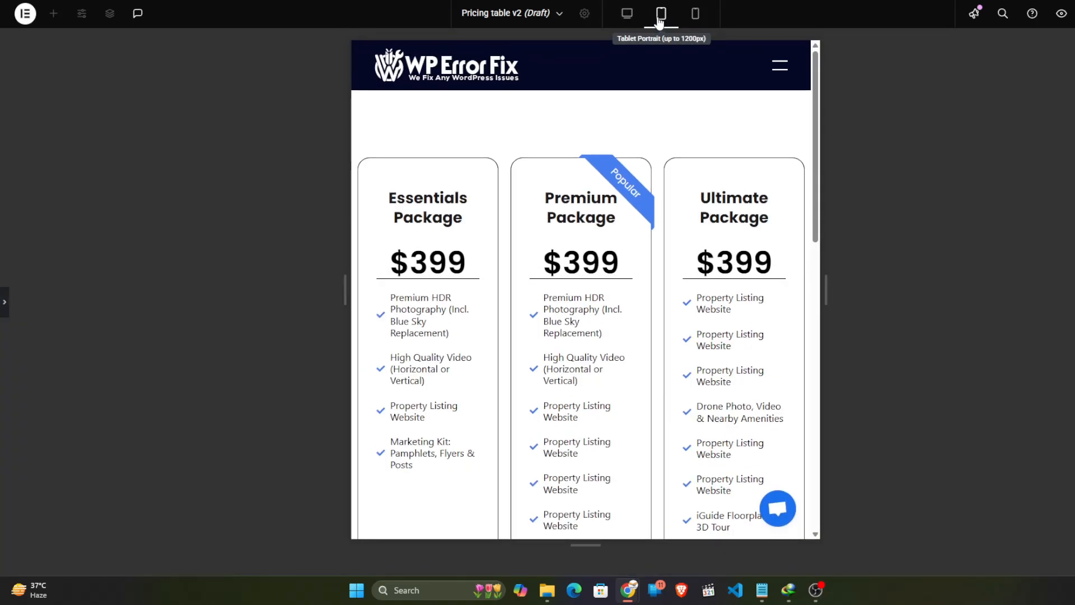
Step: Examine the pricing cards and Popular ribbon in tablet and mobile portrait views, and return to the desktop view with editing controls shown
scroll(590, 255, down, 3)
scroll(591, 256, up, 3)
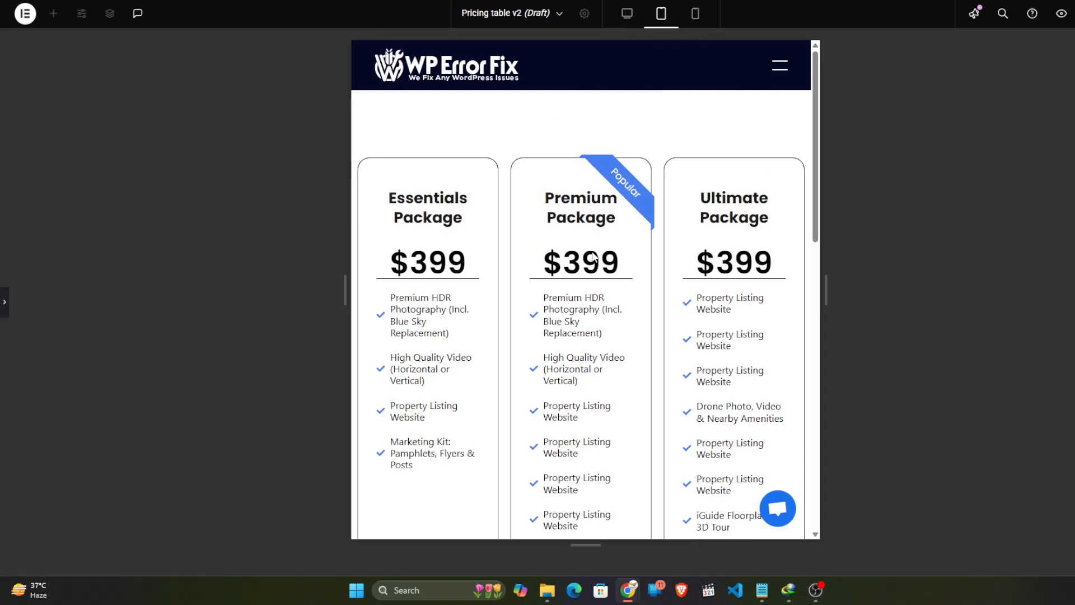
click(695, 16)
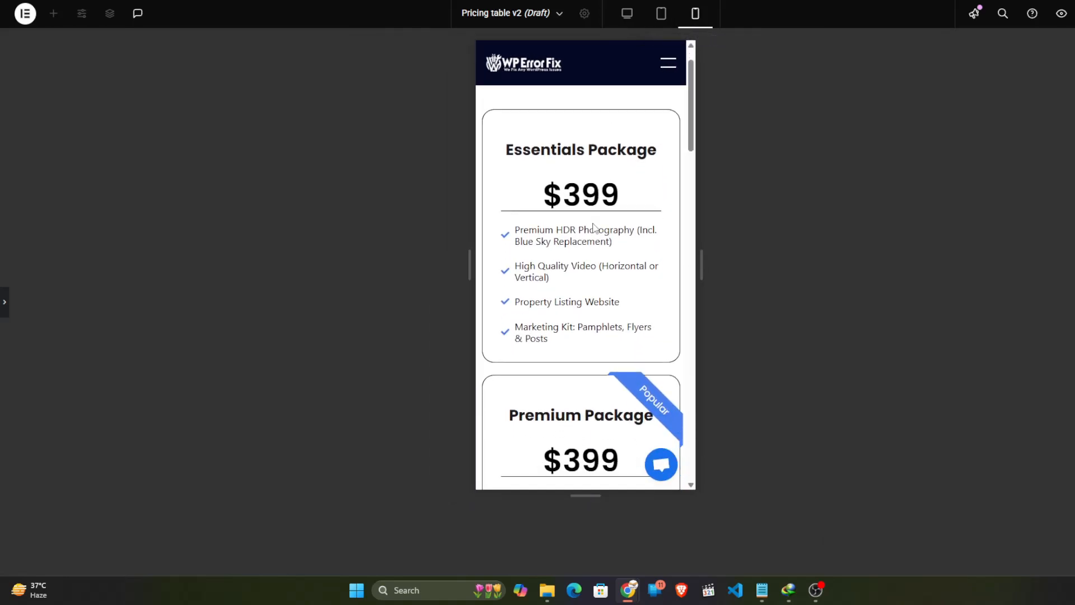
scroll(593, 227, down, 10)
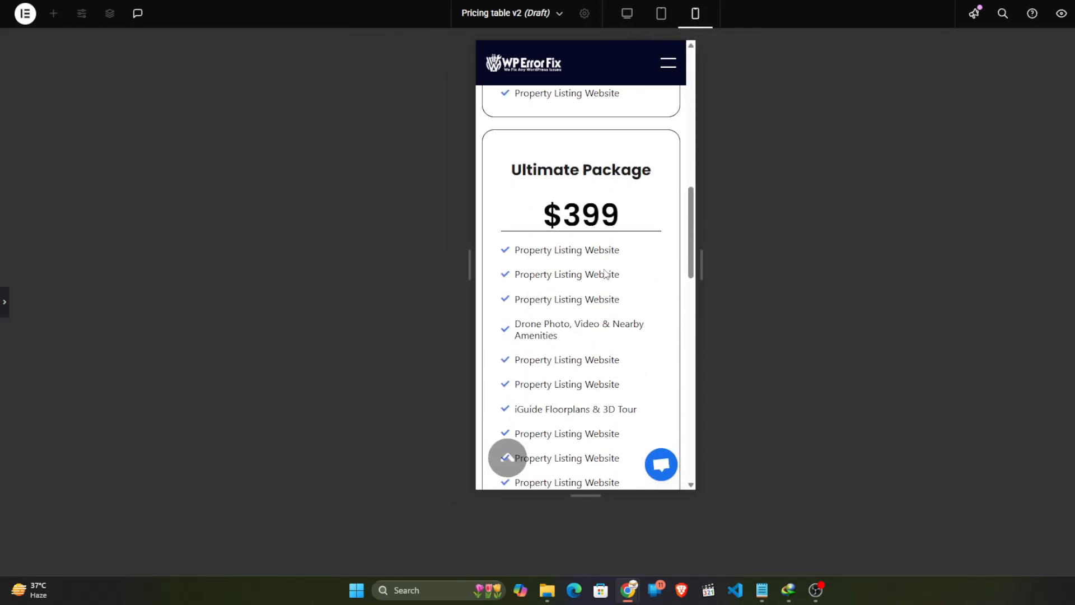
scroll(605, 274, up, 10)
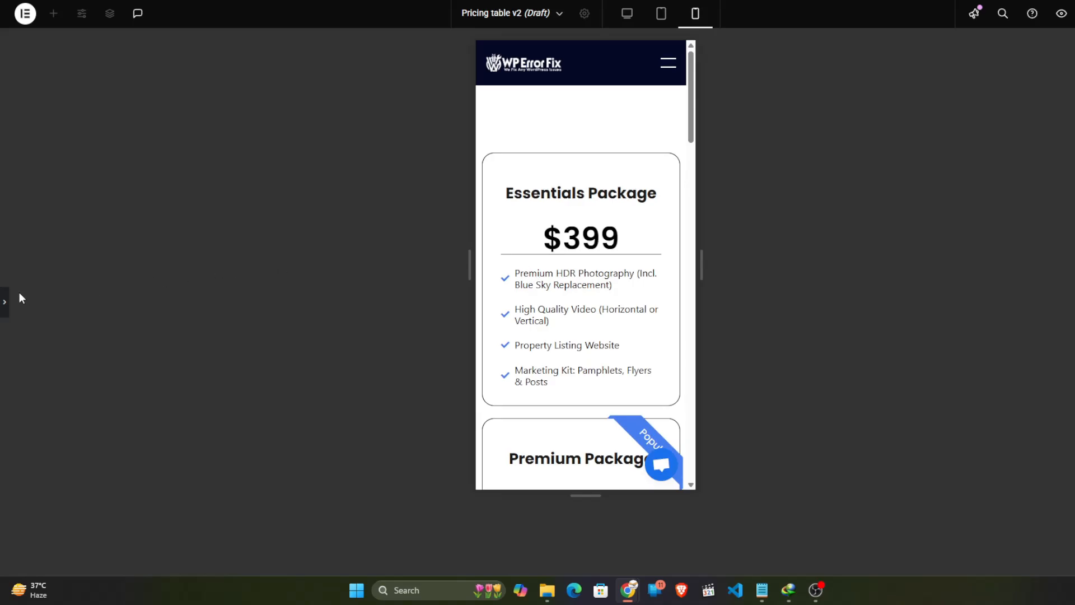
click(2, 303)
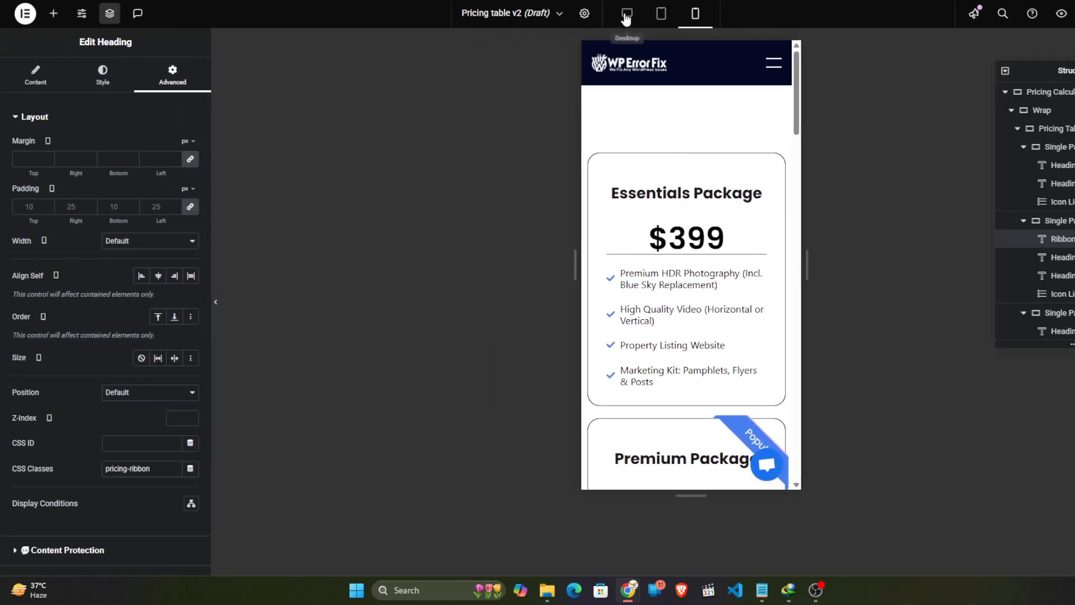
click(627, 14)
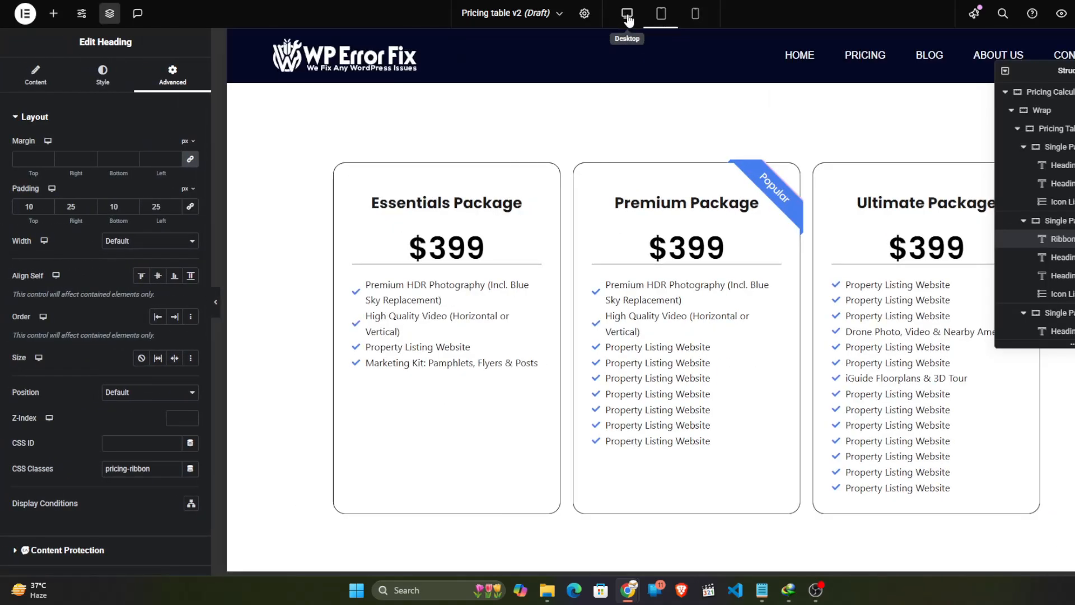
Step: Recheck the full pricing table at full desktop width, tablet and mobile sizes down to the footer, and restore the desktop editing view
click(215, 305)
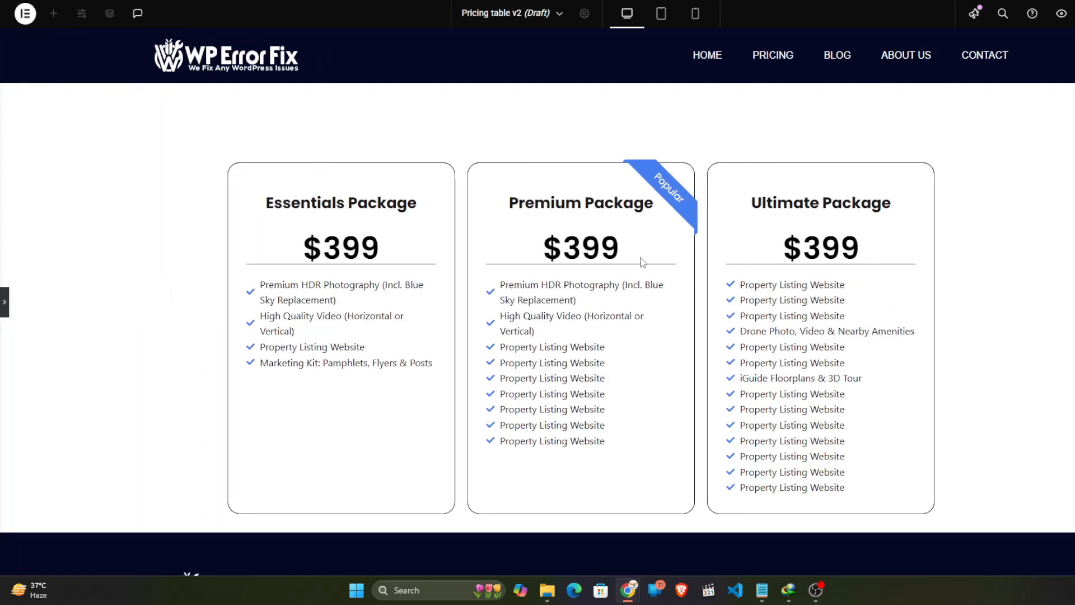
click(657, 17)
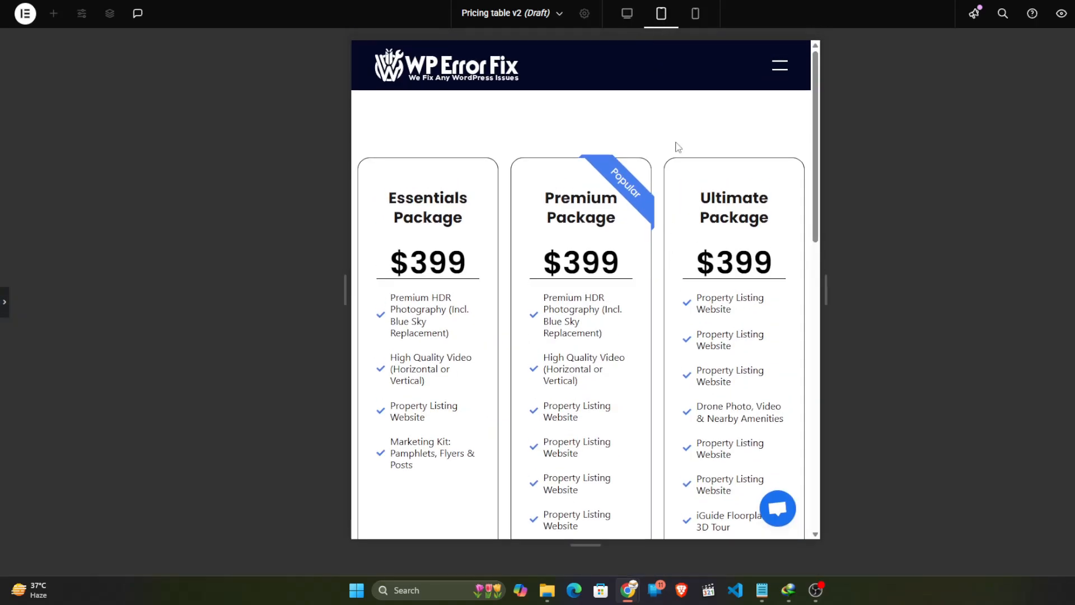
click(697, 18)
scroll(587, 269, down, 5)
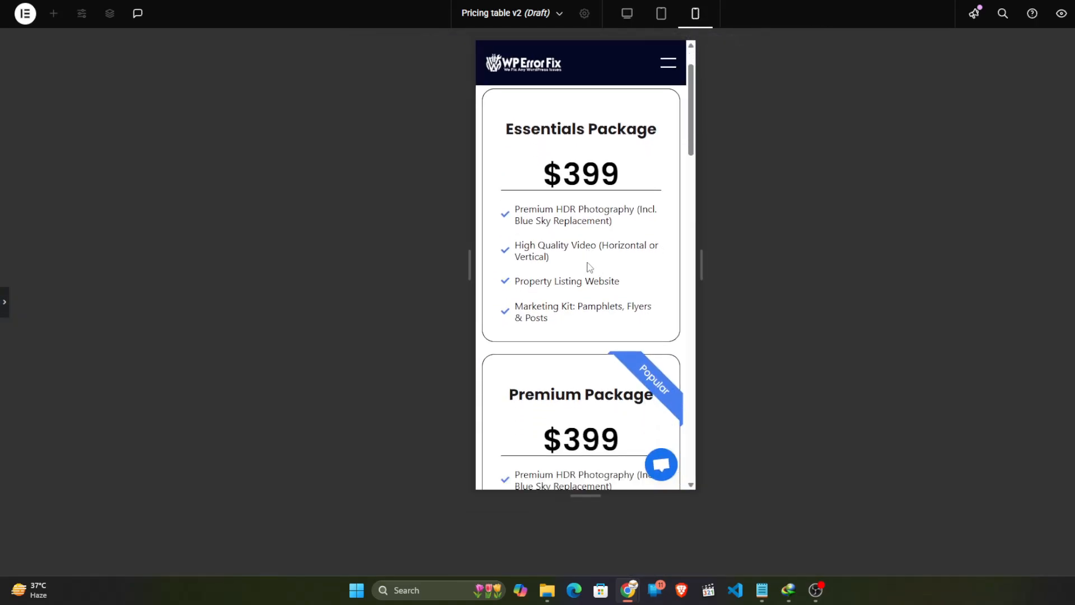
scroll(588, 269, down, 12)
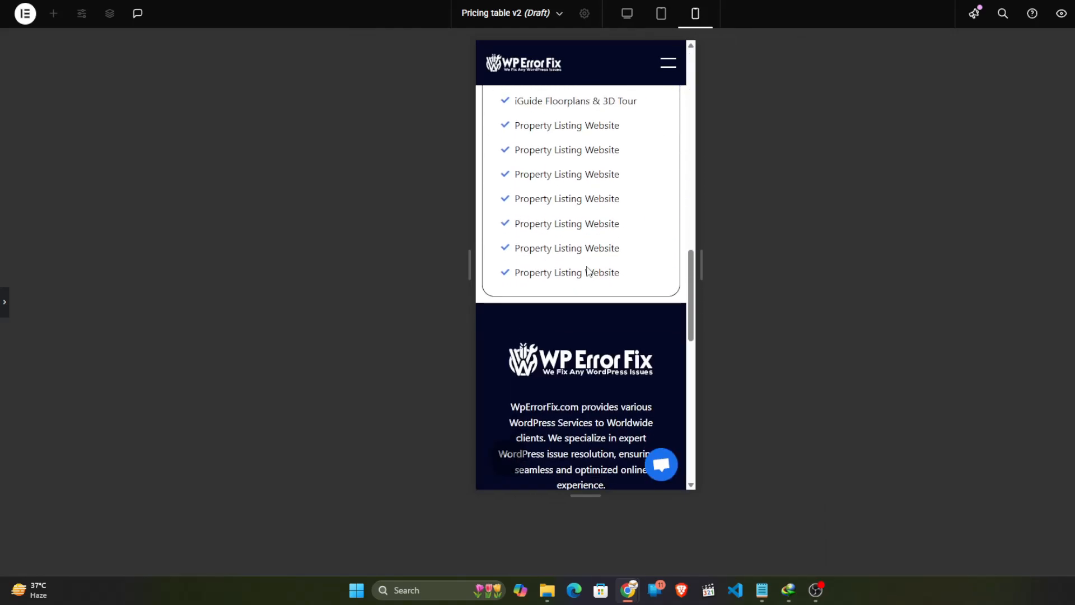
scroll(589, 269, up, 12)
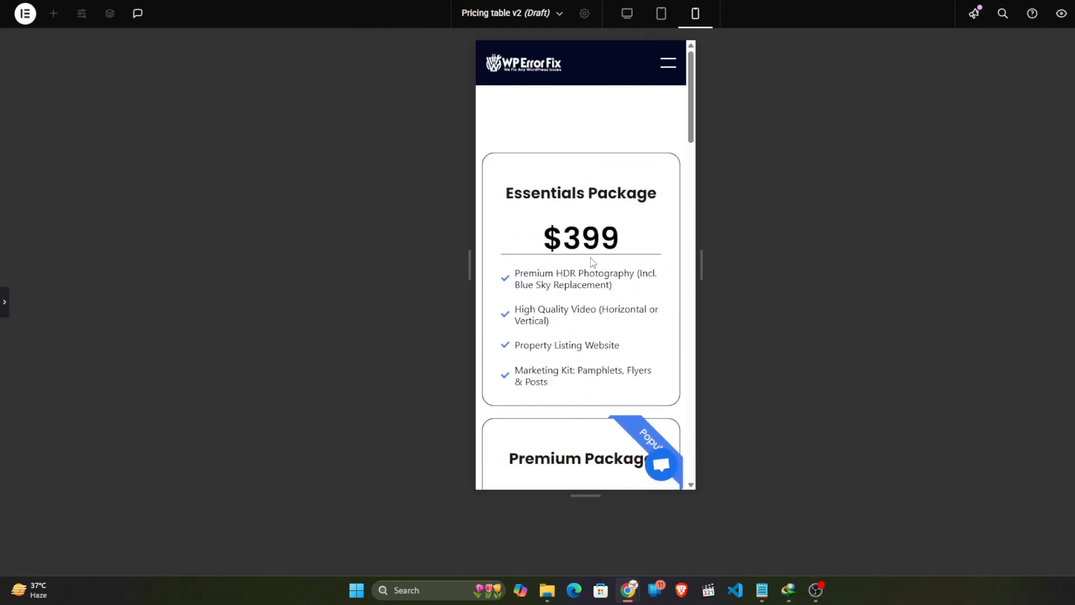
click(7, 304)
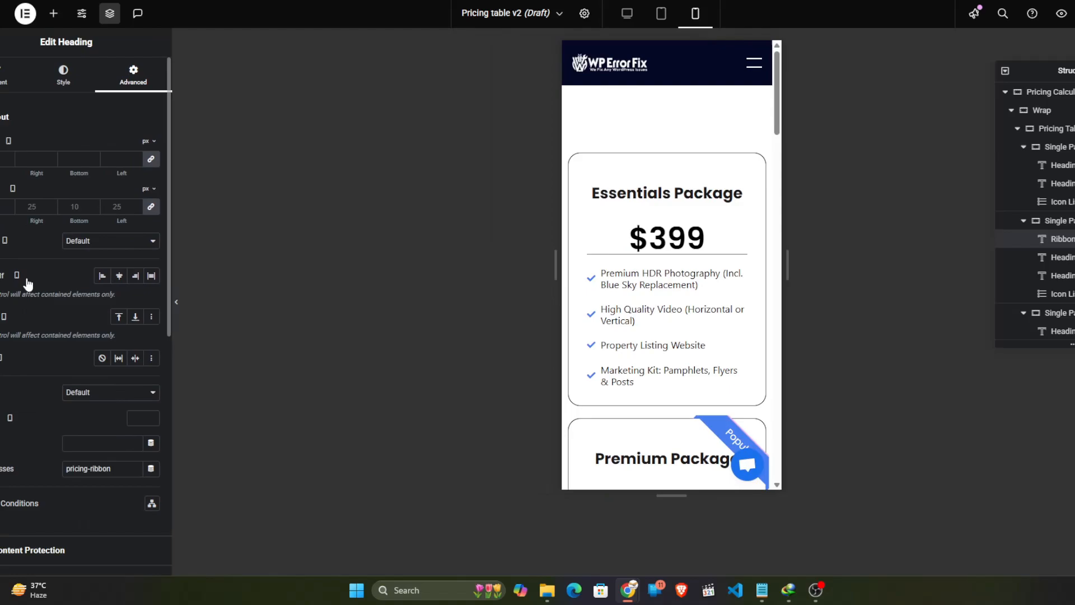
click(628, 15)
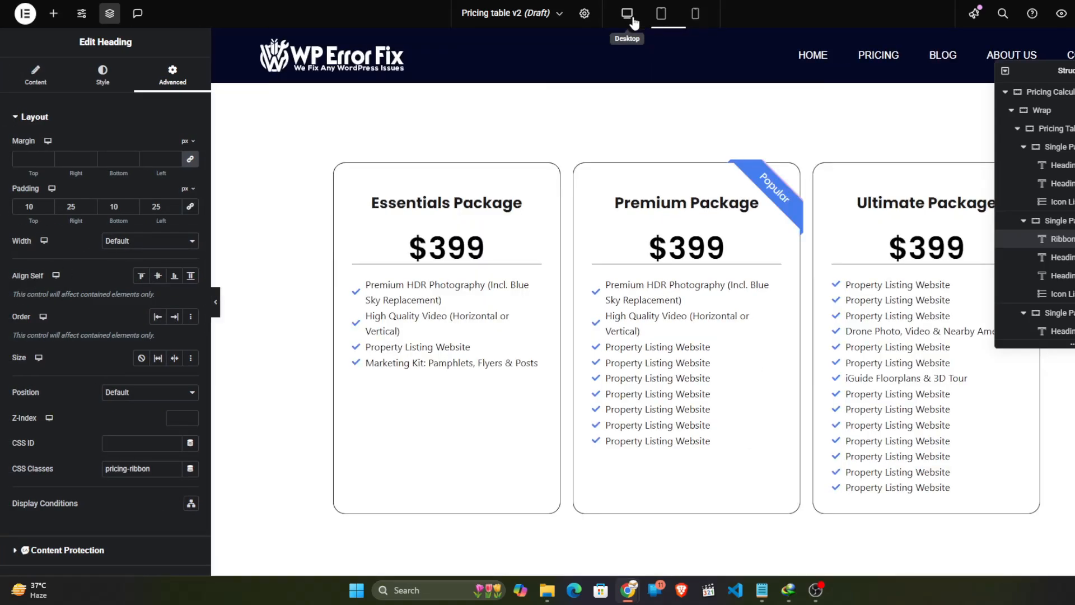